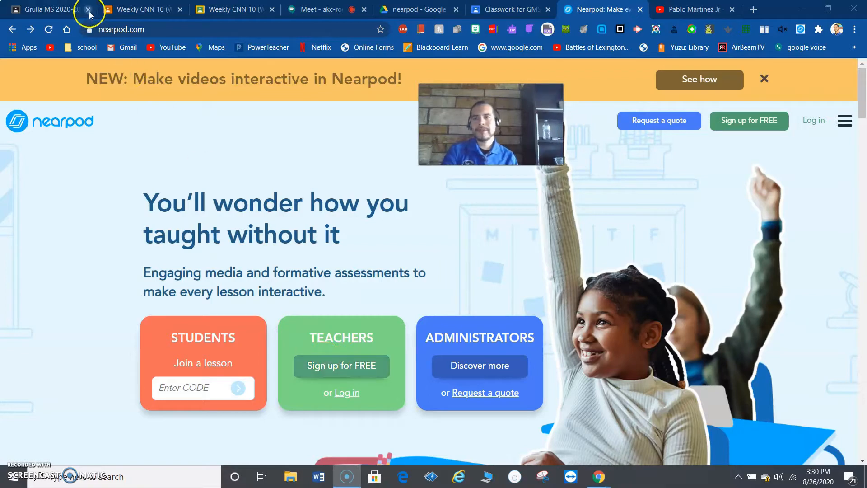
- Open the Nearpod library address in a new browser tab to reach its login page
{"action": "left_click", "coordinate": [754, 9]}
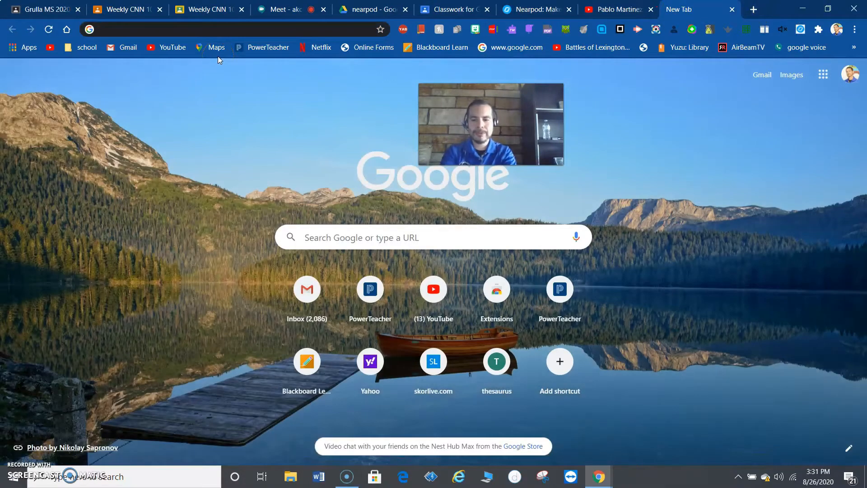
{"action": "type", "text": "nearpod"}
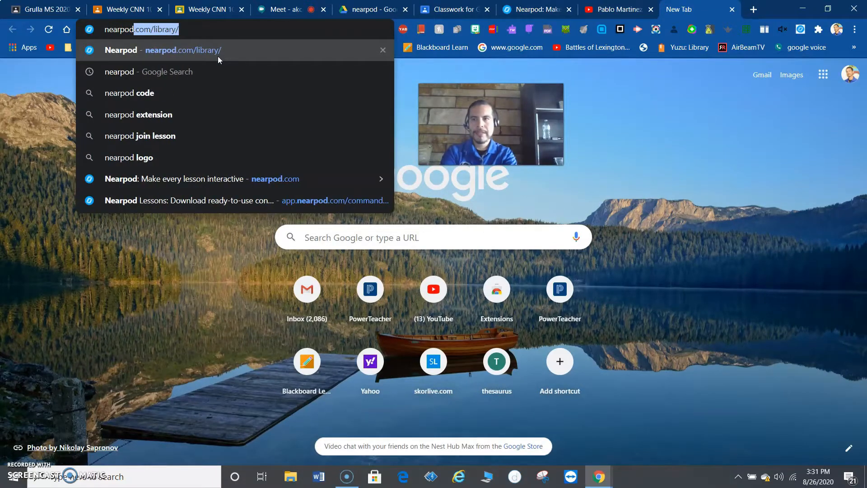
{"action": "left_click", "coordinate": [218, 54]}
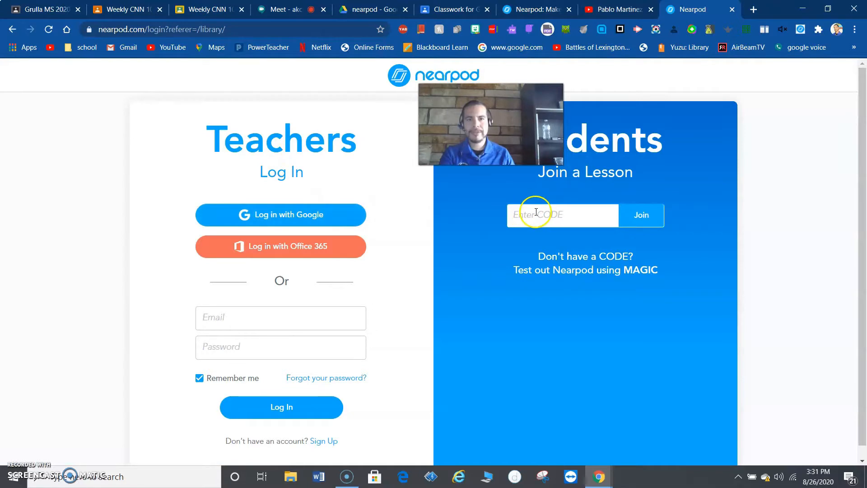
- Compare the Nearpod home page with the login page, checking where students enter a lesson code on each
{"action": "left_click", "coordinate": [537, 9]}
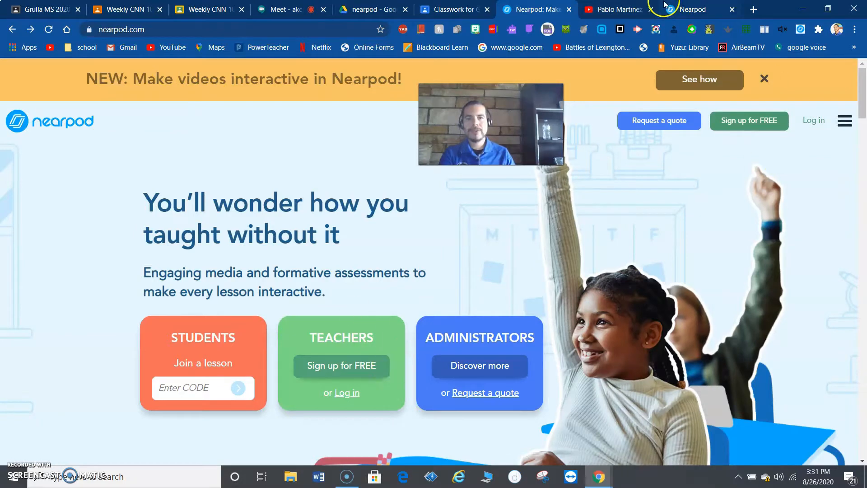
{"action": "left_click", "coordinate": [696, 8]}
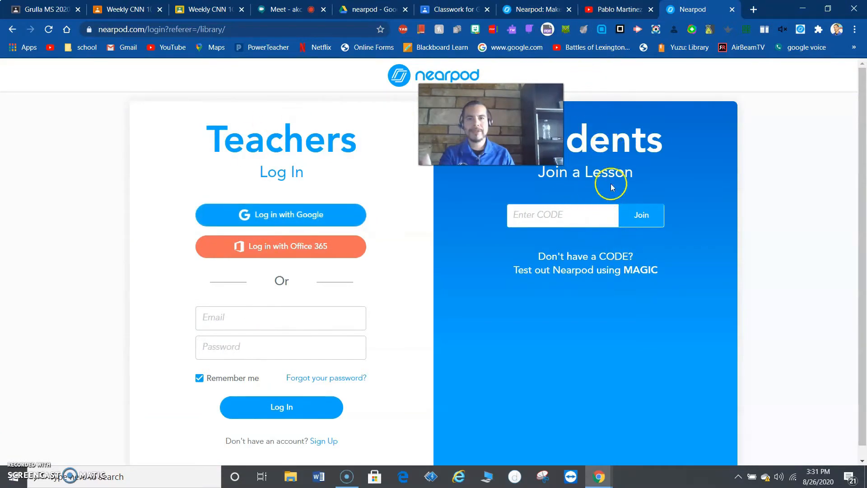
{"action": "left_click", "coordinate": [537, 9]}
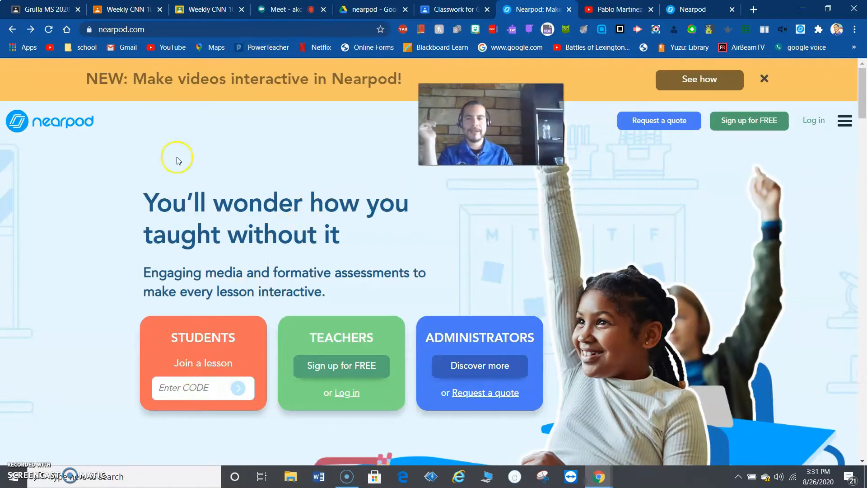
{"action": "left_click", "coordinate": [170, 388]}
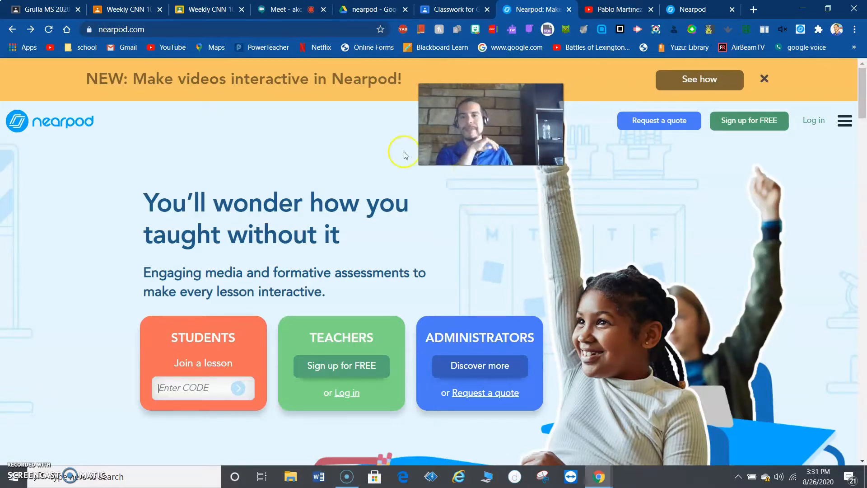
{"action": "left_click", "coordinate": [684, 6]}
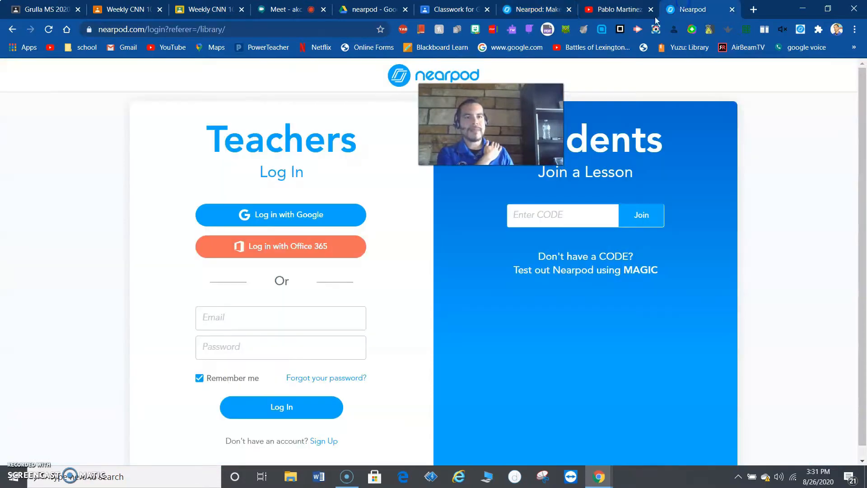
- Open the Chrome Web Store and search it for "nearpod"
{"action": "left_click", "coordinate": [10, 48]}
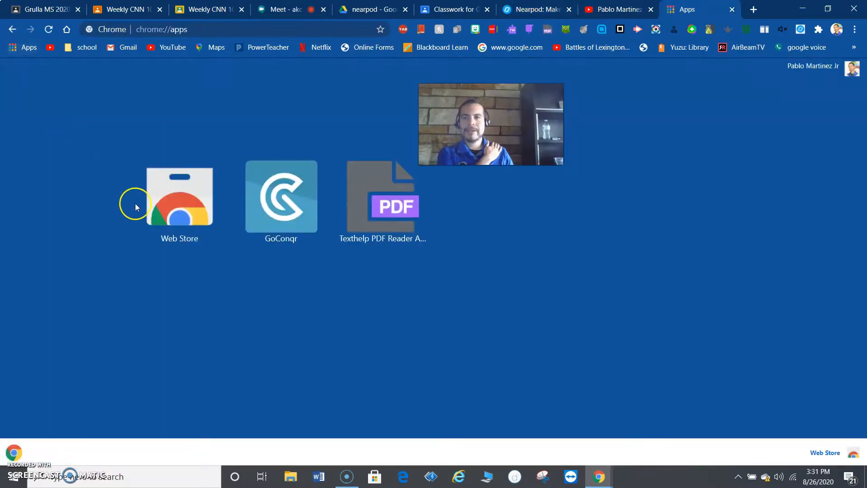
{"action": "left_click", "coordinate": [178, 198]}
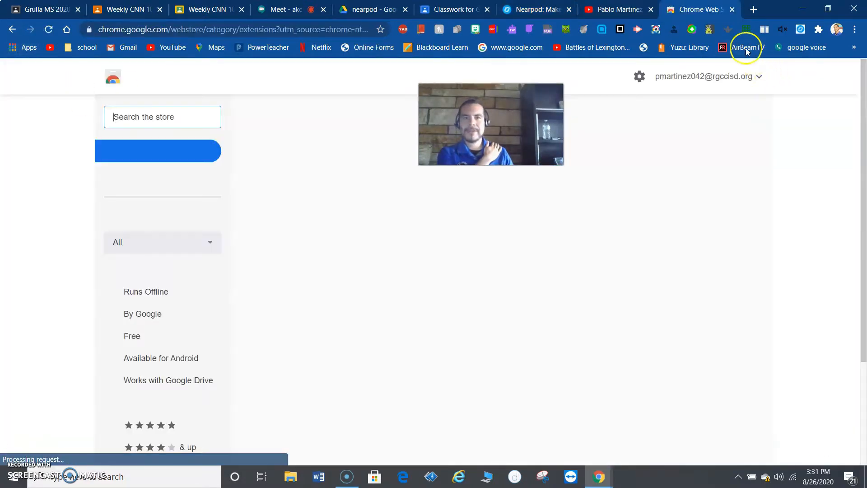
{"action": "left_click", "coordinate": [191, 121]}
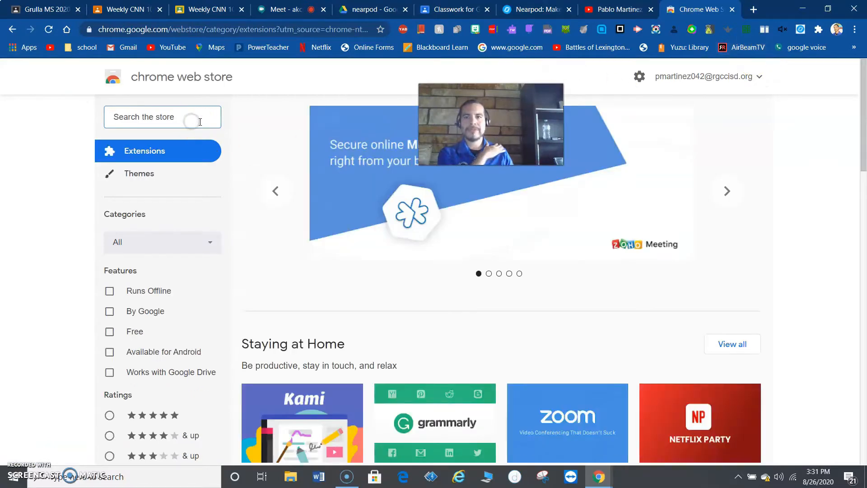
{"action": "type", "text": "nearp"}
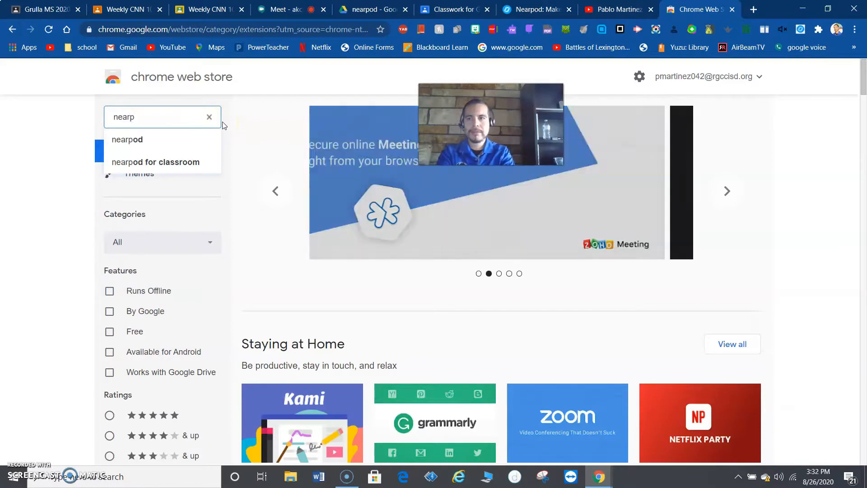
{"action": "type", "text": "od"}
{"action": "key", "text": "Return"}
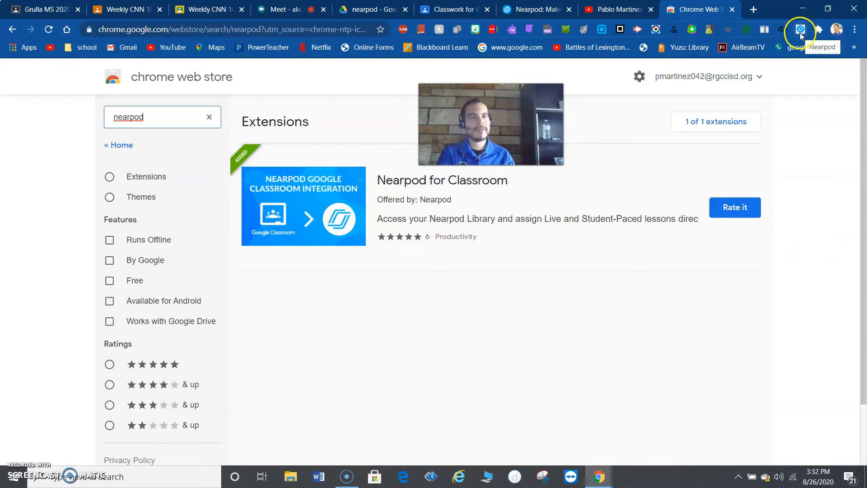
- Remove the Nearpod for Classroom extension from the browser and close the Nearpod login page that the extension opens
{"action": "left_click", "coordinate": [800, 32]}
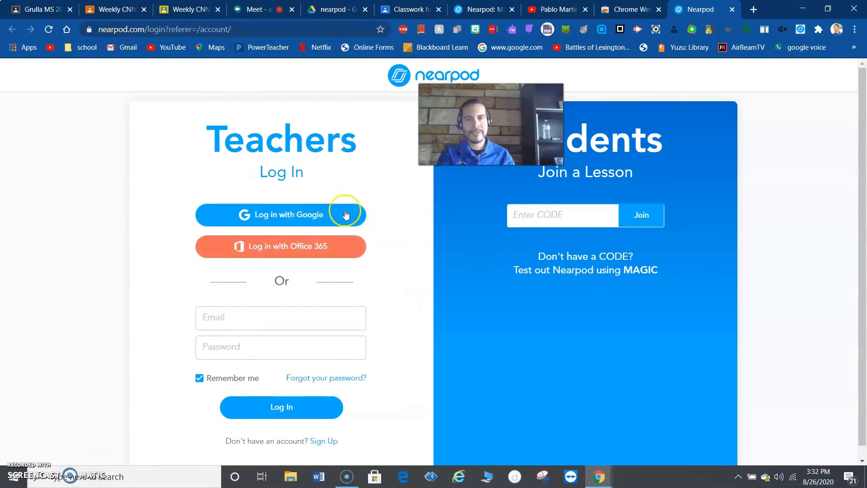
{"action": "right_click", "coordinate": [801, 29]}
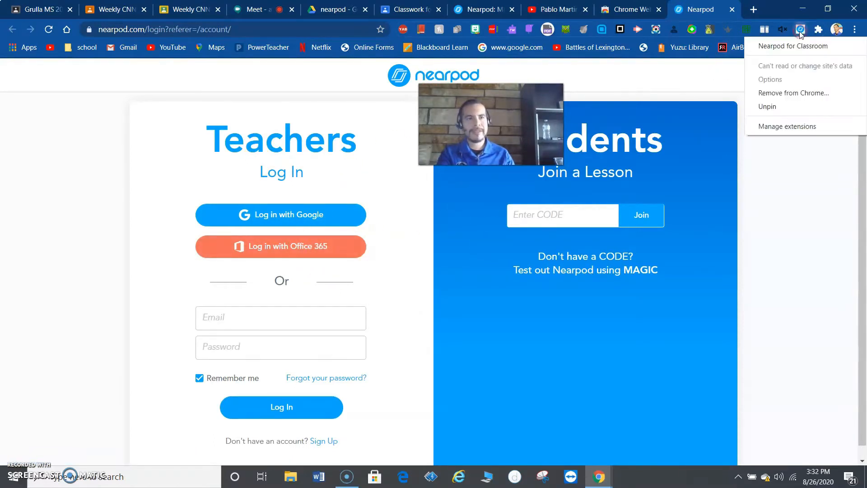
{"action": "left_click", "coordinate": [790, 92]}
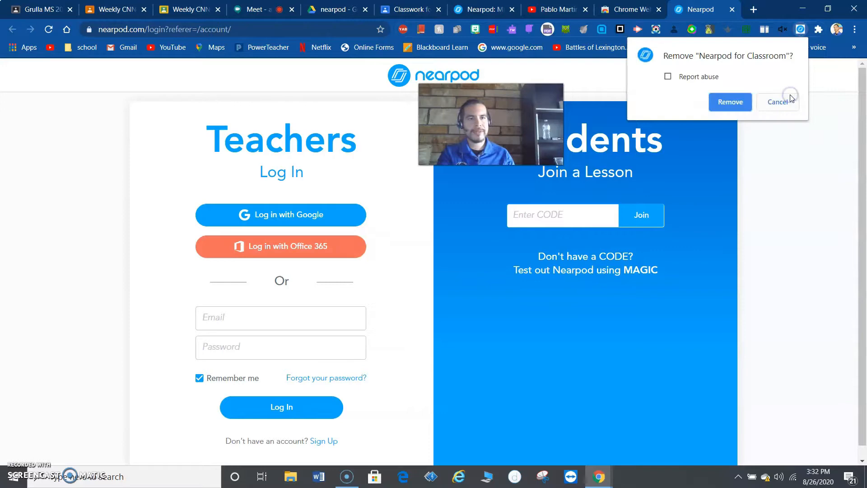
{"action": "left_click", "coordinate": [744, 103]}
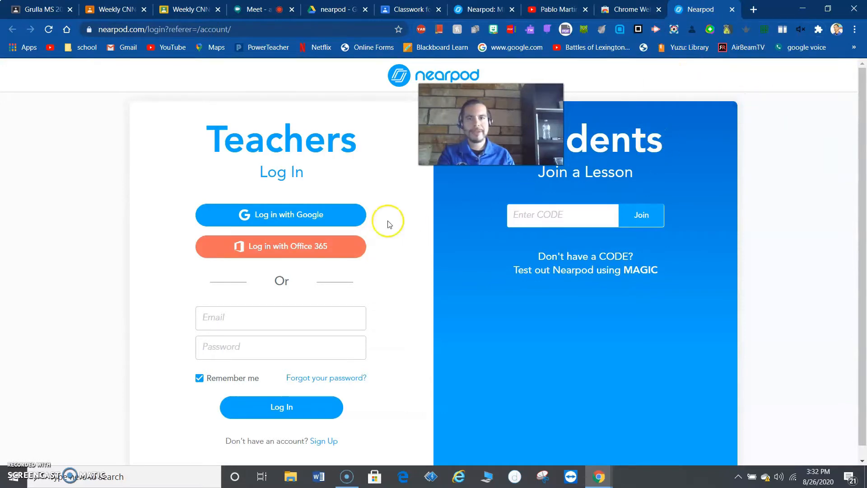
{"action": "left_click", "coordinate": [733, 9]}
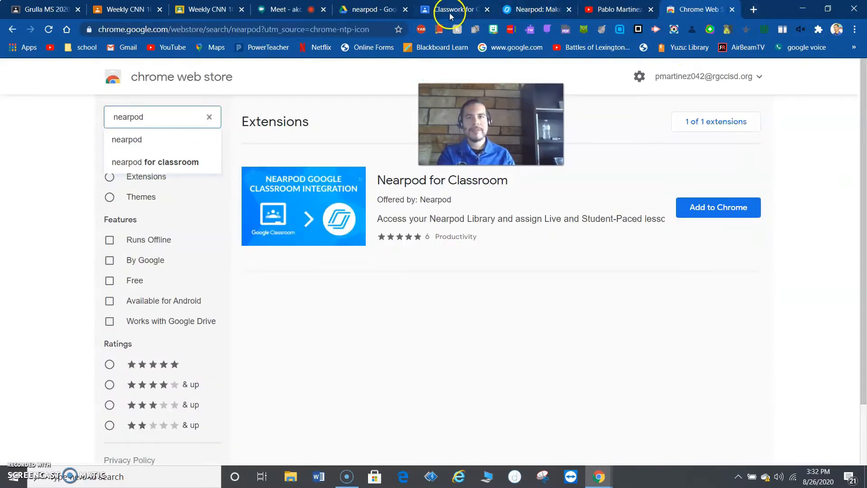
- Sign up for Nearpod for free from its home page using the teacher's school Google account
{"action": "left_click", "coordinate": [510, 12]}
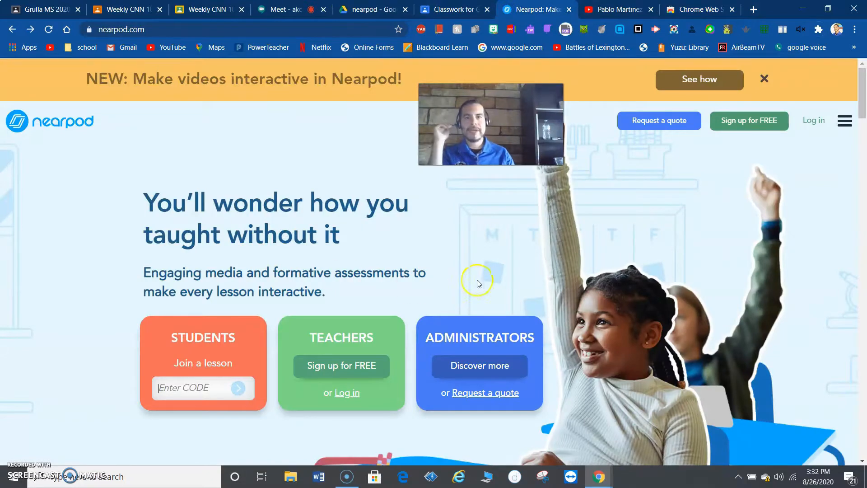
{"action": "left_click_drag", "start_coordinate": [501, 135], "coordinate": [518, 148]}
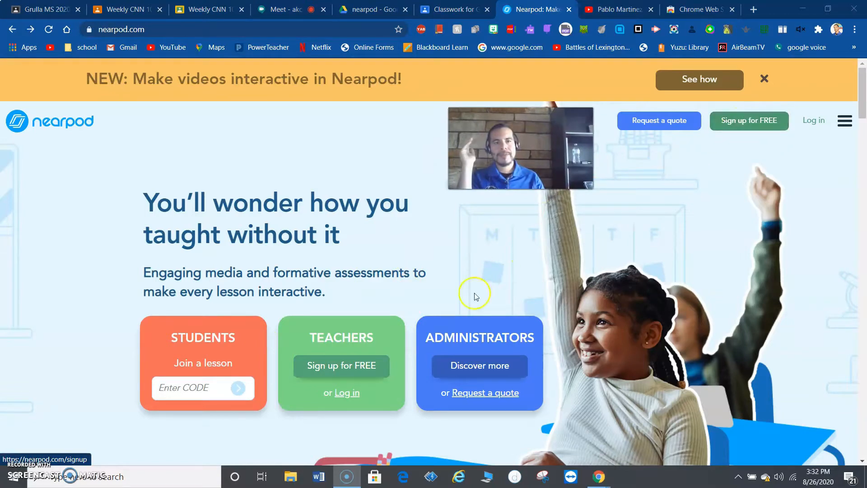
{"action": "left_click", "coordinate": [738, 125]}
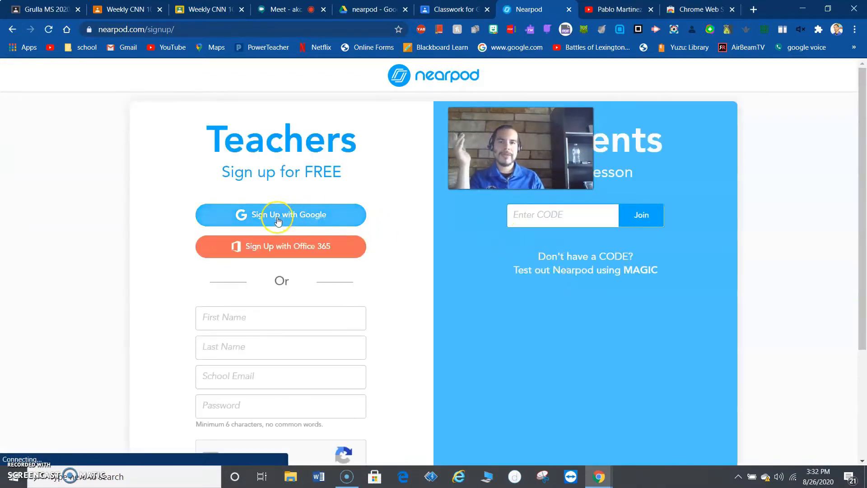
{"action": "left_click", "coordinate": [278, 220]}
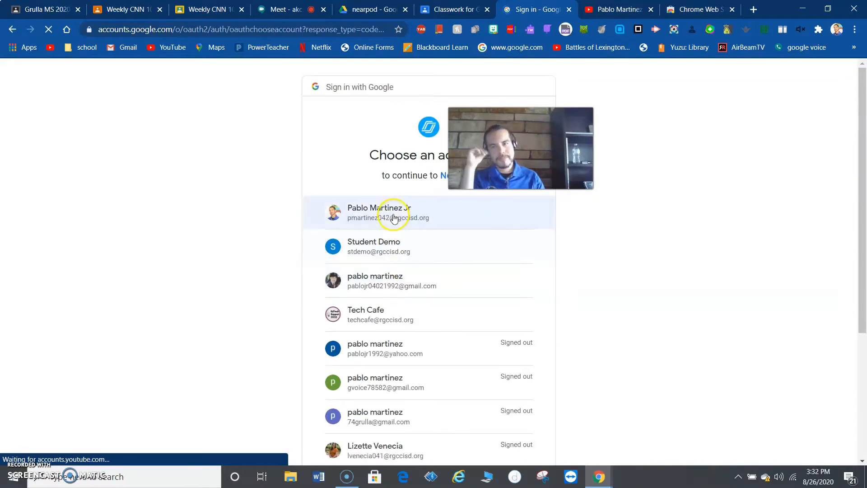
{"action": "left_click", "coordinate": [393, 218]}
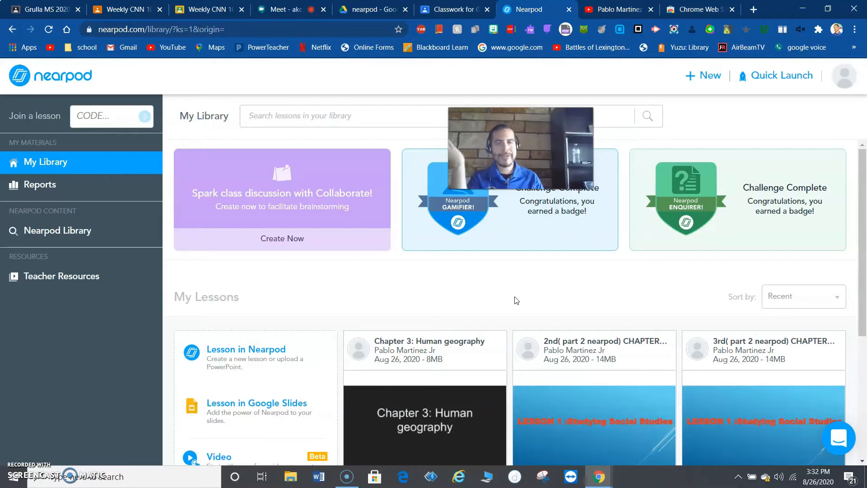
- Look through My Library, examining the lesson creation options and the saved lessons under My Lessons
{"action": "scroll", "coordinate": [671, 310], "scroll_direction": "down", "scroll_amount": 1}
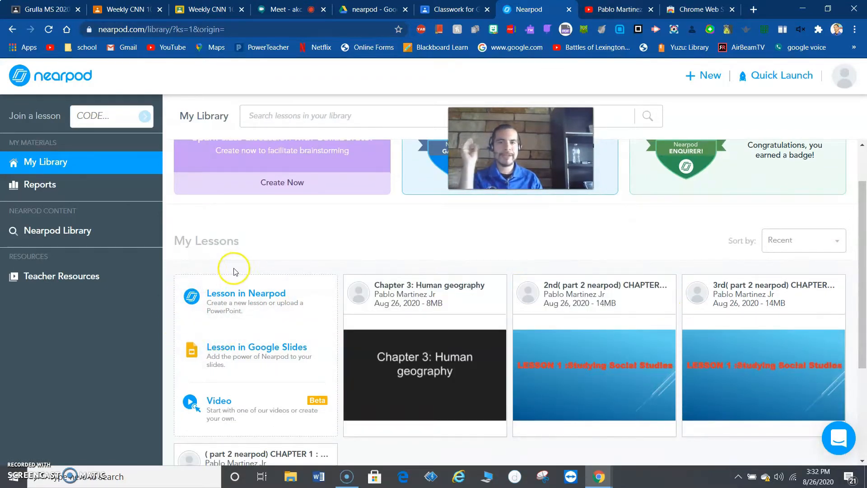
{"action": "scroll", "coordinate": [359, 271], "scroll_direction": "up", "scroll_amount": 1}
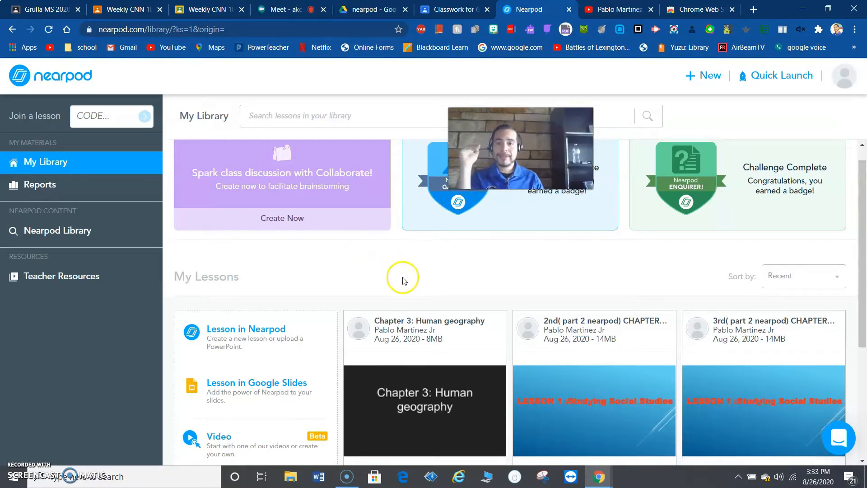
{"action": "scroll", "coordinate": [400, 274], "scroll_direction": "down", "scroll_amount": 1}
{"action": "scroll", "coordinate": [406, 277], "scroll_direction": "up", "scroll_amount": 1}
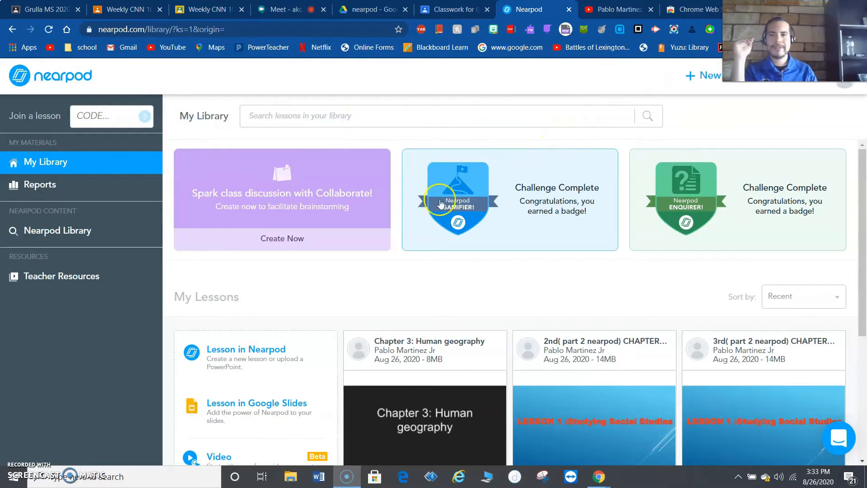
{"action": "mouse_move", "coordinate": [484, 340]}
{"action": "scroll", "coordinate": [472, 320], "scroll_direction": "down", "scroll_amount": 2}
{"action": "scroll", "coordinate": [472, 320], "scroll_direction": "down", "scroll_amount": 1}
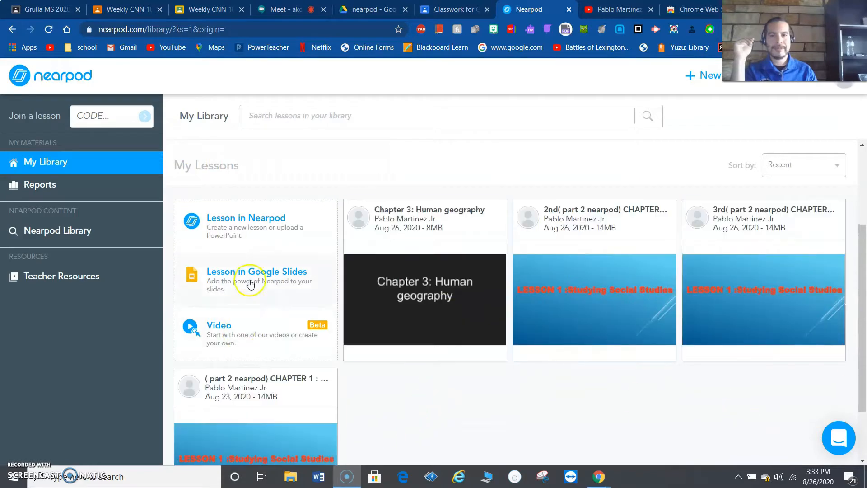
{"action": "mouse_move", "coordinate": [432, 238]}
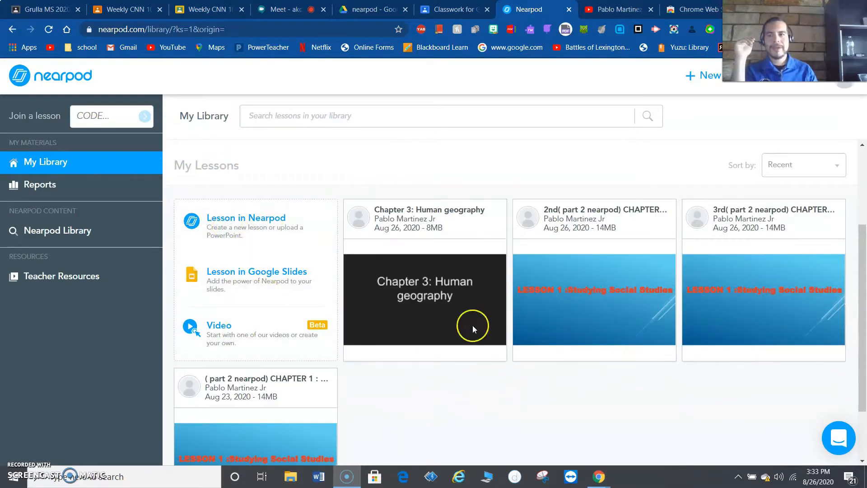
{"action": "scroll", "coordinate": [171, 221], "scroll_direction": "up", "scroll_amount": 3}
{"action": "scroll", "coordinate": [196, 234], "scroll_direction": "up", "scroll_amount": 1}
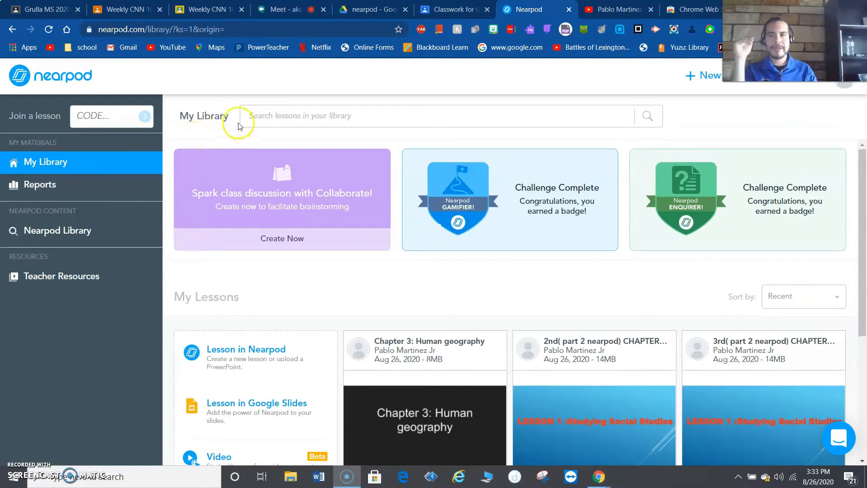
- Search My Library for "math" and clear the search text
{"action": "left_click", "coordinate": [254, 117]}
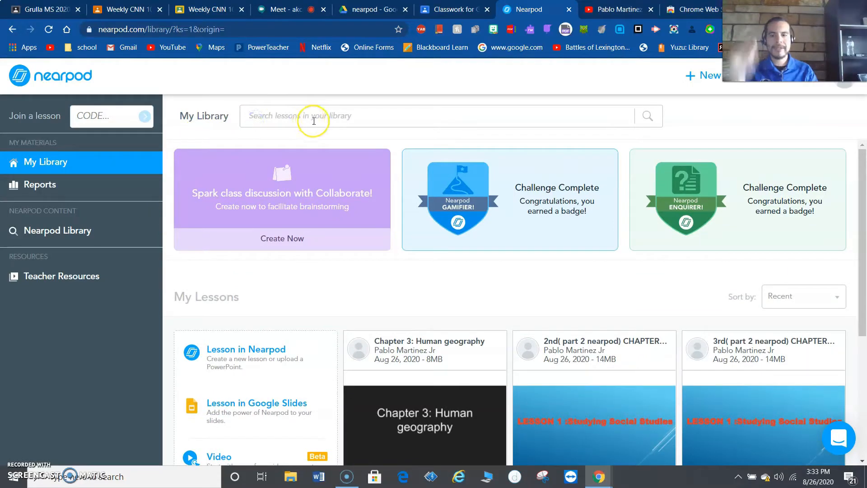
{"action": "type", "text": "math"}
{"action": "key", "text": "Return"}
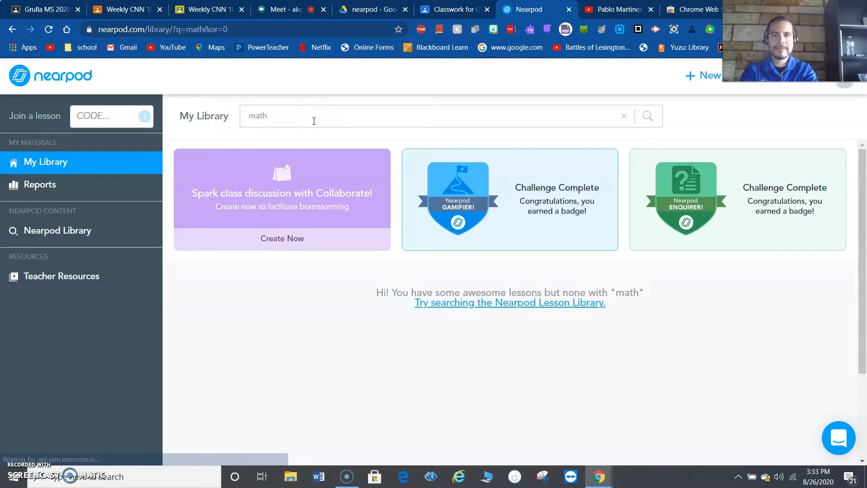
{"action": "key", "text": "BackSpace"}
{"action": "key", "text": "BackSpace"}
{"action": "key", "text": "BackSpace"}
{"action": "key", "text": "BackSpace"}
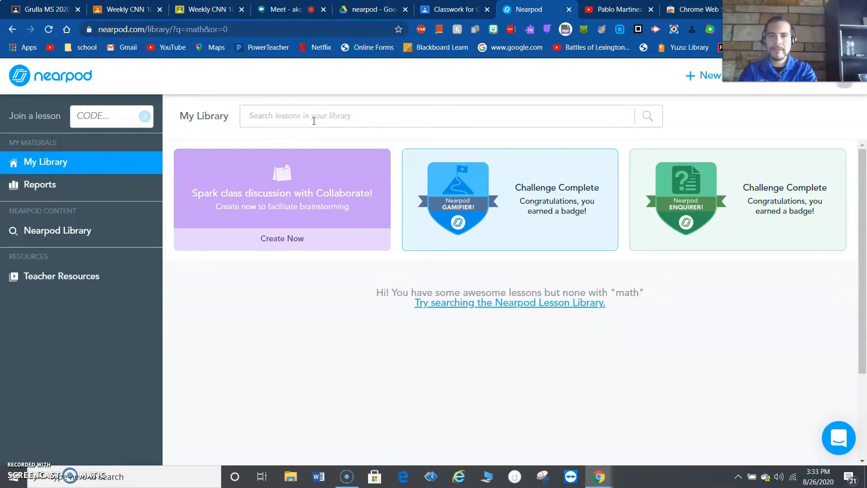
- Open the Nearpod Library and filter its lessons by the subject Math and the 6th grade
{"action": "left_click", "coordinate": [89, 241]}
{"action": "scroll", "coordinate": [44, 312], "scroll_direction": "down", "scroll_amount": 1}
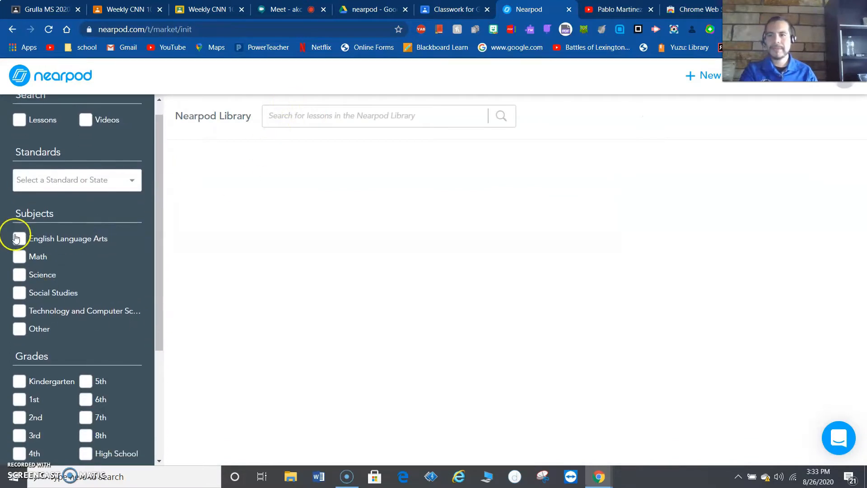
{"action": "scroll", "coordinate": [97, 280], "scroll_direction": "down", "scroll_amount": 3}
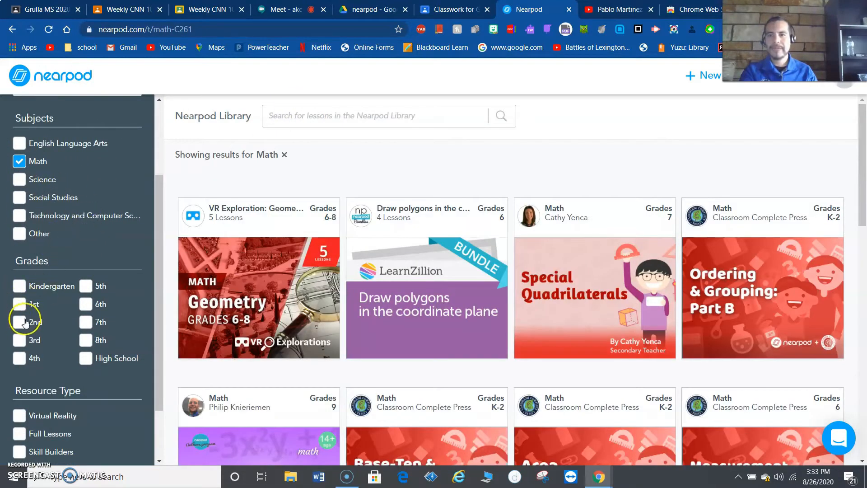
{"action": "left_click", "coordinate": [85, 305]}
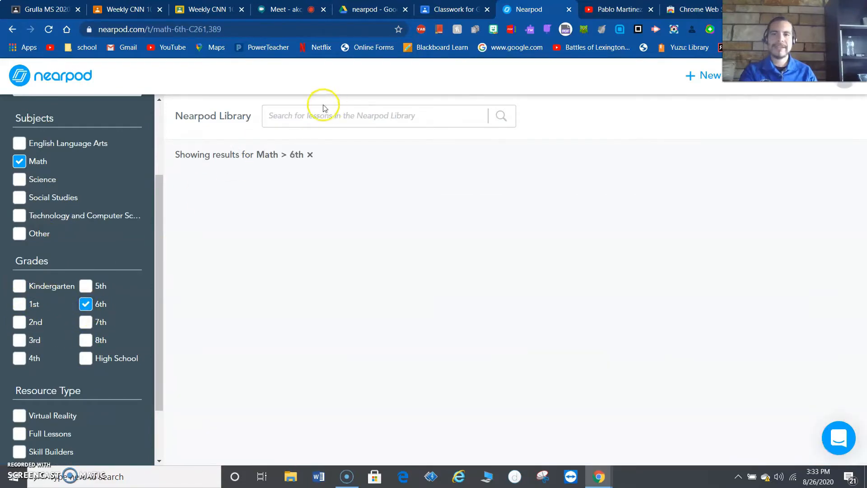
- Browse the 6th grade Math results and open the Proportions: Part B lesson by Classroom Complete Press
{"action": "scroll", "coordinate": [305, 230], "scroll_direction": "down", "scroll_amount": 1}
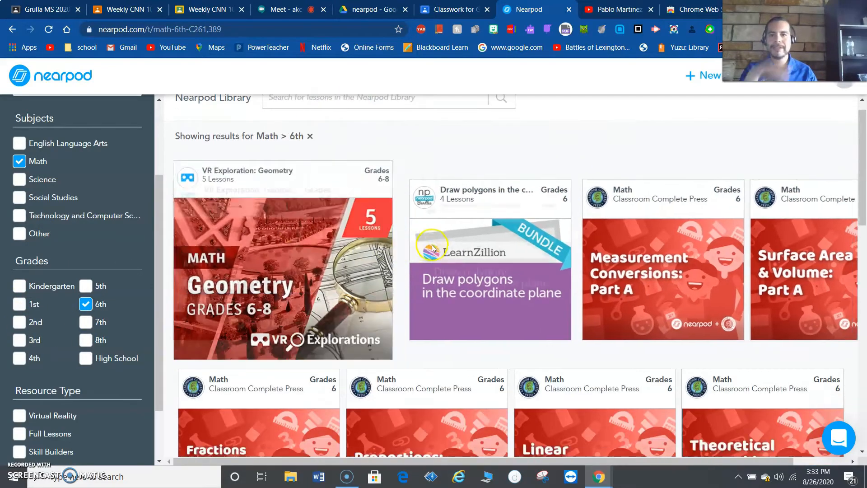
{"action": "scroll", "coordinate": [432, 248], "scroll_direction": "down", "scroll_amount": 1}
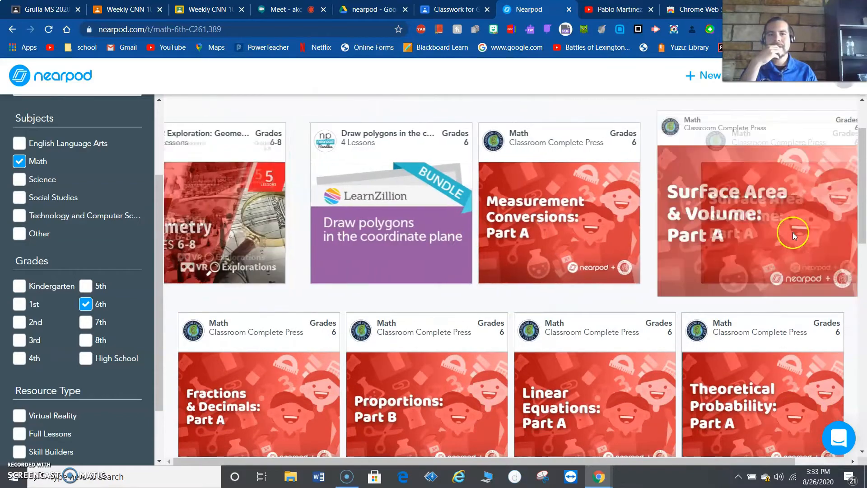
{"action": "scroll", "coordinate": [451, 336], "scroll_direction": "down", "scroll_amount": 3}
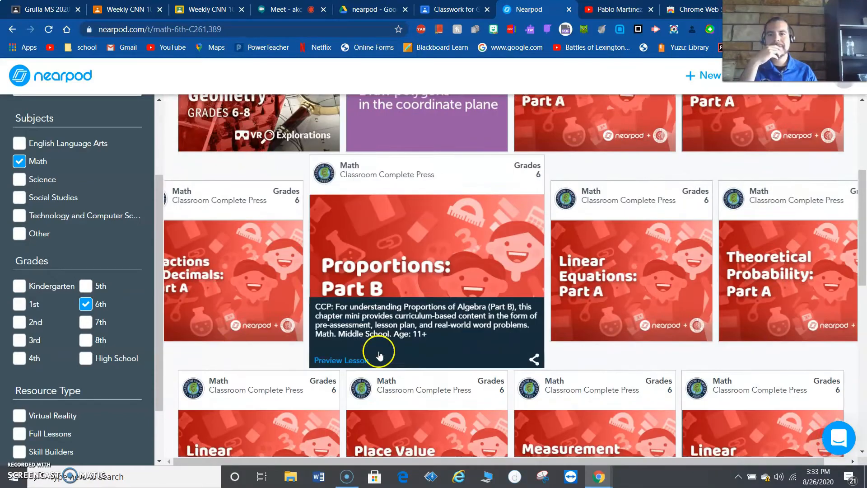
{"action": "scroll", "coordinate": [379, 350], "scroll_direction": "down", "scroll_amount": 1}
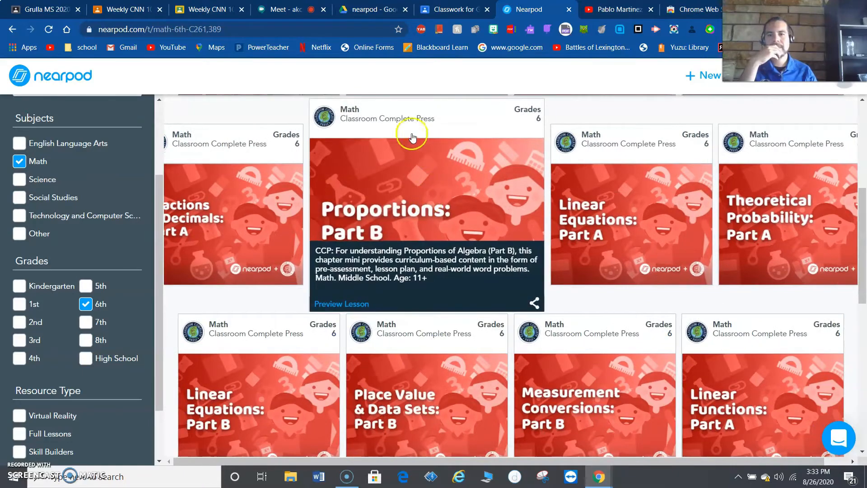
{"action": "left_click", "coordinate": [412, 134]}
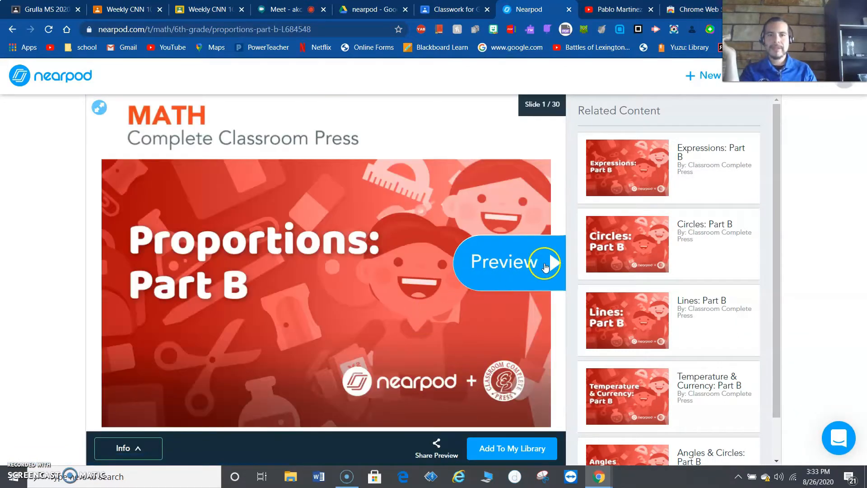
- Preview the lesson's opening slides through the Reading Passage slide to the quiz question on slide 7
{"action": "left_click", "coordinate": [545, 266]}
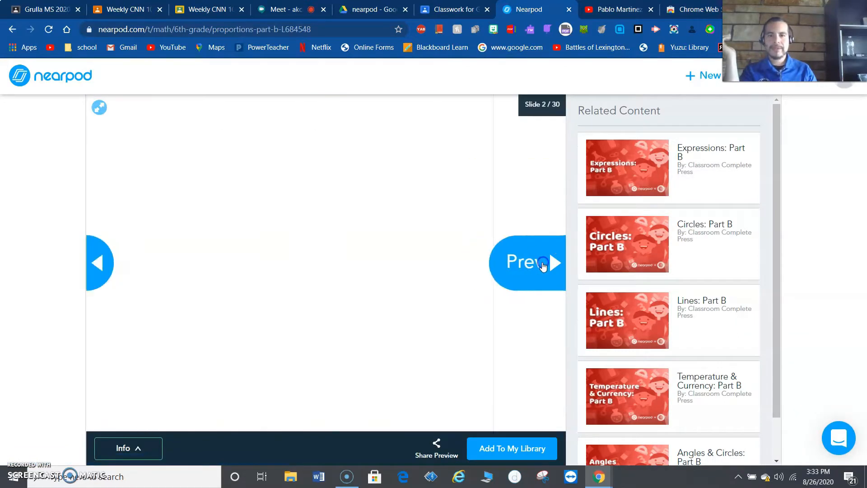
{"action": "left_click", "coordinate": [553, 260]}
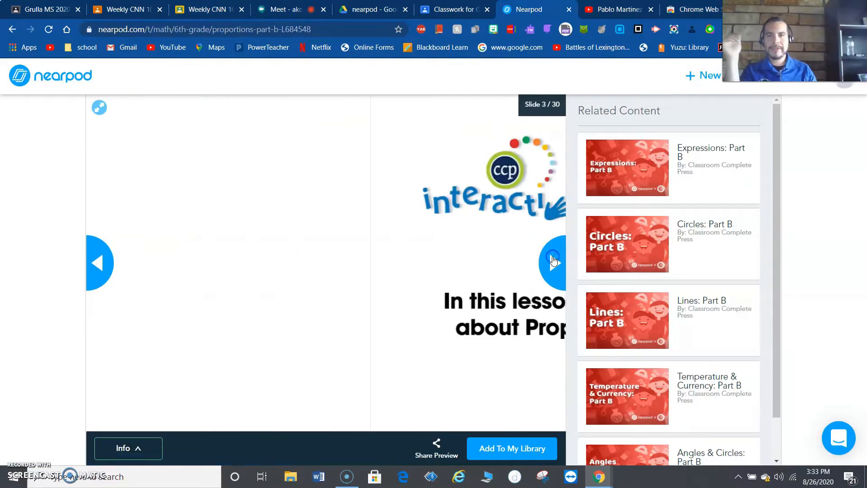
{"action": "left_click", "coordinate": [553, 260]}
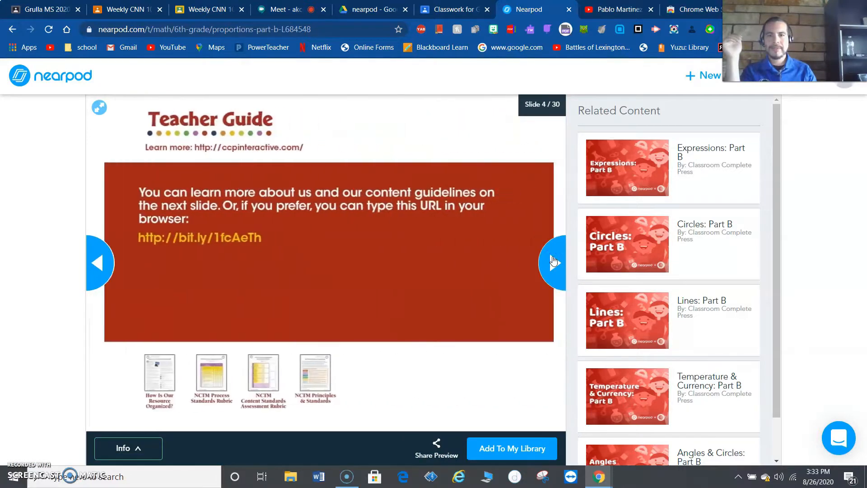
{"action": "left_click", "coordinate": [553, 259]}
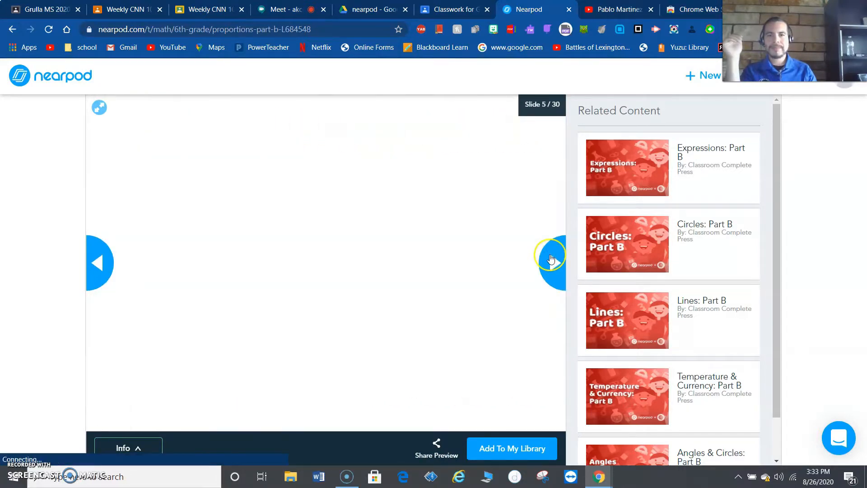
{"action": "left_click", "coordinate": [548, 250]}
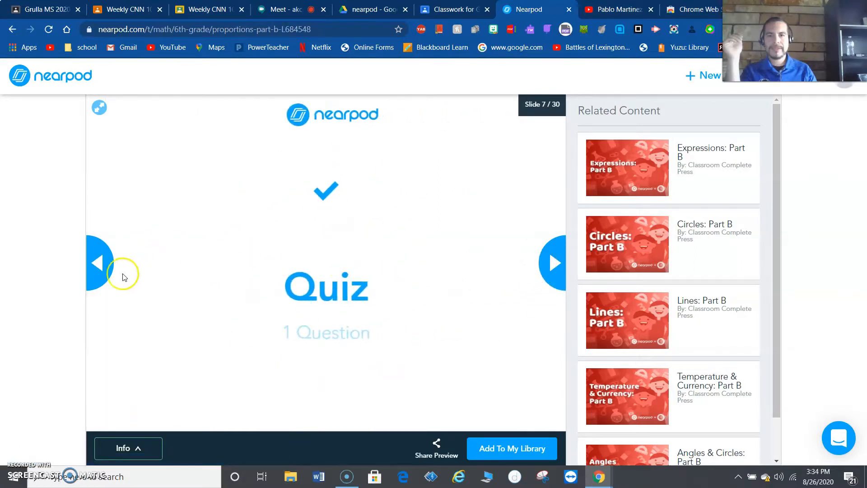
{"action": "left_click", "coordinate": [102, 273]}
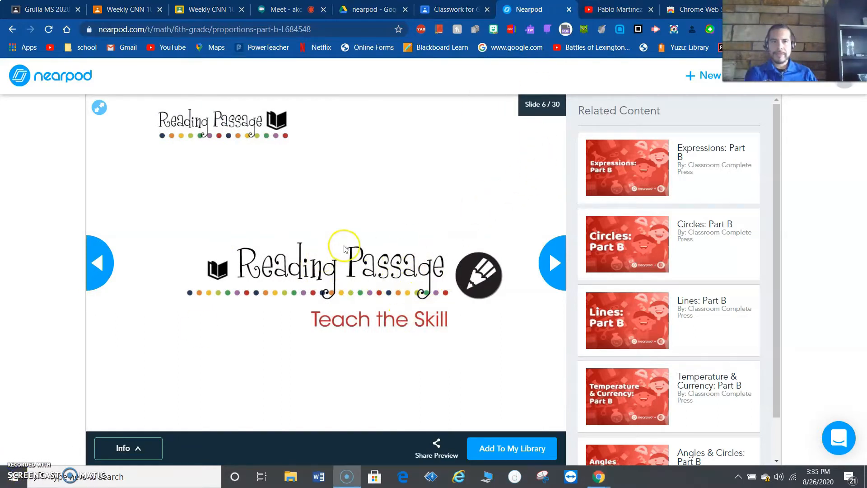
{"action": "left_click", "coordinate": [553, 268]}
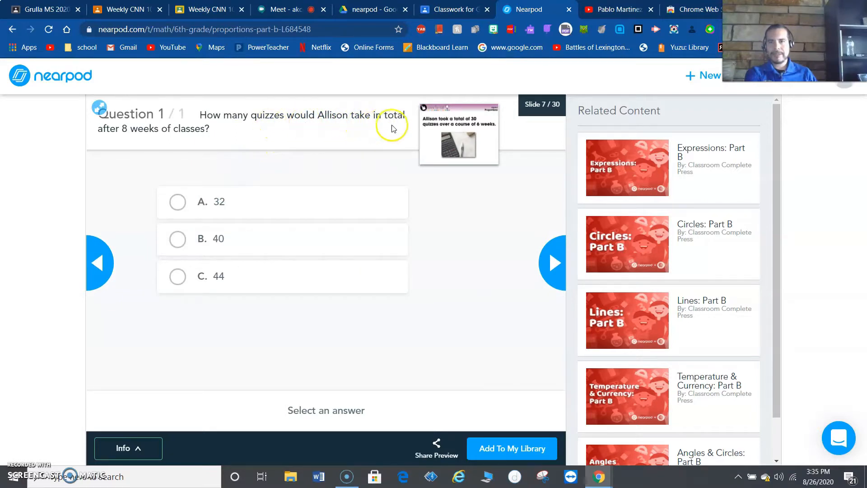
- Go back through the preview to the Teacher Guide on slide 4, and return to the quiz on slide 7
{"action": "left_click", "coordinate": [96, 270]}
{"action": "left_click", "coordinate": [97, 270]}
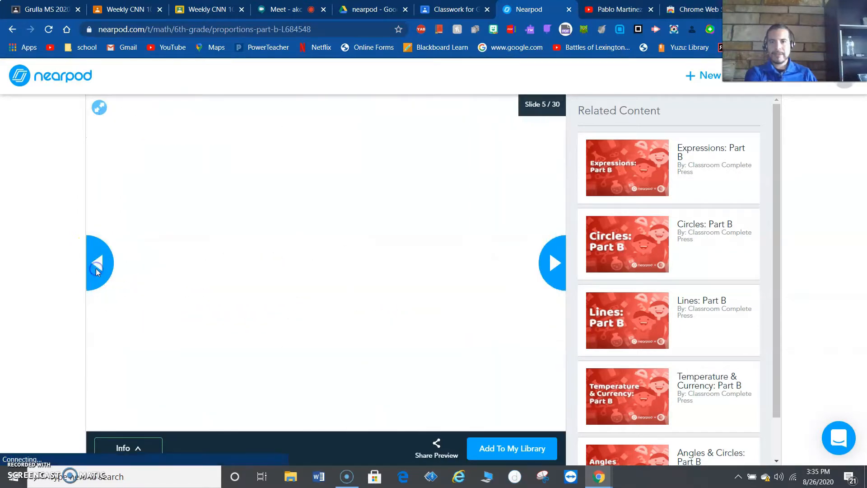
{"action": "left_click", "coordinate": [96, 269]}
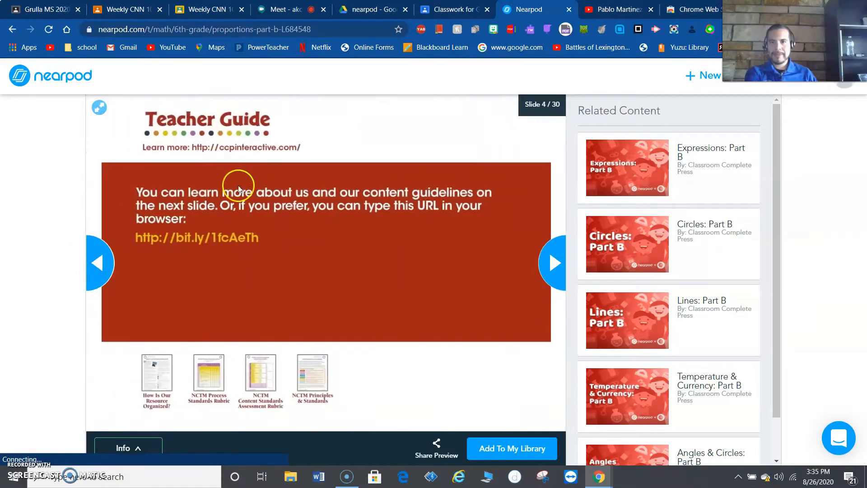
{"action": "left_click", "coordinate": [560, 264]}
{"action": "left_click", "coordinate": [556, 263]}
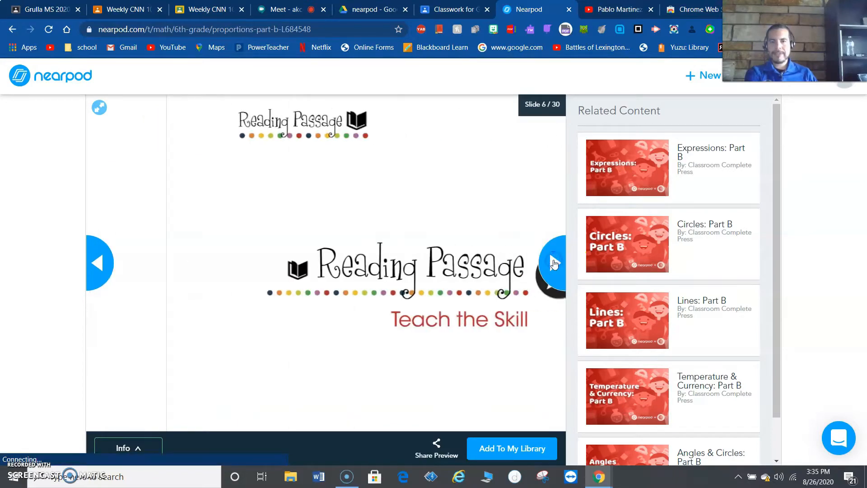
{"action": "left_click", "coordinate": [555, 264]}
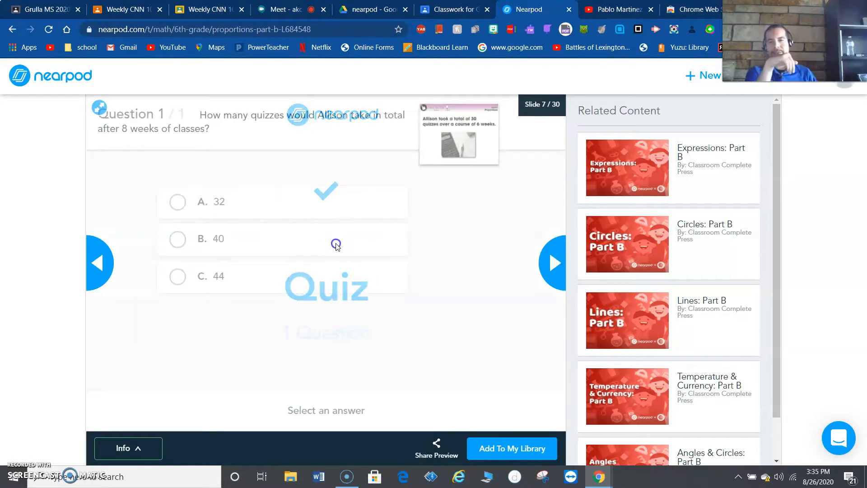
- Choose answer A, 32, in the slide 7 quiz and continue past the worked solution to the quiz on slide 9
{"action": "left_click", "coordinate": [176, 201]}
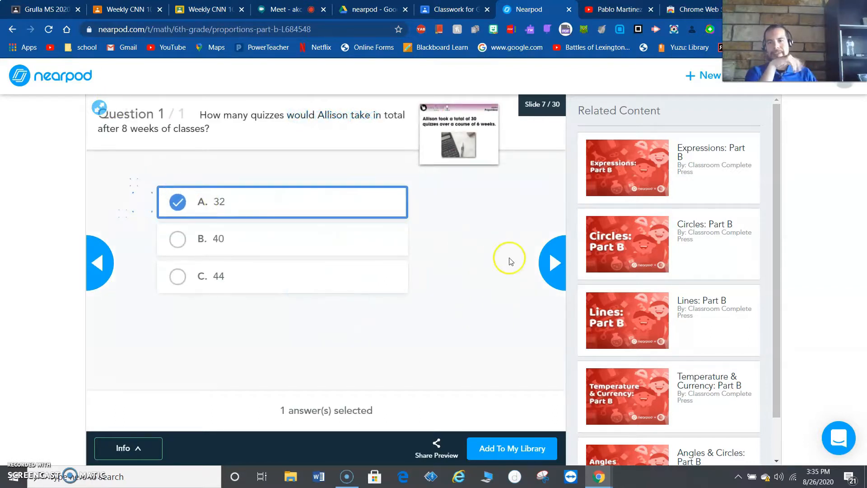
{"action": "left_click", "coordinate": [554, 262]}
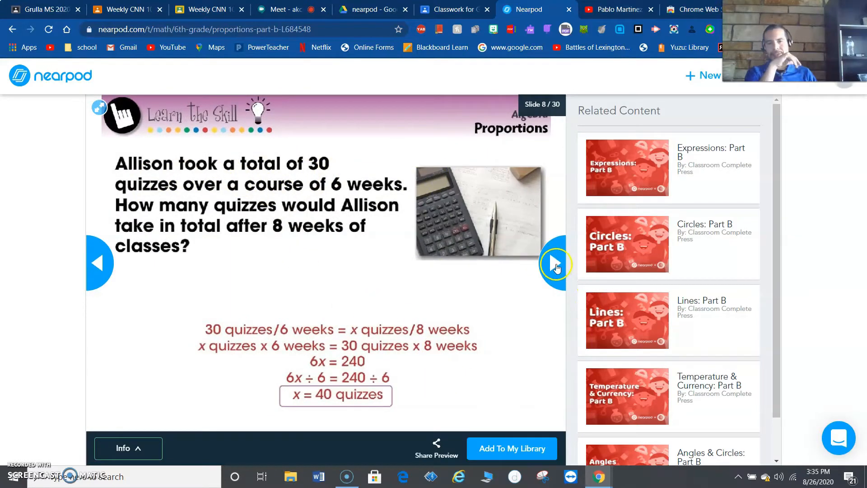
{"action": "left_click", "coordinate": [555, 264]}
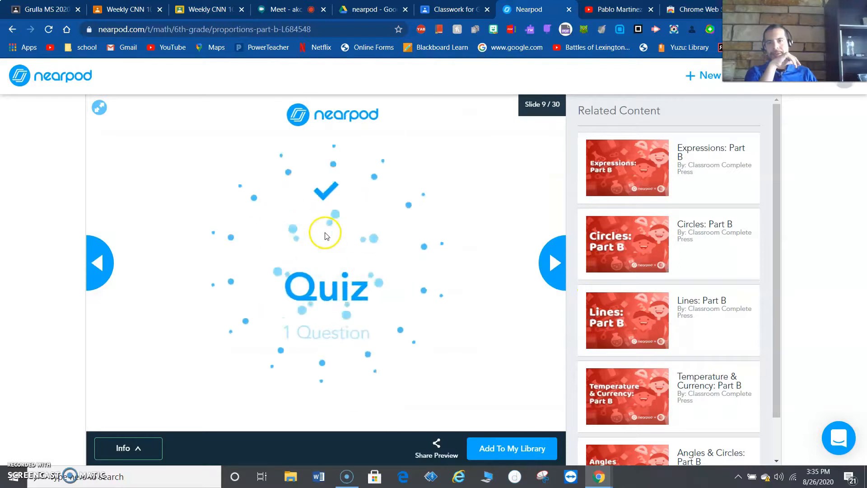
{"action": "left_click", "coordinate": [339, 187]}
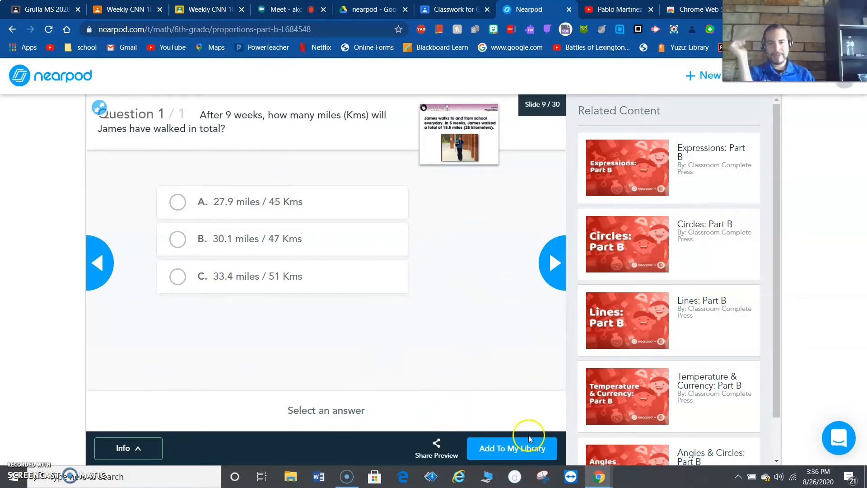
- Add the Proportions: Part B lesson to My Library and locate it under My Lessons
{"action": "left_click", "coordinate": [527, 452]}
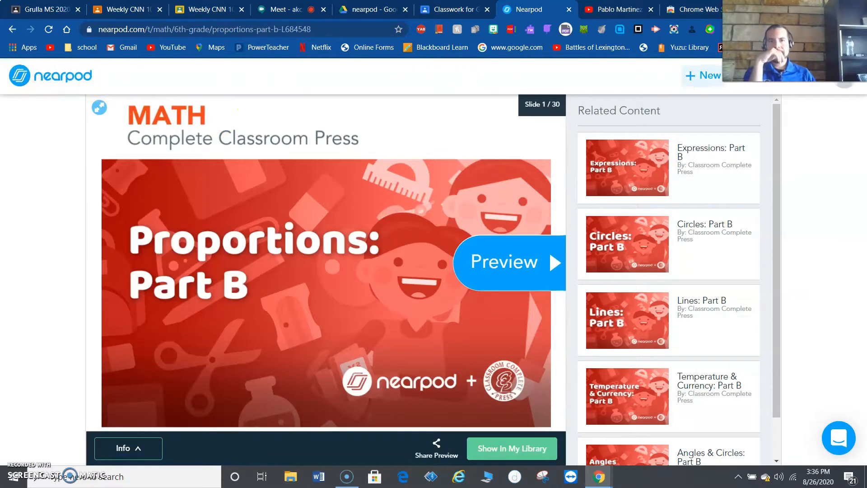
{"action": "left_click", "coordinate": [786, 59]}
{"action": "left_click_drag", "start_coordinate": [786, 58], "coordinate": [785, 66]}
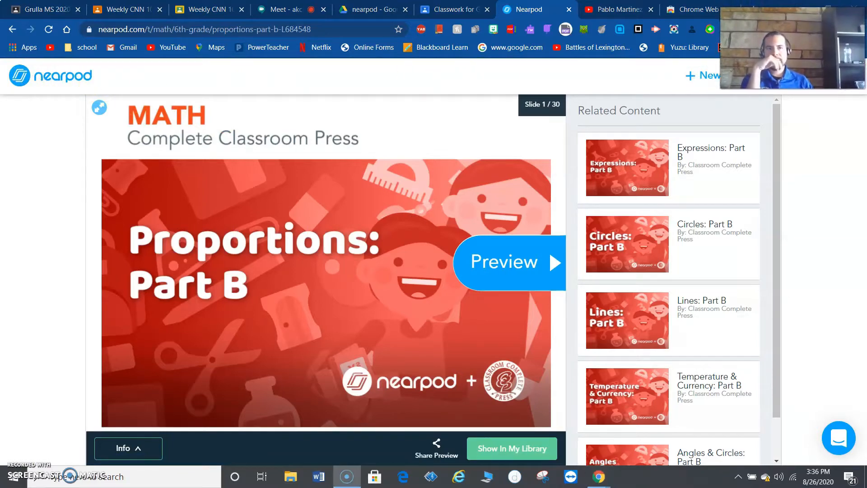
{"action": "left_click", "coordinate": [53, 79]}
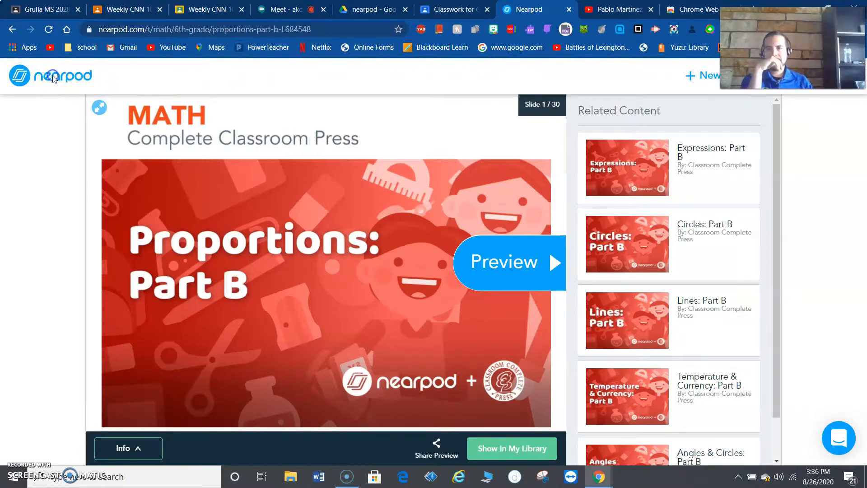
{"action": "scroll", "coordinate": [340, 301], "scroll_direction": "down", "scroll_amount": 3}
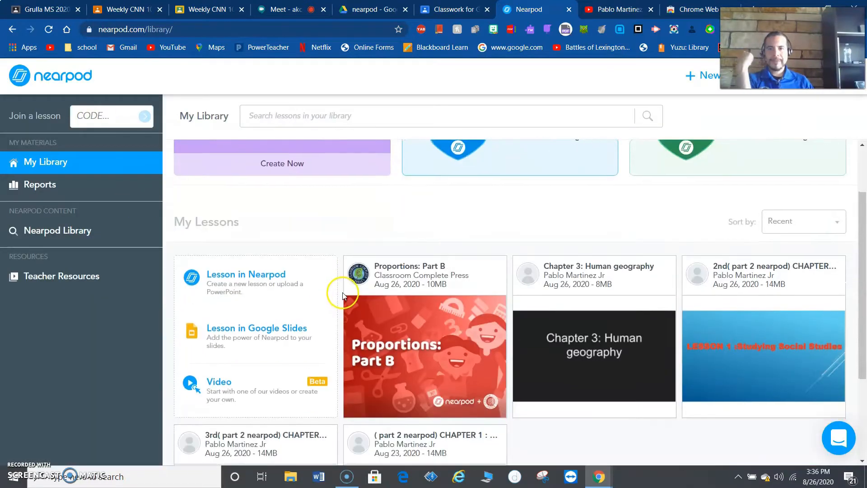
- Open Proportions: Part B for editing without duplicating it, and dismiss the tip in the slide editor
{"action": "mouse_move", "coordinate": [437, 320]}
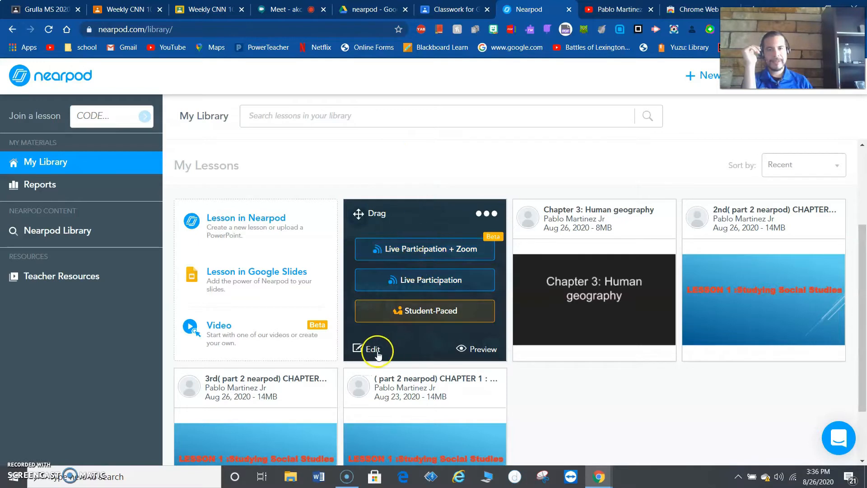
{"action": "left_click", "coordinate": [364, 350]}
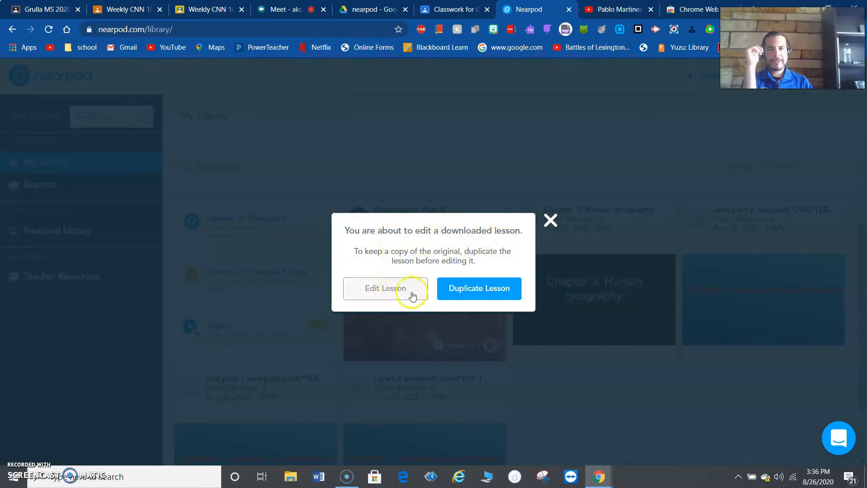
{"action": "left_click", "coordinate": [372, 289]}
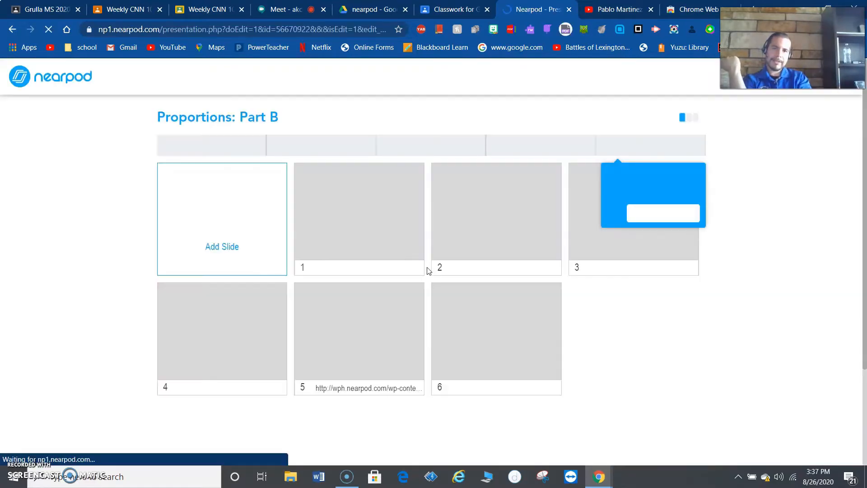
{"action": "left_click", "coordinate": [667, 213]}
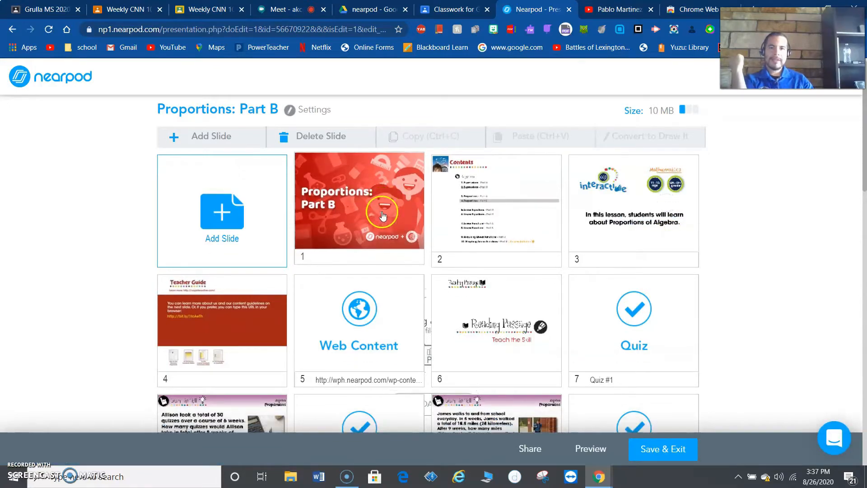
- Look through the Proportions: Part B slides in the editor and select slide 6, the Reading Passage
{"action": "scroll", "coordinate": [386, 215], "scroll_direction": "down", "scroll_amount": 7}
{"action": "scroll", "coordinate": [387, 226], "scroll_direction": "down", "scroll_amount": 12}
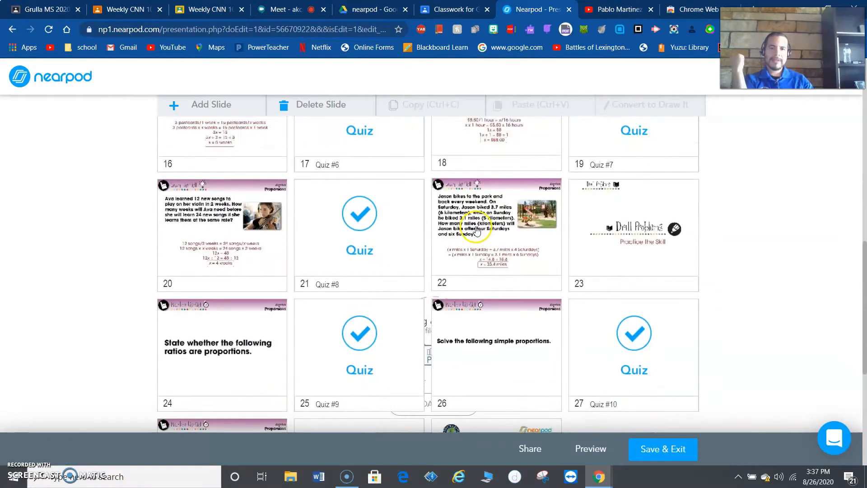
{"action": "scroll", "coordinate": [541, 235], "scroll_direction": "up", "scroll_amount": 15}
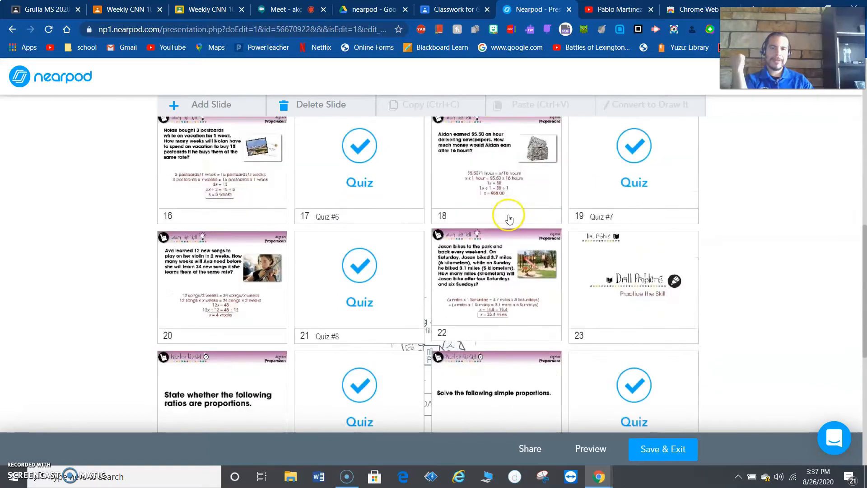
{"action": "scroll", "coordinate": [435, 205], "scroll_direction": "up", "scroll_amount": 1}
{"action": "left_click", "coordinate": [542, 208]}
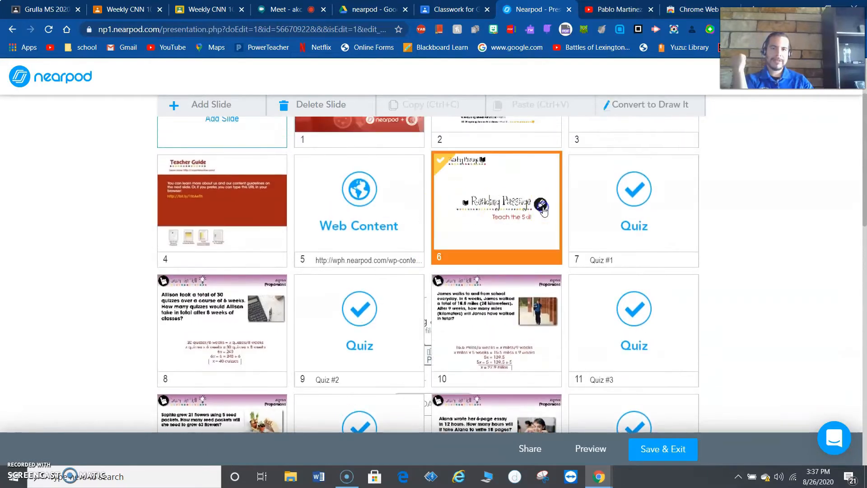
{"action": "left_click", "coordinate": [624, 215]}
{"action": "left_click", "coordinate": [496, 240]}
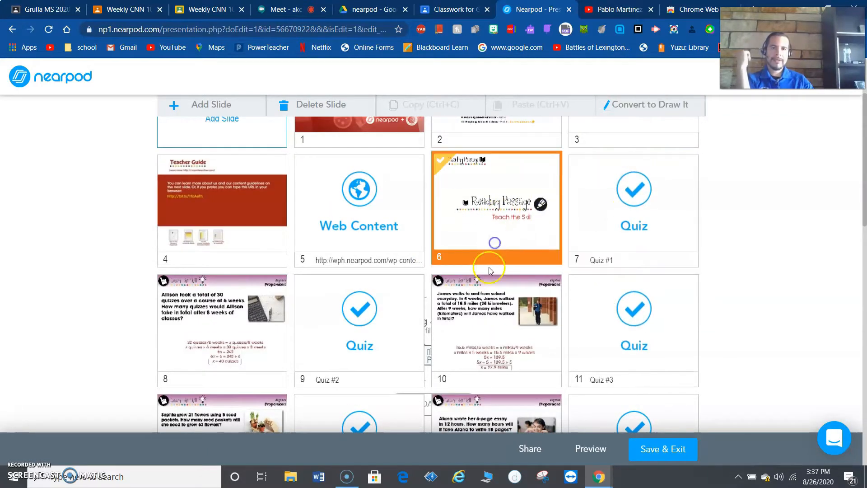
- Extend the selection to slides 4 through 11 together, and clear it without deleting any slides
{"action": "left_click", "coordinate": [607, 190], "text": "ctrl"}
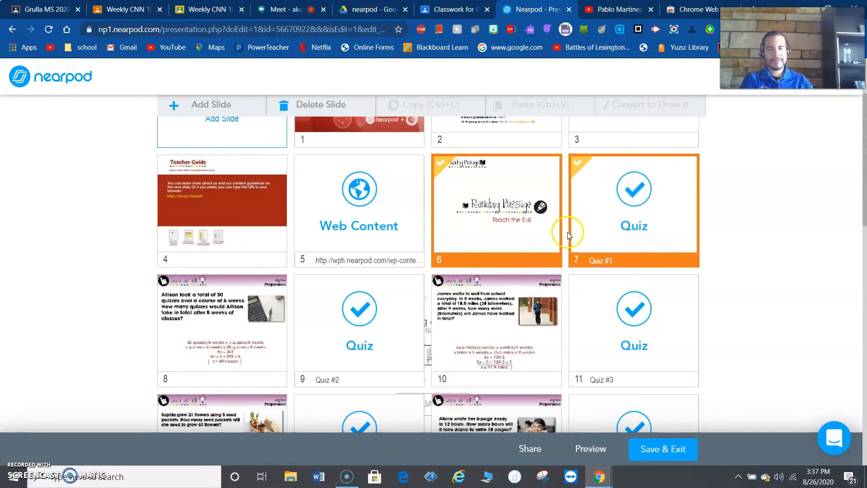
{"action": "left_click", "coordinate": [542, 301], "text": "ctrl"}
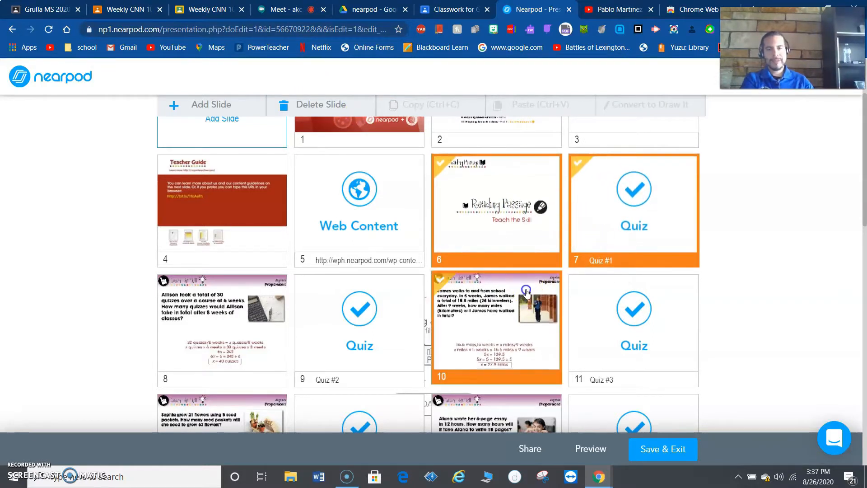
{"action": "left_click", "coordinate": [625, 305], "text": "ctrl"}
{"action": "left_click", "coordinate": [406, 312], "text": "ctrl"}
{"action": "left_click", "coordinate": [361, 205], "text": "ctrl"}
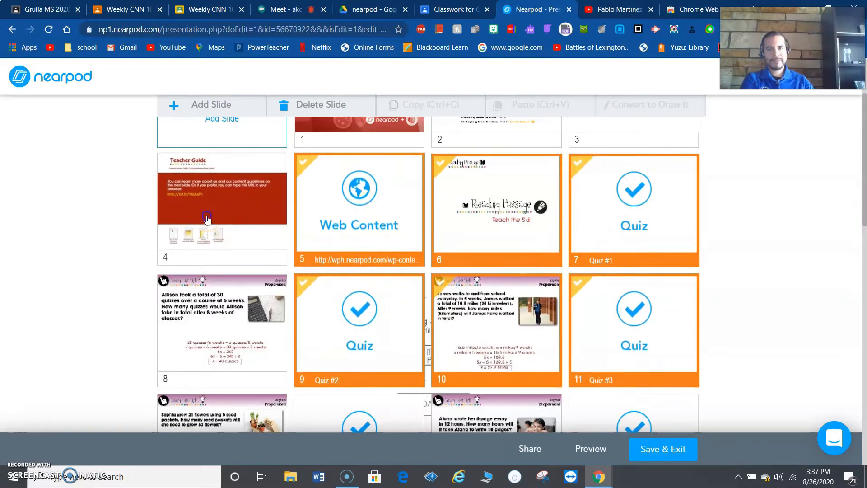
{"action": "left_click", "coordinate": [253, 213], "text": "ctrl"}
{"action": "left_click", "coordinate": [205, 298], "text": "ctrl"}
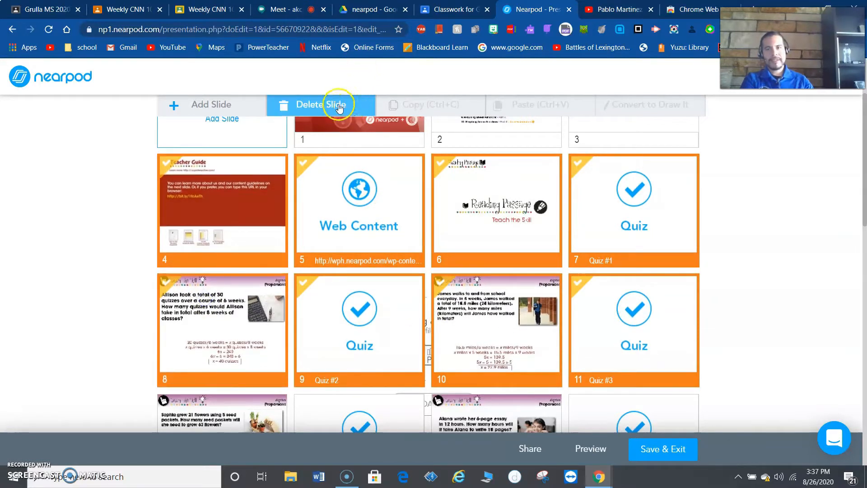
{"action": "left_click", "coordinate": [771, 198]}
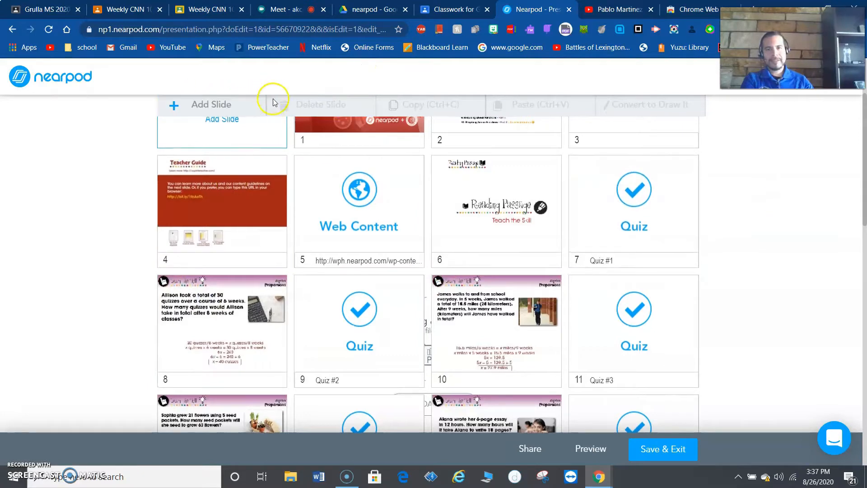
- Select slide 6 as the insertion point, review the Content and Activities types for a new slide, and close the chooser without adding one
{"action": "scroll", "coordinate": [273, 103], "scroll_direction": "up", "scroll_amount": 3}
{"action": "scroll", "coordinate": [460, 208], "scroll_direction": "down", "scroll_amount": 1}
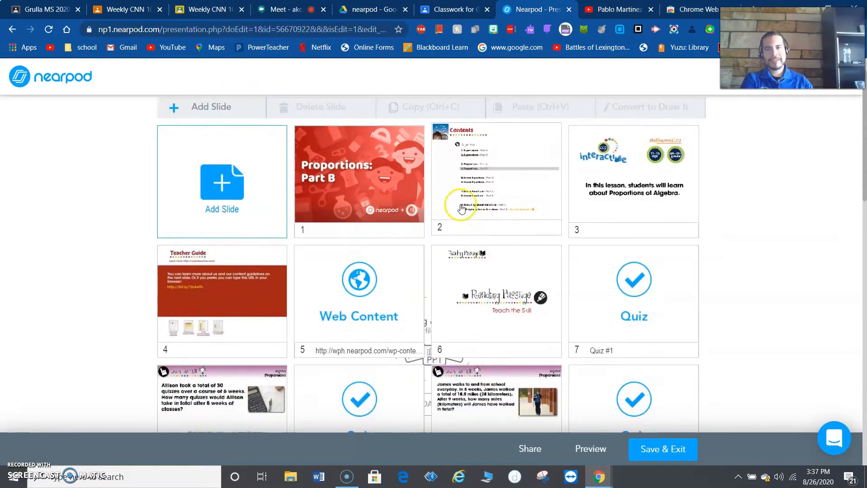
{"action": "left_click", "coordinate": [461, 208]}
{"action": "scroll", "coordinate": [461, 208], "scroll_direction": "down", "scroll_amount": 3}
{"action": "left_click", "coordinate": [461, 207]}
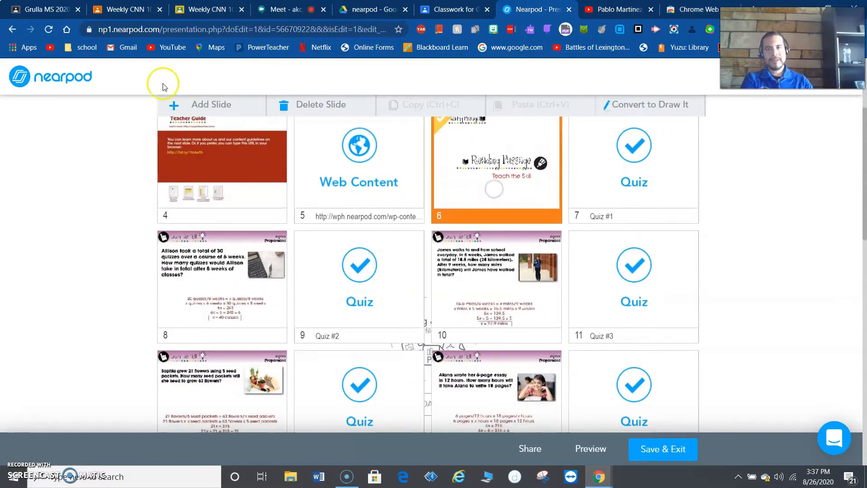
{"action": "left_click", "coordinate": [177, 100]}
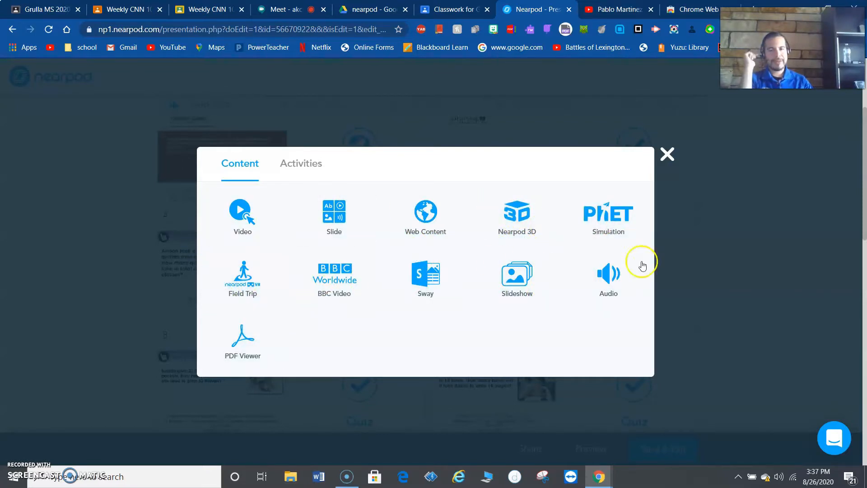
{"action": "left_click", "coordinate": [307, 165]}
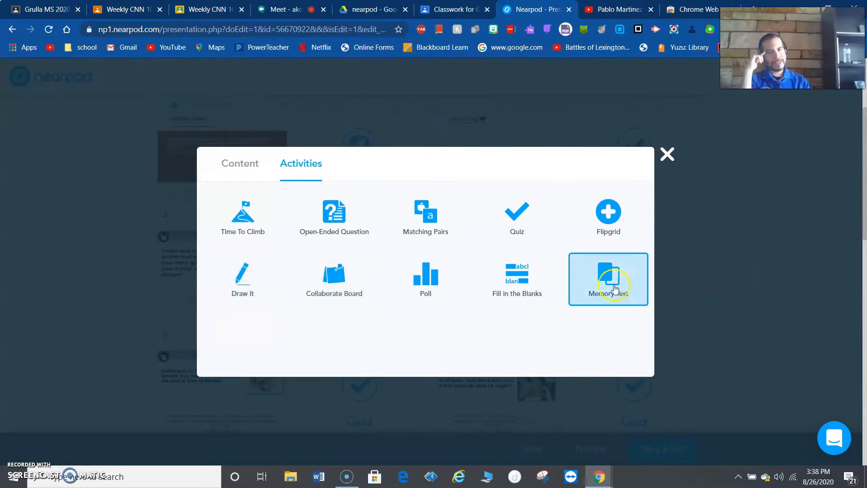
{"action": "left_click", "coordinate": [666, 156]}
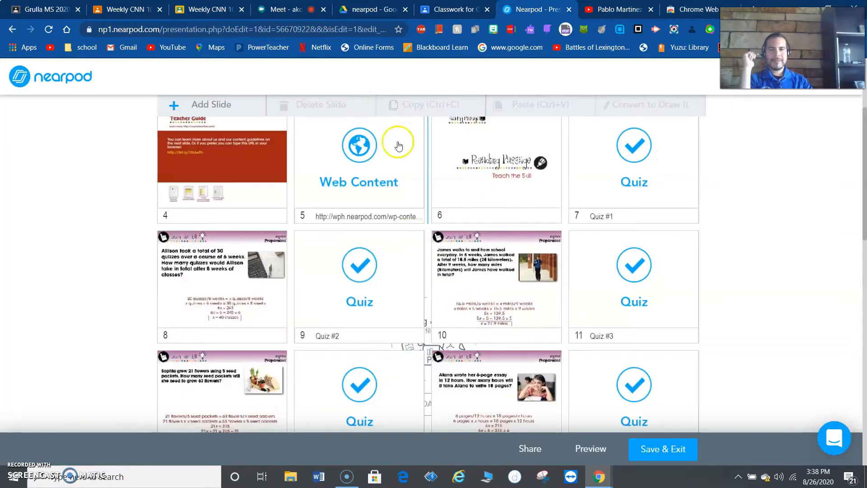
- Look over the remaining slides of the lesson, then save it and exit to My Library
{"action": "scroll", "coordinate": [305, 183], "scroll_direction": "down", "scroll_amount": 1}
{"action": "scroll", "coordinate": [306, 183], "scroll_direction": "down", "scroll_amount": 12}
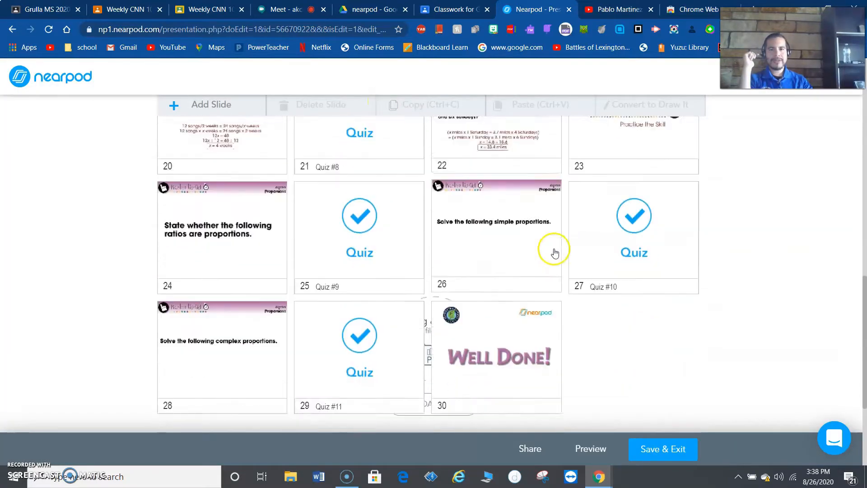
{"action": "scroll", "coordinate": [354, 277], "scroll_direction": "up", "scroll_amount": 5}
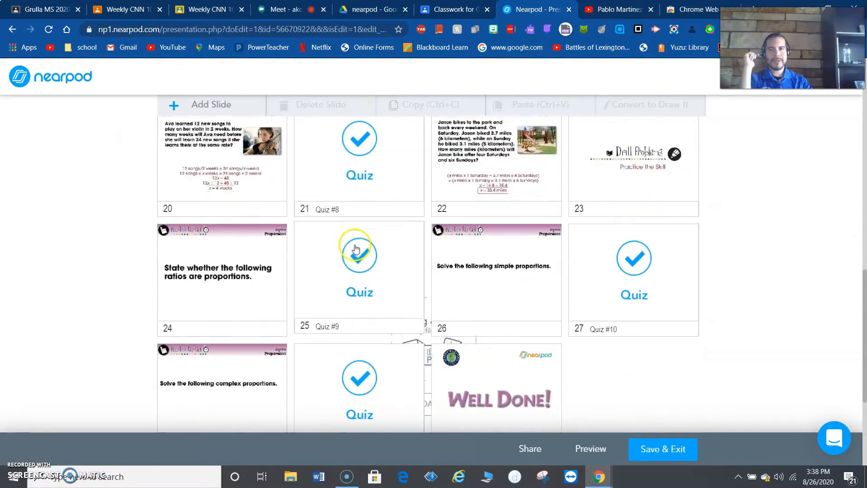
{"action": "scroll", "coordinate": [336, 259], "scroll_direction": "up", "scroll_amount": 10}
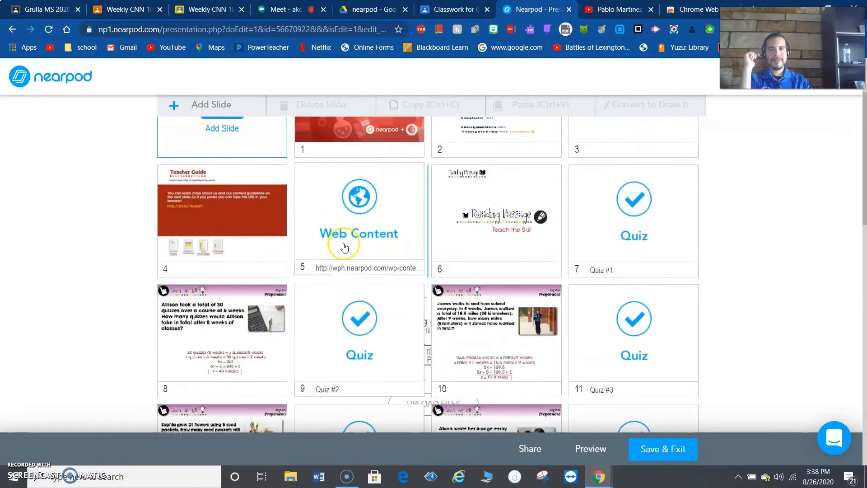
{"action": "left_click", "coordinate": [639, 448]}
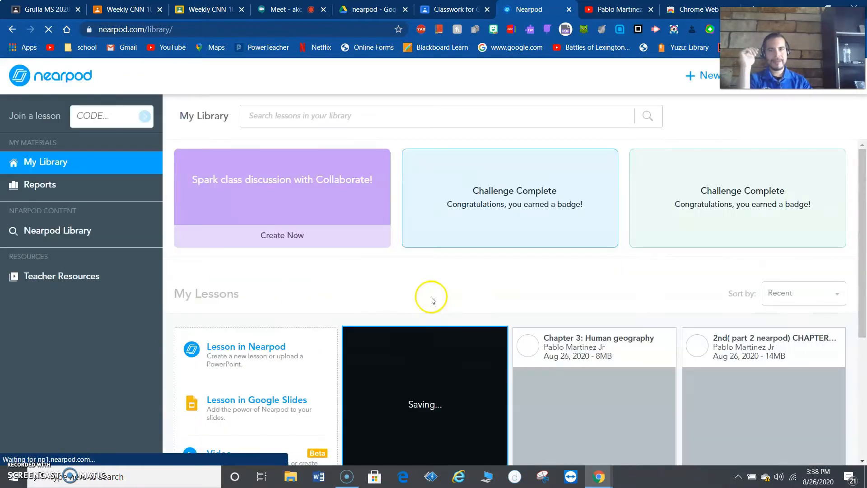
- Delete the Proportions: Part B lesson from My Lessons
{"action": "scroll", "coordinate": [487, 295], "scroll_direction": "down", "scroll_amount": 1}
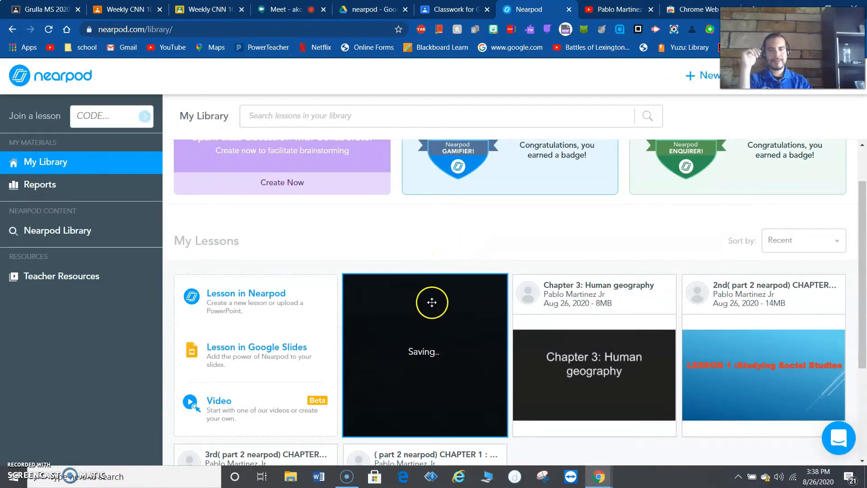
{"action": "mouse_move", "coordinate": [596, 319]}
{"action": "scroll", "coordinate": [527, 313], "scroll_direction": "down", "scroll_amount": 1}
{"action": "scroll", "coordinate": [527, 313], "scroll_direction": "down", "scroll_amount": 1}
{"action": "mouse_move", "coordinate": [395, 189]}
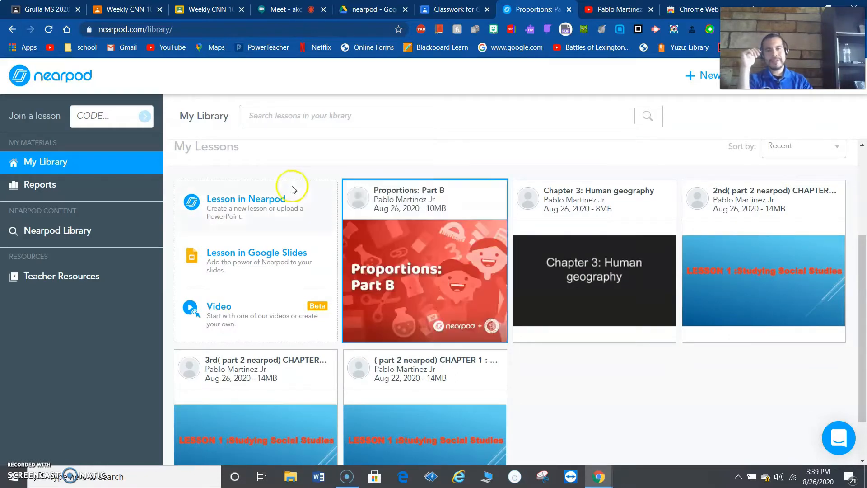
{"action": "left_click", "coordinate": [489, 195]}
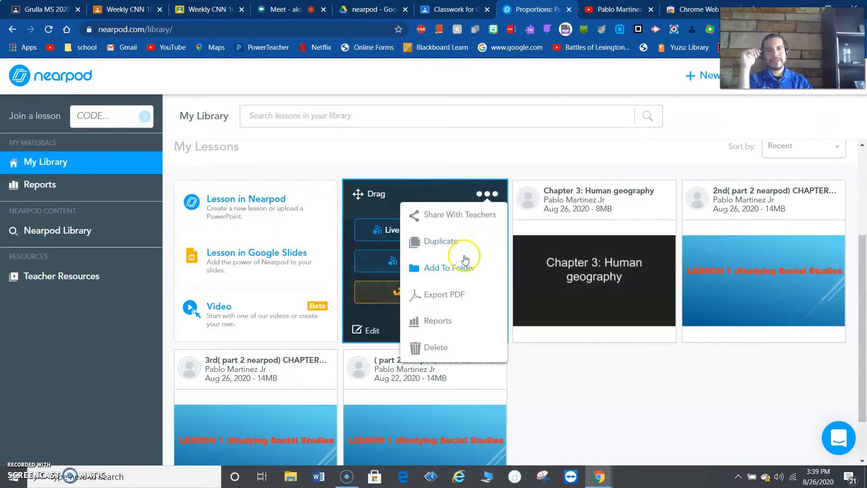
{"action": "left_click", "coordinate": [436, 347]}
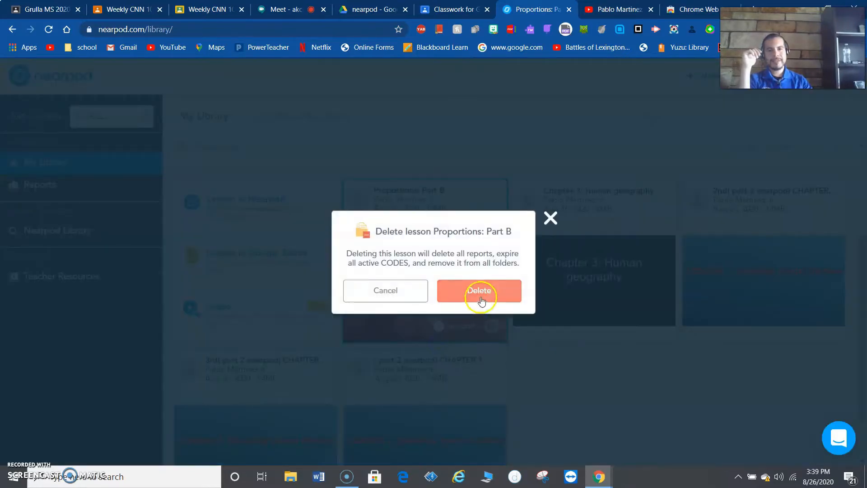
{"action": "left_click", "coordinate": [480, 294]}
- Try to start Live Participation for the lesson named 2nd( part 2 nearpod), and dismiss the offer to resume its active session
{"action": "scroll", "coordinate": [300, 264], "scroll_direction": "down", "scroll_amount": 1}
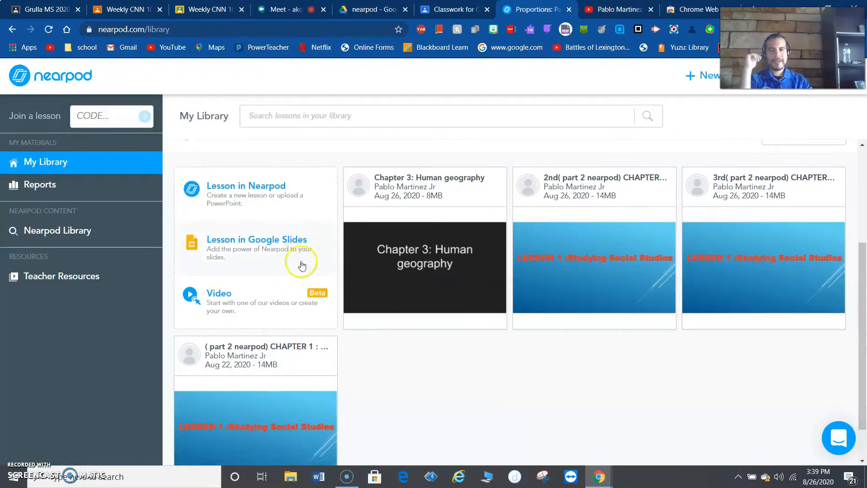
{"action": "mouse_move", "coordinate": [353, 258]}
{"action": "scroll", "coordinate": [360, 263], "scroll_direction": "up", "scroll_amount": 2}
{"action": "scroll", "coordinate": [366, 266], "scroll_direction": "up", "scroll_amount": 1}
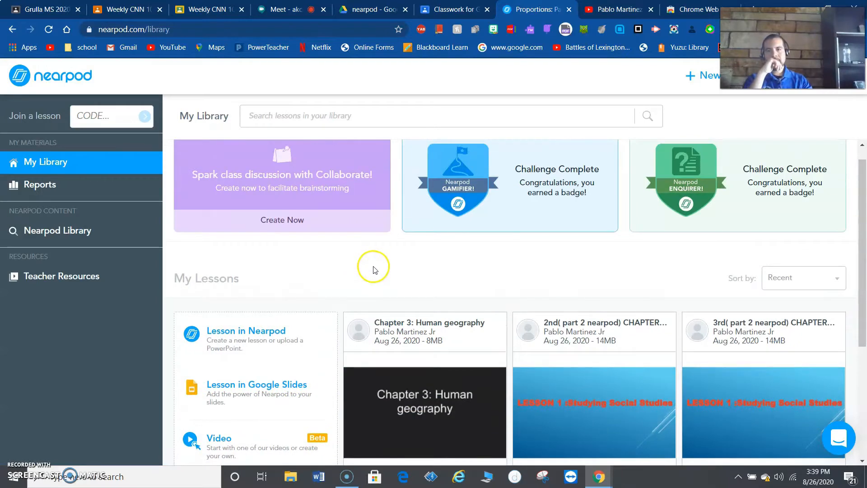
{"action": "scroll", "coordinate": [357, 271], "scroll_direction": "down", "scroll_amount": 1}
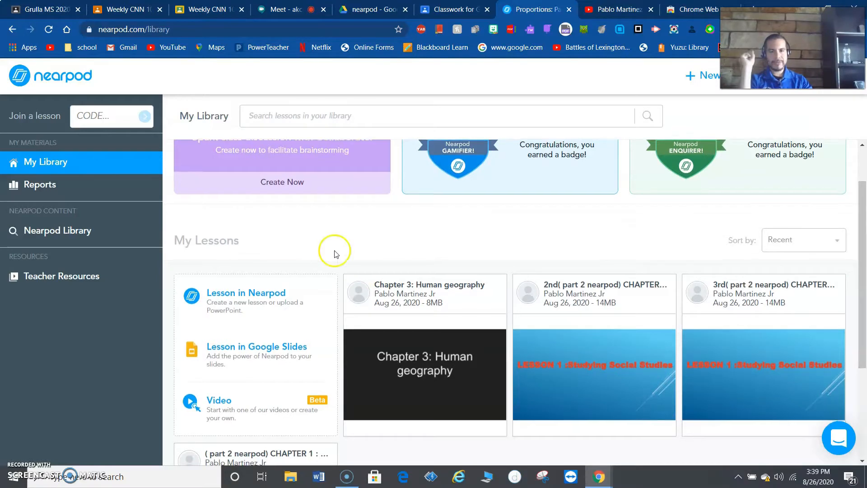
{"action": "scroll", "coordinate": [334, 249], "scroll_direction": "down", "scroll_amount": 1}
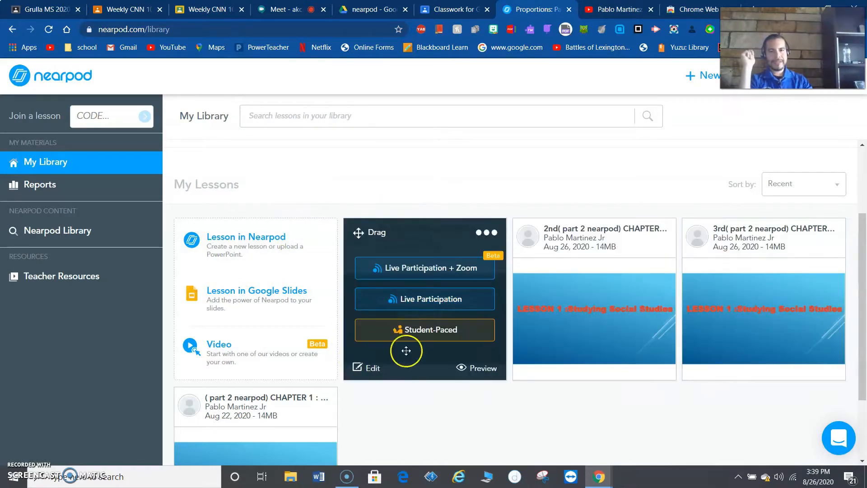
{"action": "scroll", "coordinate": [548, 312], "scroll_direction": "down", "scroll_amount": 3}
{"action": "scroll", "coordinate": [548, 312], "scroll_direction": "down", "scroll_amount": 2}
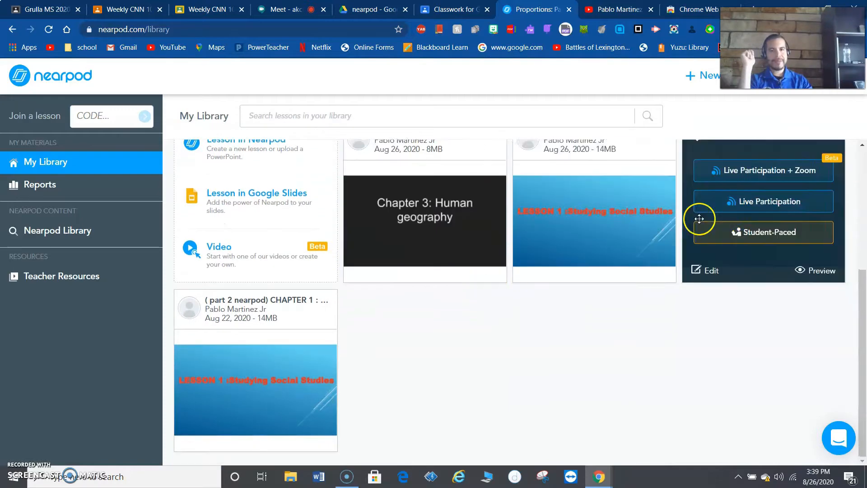
{"action": "scroll", "coordinate": [712, 256], "scroll_direction": "up", "scroll_amount": 1}
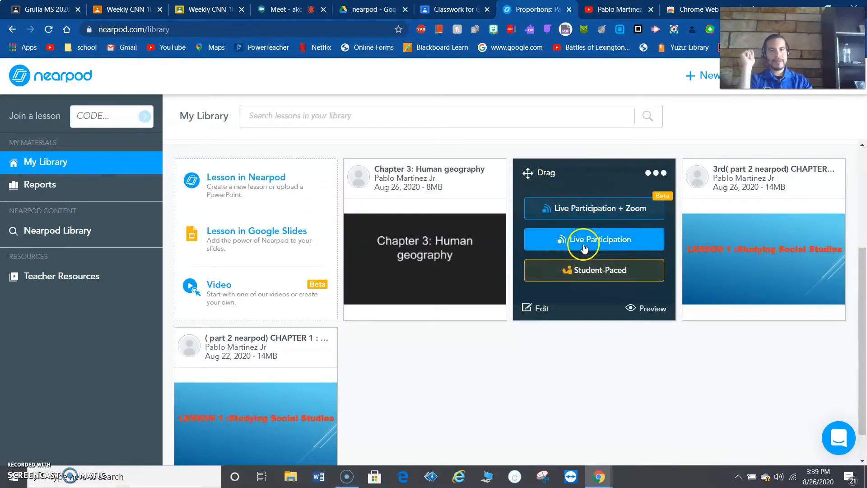
{"action": "left_click", "coordinate": [552, 244]}
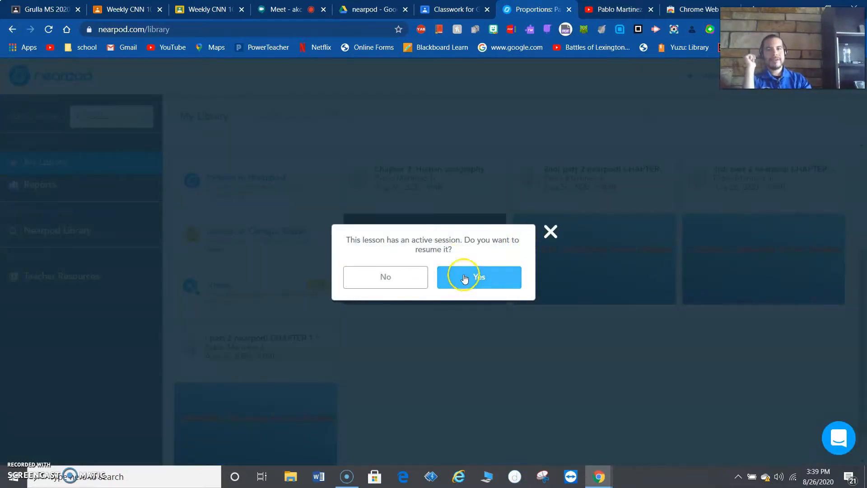
{"action": "left_click", "coordinate": [552, 234]}
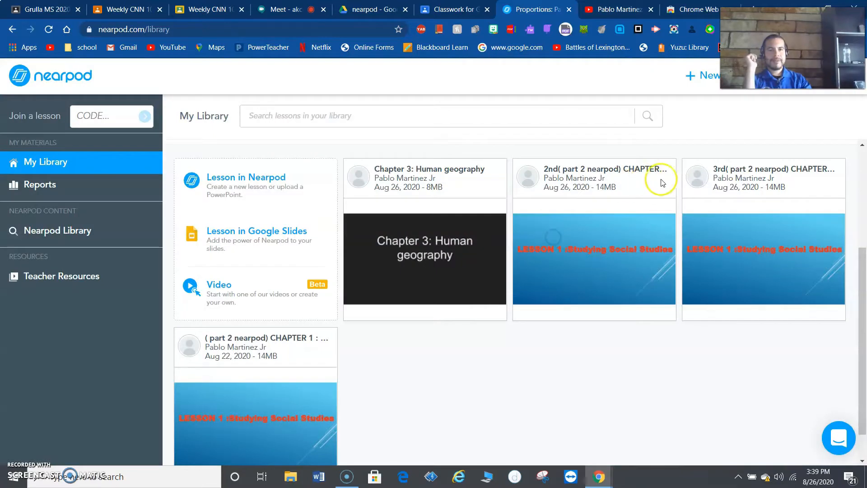
- Start Live Participation for the Chapter 3: Human geography lesson and copy its student join code
{"action": "mouse_move", "coordinate": [447, 196]}
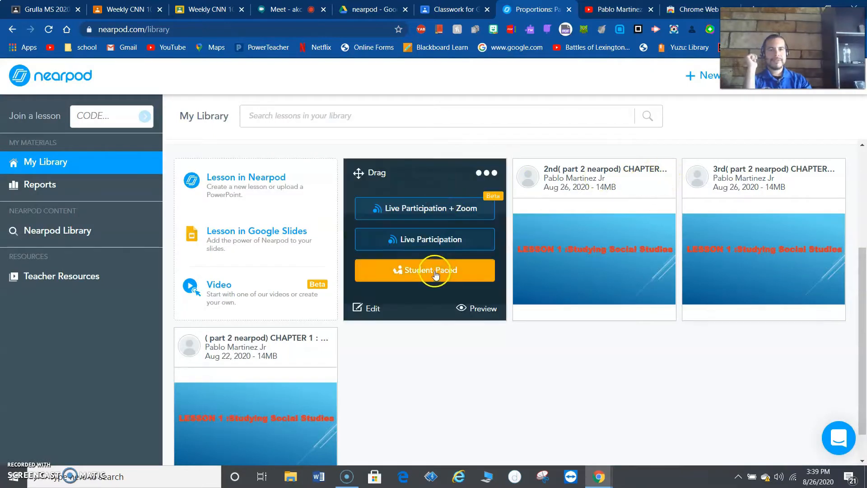
{"action": "left_click", "coordinate": [442, 245]}
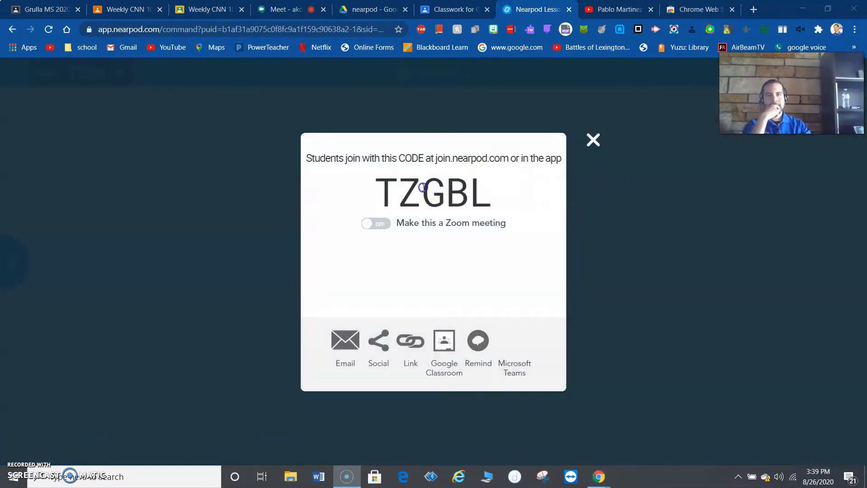
{"action": "double_click", "coordinate": [423, 187]}
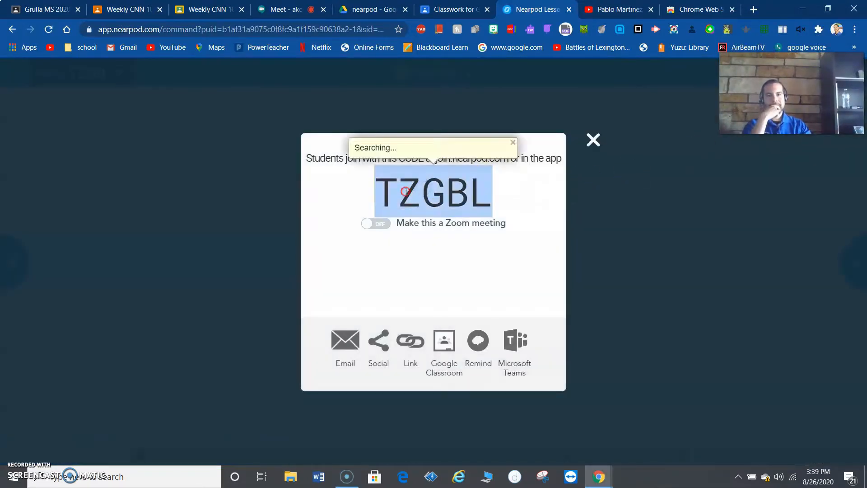
{"action": "right_click", "coordinate": [406, 191]}
{"action": "left_click", "coordinate": [456, 199]}
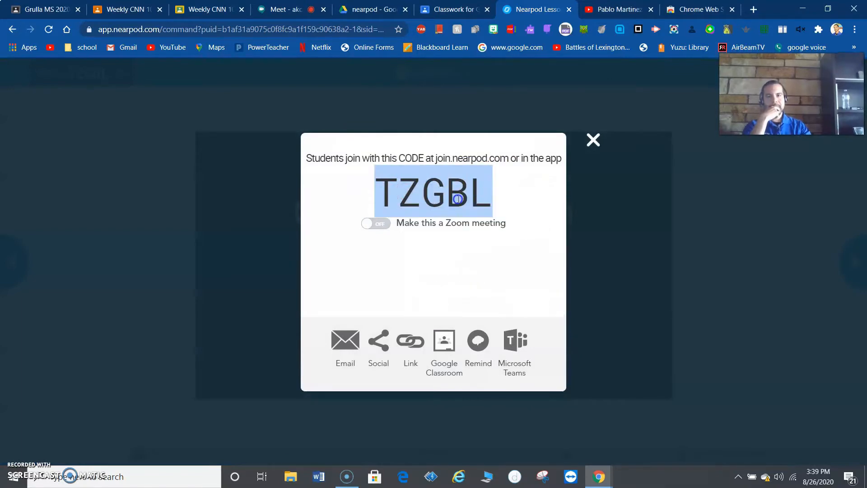
- Open a new incognito browser window
{"action": "left_click", "coordinate": [855, 30]}
{"action": "left_click", "coordinate": [806, 70]}
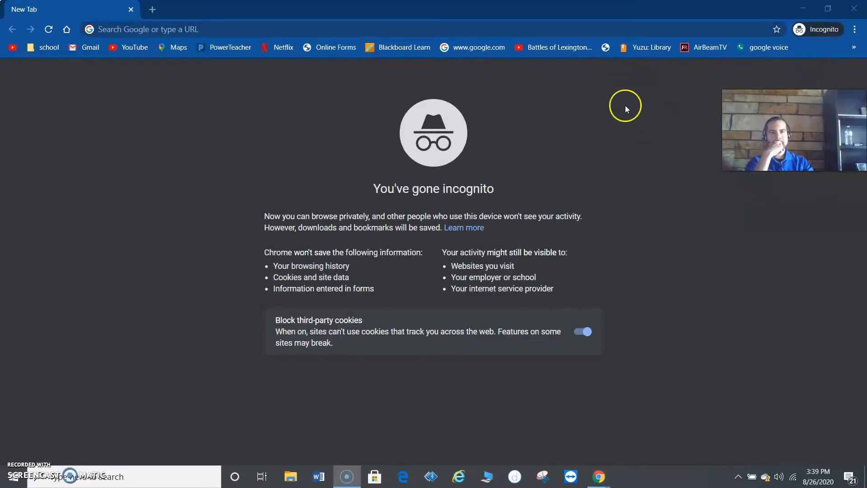
- Open the nearpod.com/library address in the incognito window to reach the Nearpod login page
{"action": "left_click", "coordinate": [111, 26]}
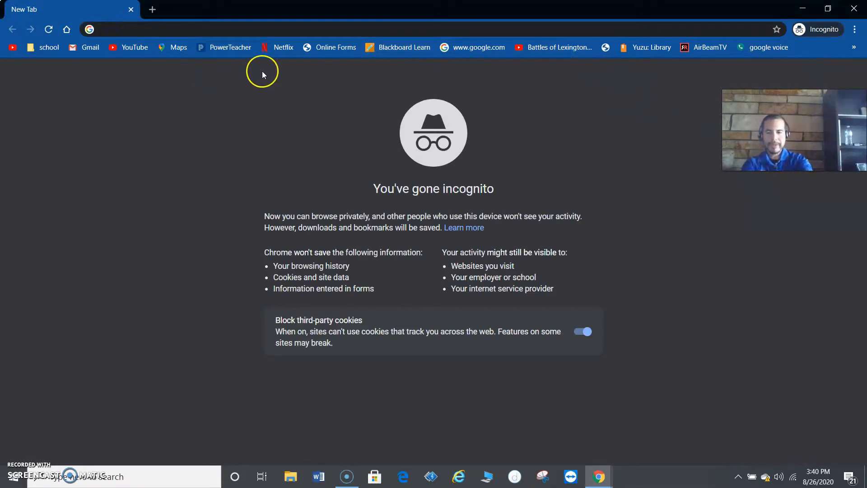
{"action": "type", "text": "near"}
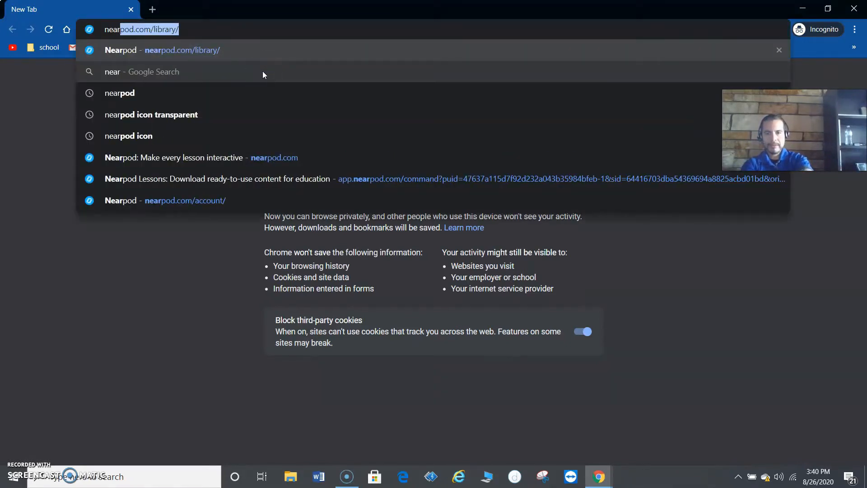
{"action": "type", "text": "po"}
{"action": "key", "text": "Return"}
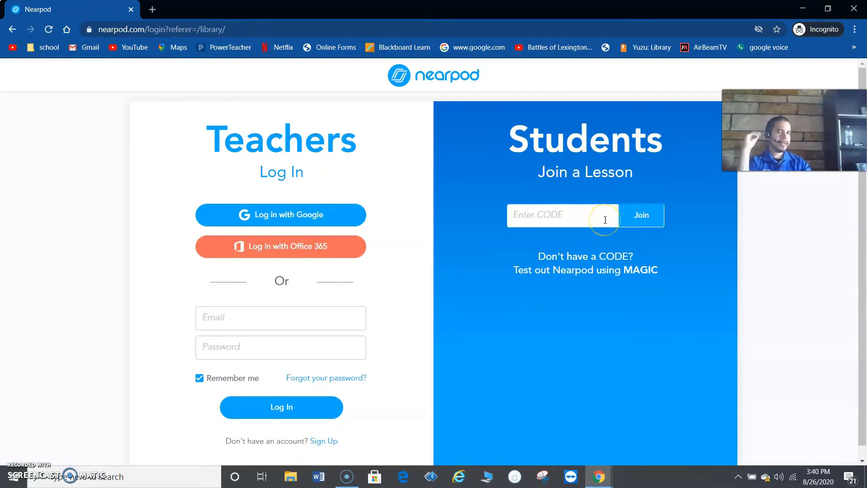
- Paste the copied lesson code as the student's join code and enter the lesson
{"action": "left_click", "coordinate": [544, 216]}
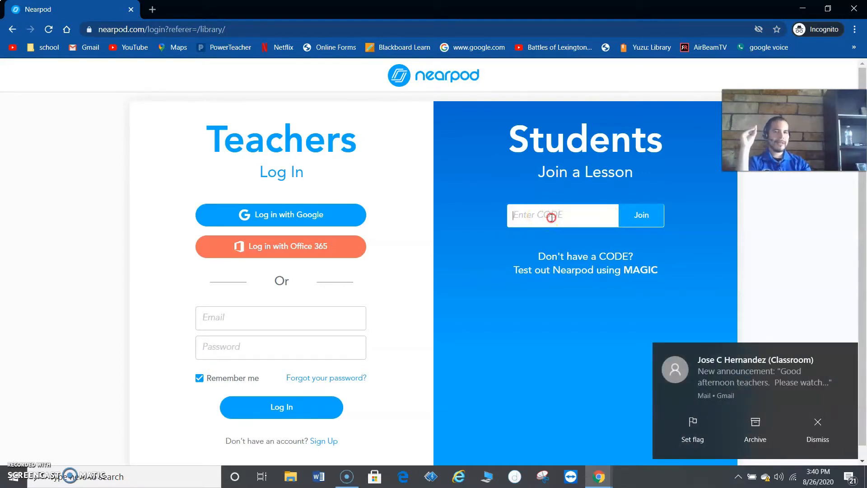
{"action": "right_click", "coordinate": [552, 218]}
{"action": "left_click", "coordinate": [576, 307]}
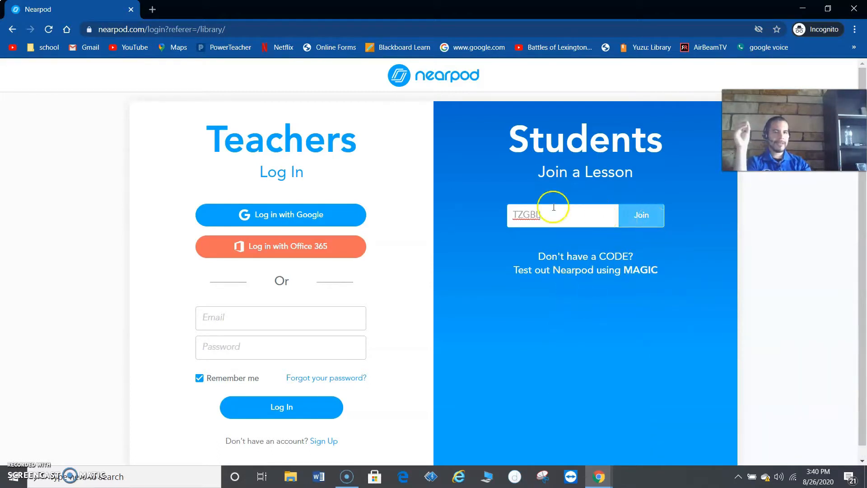
{"action": "left_click", "coordinate": [644, 215]}
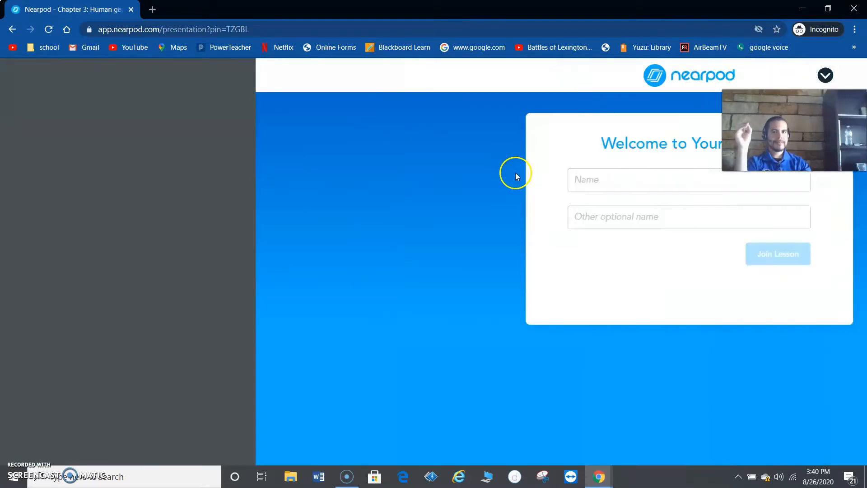
- Fill in the student's name with the saved nickname and join the Chapter 3: Human geography lesson
{"action": "left_click", "coordinate": [463, 175]}
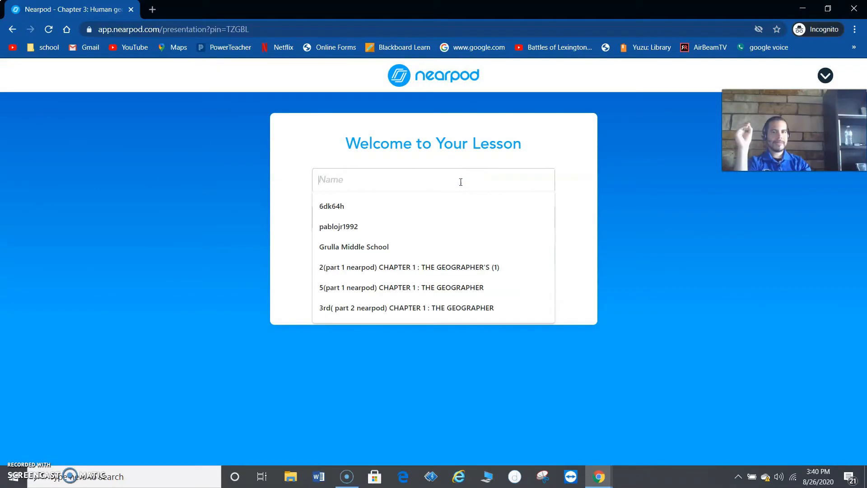
{"action": "left_click", "coordinate": [386, 226]}
{"action": "left_click", "coordinate": [439, 229]}
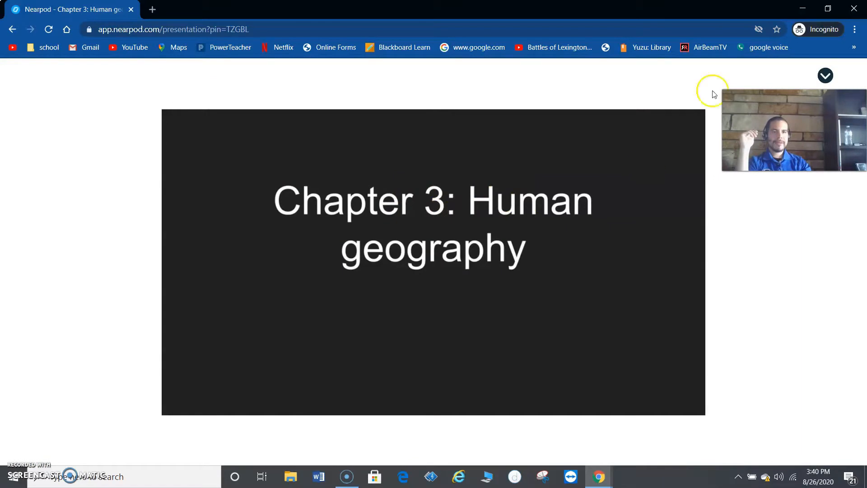
- Return to the teacher's session, dismiss the join code message and check the Student List for joined students
{"action": "left_click", "coordinate": [801, 10]}
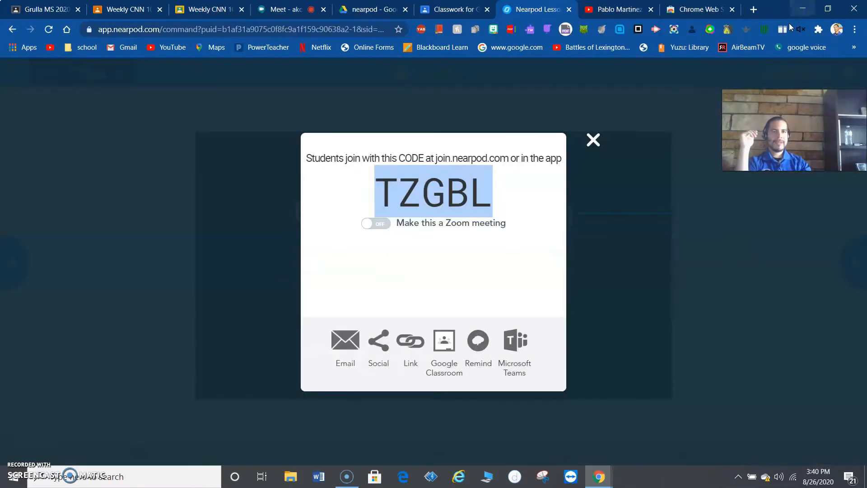
{"action": "left_click", "coordinate": [595, 141]}
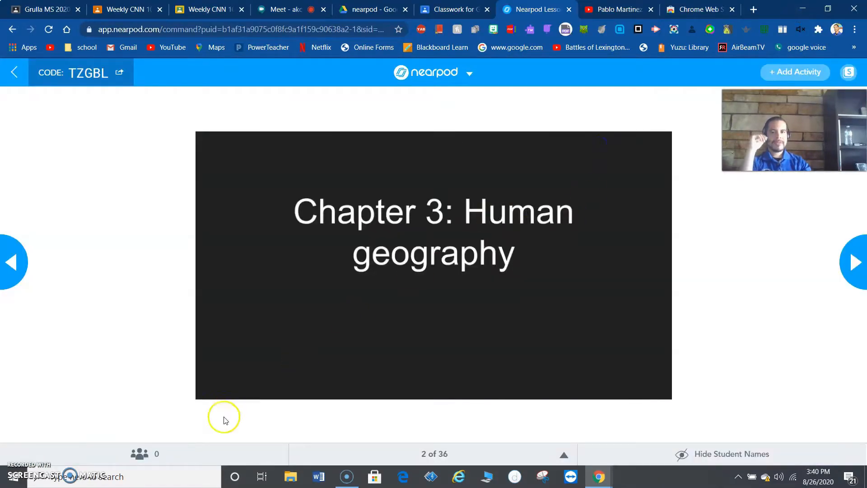
{"action": "left_click", "coordinate": [154, 454]}
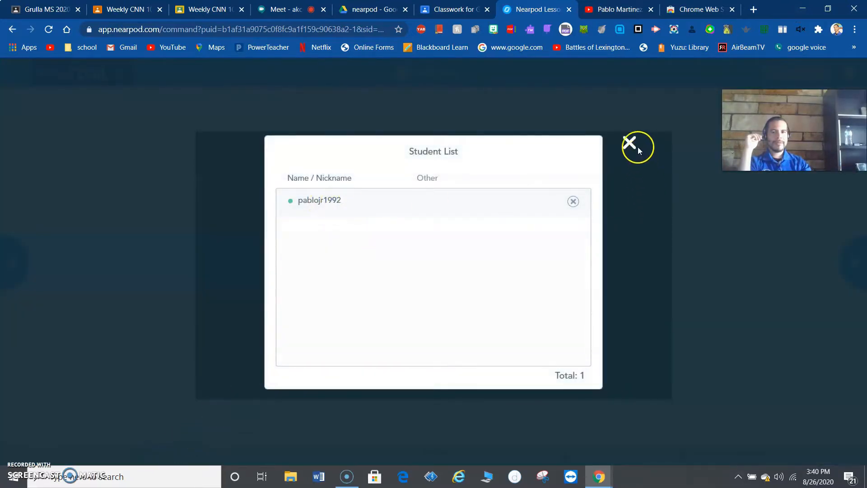
{"action": "left_click", "coordinate": [638, 147]}
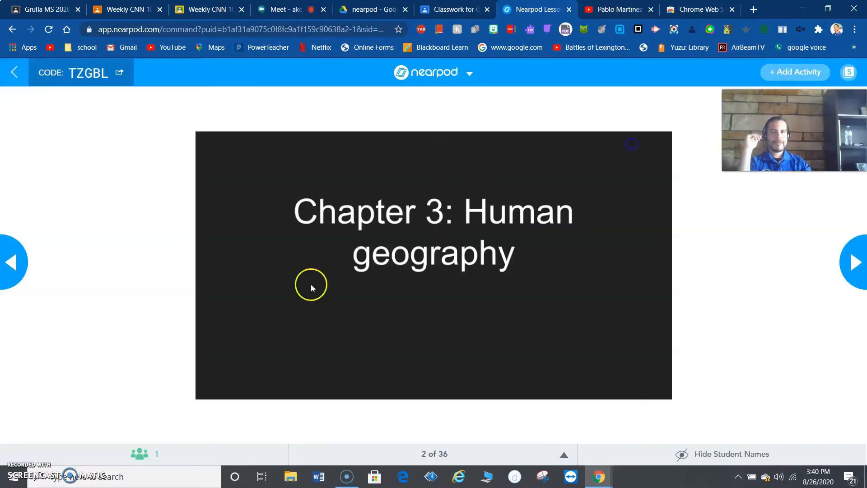
{"action": "left_click", "coordinate": [178, 465]}
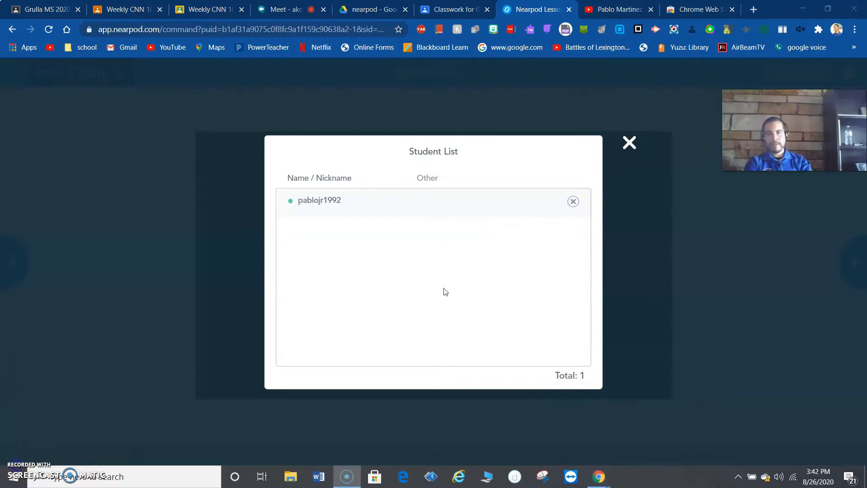
{"action": "left_click", "coordinate": [629, 143]}
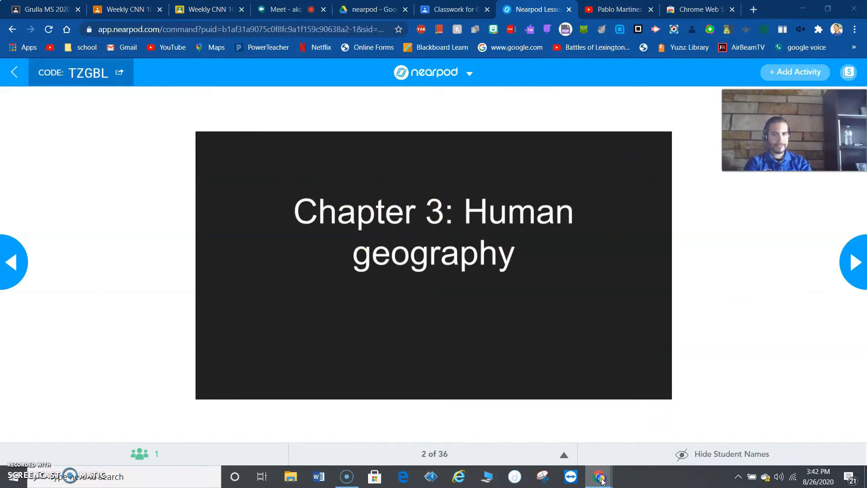
- View the current slide in the student's incognito window, and return to the teacher's session
{"action": "mouse_move", "coordinate": [599, 477]}
{"action": "left_click", "coordinate": [720, 423]}
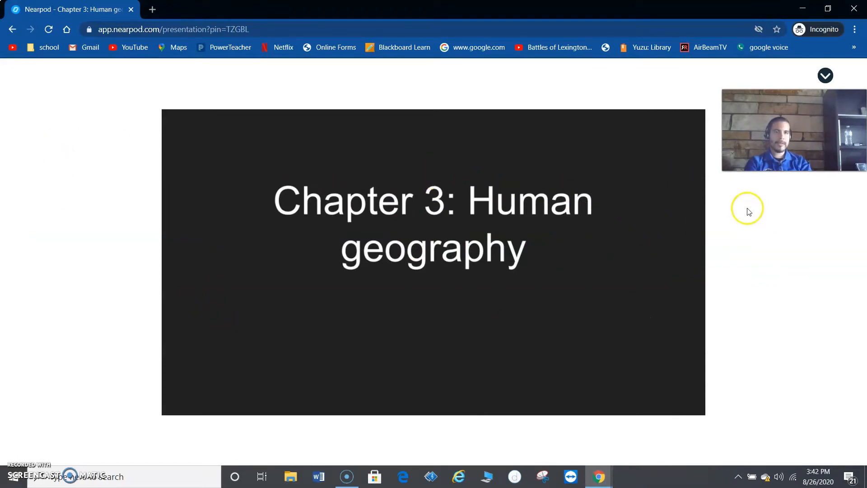
{"action": "left_click", "coordinate": [805, 11]}
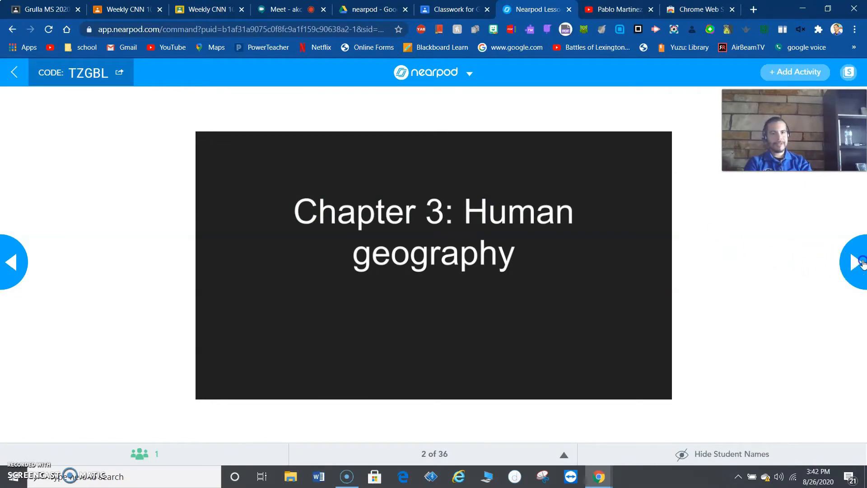
- Advance the live lesson past the Earth's Growing Population slide to the multiple-choice question on the 2020 world population
{"action": "left_click", "coordinate": [862, 262]}
{"action": "left_click", "coordinate": [604, 485]}
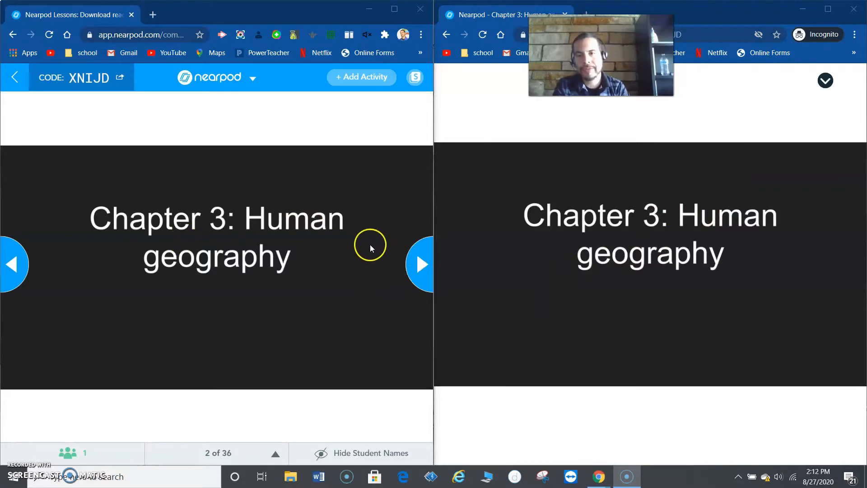
{"action": "left_click", "coordinate": [412, 263]}
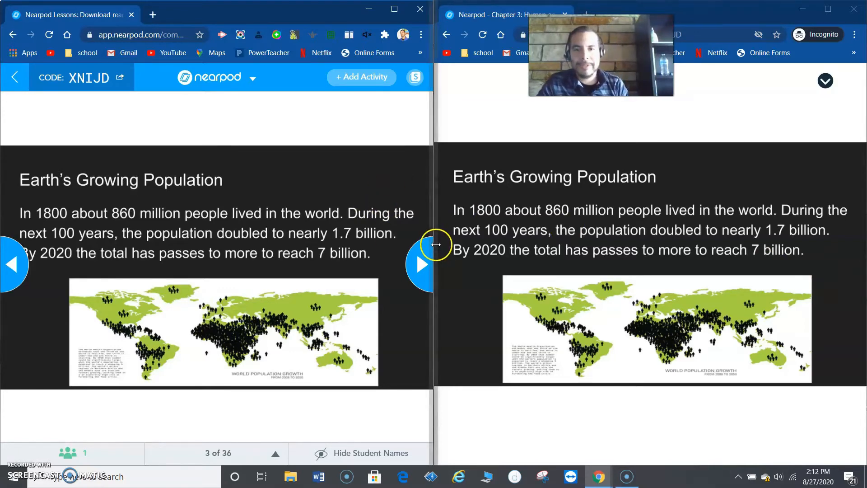
{"action": "left_click", "coordinate": [428, 254]}
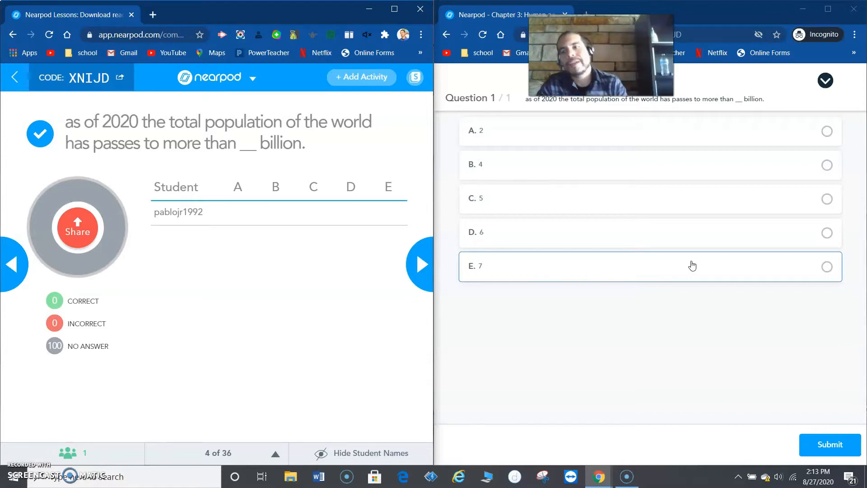
- Submit answer E (7) to the population question as the student, and review the response in the teacher's results
{"action": "left_click", "coordinate": [685, 269]}
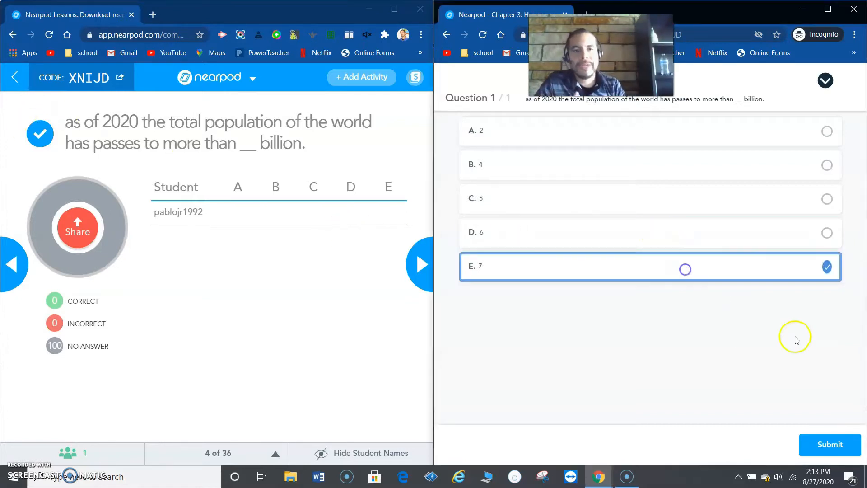
{"action": "left_click", "coordinate": [828, 448]}
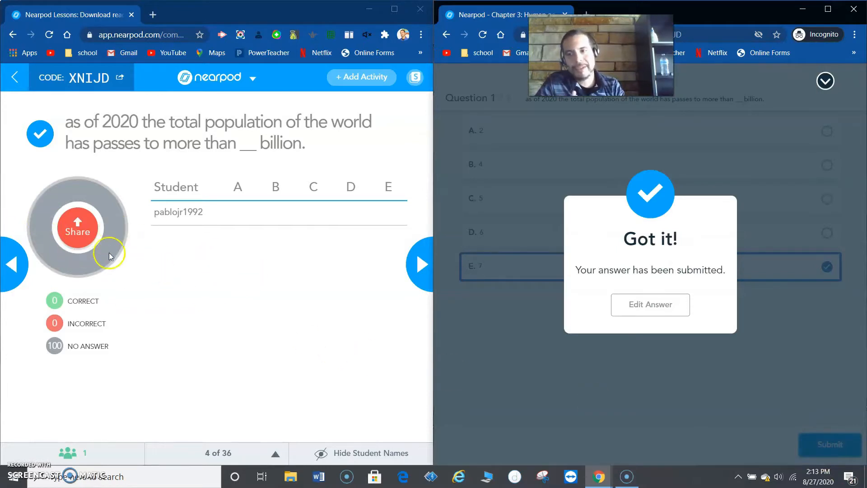
{"action": "left_click", "coordinate": [339, 218]}
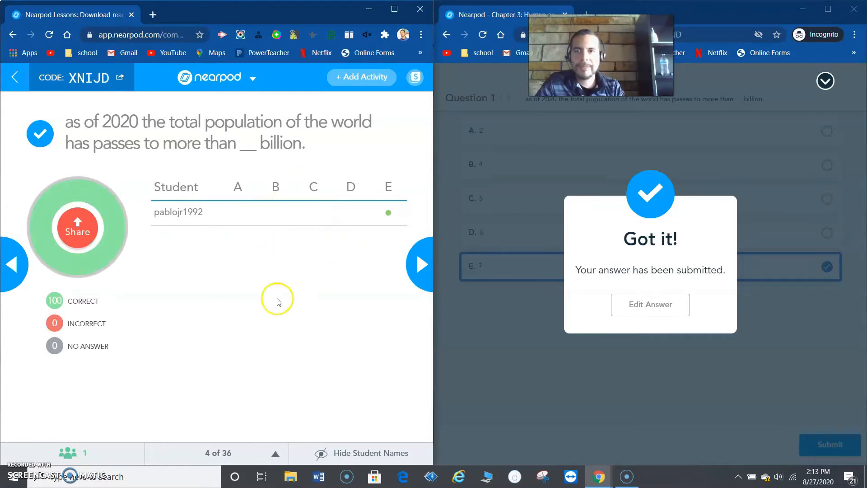
{"action": "left_click", "coordinate": [259, 287]}
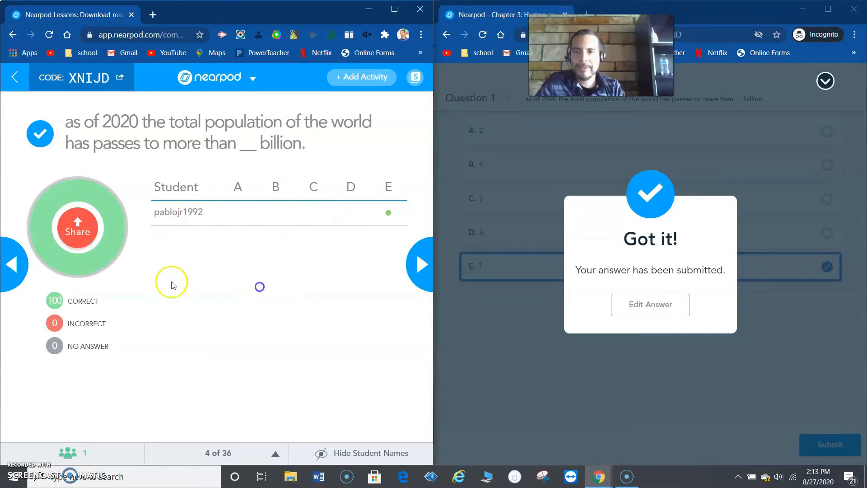
{"action": "left_click_drag", "start_coordinate": [167, 277], "coordinate": [348, 269]}
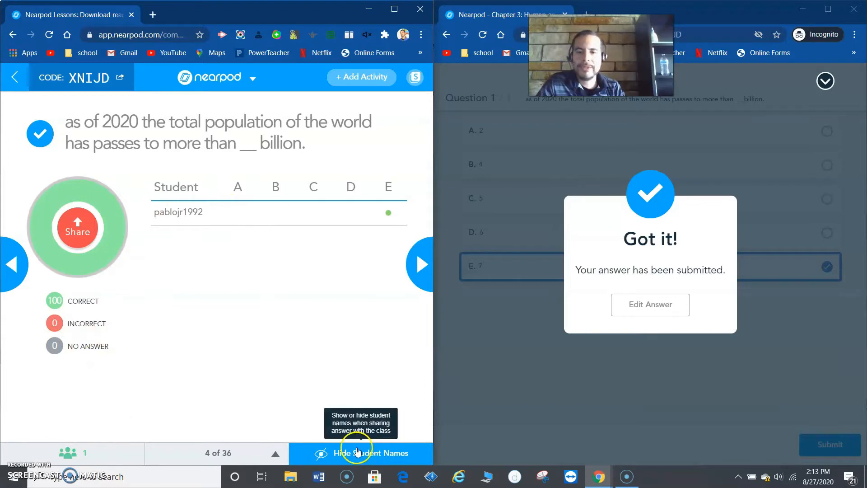
- Hide the student names in the teacher's question results, and show them again
{"action": "left_click", "coordinate": [383, 456]}
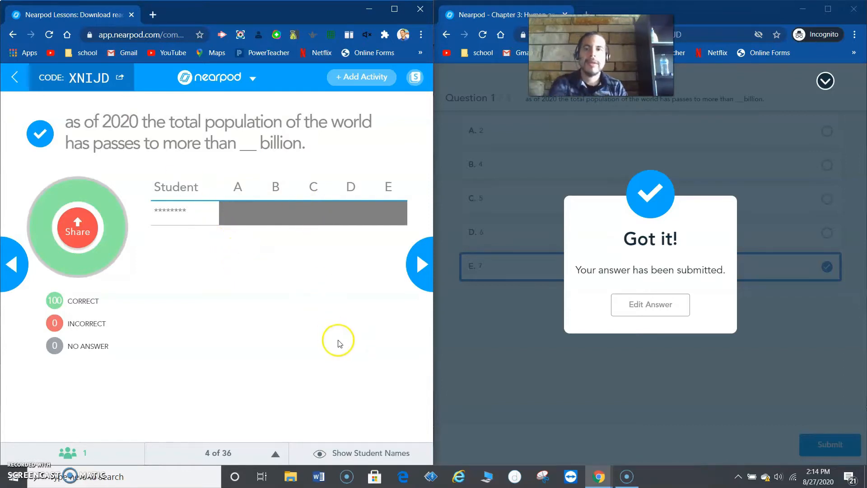
{"action": "left_click", "coordinate": [370, 453]}
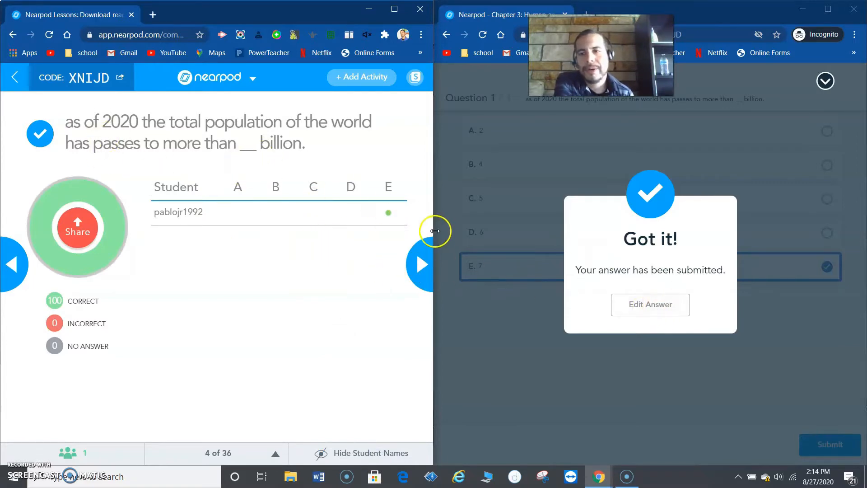
- Advance the live lesson past the Causes of Population Growth and birth-rate slides to the open-ended question "what is death rate?"
{"action": "left_click", "coordinate": [426, 268]}
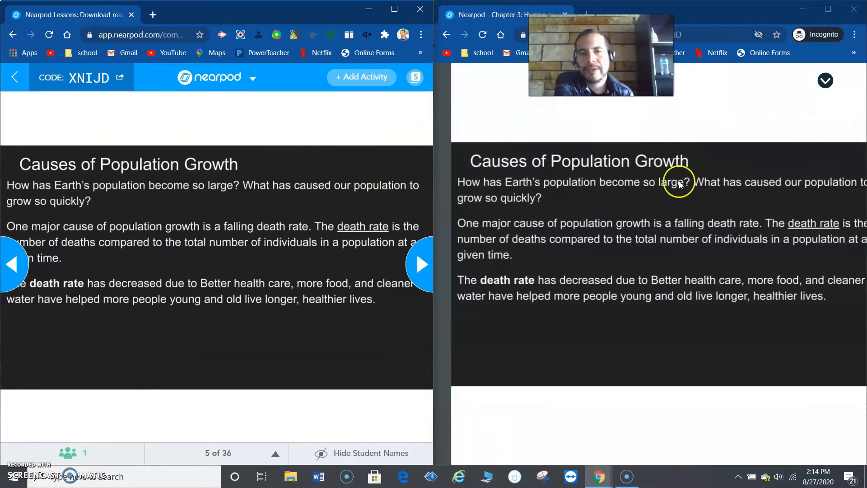
{"action": "left_click", "coordinate": [421, 283]}
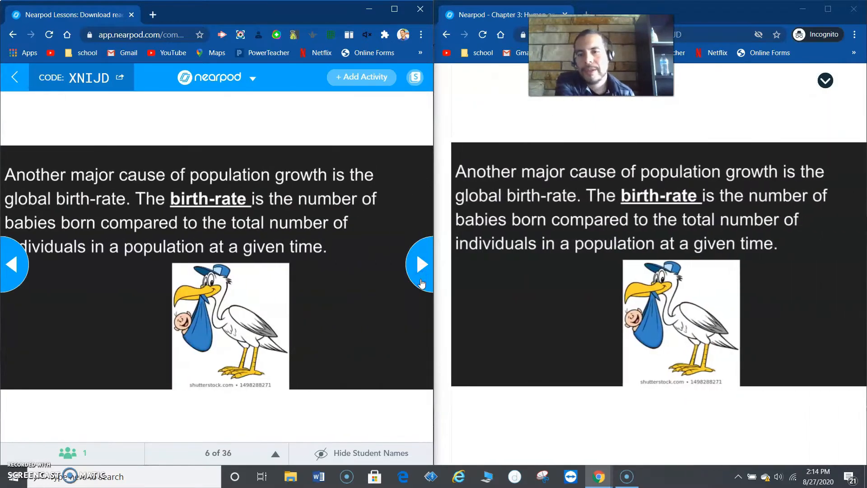
{"action": "left_click", "coordinate": [421, 282]}
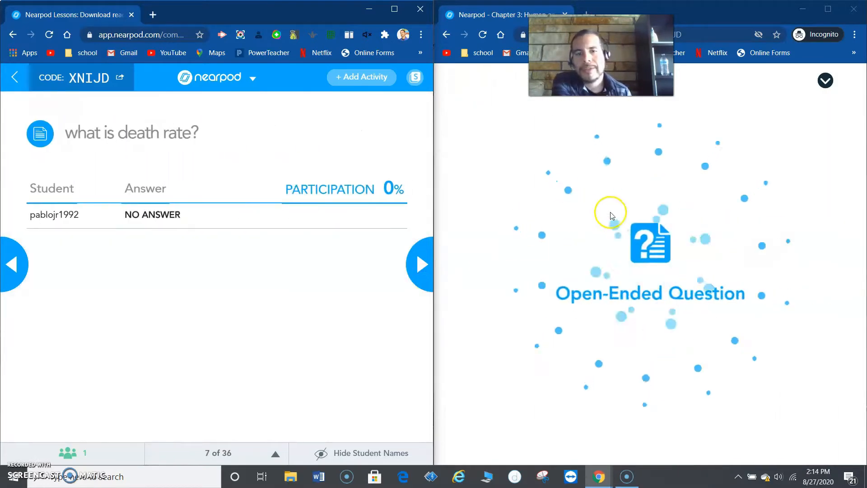
{"action": "left_click", "coordinate": [653, 257]}
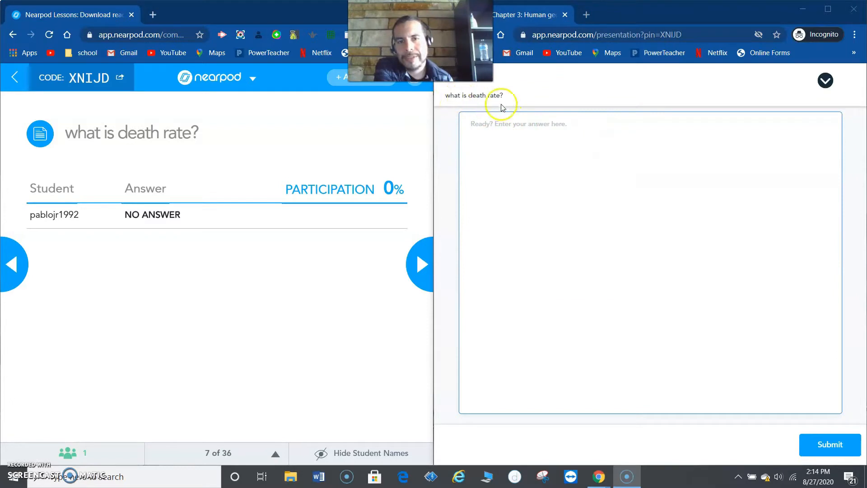
- Submit "the amount of people died" as the student's answer to the open-ended question "what is death rate?"
{"action": "left_click", "coordinate": [503, 136]}
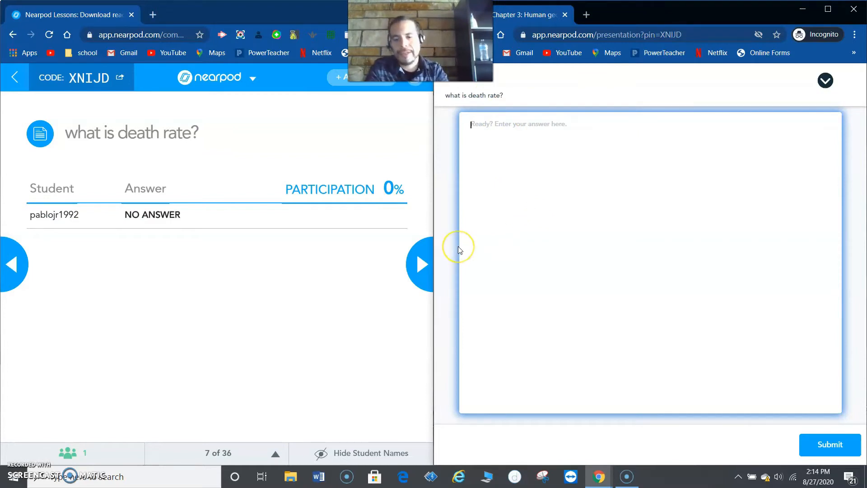
{"action": "type", "text": "thwe"}
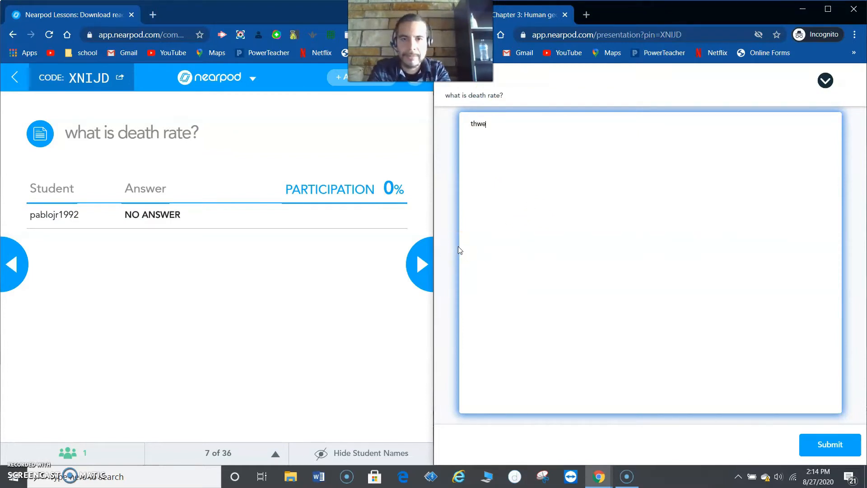
{"action": "key", "text": "BackSpace"}
{"action": "key", "text": "BackSpace"}
{"action": "type", "text": "e a"}
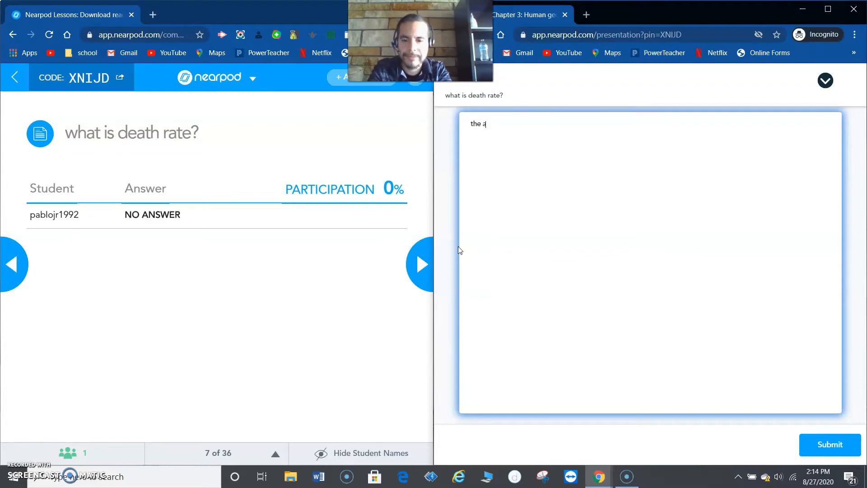
{"action": "type", "text": "mount of"}
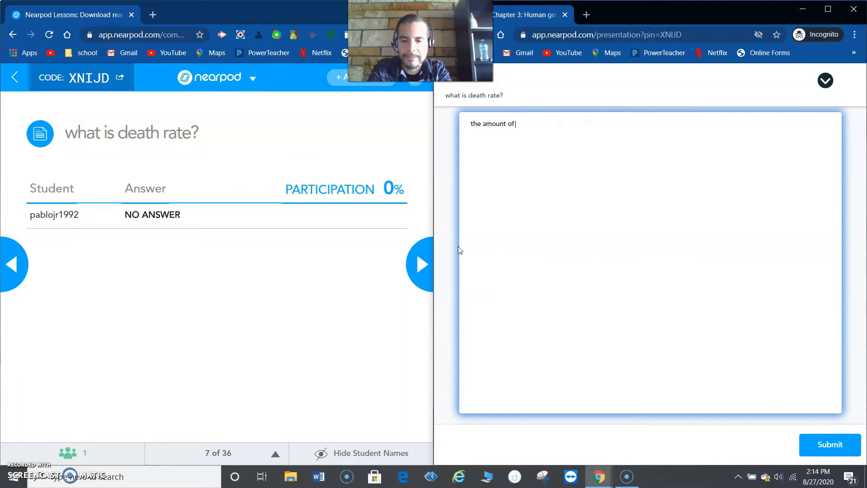
{"action": "type", "text": " people died"}
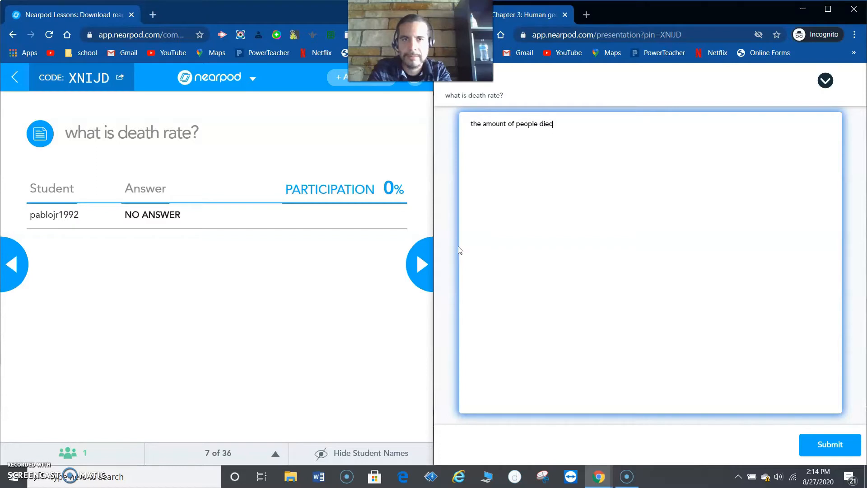
{"action": "left_click", "coordinate": [458, 247]}
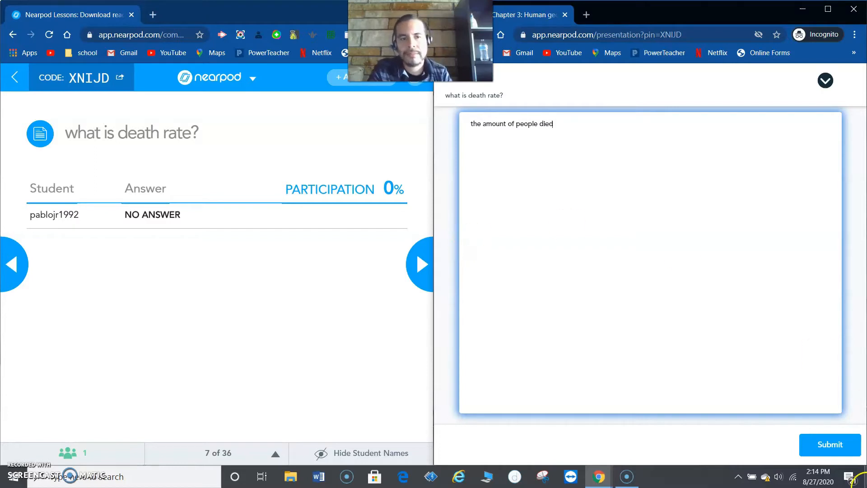
{"action": "left_click", "coordinate": [830, 445]}
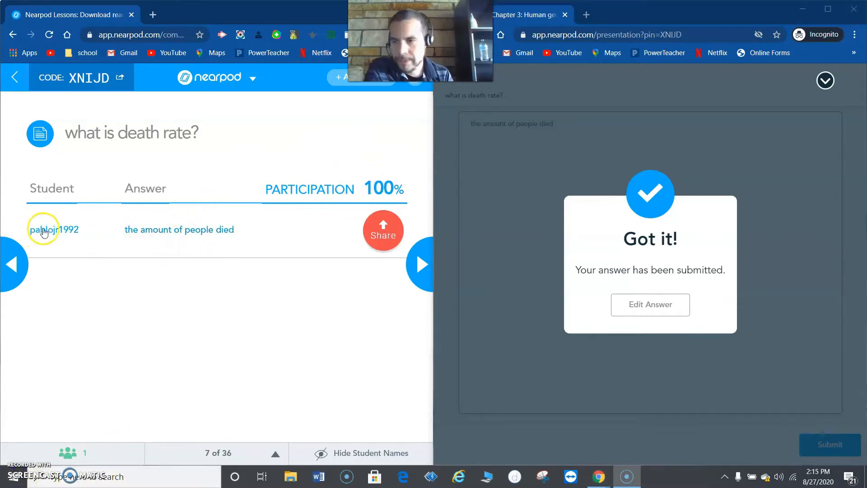
- Hide the student name beside the submitted death-rate answer in the teacher's results, and show it again
{"action": "left_click", "coordinate": [306, 450]}
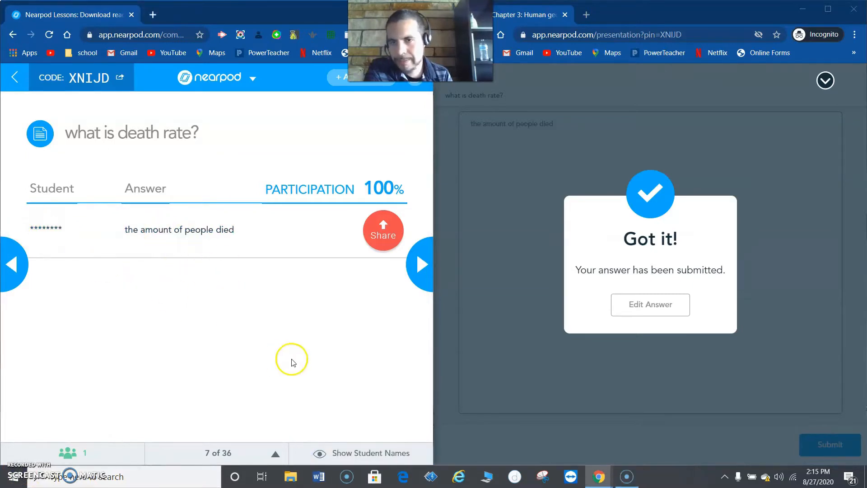
{"action": "left_click", "coordinate": [377, 451]}
- Advance the live lesson past the birthrate and death-rate questions and the Population Challenges slide to the good-or-bad quiz on large populations
{"action": "left_click", "coordinate": [422, 265]}
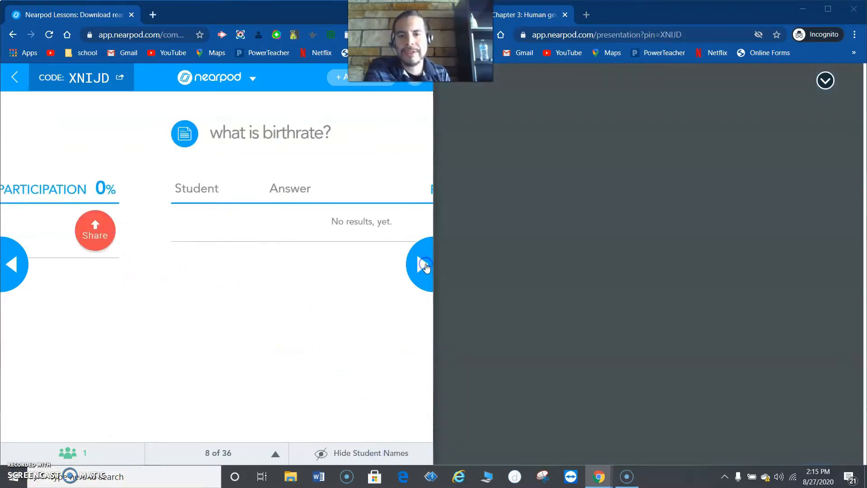
{"action": "left_click", "coordinate": [424, 265]}
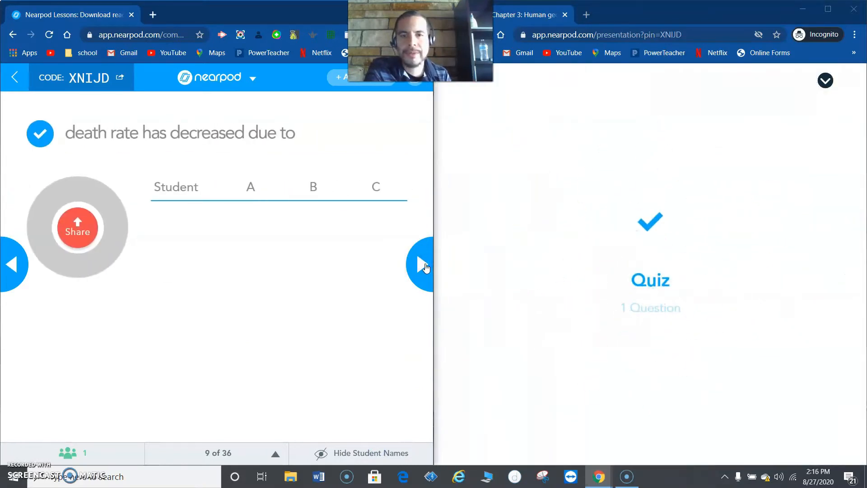
{"action": "left_click", "coordinate": [433, 266]}
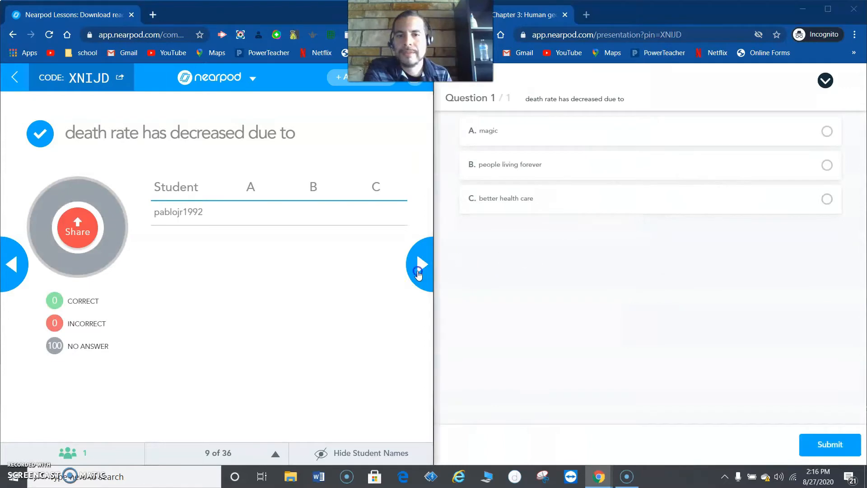
{"action": "left_click", "coordinate": [420, 271]}
{"action": "left_click", "coordinate": [418, 274]}
{"action": "left_click", "coordinate": [419, 274]}
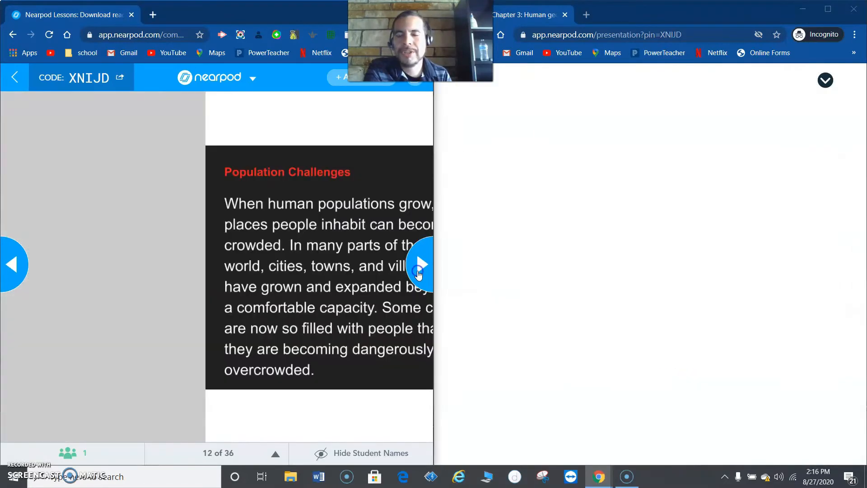
{"action": "left_click", "coordinate": [418, 274]}
{"action": "left_click", "coordinate": [418, 274]}
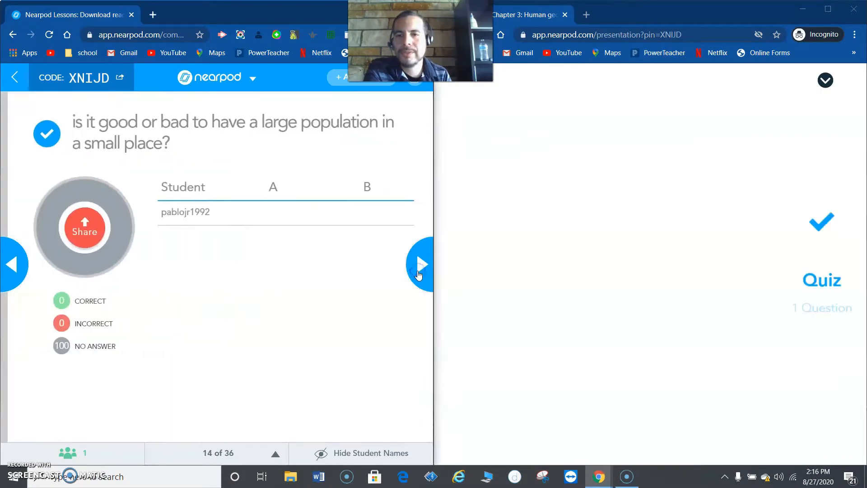
{"action": "left_click", "coordinate": [602, 259]}
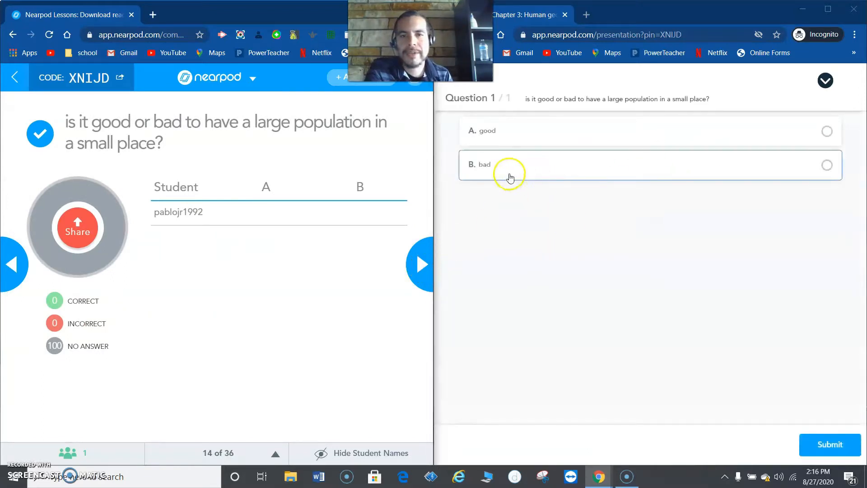
- Advance the live lesson past the overcrowding question, the environment and energy slides, the poll and Population Growth Rates to the matching pairs activity
{"action": "left_click", "coordinate": [433, 270]}
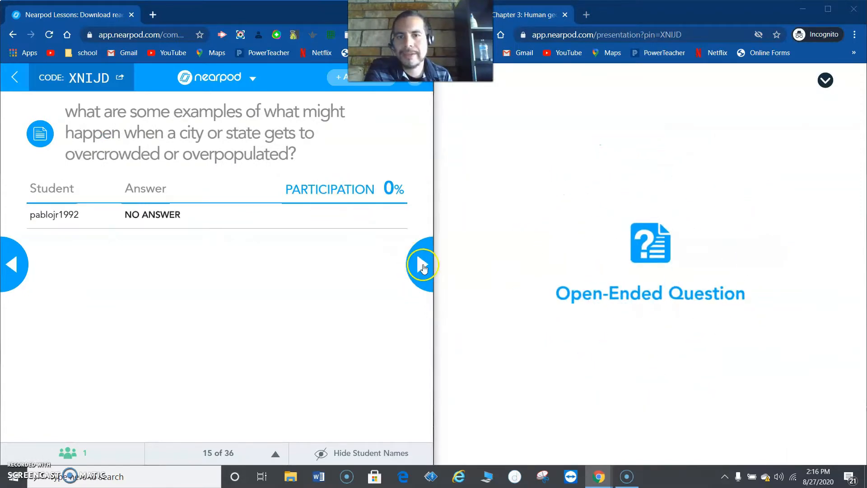
{"action": "left_click", "coordinate": [419, 262]}
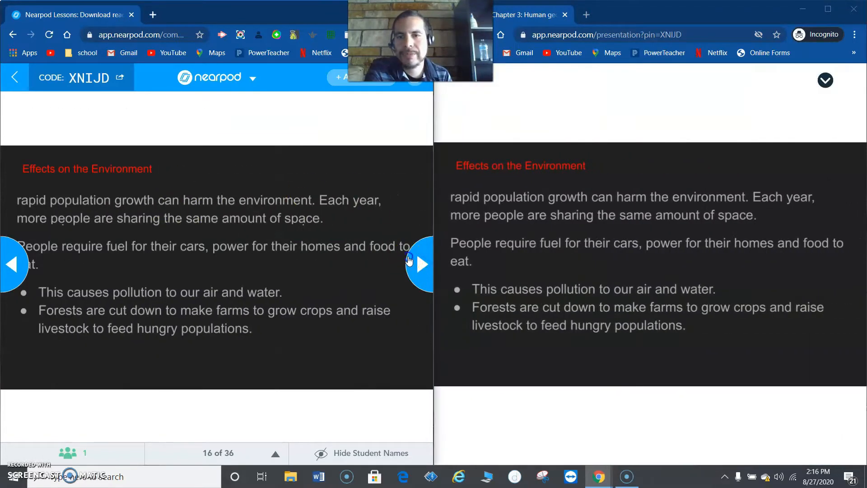
{"action": "left_click", "coordinate": [408, 262]}
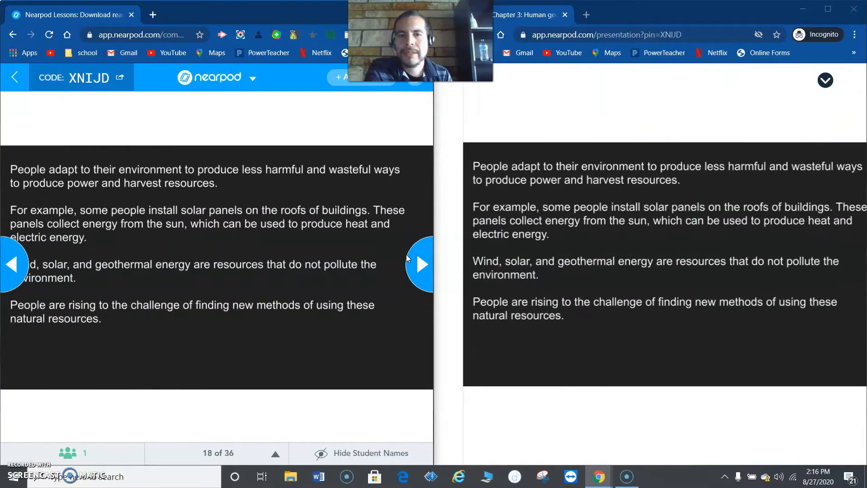
{"action": "left_click", "coordinate": [412, 268]}
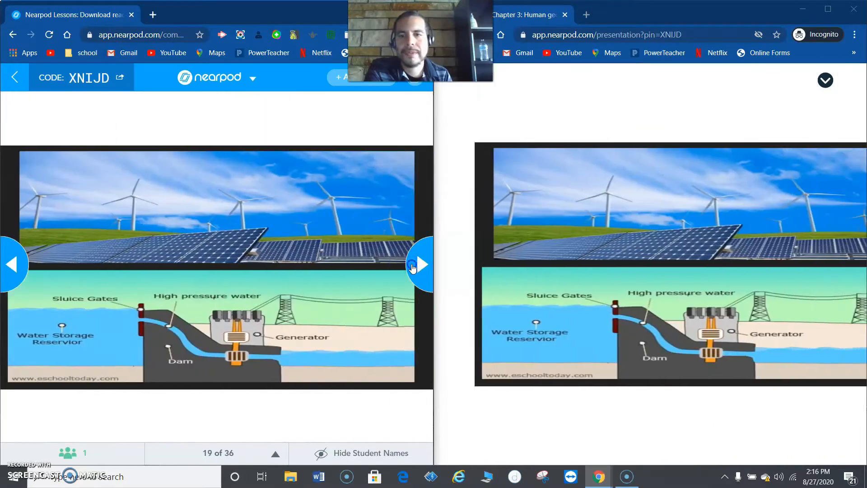
{"action": "left_click", "coordinate": [412, 268]}
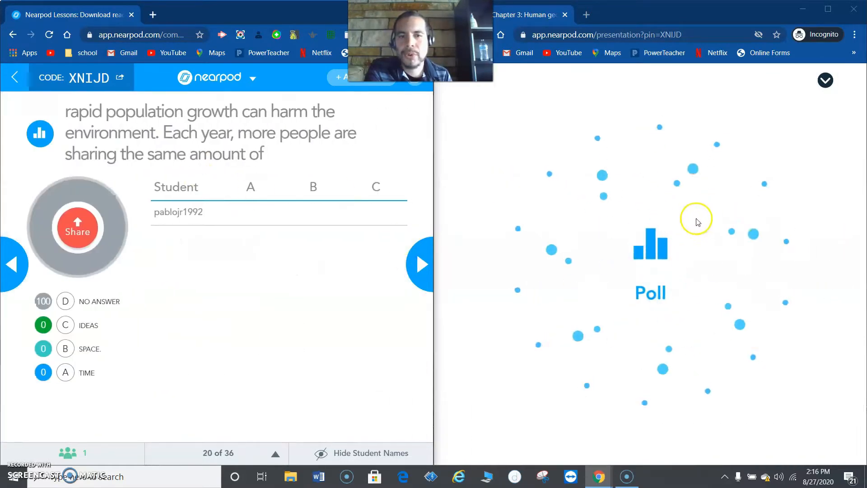
{"action": "left_click", "coordinate": [419, 258]}
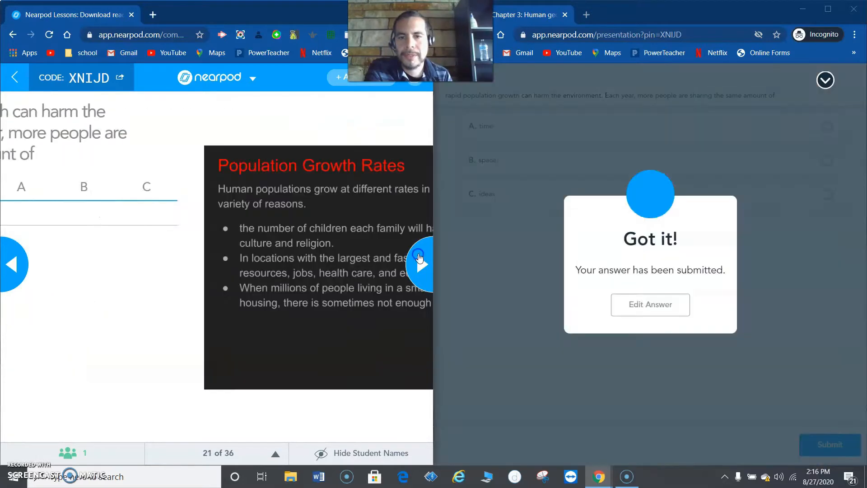
{"action": "left_click", "coordinate": [419, 258]}
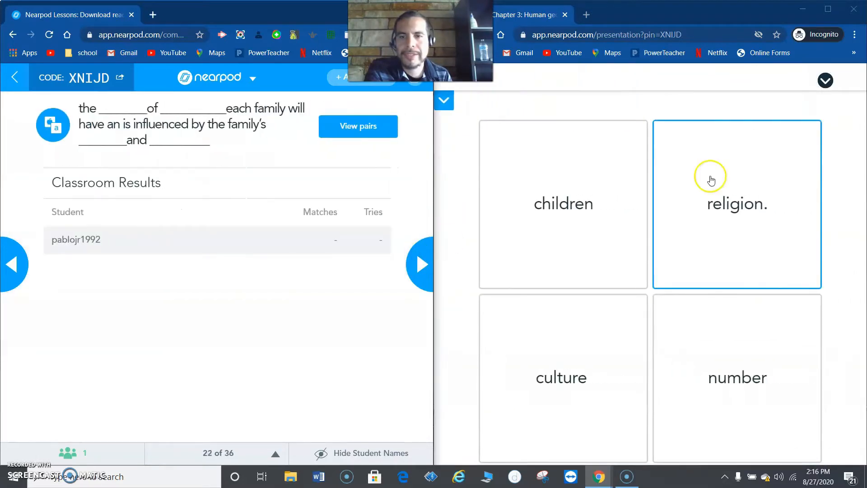
- Match children with number and religion with culture in the student's matching activity, and dismiss the completion message
{"action": "left_click", "coordinate": [583, 248]}
{"action": "left_click", "coordinate": [743, 364]}
{"action": "left_click", "coordinate": [709, 267]}
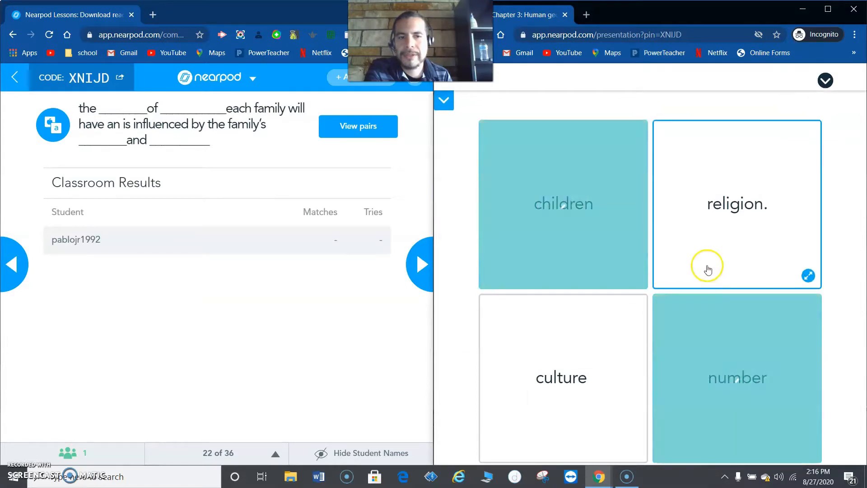
{"action": "left_click", "coordinate": [613, 334]}
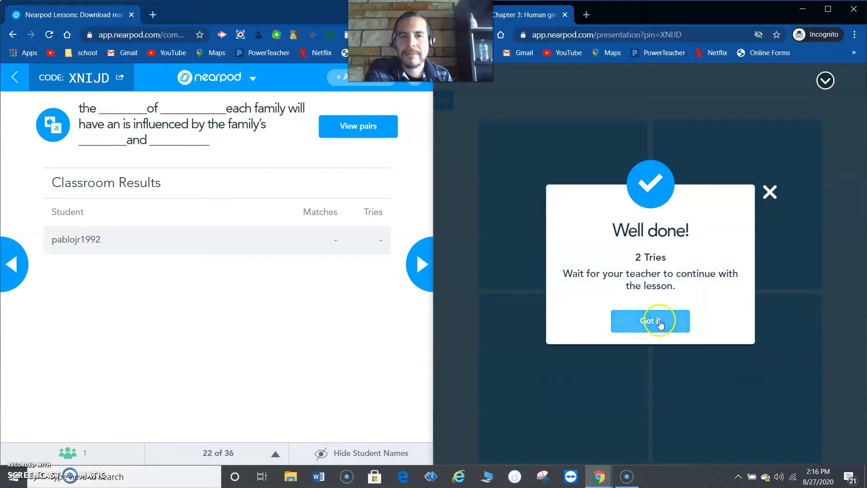
{"action": "left_click", "coordinate": [656, 321]}
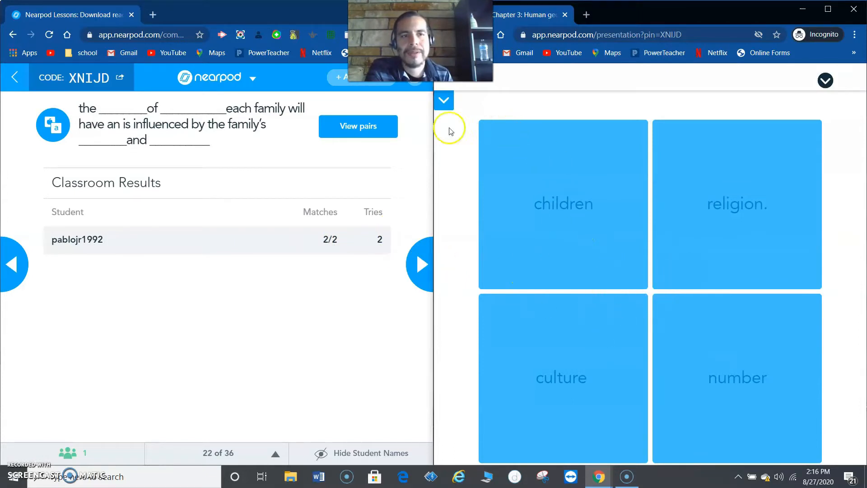
- Return to the Population Growth Rates slide, reopen the matching activity, and try pairing children with culture and with religion as the student
{"action": "left_click", "coordinate": [11, 267]}
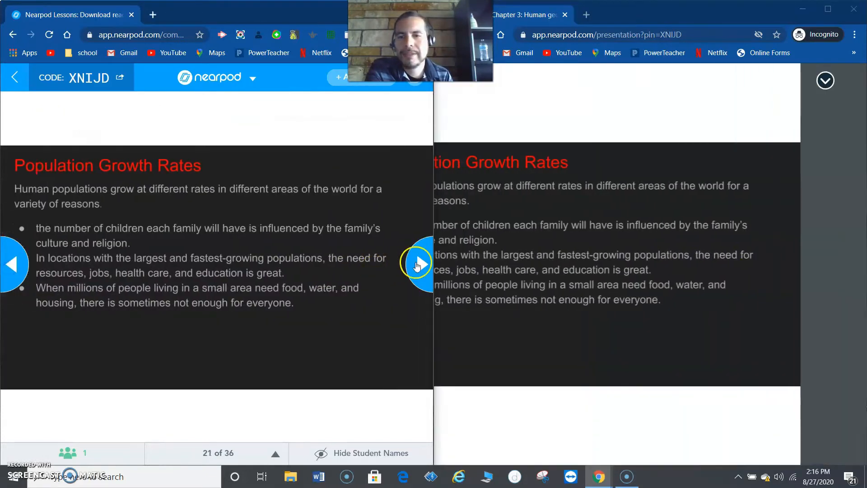
{"action": "left_click", "coordinate": [422, 266]}
{"action": "left_click", "coordinate": [552, 247]}
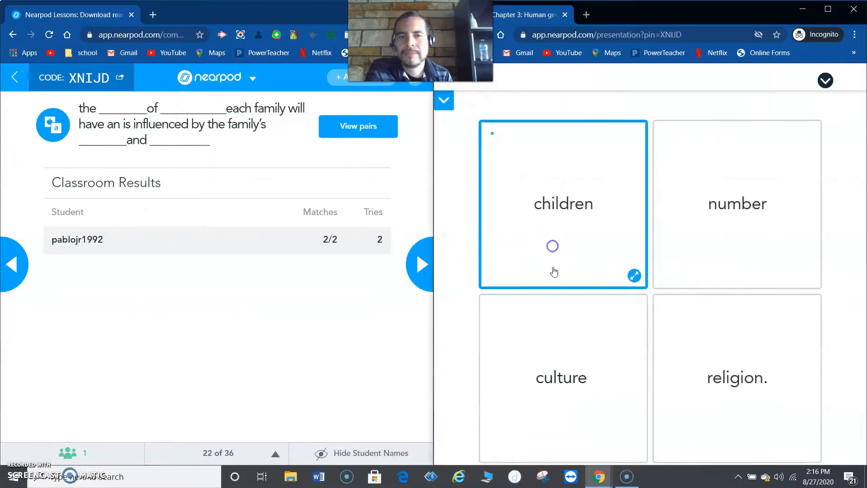
{"action": "left_click", "coordinate": [568, 350]}
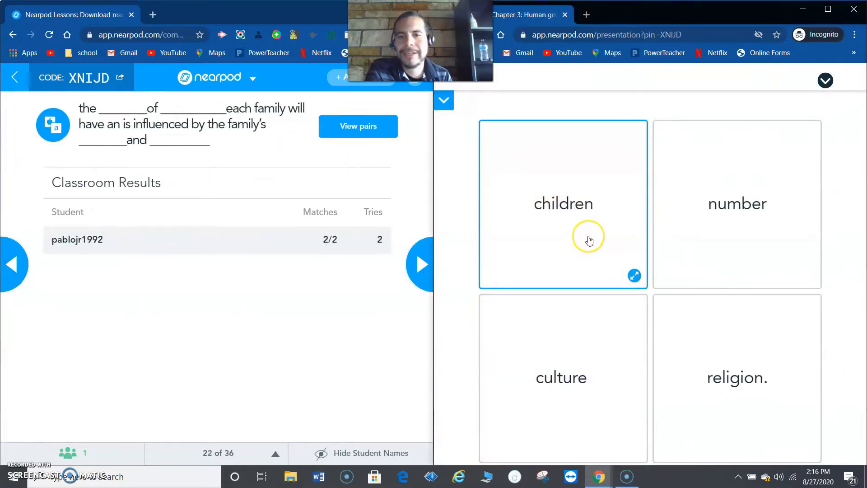
{"action": "left_click", "coordinate": [608, 242]}
{"action": "left_click", "coordinate": [745, 358]}
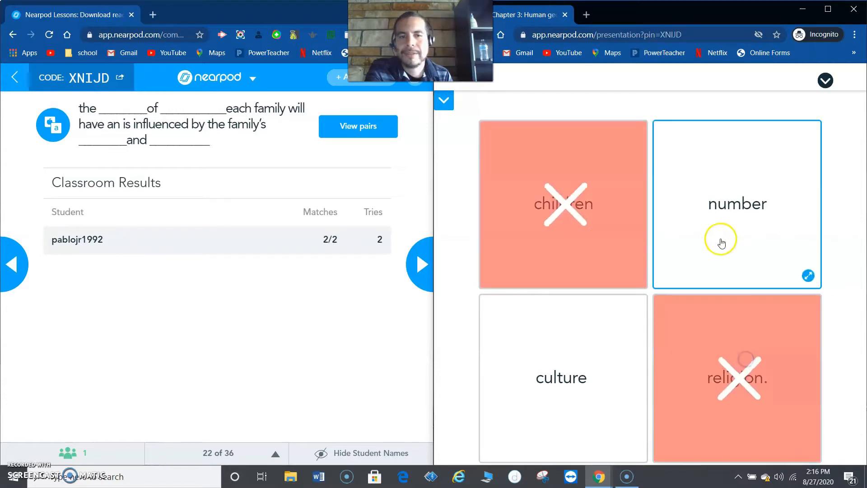
- Match children with number and culture with religion as the student, and advance the lesson to the open-ended question about food, water and housing
{"action": "left_click", "coordinate": [571, 238]}
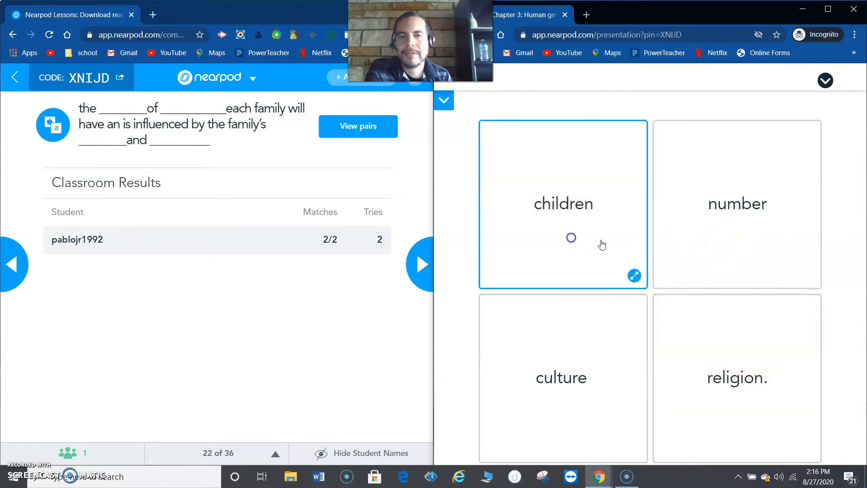
{"action": "left_click", "coordinate": [701, 239]}
{"action": "left_click", "coordinate": [582, 337]}
{"action": "left_click", "coordinate": [747, 338]}
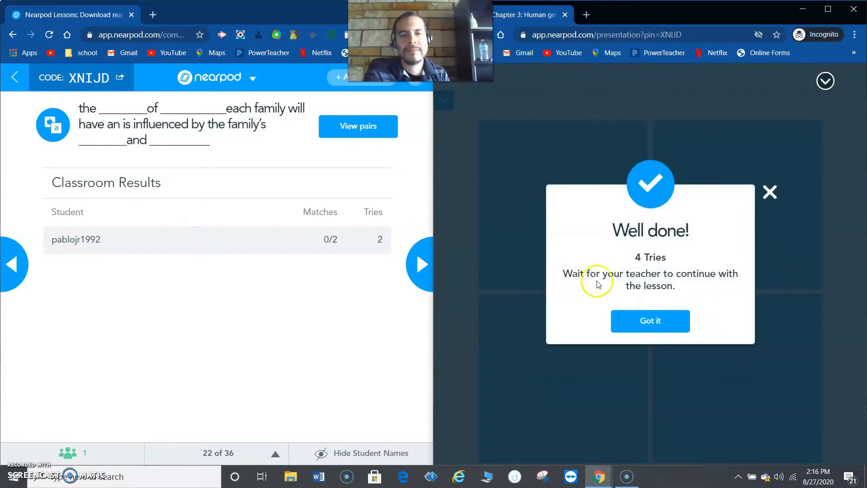
{"action": "left_click", "coordinate": [422, 267]}
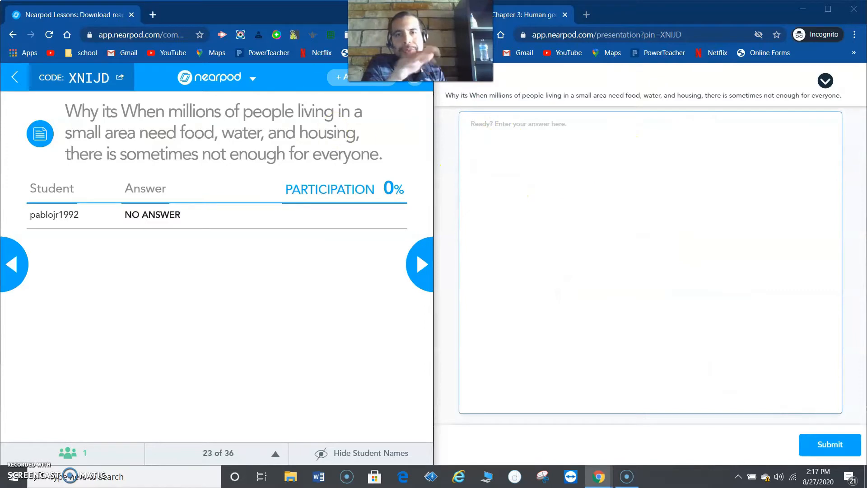
- Close the student's incognito browser window and maximize the teacher's Nearpod window
{"action": "left_click_drag", "start_coordinate": [398, 40], "coordinate": [280, 40]}
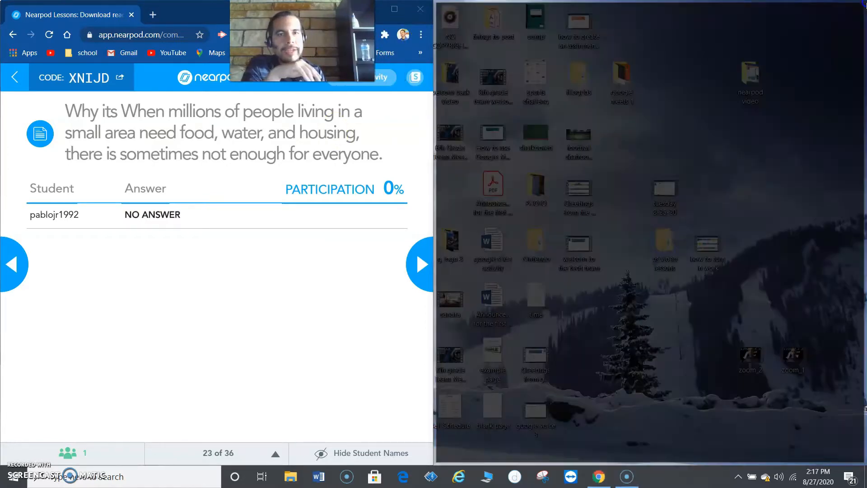
{"action": "left_click", "coordinate": [853, 9]}
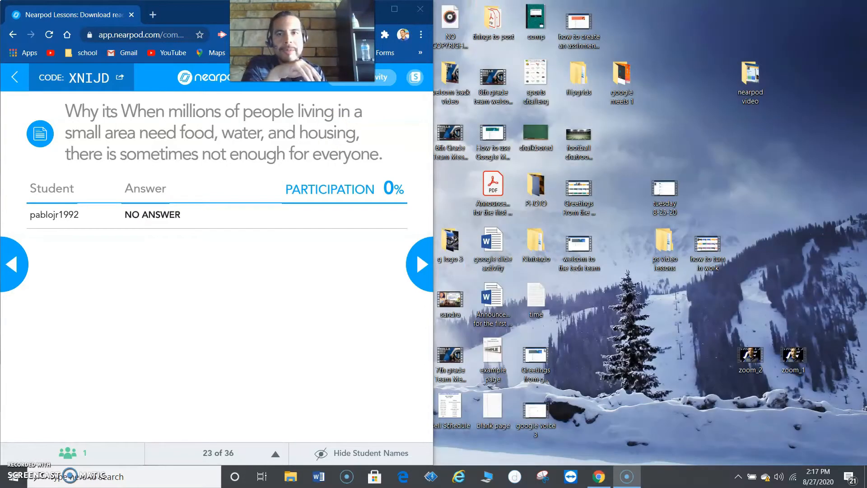
{"action": "left_click", "coordinate": [396, 10]}
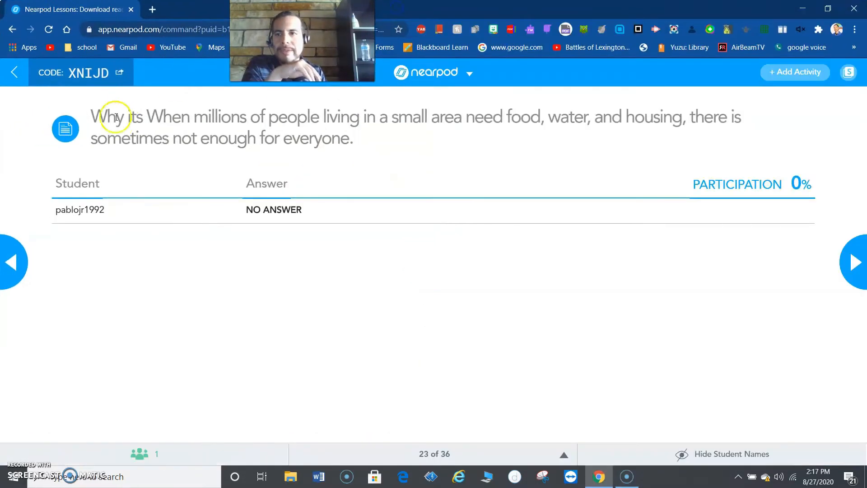
- Leave the live lesson session and return to the lesson library
{"action": "left_click", "coordinate": [4, 81]}
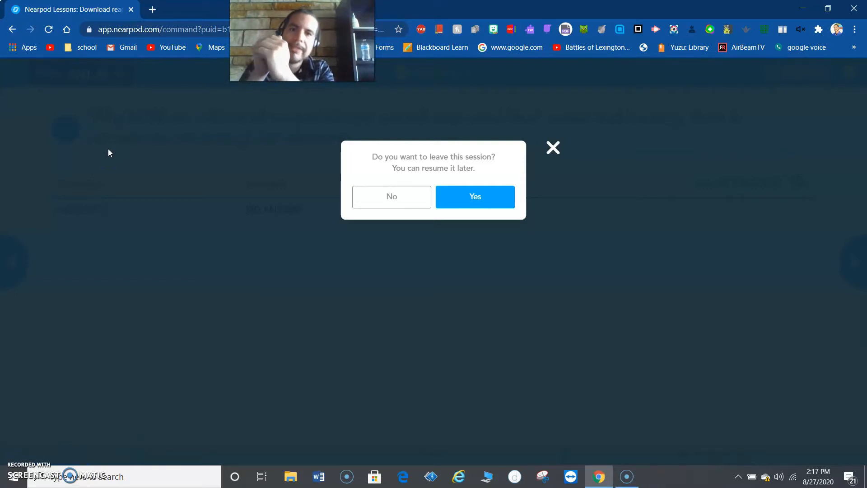
{"action": "left_click", "coordinate": [473, 233]}
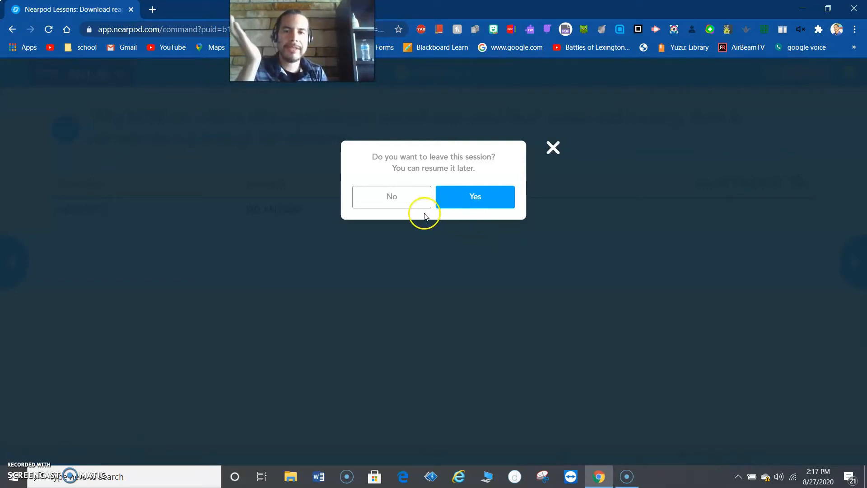
{"action": "left_click", "coordinate": [409, 196]}
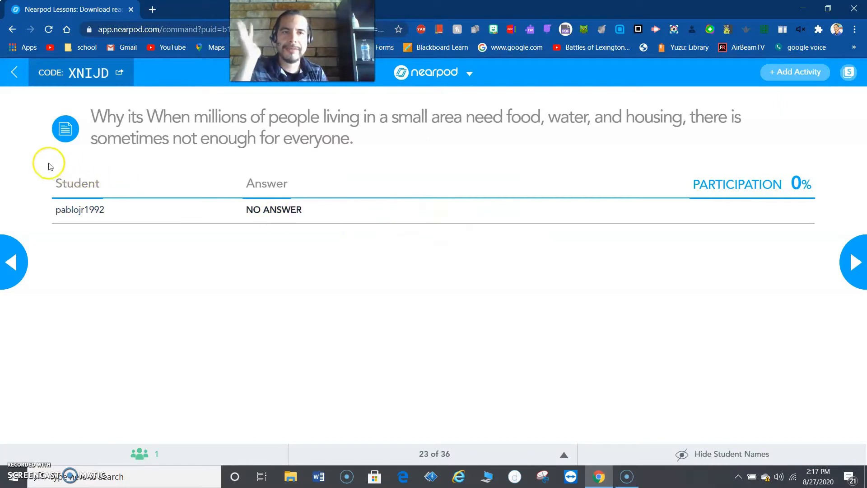
{"action": "left_click", "coordinate": [18, 75]}
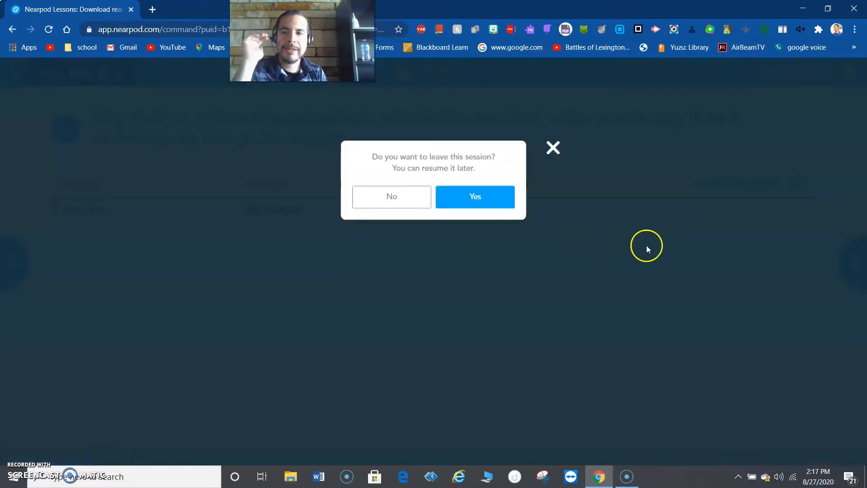
{"action": "left_click", "coordinate": [499, 199]}
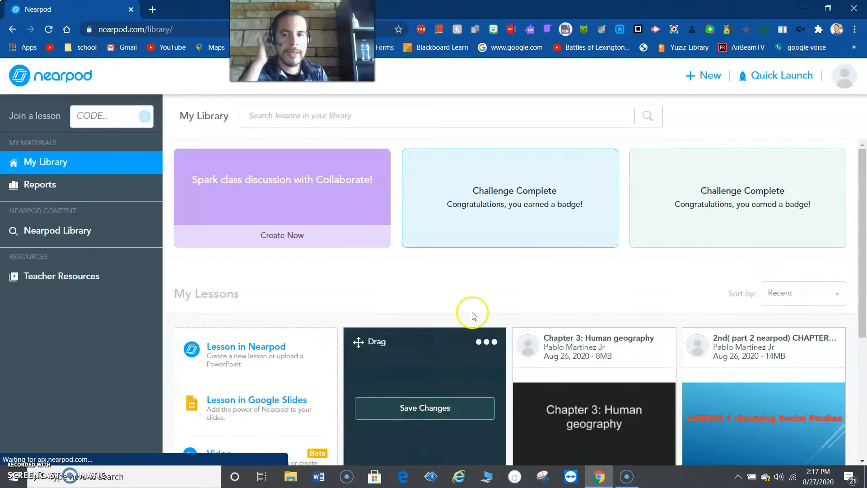
- Try launching Chapter 3: Human geography with Live Participation, and dismiss the prompt about resuming its active session
{"action": "scroll", "coordinate": [482, 323], "scroll_direction": "down", "scroll_amount": 3}
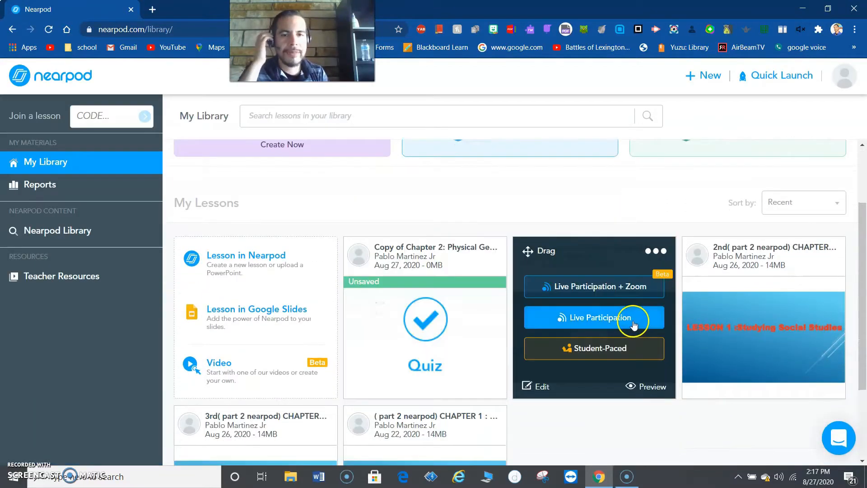
{"action": "left_click", "coordinate": [595, 316]}
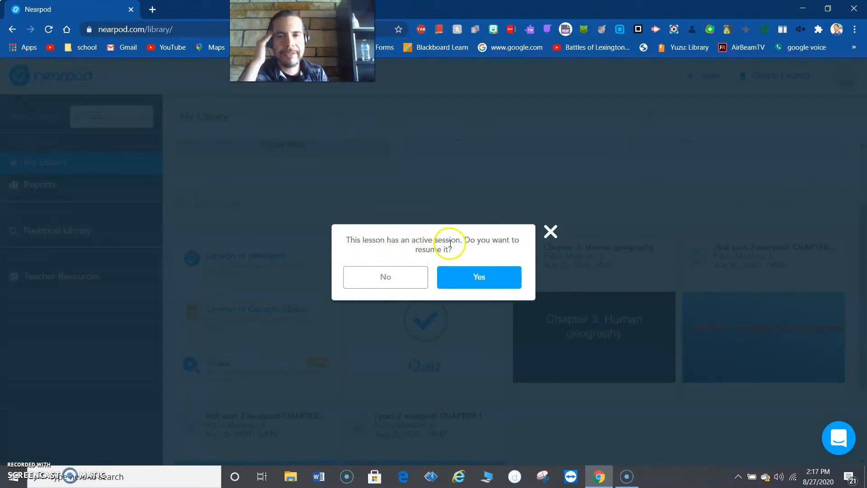
{"action": "left_click", "coordinate": [550, 239]}
- Create a new untitled lesson in Nearpod from the My Lessons area
{"action": "scroll", "coordinate": [601, 338], "scroll_direction": "down", "scroll_amount": 3}
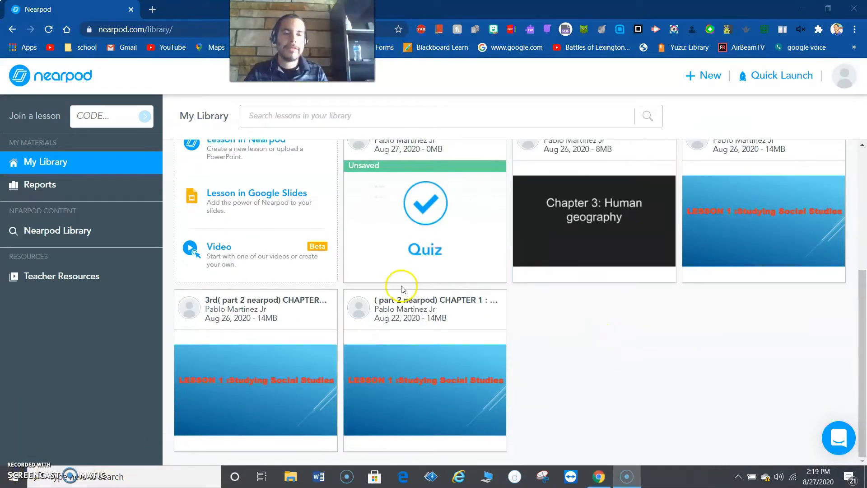
{"action": "mouse_move", "coordinate": [578, 217]}
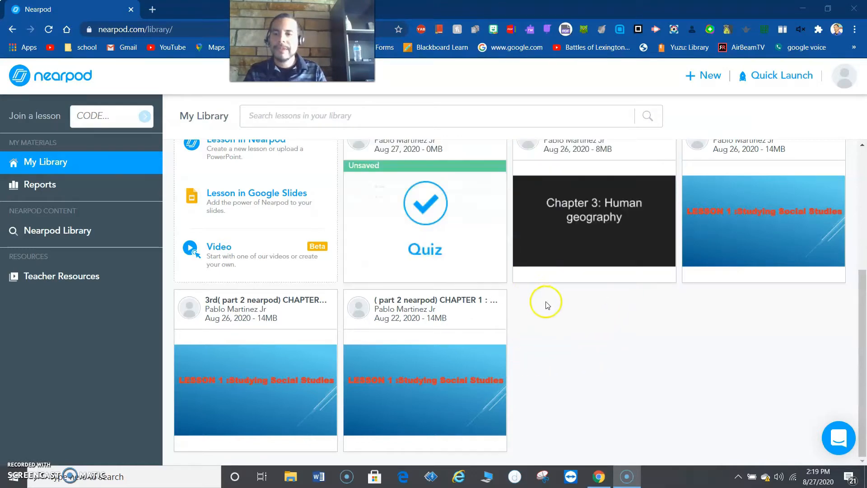
{"action": "scroll", "coordinate": [573, 344], "scroll_direction": "up", "scroll_amount": 3}
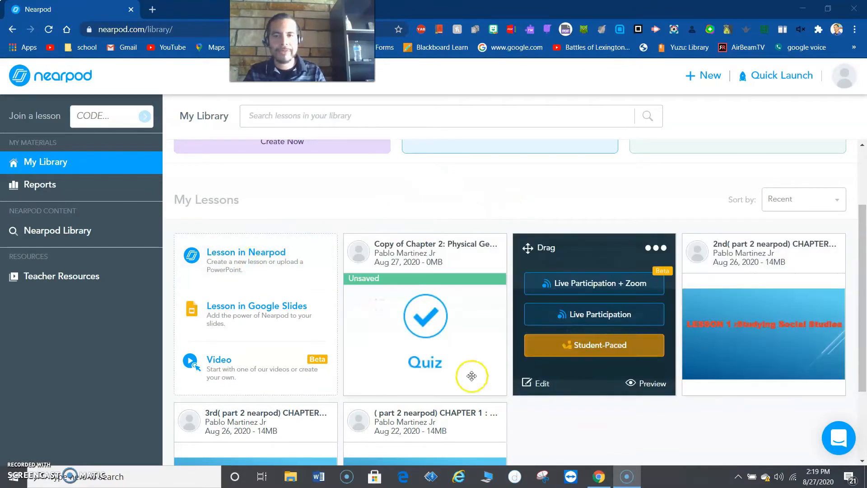
{"action": "left_click", "coordinate": [289, 264]}
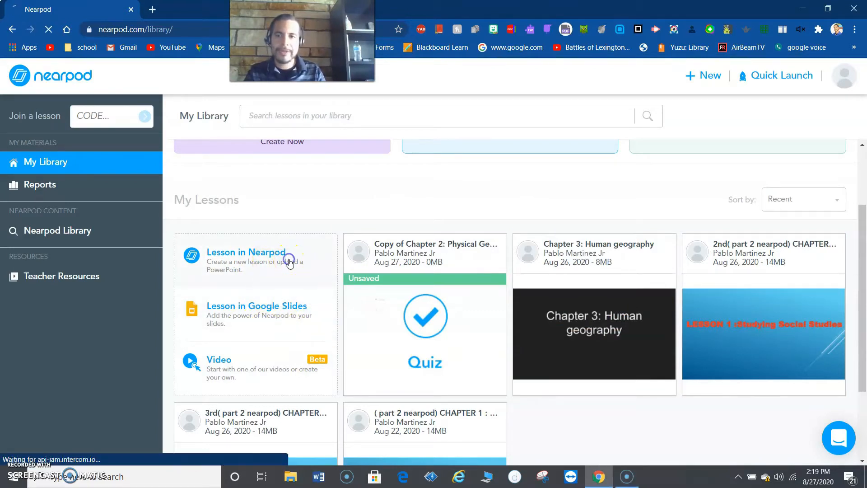
{"action": "left_click", "coordinate": [238, 257]}
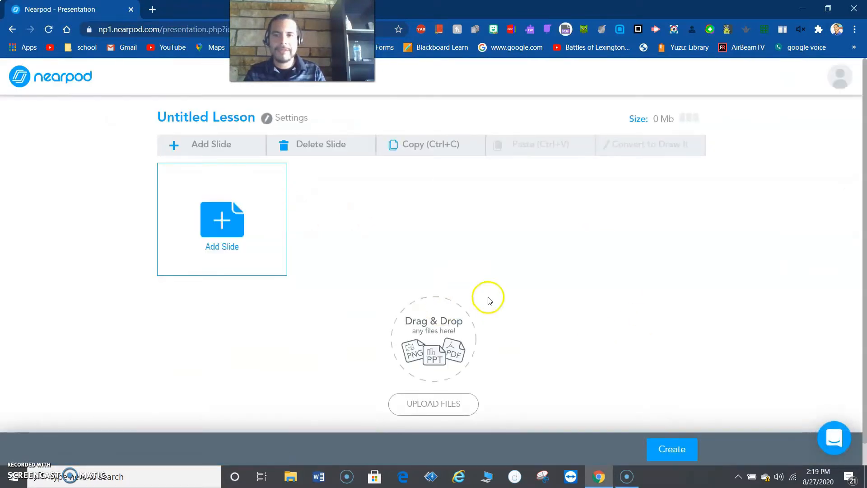
- Start a new slide, review its content and activity types, and choose Video as the content
{"action": "left_click", "coordinate": [248, 225]}
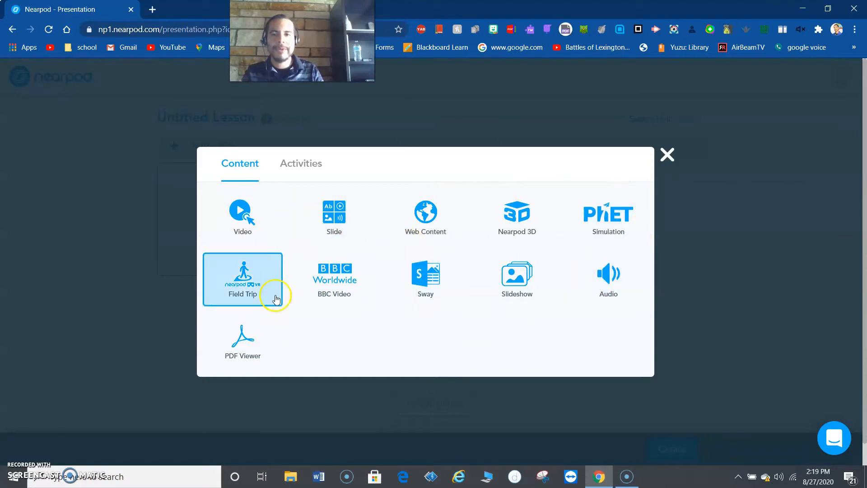
{"action": "left_click", "coordinate": [301, 174]}
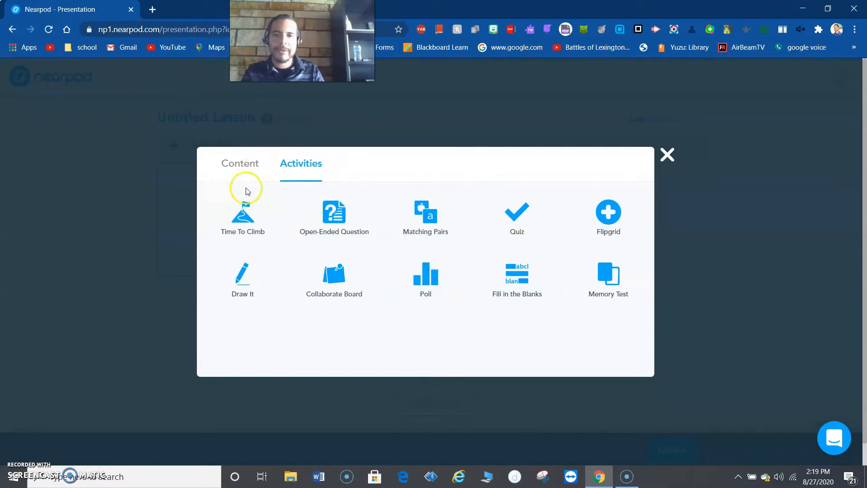
{"action": "left_click", "coordinate": [240, 177]}
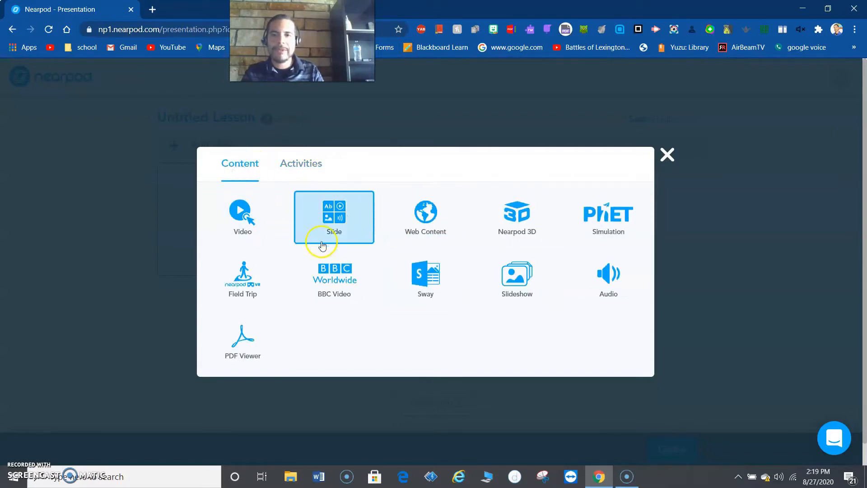
{"action": "left_click", "coordinate": [261, 227]}
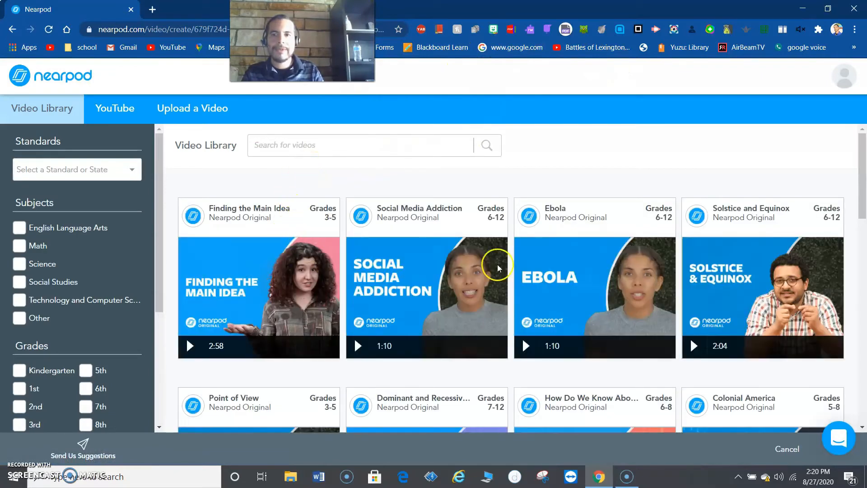
- Set the video source to YouTube instead of the Nearpod video library
{"action": "mouse_move", "coordinate": [482, 322]}
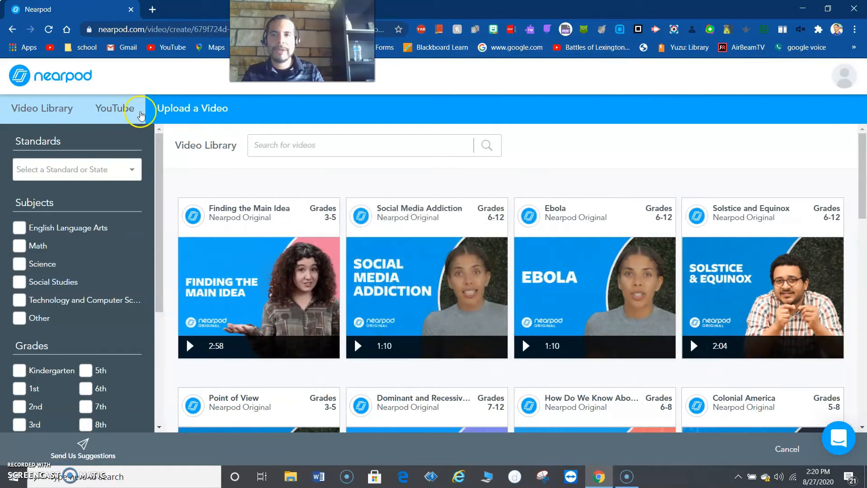
{"action": "left_click", "coordinate": [138, 113]}
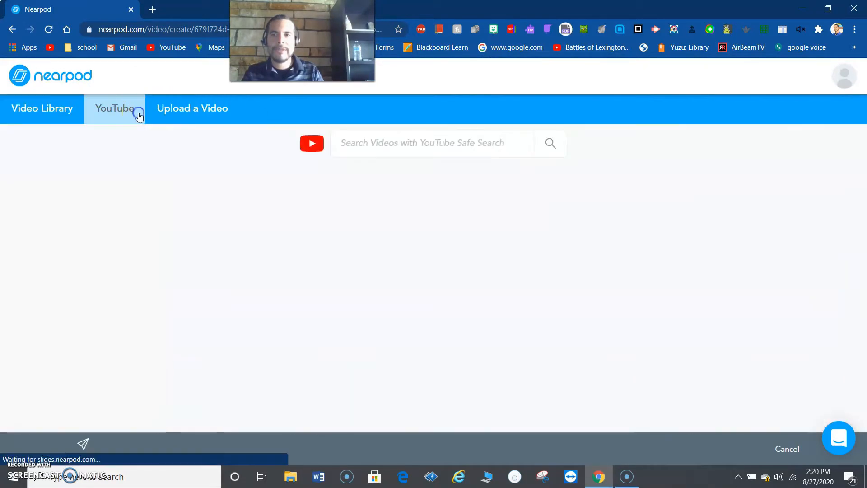
{"action": "left_click", "coordinate": [191, 122]}
{"action": "left_click", "coordinate": [112, 117]}
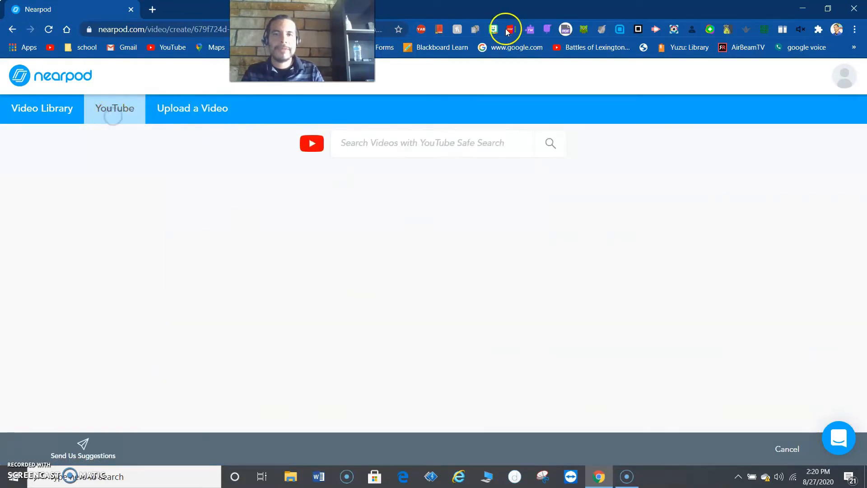
- Open the bookmarked Battles of Lexington video on YouTube and copy its web address
{"action": "left_click", "coordinate": [574, 52]}
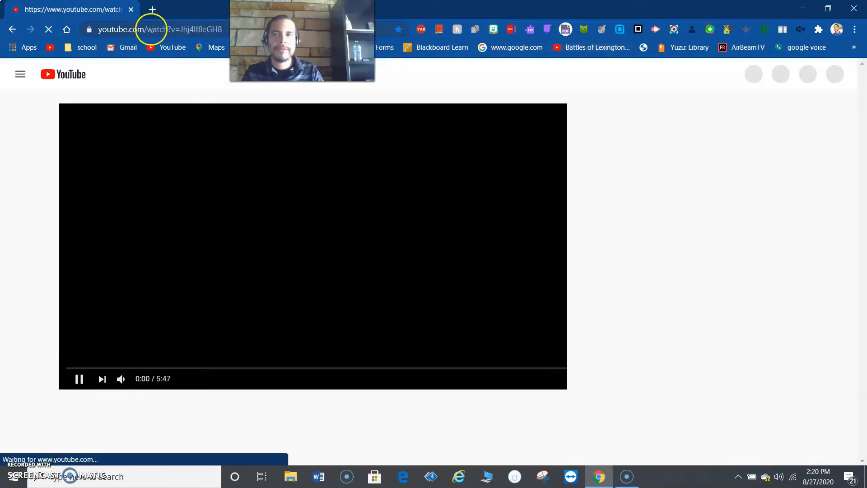
{"action": "left_click", "coordinate": [152, 31]}
{"action": "left_click", "coordinate": [151, 31]}
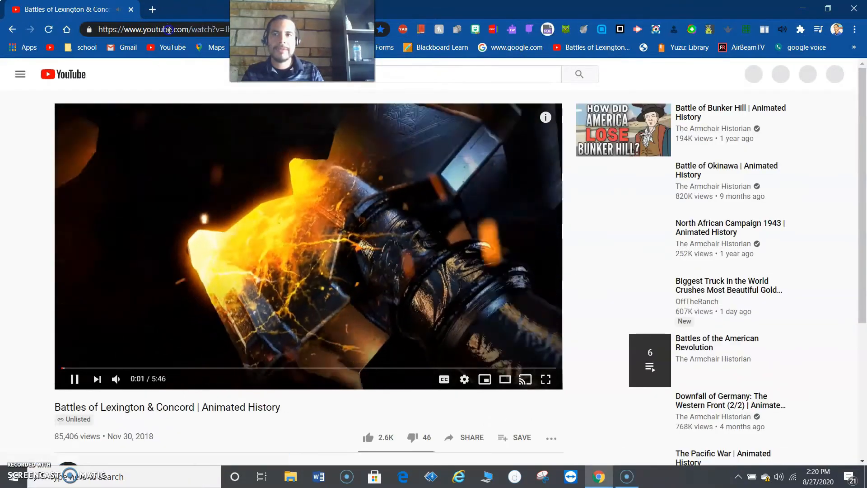
{"action": "left_click", "coordinate": [172, 43]}
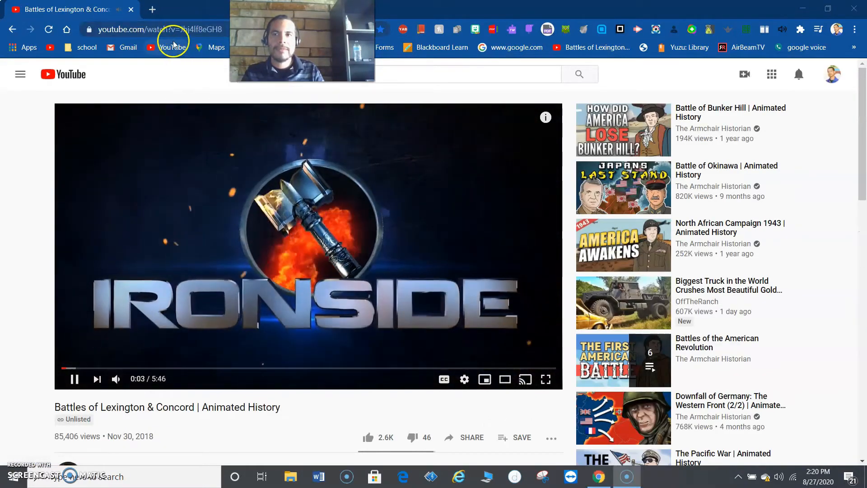
{"action": "left_click", "coordinate": [224, 29]}
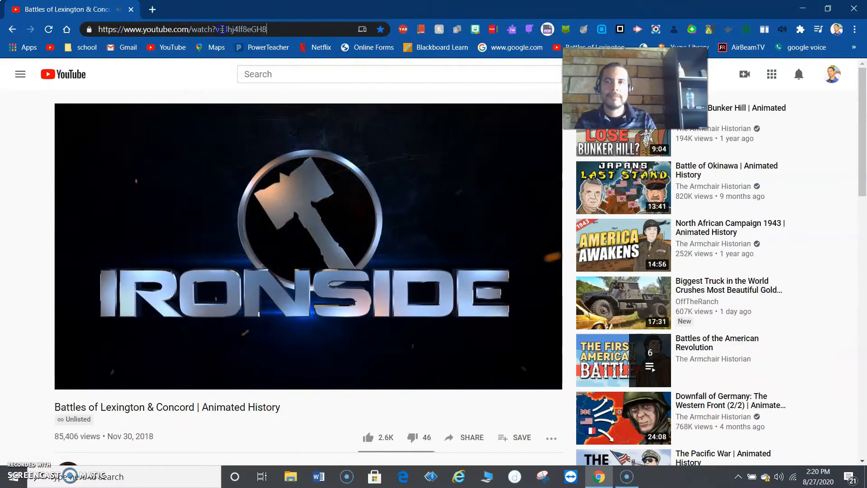
{"action": "triple_click", "coordinate": [222, 29]}
{"action": "key", "text": "ctrl+c"}
{"action": "right_click", "coordinate": [221, 29]}
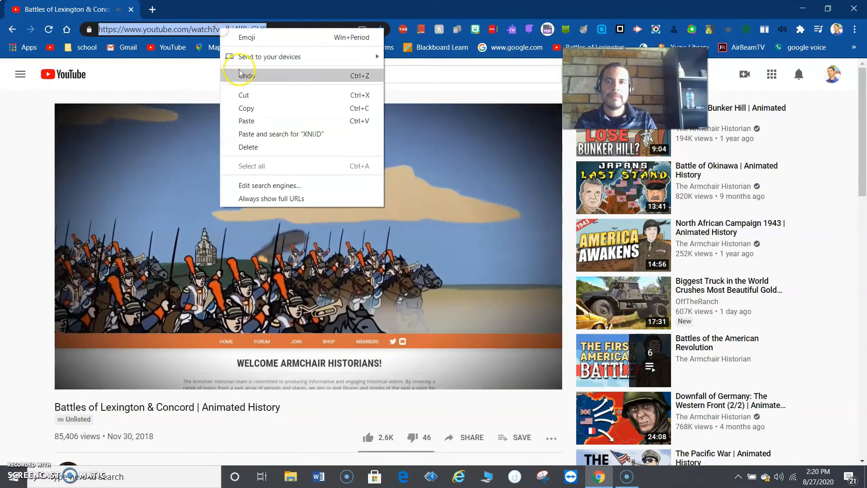
{"action": "left_click", "coordinate": [245, 92]}
- Return to Nearpod's YouTube video picker and search with the copied video address
{"action": "left_click", "coordinate": [15, 29]}
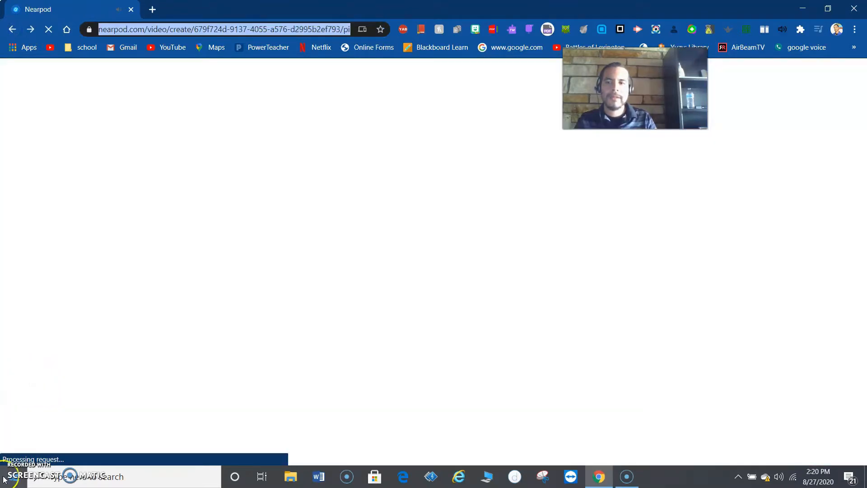
{"action": "left_click", "coordinate": [351, 151]}
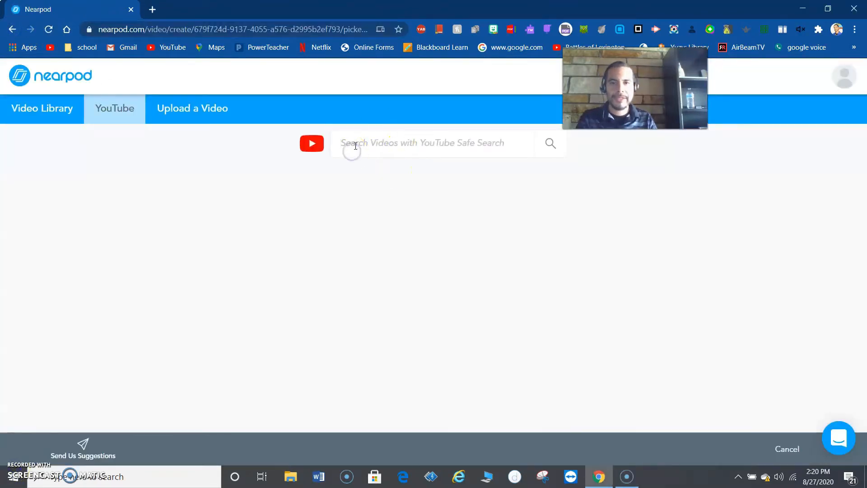
{"action": "right_click", "coordinate": [355, 146]}
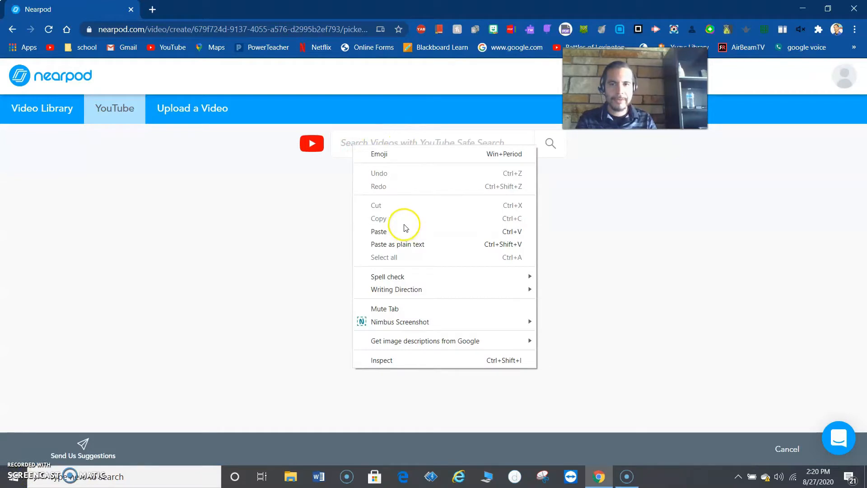
{"action": "left_click", "coordinate": [401, 232]}
{"action": "left_click", "coordinate": [548, 143]}
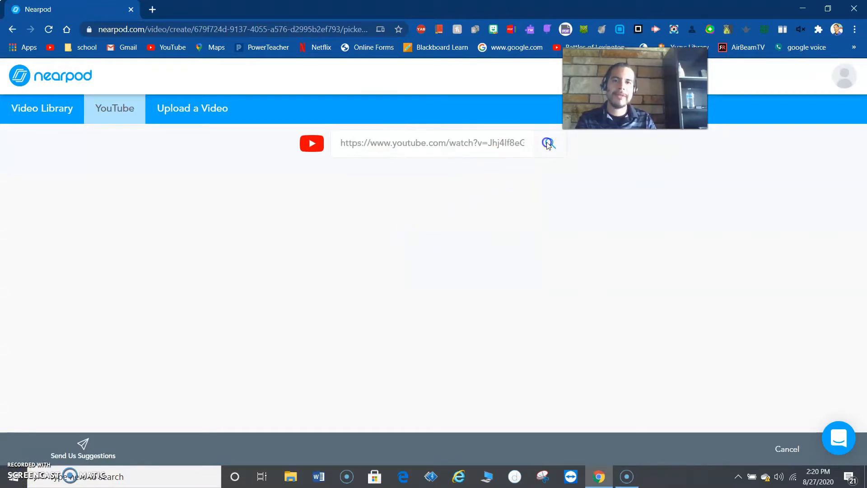
- Select the Battles of Lexington & Concord | Animated History video and save it to the lesson
{"action": "left_click", "coordinate": [345, 185]}
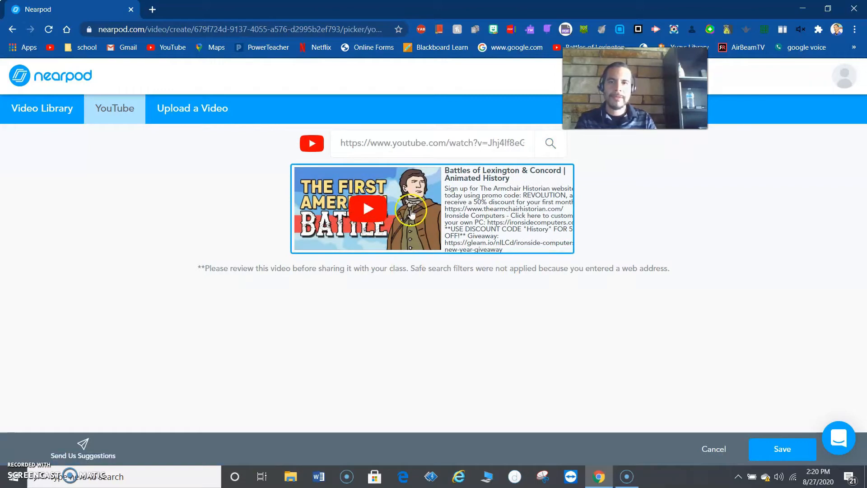
{"action": "left_click", "coordinate": [452, 212]}
{"action": "left_click", "coordinate": [790, 451]}
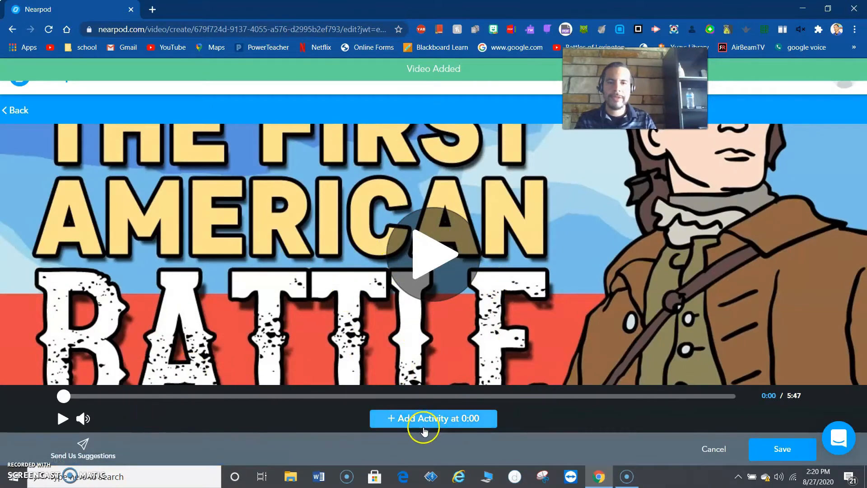
- Preview the activity choices at 0:00, move the video to 0:43, and open a new multiple choice question there
{"action": "left_click", "coordinate": [391, 416]}
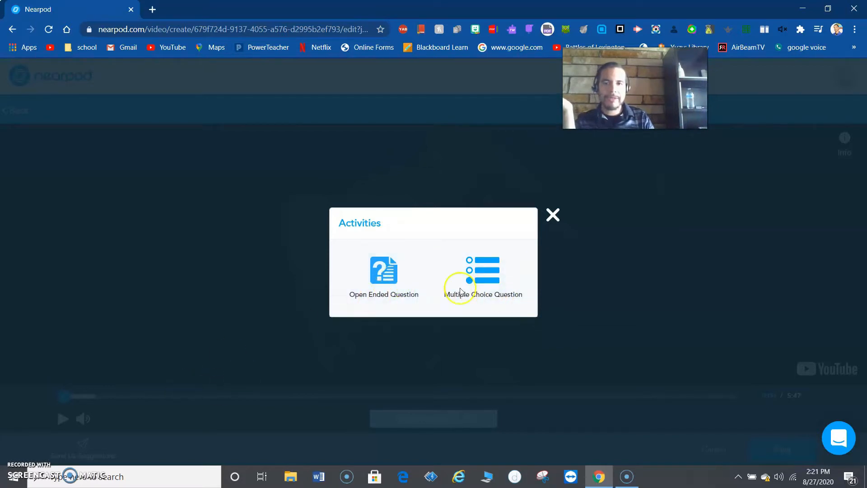
{"action": "left_click", "coordinate": [554, 214]}
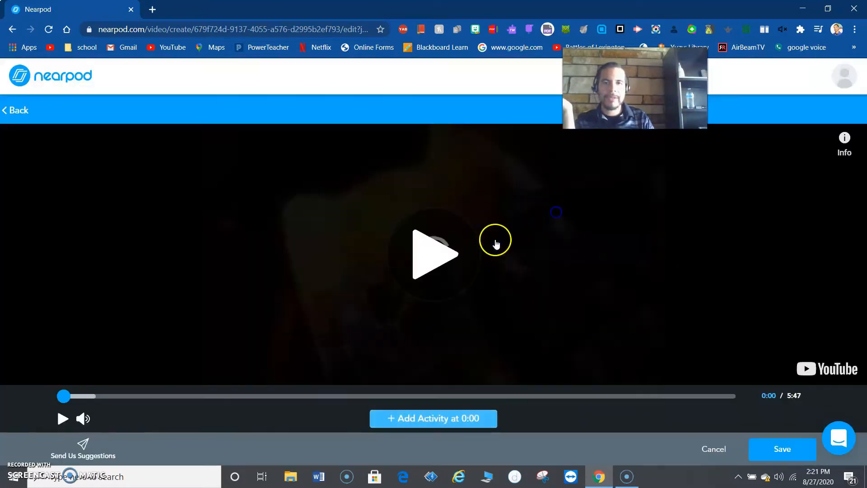
{"action": "left_click", "coordinate": [88, 397]}
{"action": "left_click_drag", "start_coordinate": [100, 397], "coordinate": [148, 396]}
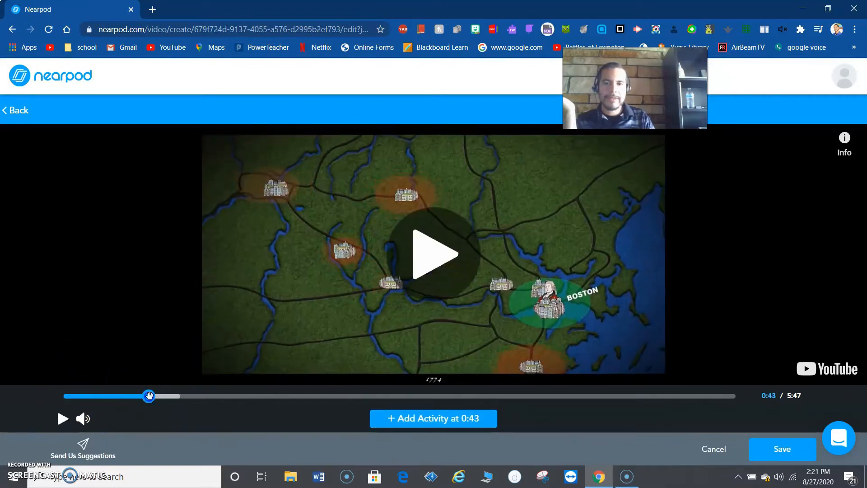
{"action": "left_click", "coordinate": [421, 428]}
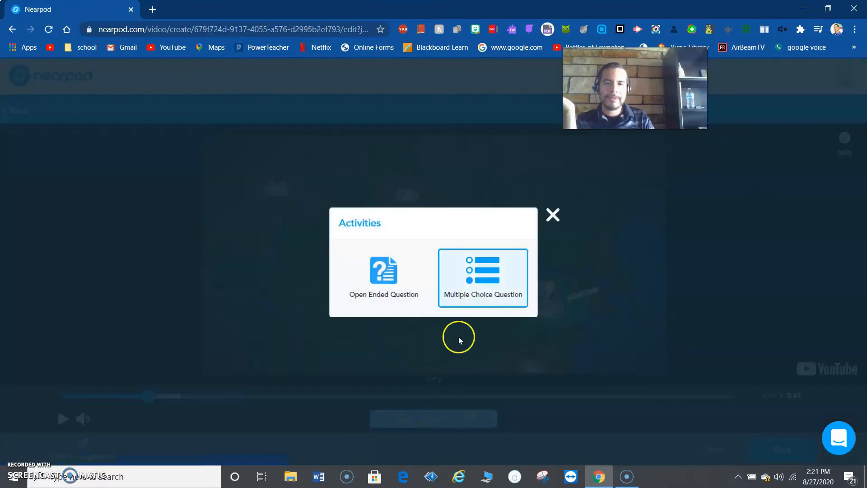
{"action": "left_click", "coordinate": [478, 271]}
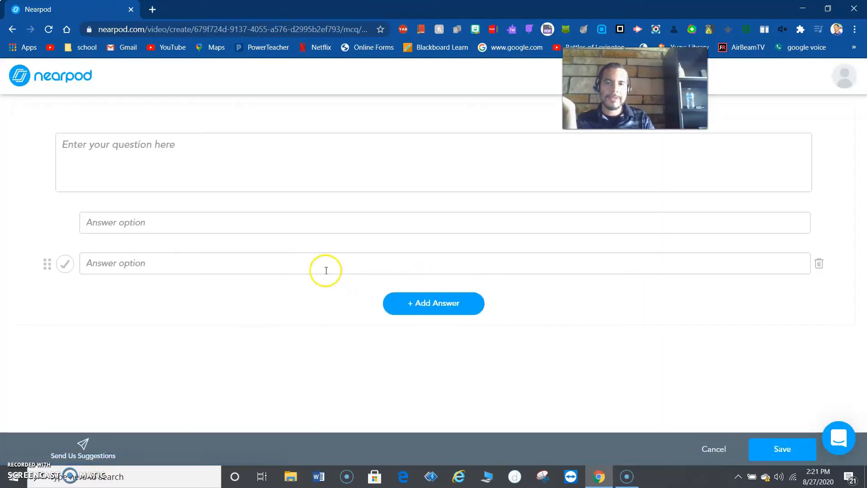
- Enter "what have you learned" as the multiple choice question text, correcting the spelling of the last word
{"action": "left_click", "coordinate": [172, 145]}
{"action": "type", "text": "what have you learnd"}
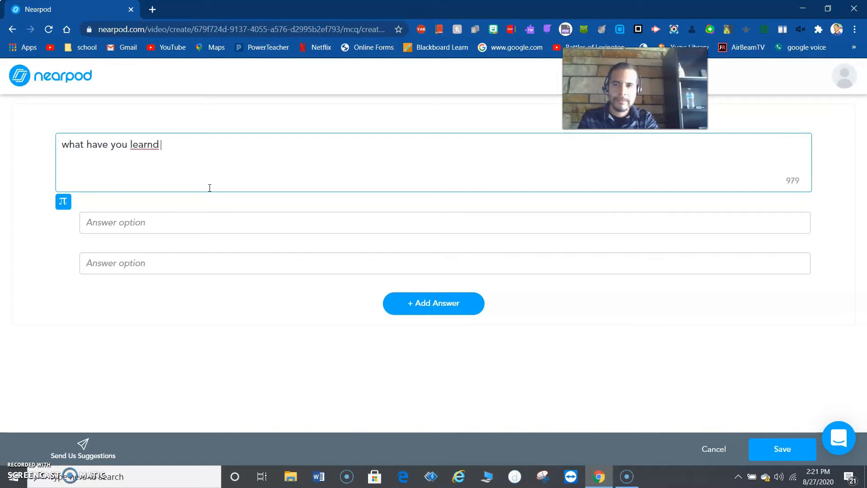
{"action": "right_click", "coordinate": [144, 144]}
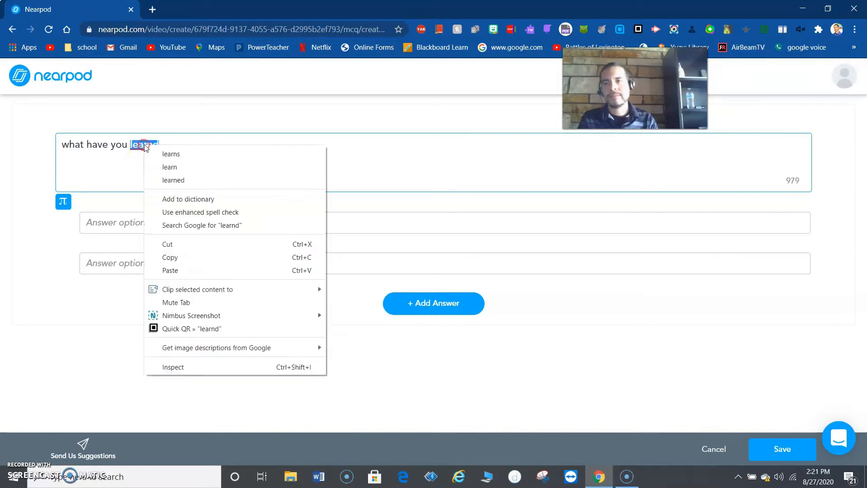
{"action": "left_click", "coordinate": [189, 176]}
- Enter "something" as the first answer option with correct spelling and "nothing" as the second
{"action": "left_click", "coordinate": [164, 219]}
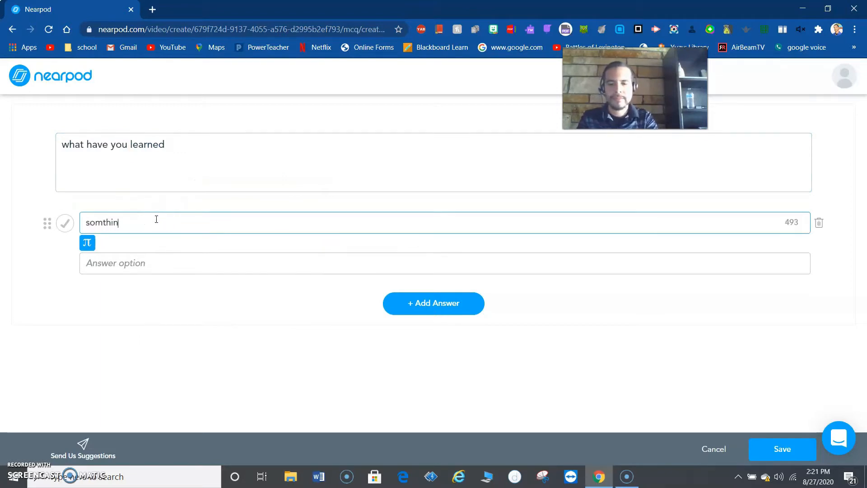
{"action": "type", "text": "somthing"}
{"action": "right_click", "coordinate": [122, 227]}
{"action": "left_click", "coordinate": [177, 229]}
{"action": "left_click", "coordinate": [162, 260]}
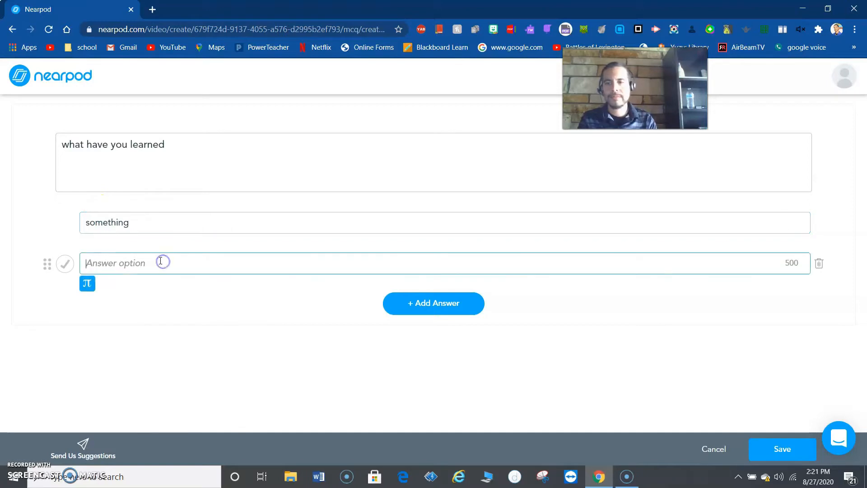
- Mark "something" as the correct answer and save the multiple choice question
{"action": "left_click", "coordinate": [792, 449]}
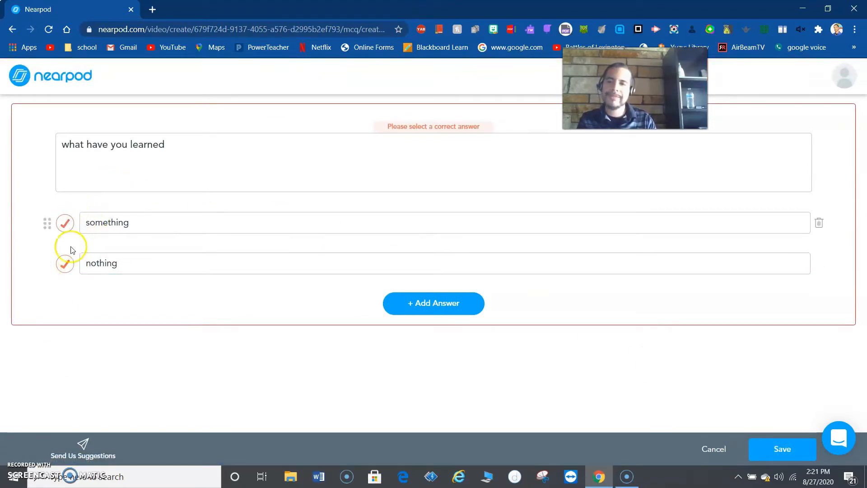
{"action": "left_click", "coordinate": [64, 223]}
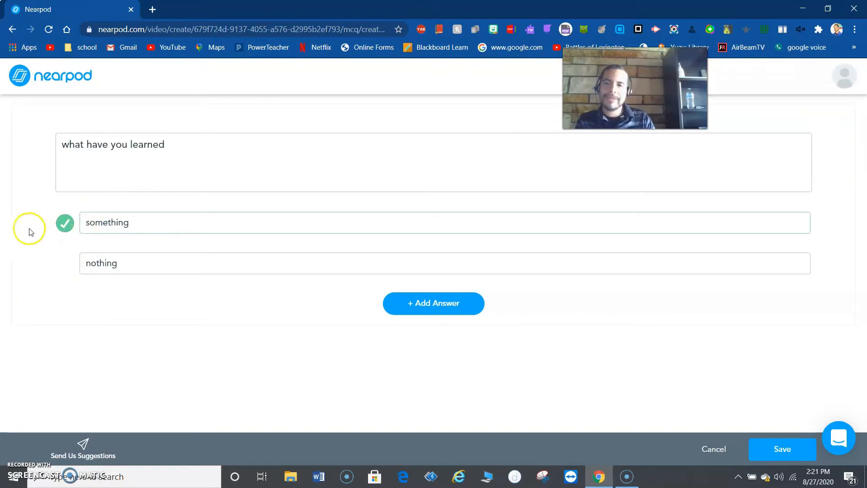
{"action": "left_click", "coordinate": [805, 457]}
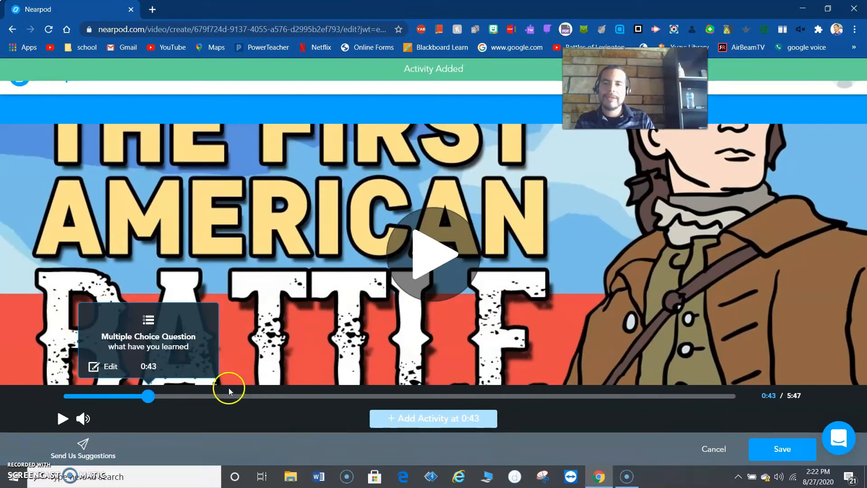
- Check the 0:43 question on the video timeline by playing into it and trying to skip past it
{"action": "left_click", "coordinate": [120, 393]}
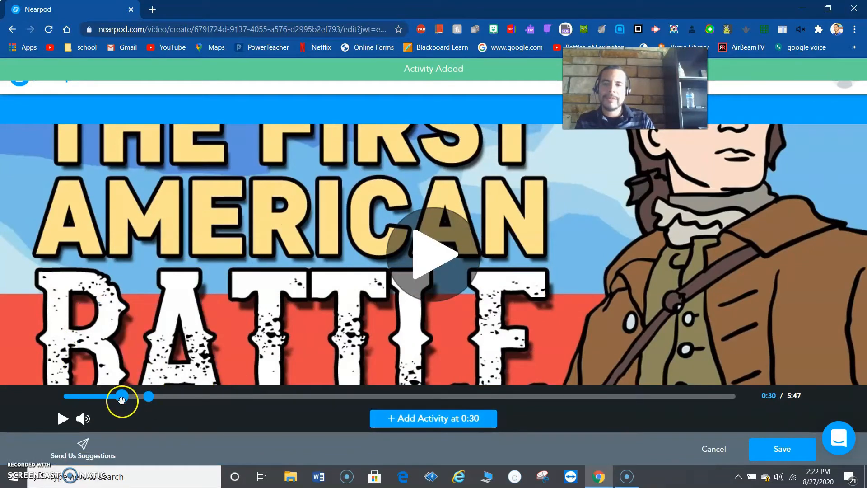
{"action": "left_click_drag", "start_coordinate": [121, 400], "coordinate": [78, 403]}
{"action": "mouse_move", "coordinate": [148, 397]}
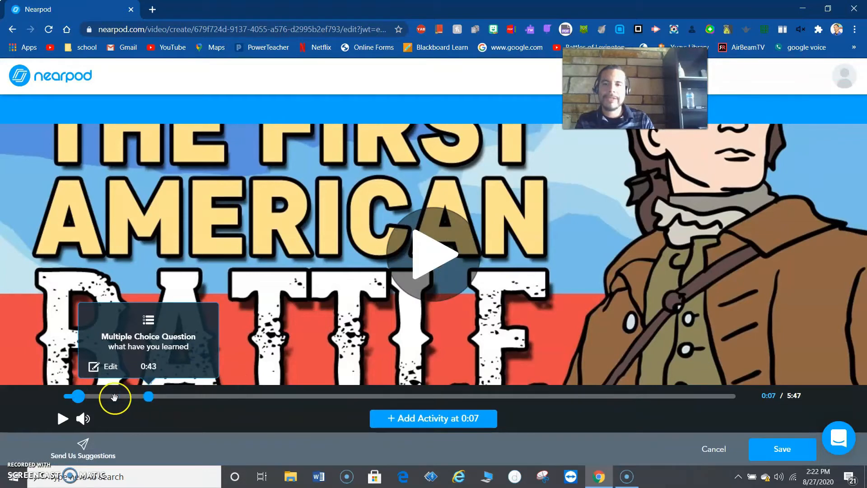
{"action": "left_click", "coordinate": [132, 396]}
{"action": "left_click", "coordinate": [452, 247]}
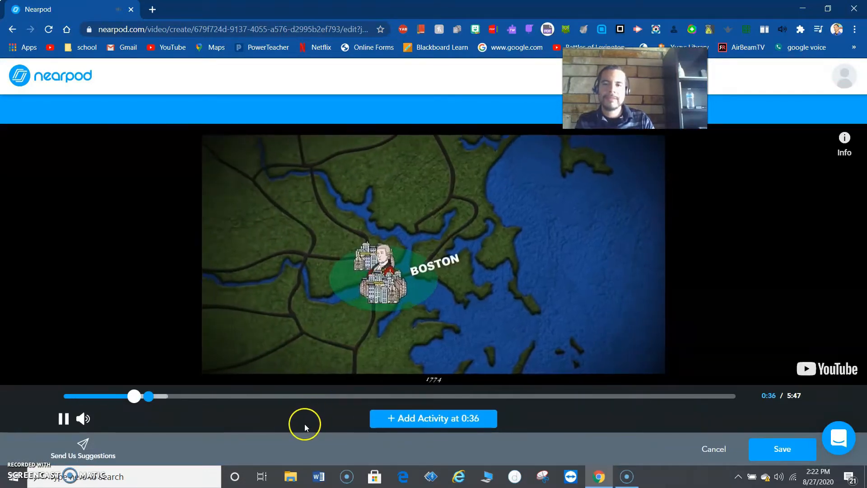
{"action": "left_click", "coordinate": [274, 396]}
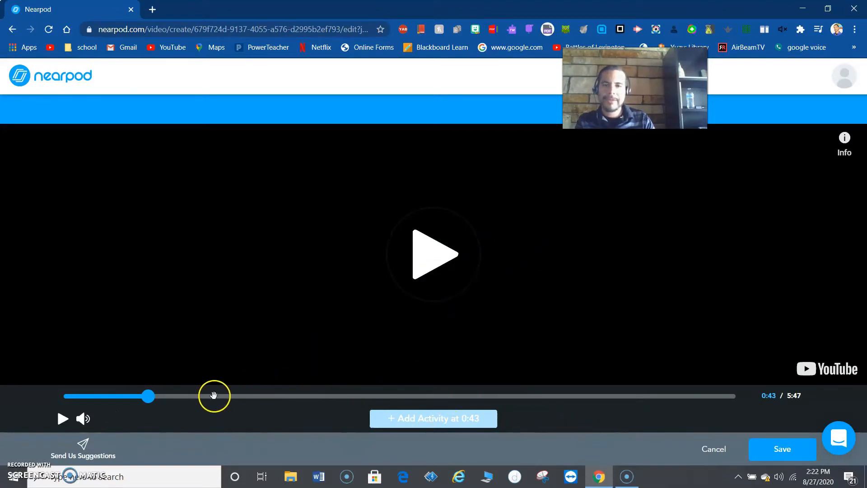
{"action": "left_click", "coordinate": [212, 396]}
{"action": "left_click", "coordinate": [187, 396]}
{"action": "mouse_move", "coordinate": [156, 398]}
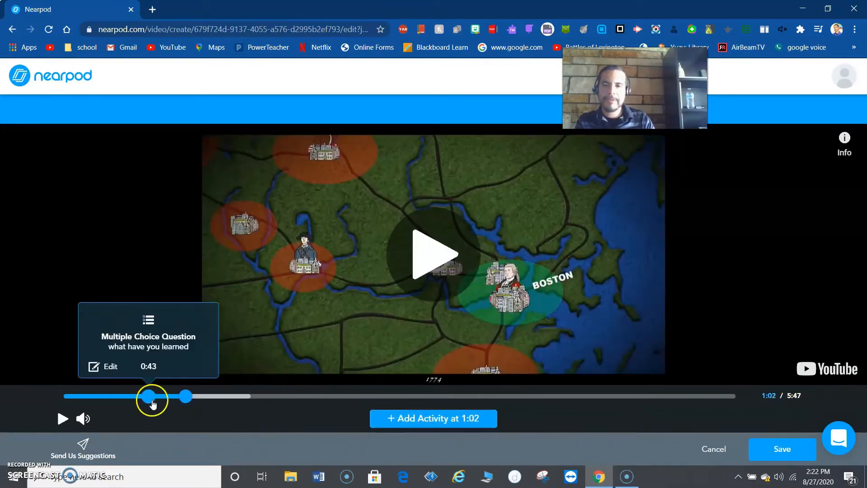
- Add and save an open ended question at 0:07 in the video asking "whats going on?"
{"action": "left_click", "coordinate": [78, 397]}
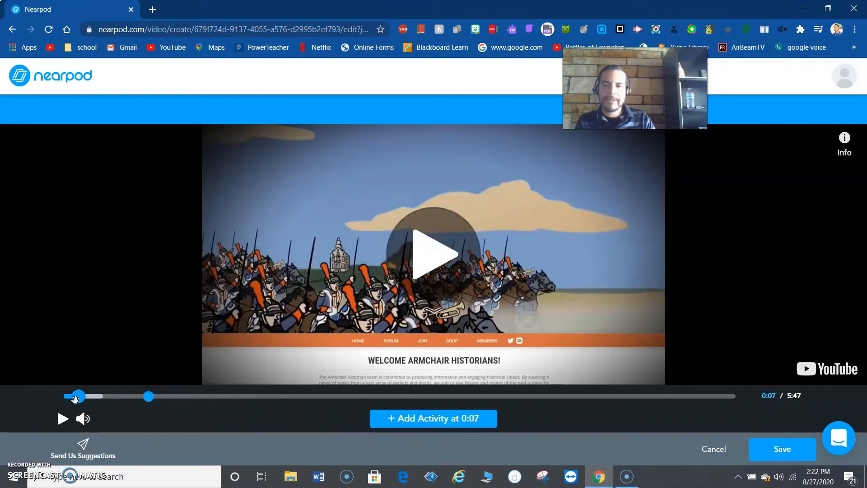
{"action": "left_click", "coordinate": [468, 421]}
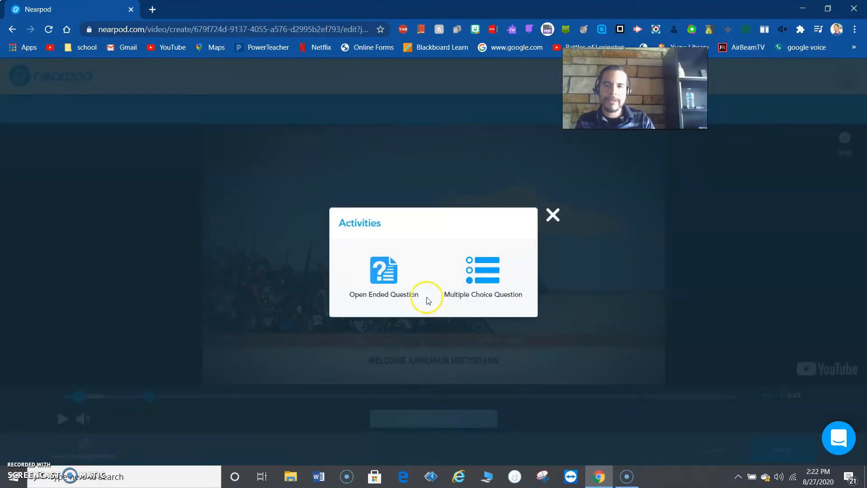
{"action": "left_click", "coordinate": [421, 271]}
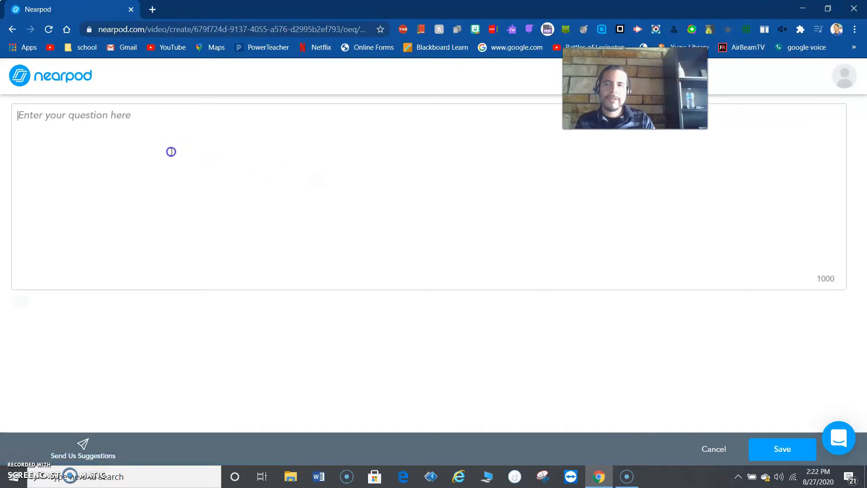
{"action": "left_click", "coordinate": [170, 152]}
{"action": "type", "text": "whats going on?"}
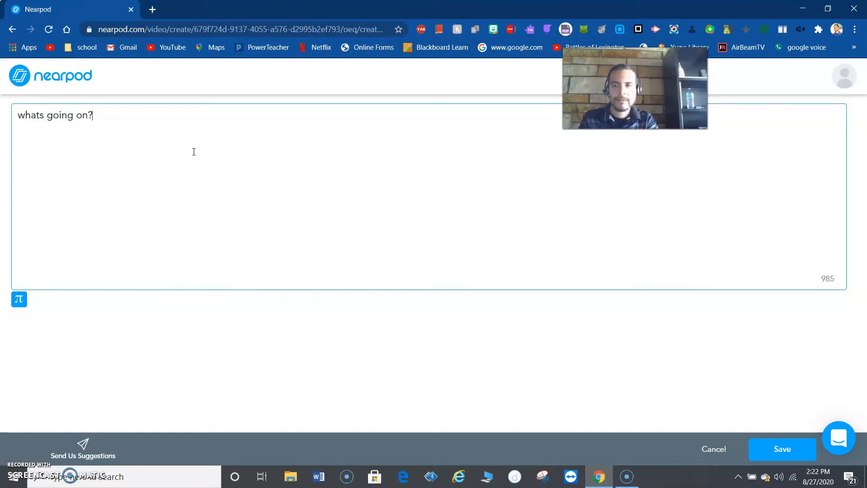
{"action": "left_click", "coordinate": [778, 452]}
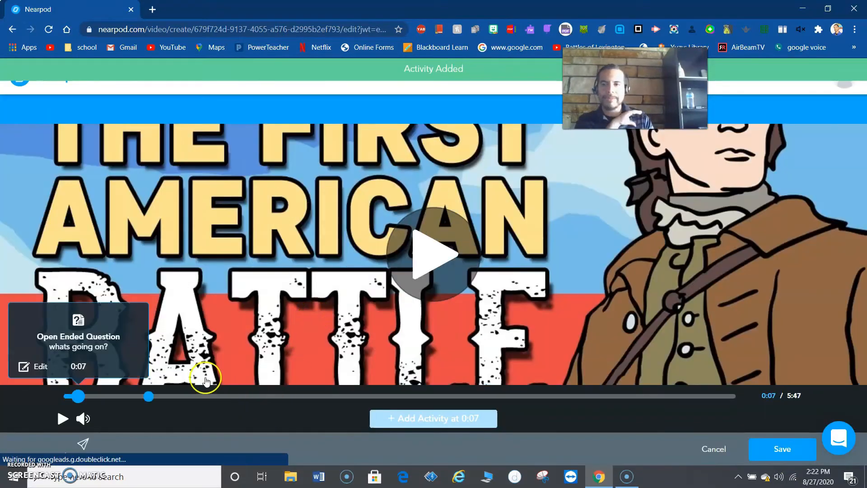
- Check the question markers at 0:07 and 0:43 on the timeline and save the interactive video to the lesson
{"action": "left_click", "coordinate": [80, 399]}
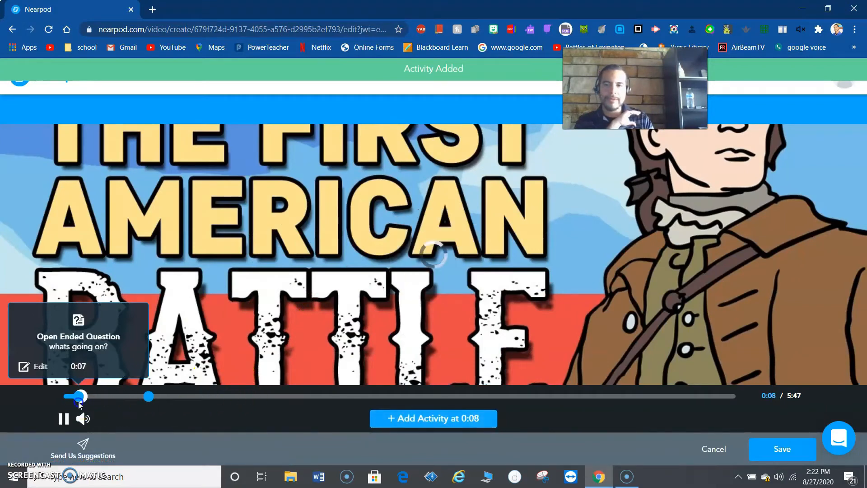
{"action": "left_click_drag", "start_coordinate": [65, 400], "coordinate": [63, 400]}
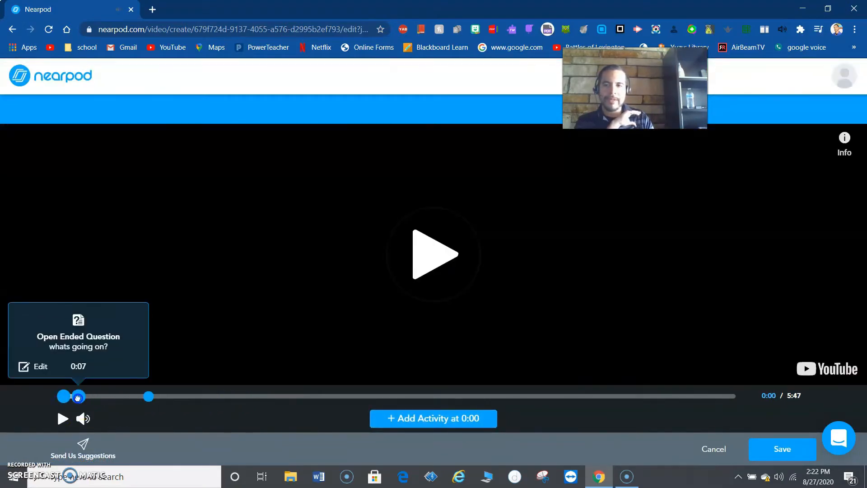
{"action": "left_click", "coordinate": [79, 399]}
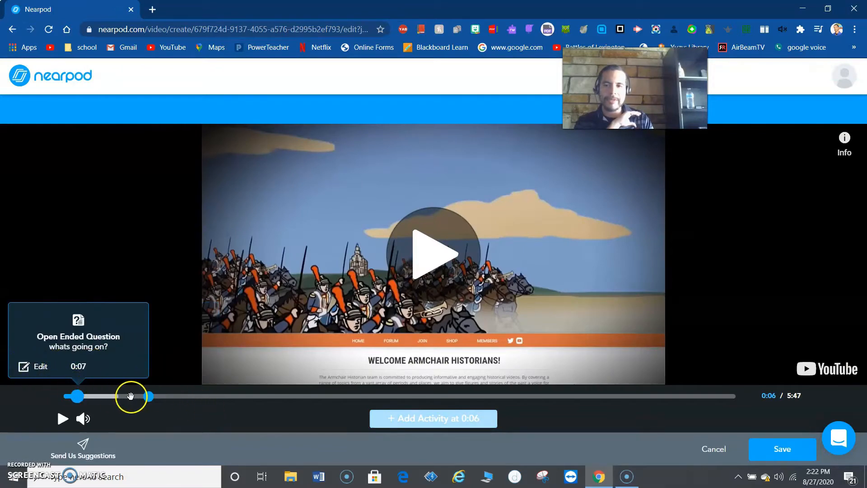
{"action": "left_click", "coordinate": [149, 397]}
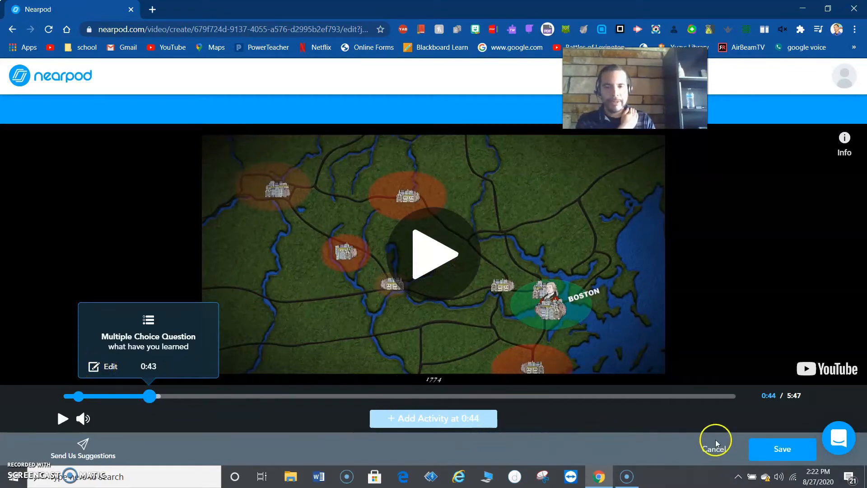
{"action": "left_click", "coordinate": [785, 449]}
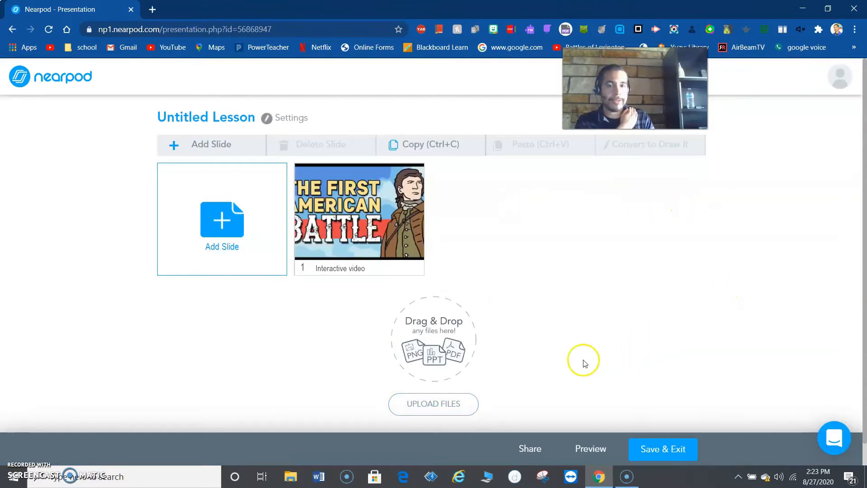
- Add a content slide with the dark blue theme and save it, accepting the lesson theme change
{"action": "left_click", "coordinate": [233, 234]}
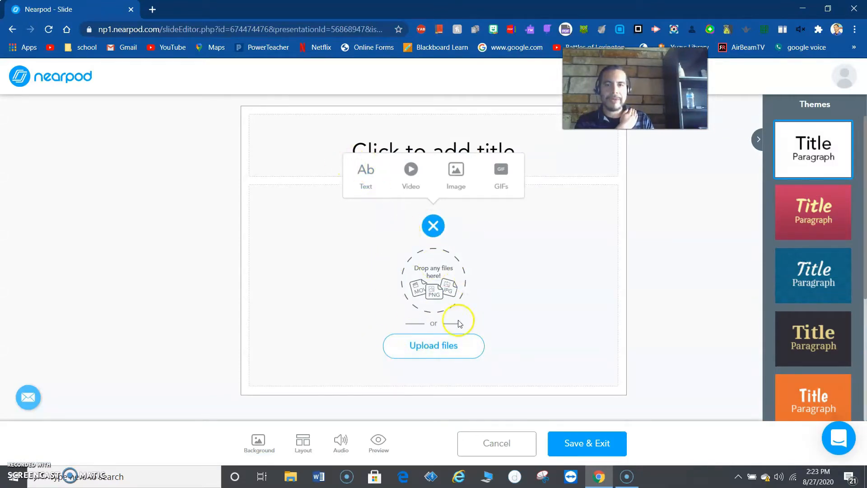
{"action": "left_click", "coordinate": [798, 271]}
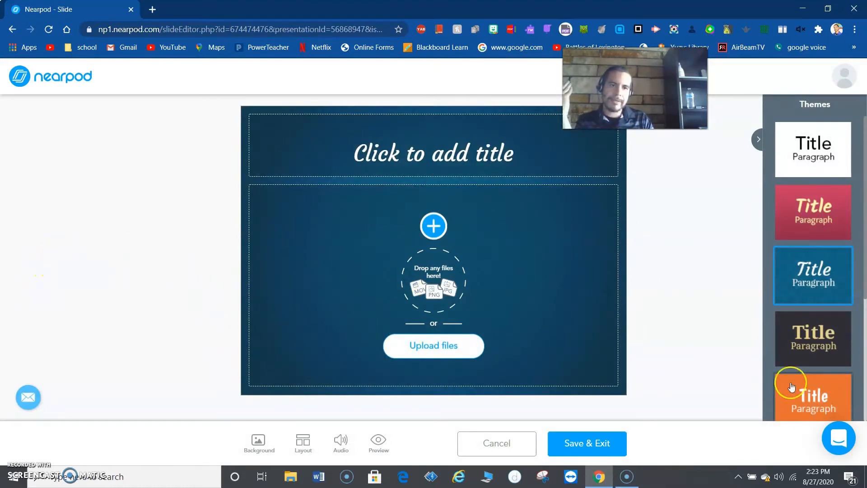
{"action": "scroll", "coordinate": [813, 362], "scroll_direction": "down", "scroll_amount": 4}
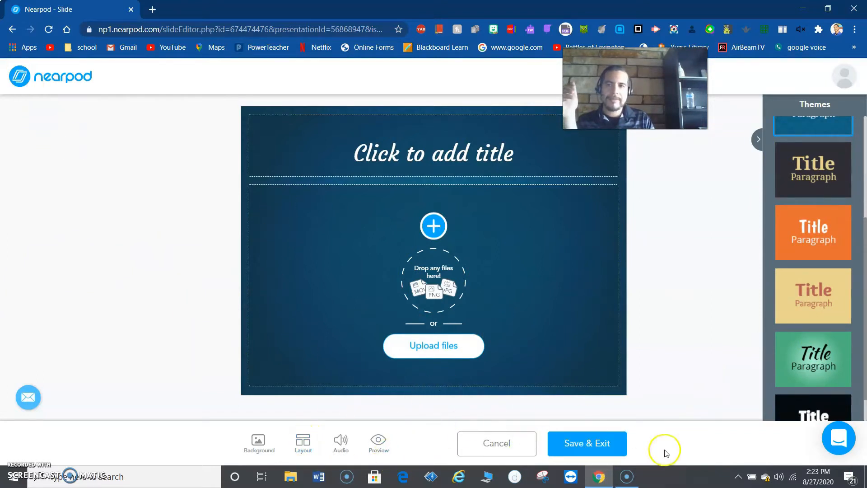
{"action": "left_click", "coordinate": [624, 459]}
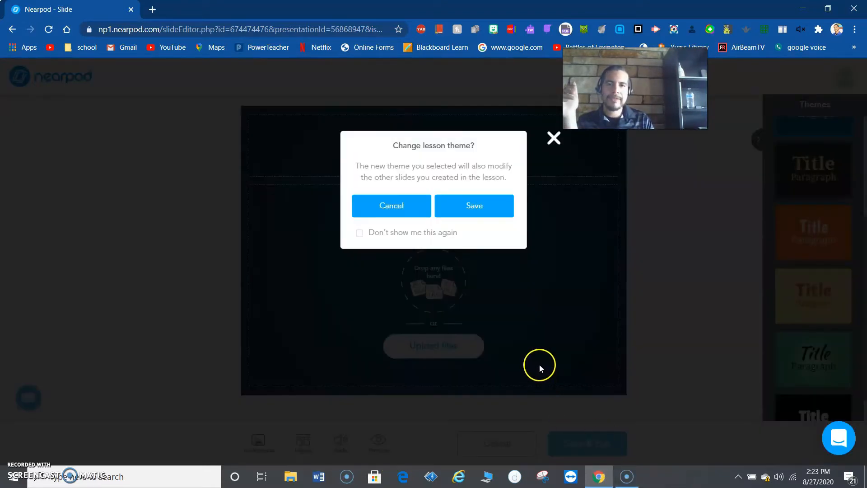
{"action": "left_click", "coordinate": [468, 212]}
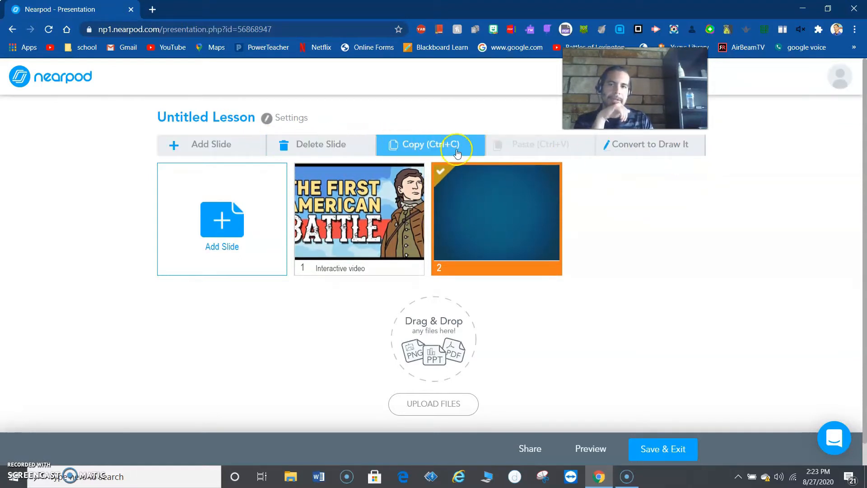
- Delete the empty dark blue slide from the lesson
{"action": "left_click", "coordinate": [351, 150]}
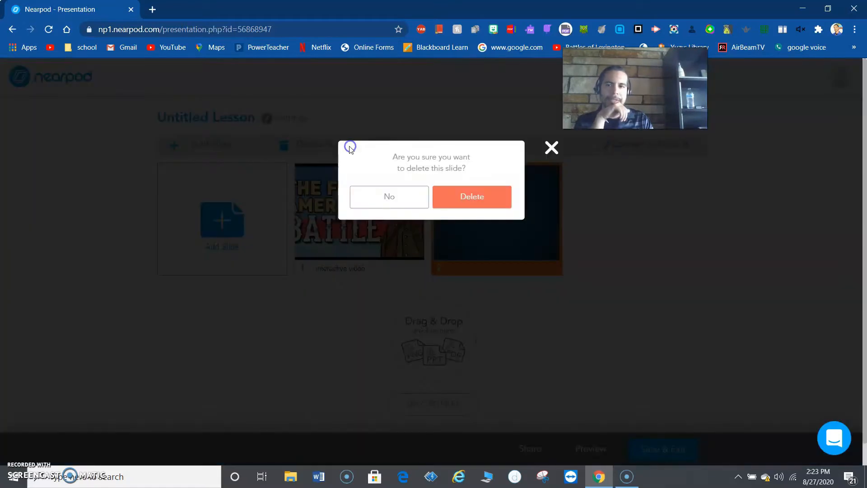
{"action": "left_click", "coordinate": [478, 194]}
- Open the Web Content form for a new slide, examine its website URL field, and close the form without saving
{"action": "left_click", "coordinate": [200, 214]}
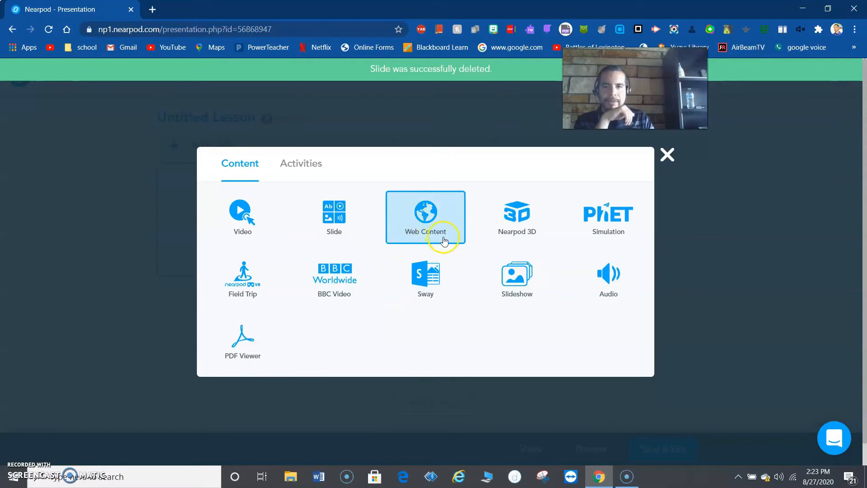
{"action": "left_click", "coordinate": [445, 223]}
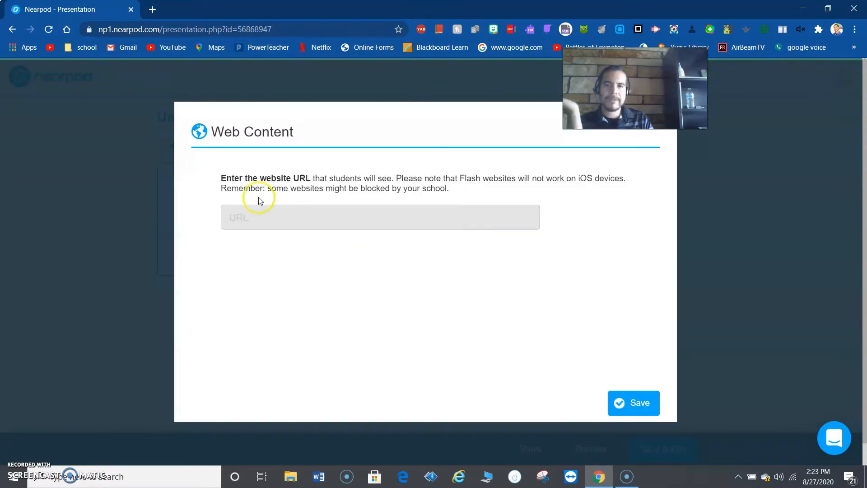
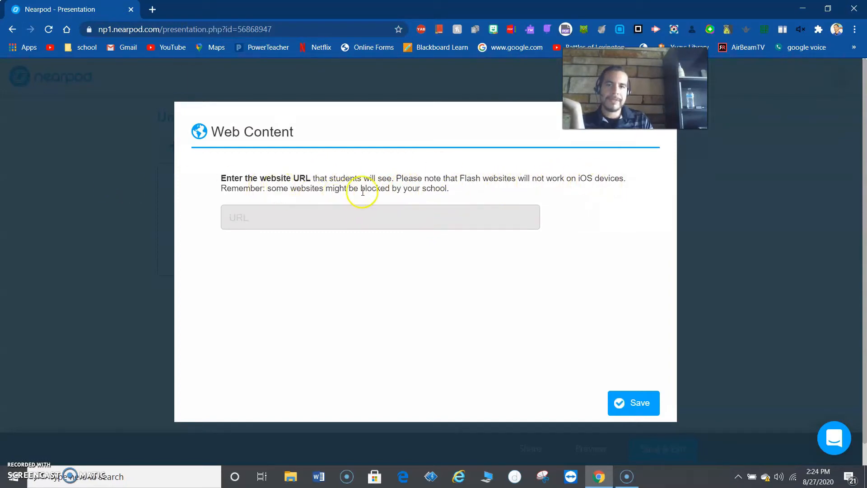
{"action": "left_click", "coordinate": [267, 218]}
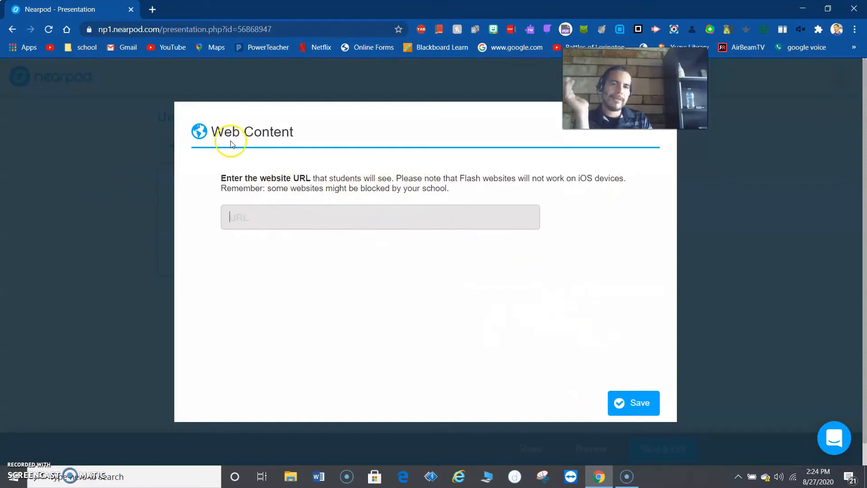
{"action": "left_click_drag", "start_coordinate": [635, 91], "coordinate": [714, 224]}
{"action": "left_click", "coordinate": [695, 109]}
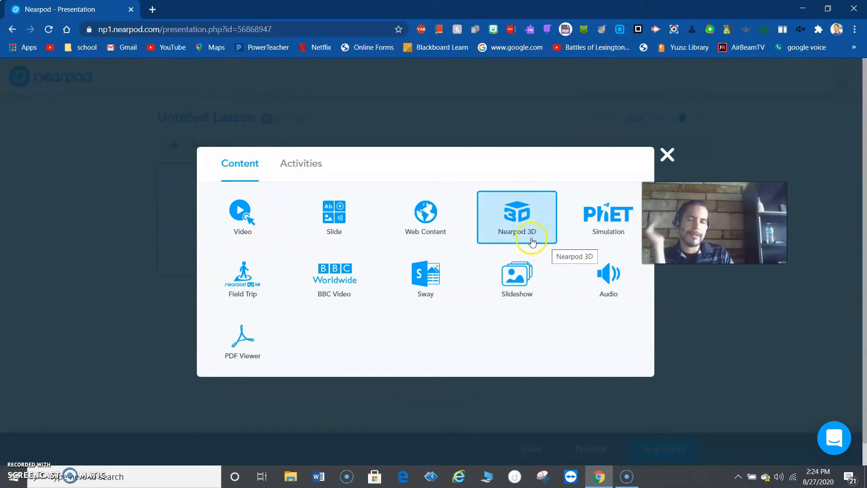
- Add the Plant Cell model from the Nearpod 3D staff picks to the lesson
{"action": "left_click", "coordinate": [524, 222]}
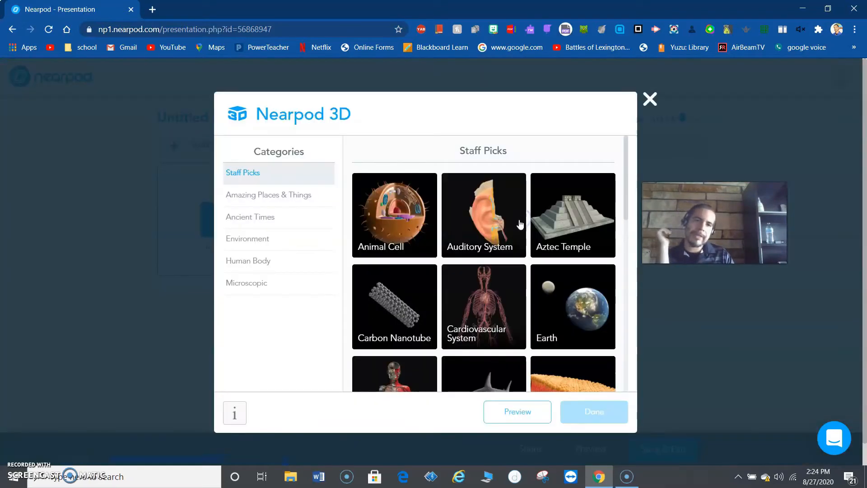
{"action": "scroll", "coordinate": [422, 253], "scroll_direction": "down", "scroll_amount": 4}
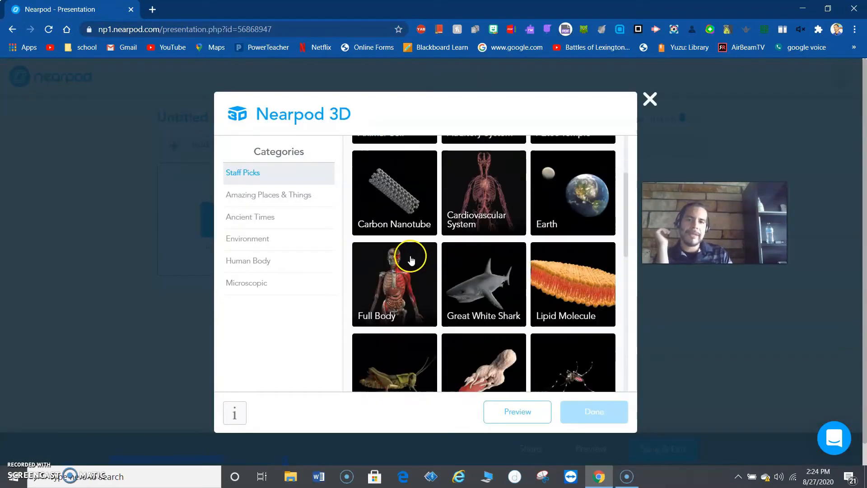
{"action": "scroll", "coordinate": [422, 282], "scroll_direction": "down", "scroll_amount": 3}
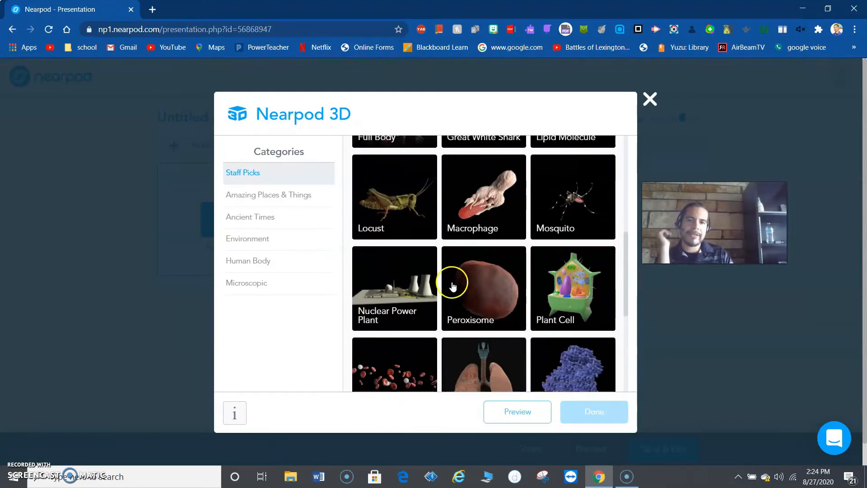
{"action": "left_click", "coordinate": [577, 242]}
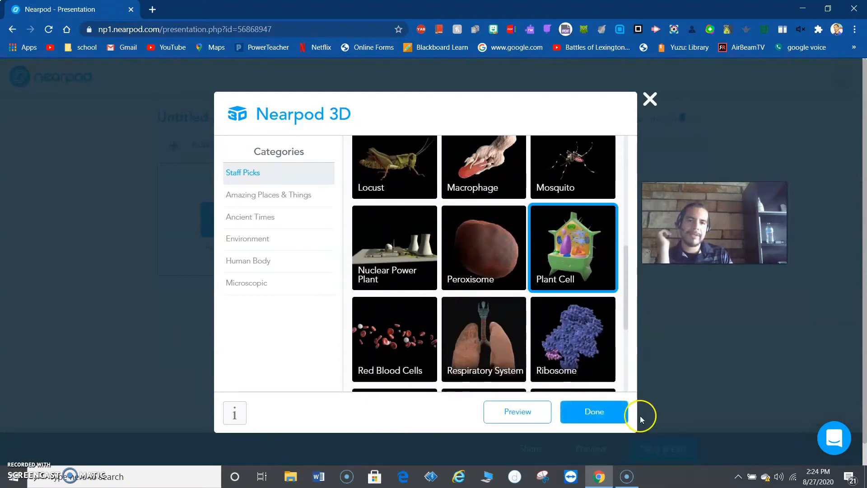
{"action": "left_click", "coordinate": [614, 410]}
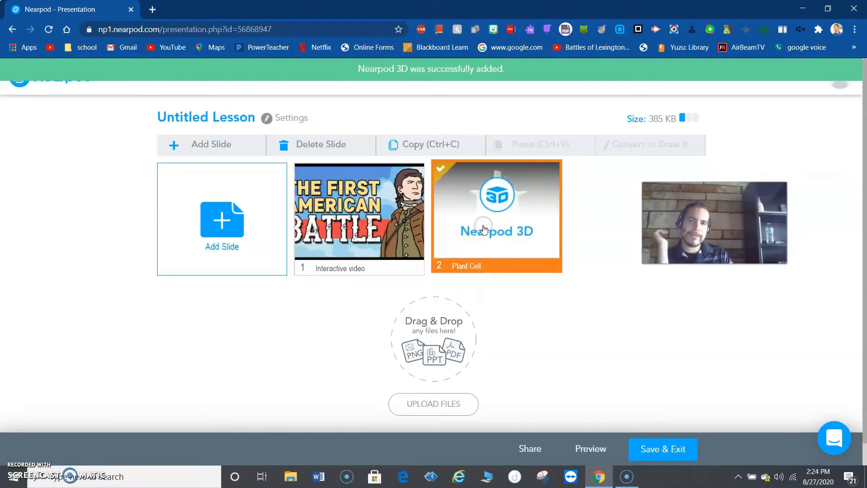
- Name the lesson 1, then save it and exit to the library
{"action": "left_click", "coordinate": [657, 457]}
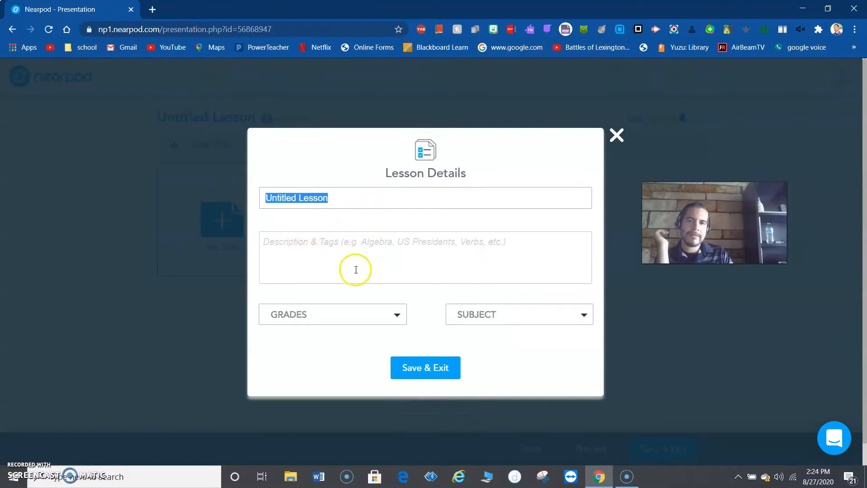
{"action": "left_click", "coordinate": [421, 366]}
{"action": "triple_click", "coordinate": [396, 197]}
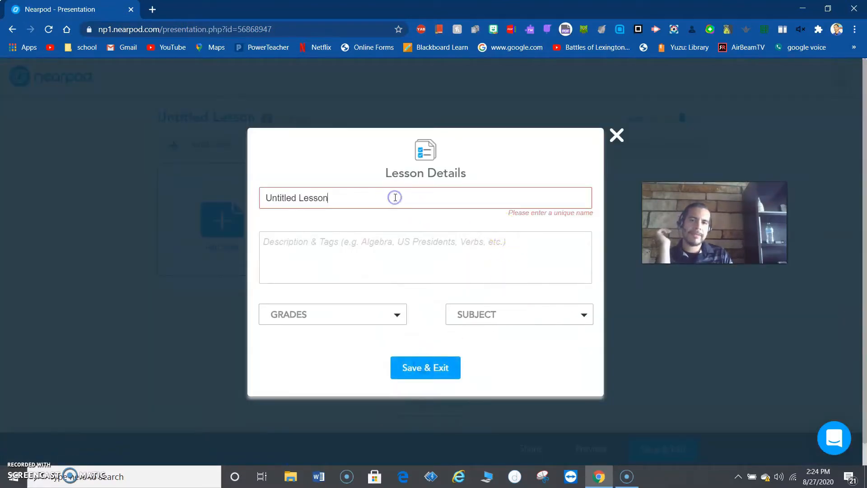
{"action": "type", "text": "1"}
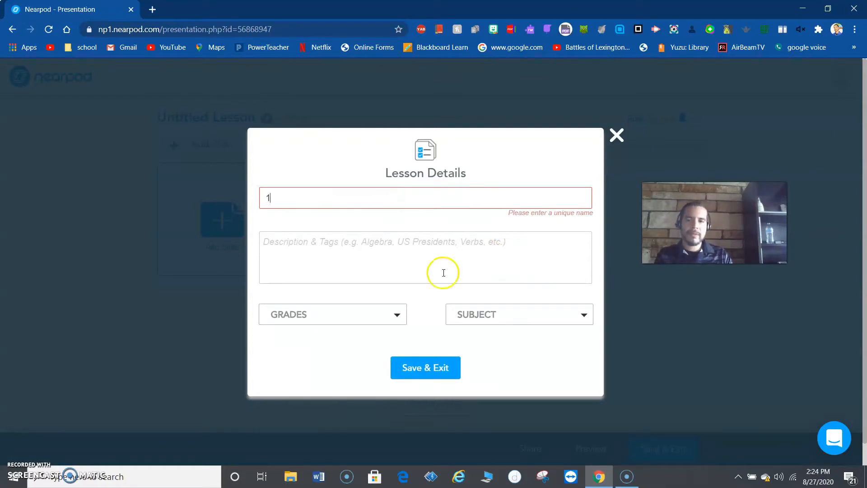
{"action": "left_click", "coordinate": [433, 371]}
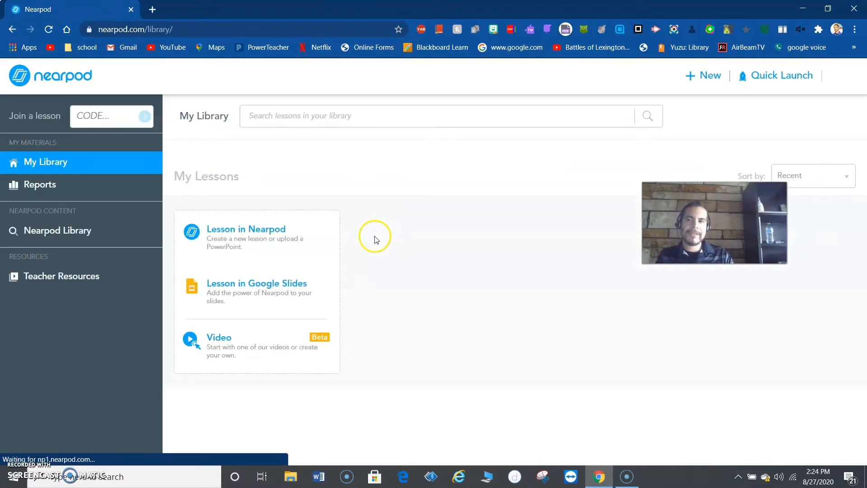
- Reopen the newly saved lesson from My Library for editing
{"action": "scroll", "coordinate": [444, 271], "scroll_direction": "down", "scroll_amount": 3}
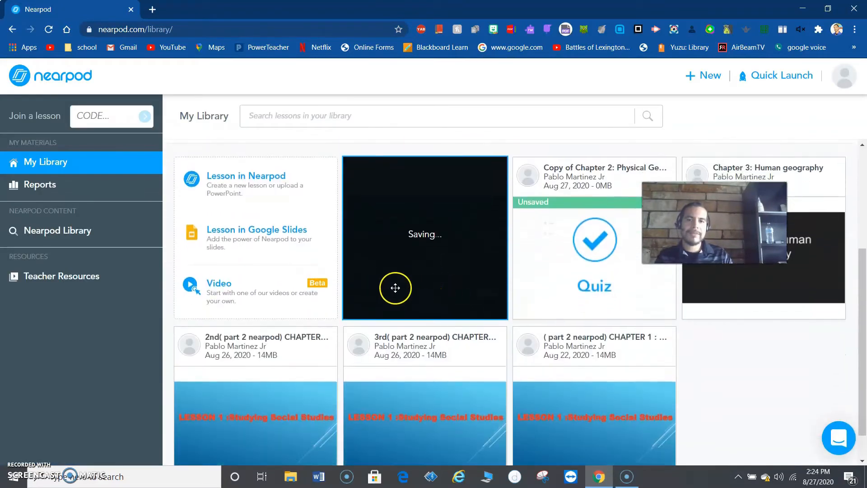
{"action": "scroll", "coordinate": [404, 228], "scroll_direction": "down", "scroll_amount": 1}
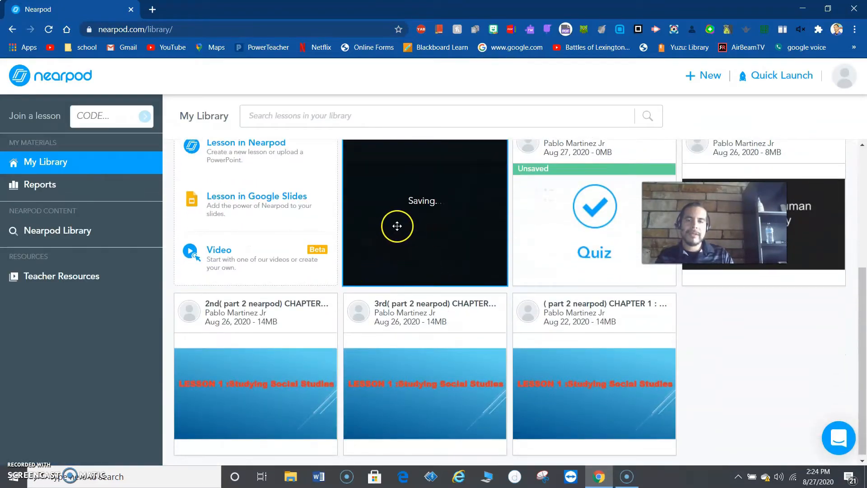
{"action": "mouse_move", "coordinate": [441, 217]}
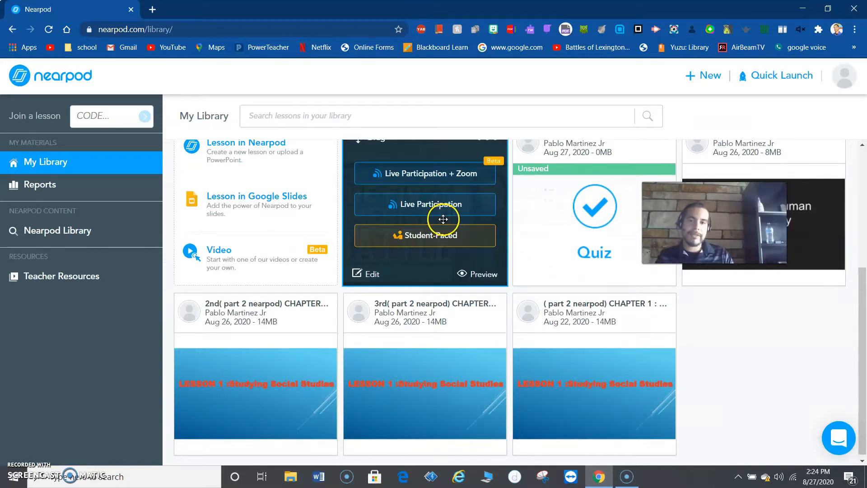
{"action": "left_click", "coordinate": [373, 276]}
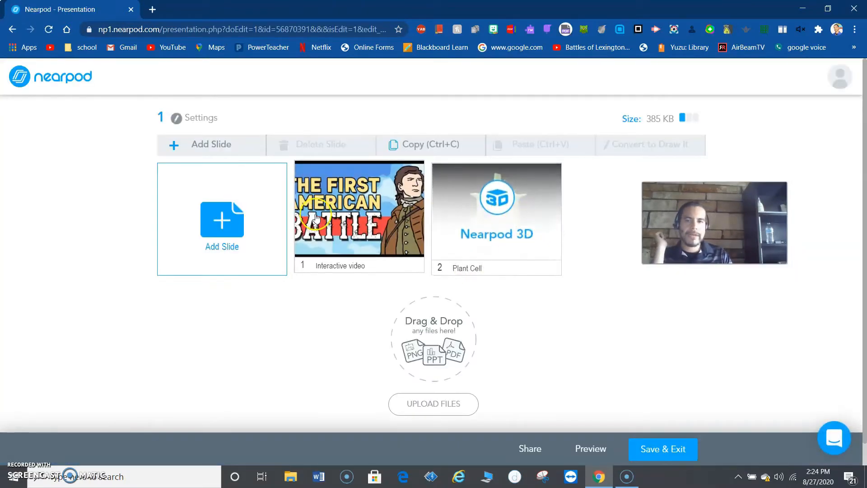
- Add the PhET simulation Balancing Act, Balancing Lab version, from the Math: Middle School category as a new slide
{"action": "left_click", "coordinate": [266, 218]}
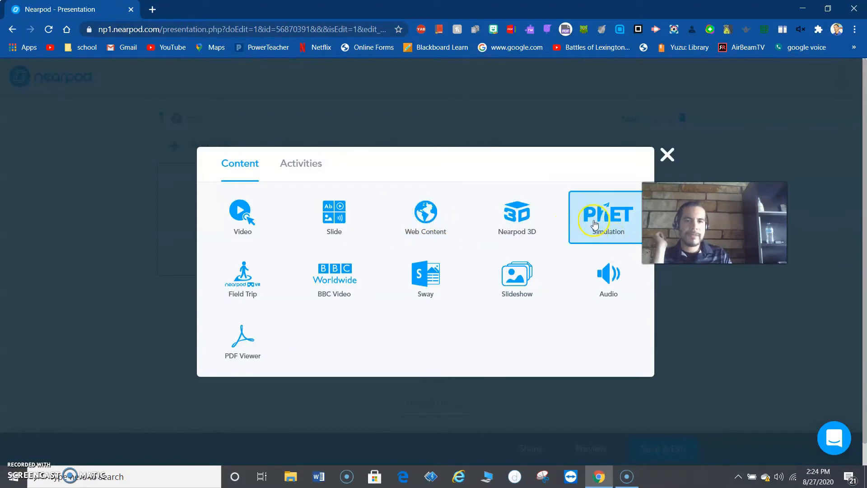
{"action": "left_click", "coordinate": [587, 222]}
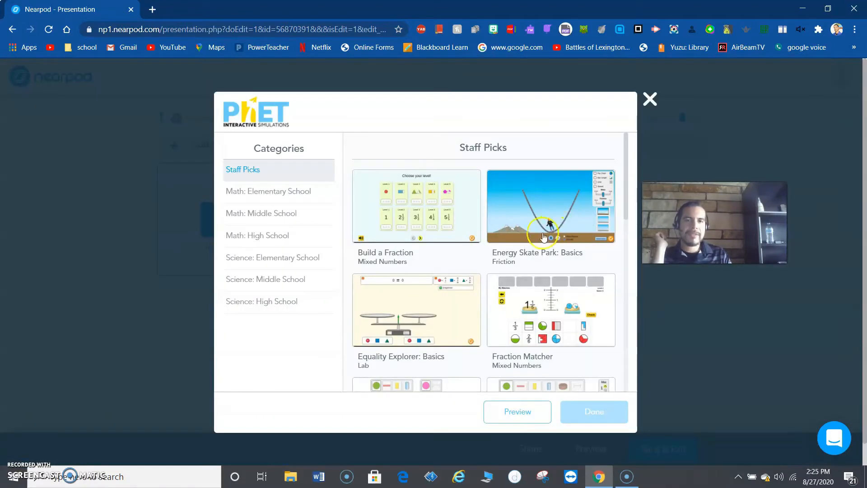
{"action": "scroll", "coordinate": [486, 271], "scroll_direction": "down", "scroll_amount": 3}
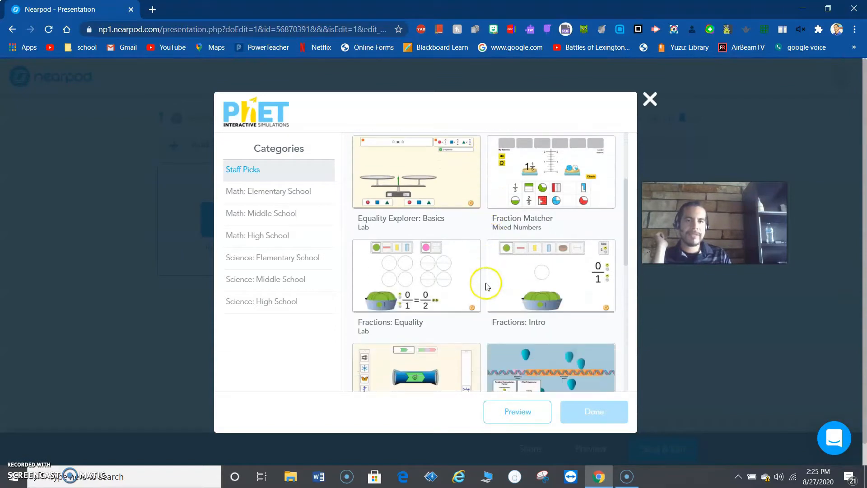
{"action": "scroll", "coordinate": [358, 242], "scroll_direction": "down", "scroll_amount": 1}
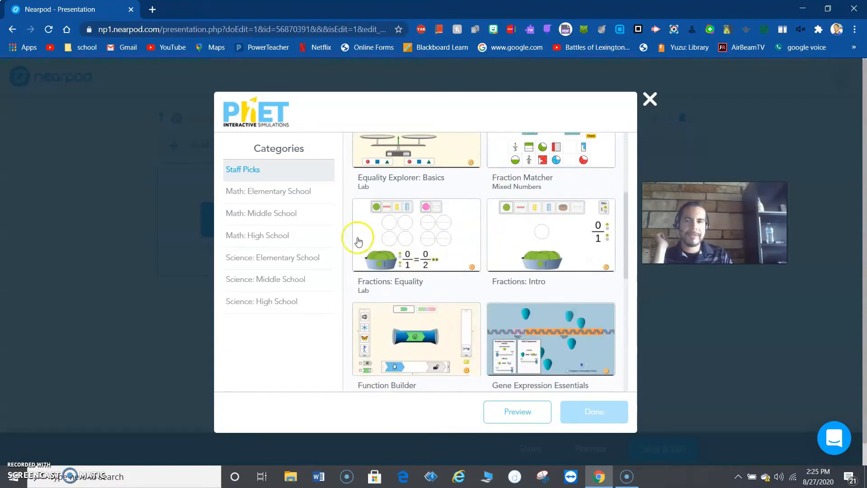
{"action": "left_click", "coordinate": [284, 211]}
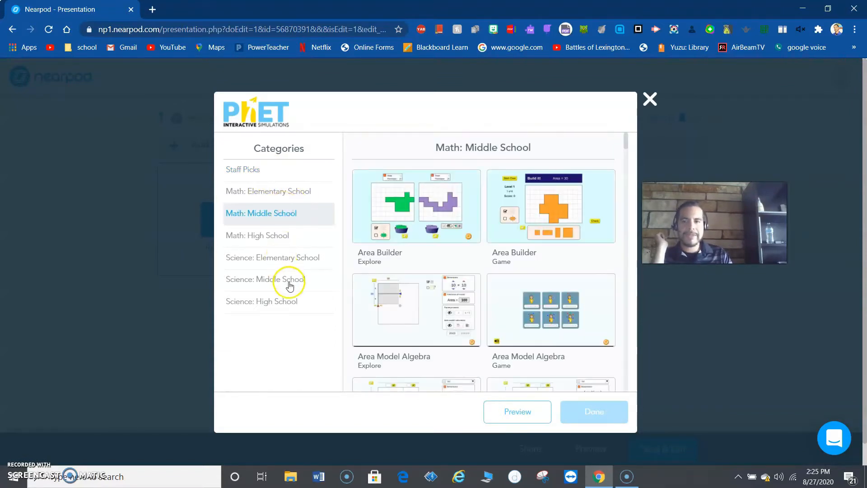
{"action": "scroll", "coordinate": [364, 245], "scroll_direction": "down", "scroll_amount": 4}
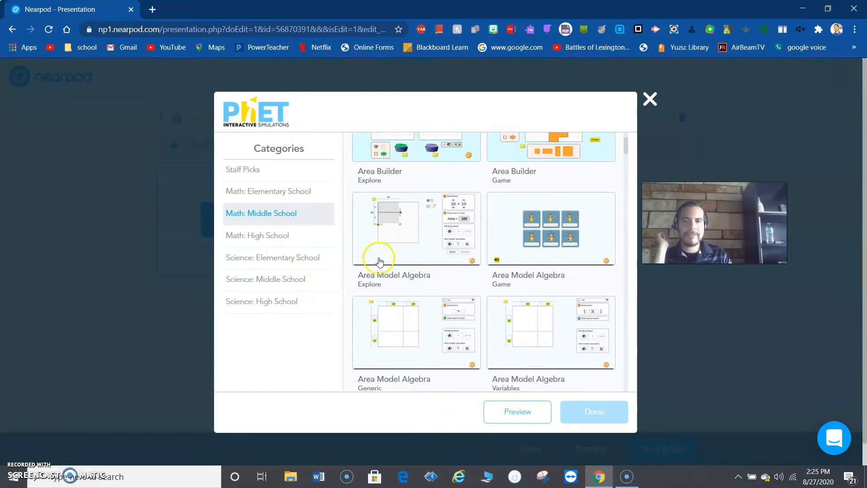
{"action": "scroll", "coordinate": [395, 270], "scroll_direction": "down", "scroll_amount": 4}
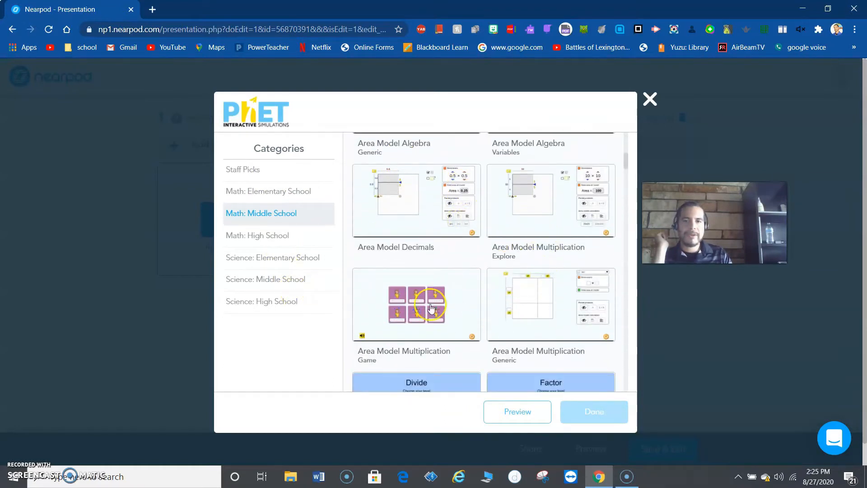
{"action": "scroll", "coordinate": [557, 330], "scroll_direction": "down", "scroll_amount": 4}
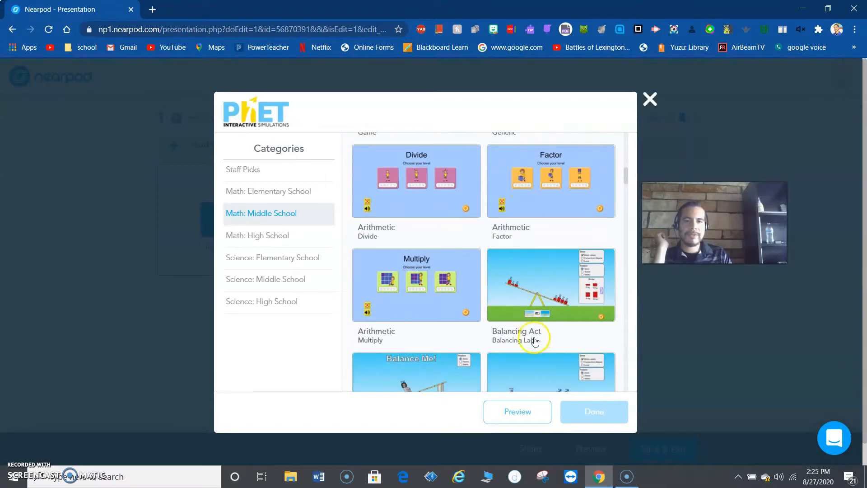
{"action": "left_click", "coordinate": [549, 297]}
{"action": "left_click", "coordinate": [594, 411]}
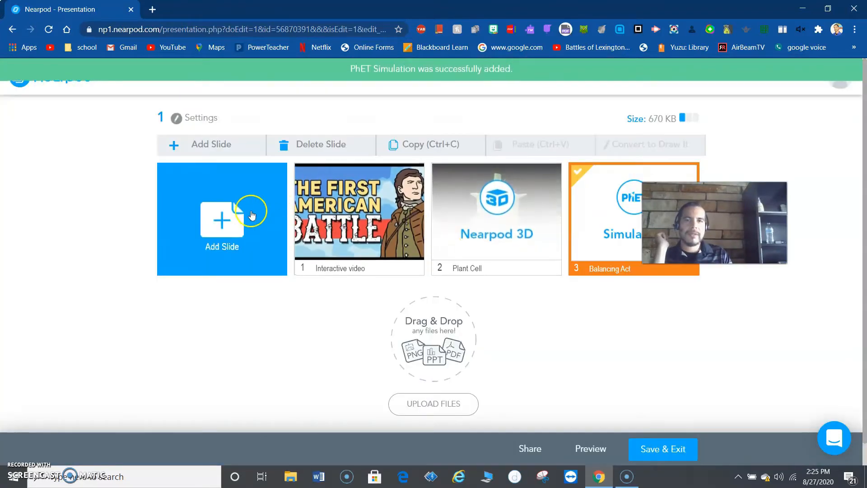
- Add a Field Trip slide with the destination Great Wall of China, Juyongguan Pass 9
{"action": "left_click", "coordinate": [248, 211]}
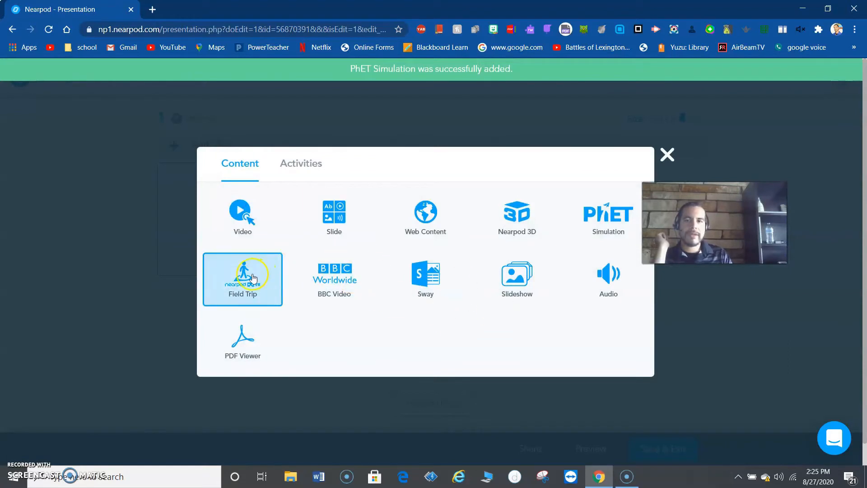
{"action": "left_click", "coordinate": [254, 277]}
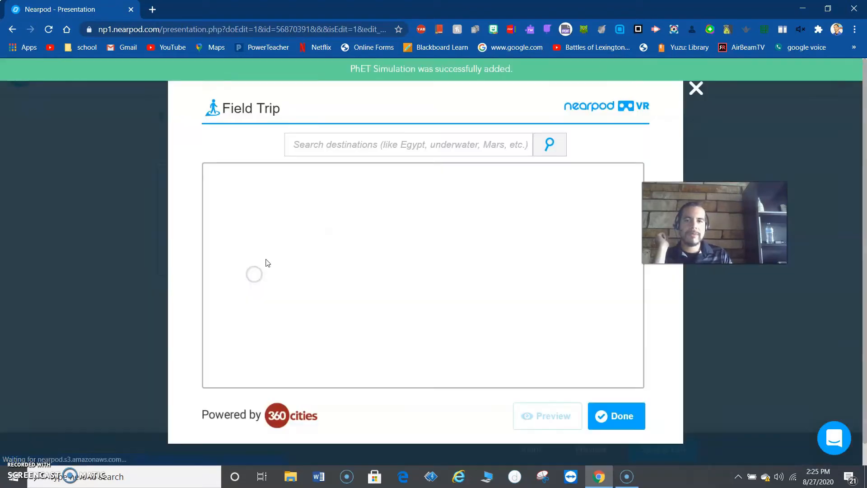
{"action": "left_click", "coordinate": [298, 148]}
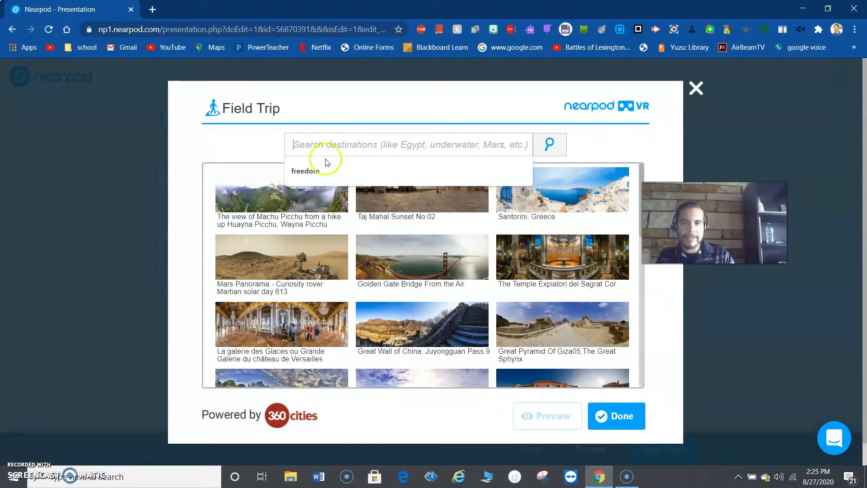
{"action": "scroll", "coordinate": [426, 312], "scroll_direction": "down", "scroll_amount": 2}
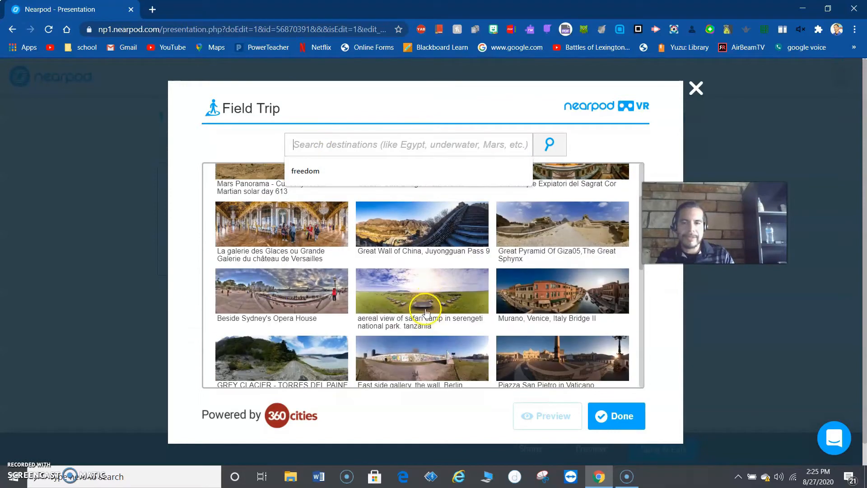
{"action": "left_click", "coordinate": [405, 231]}
{"action": "left_click", "coordinate": [606, 418]}
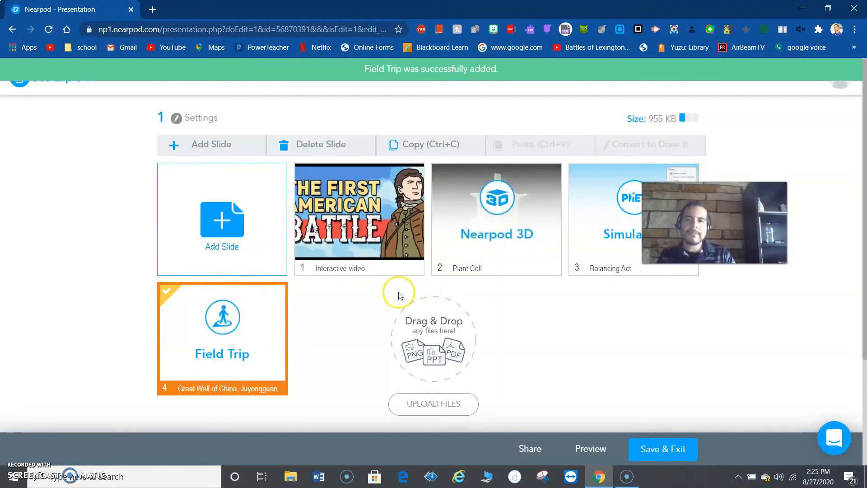
- Add the BBC video Federalists vs. Democrats from the History category as a new slide
{"action": "left_click", "coordinate": [168, 229]}
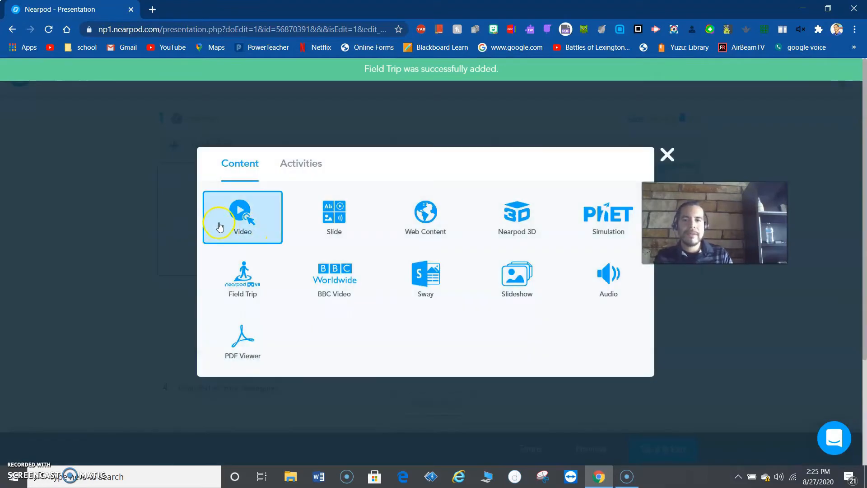
{"action": "left_click", "coordinate": [343, 269]}
{"action": "scroll", "coordinate": [428, 302], "scroll_direction": "down", "scroll_amount": 1}
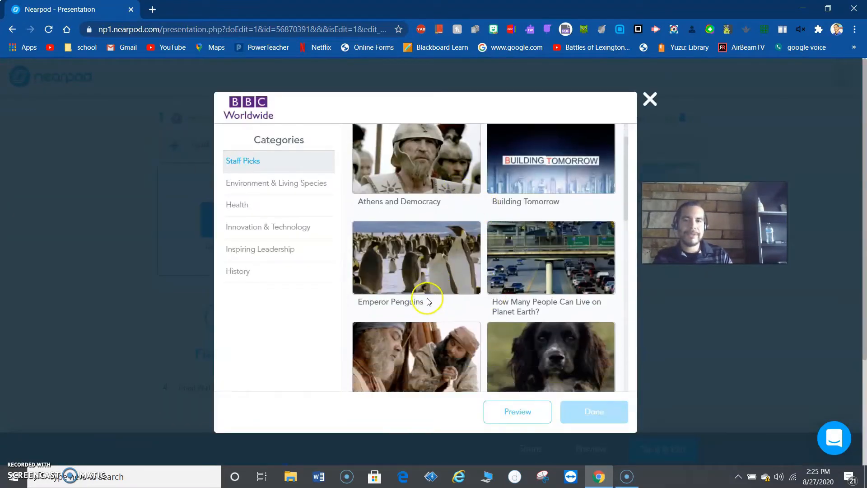
{"action": "left_click", "coordinate": [454, 282]}
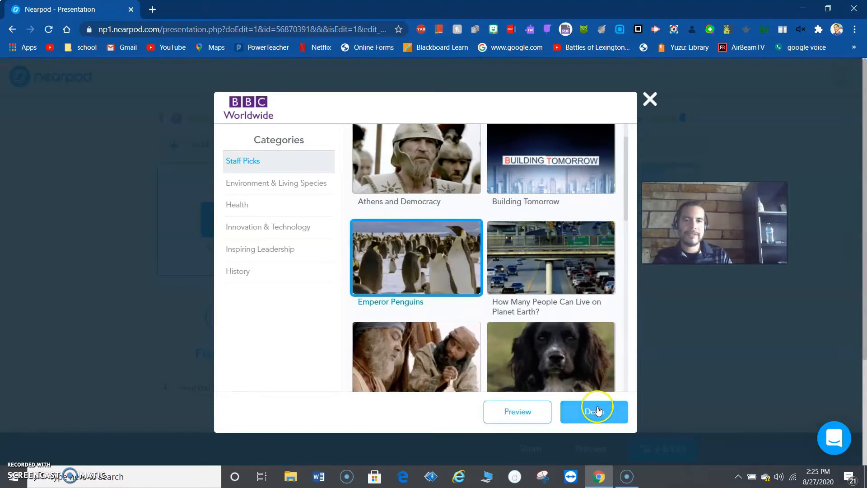
{"action": "scroll", "coordinate": [433, 294], "scroll_direction": "down", "scroll_amount": 3}
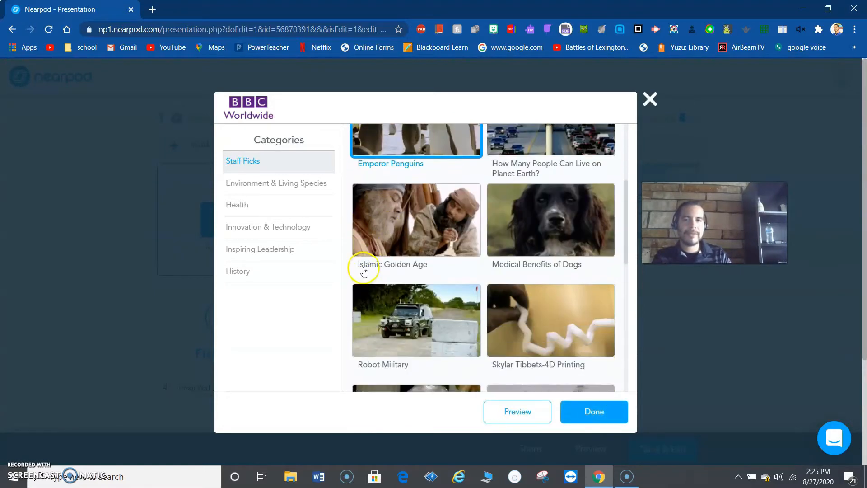
{"action": "left_click", "coordinate": [302, 272]}
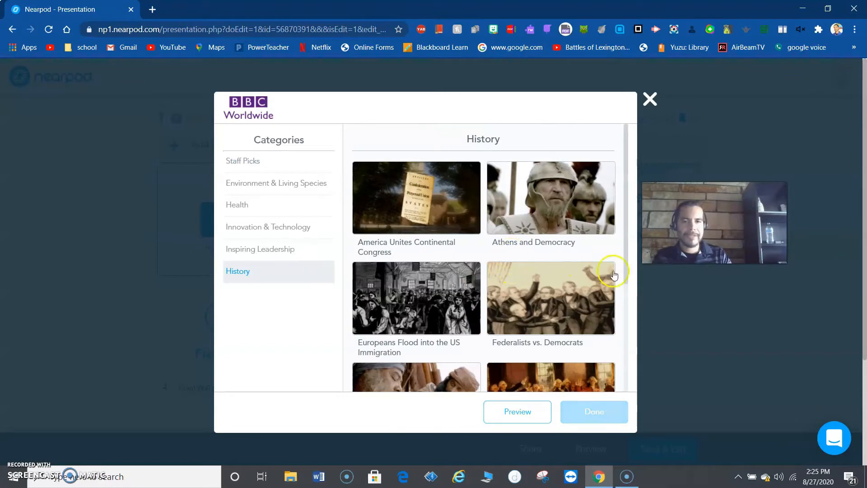
{"action": "left_click", "coordinate": [509, 310]}
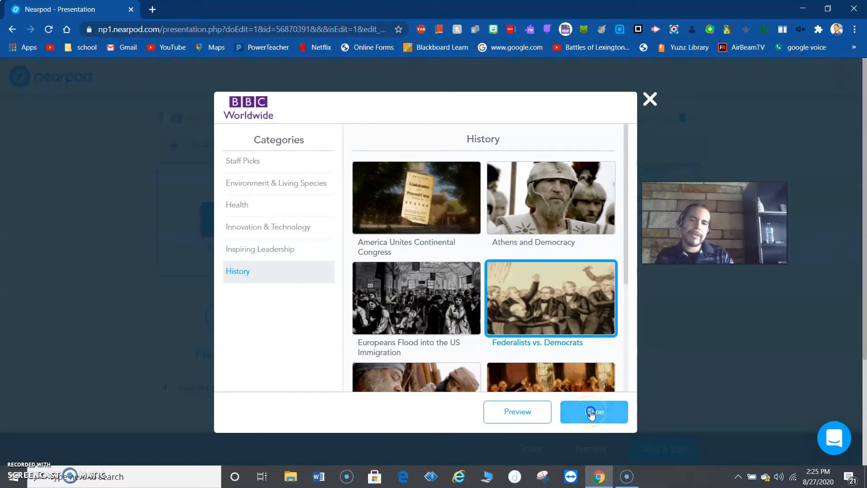
{"action": "left_click", "coordinate": [592, 412]}
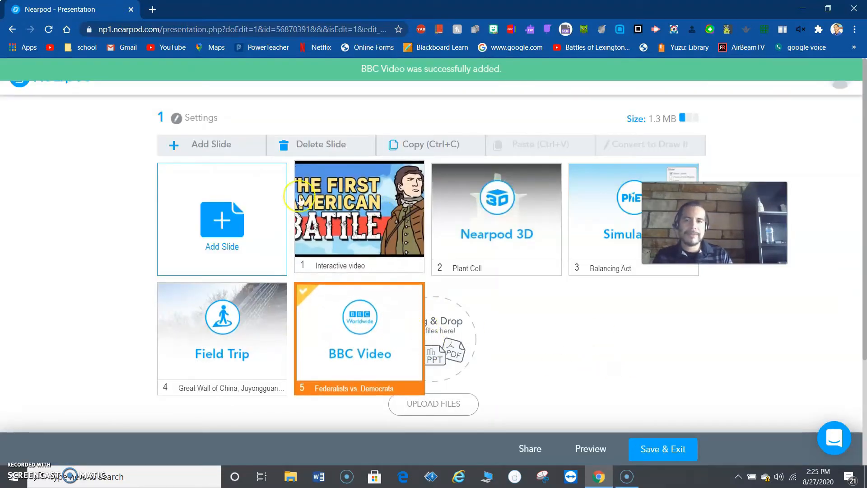
- Add the Sway Leaning Tower of Pisa, Italy from the Staff Picks category as a new slide
{"action": "left_click", "coordinate": [239, 234]}
{"action": "left_click", "coordinate": [425, 282]}
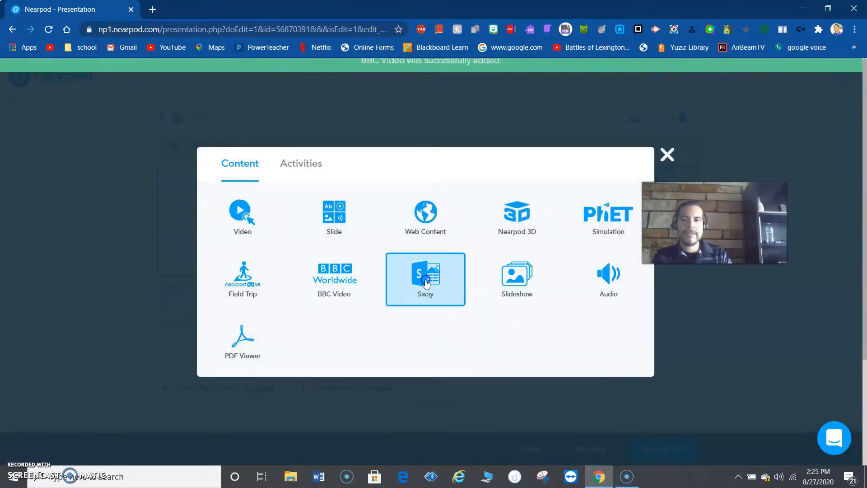
{"action": "scroll", "coordinate": [389, 267], "scroll_direction": "down", "scroll_amount": 3}
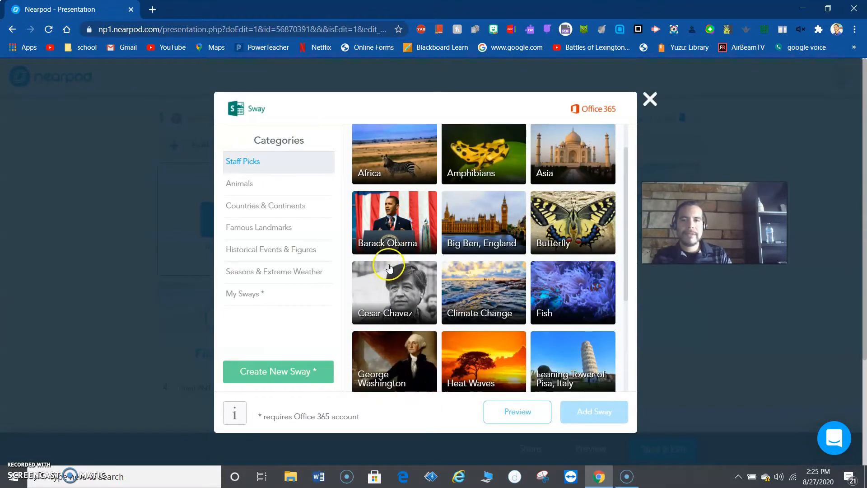
{"action": "scroll", "coordinate": [389, 268], "scroll_direction": "down", "scroll_amount": 4}
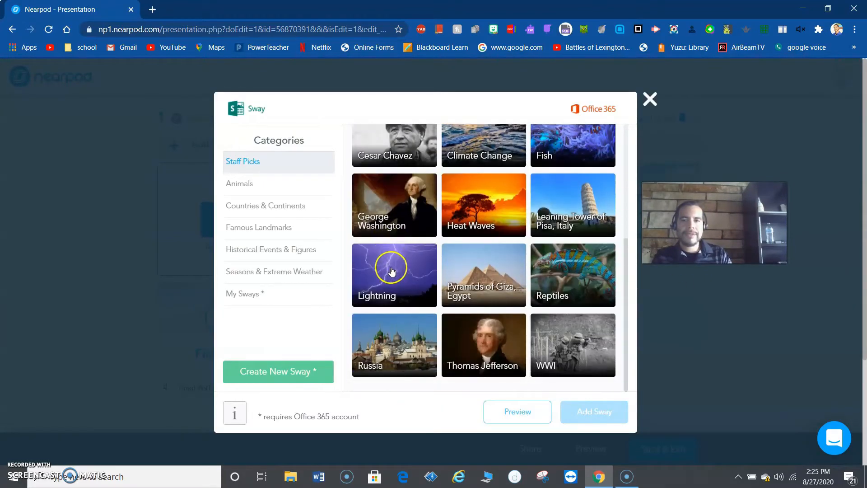
{"action": "left_click", "coordinate": [568, 205]}
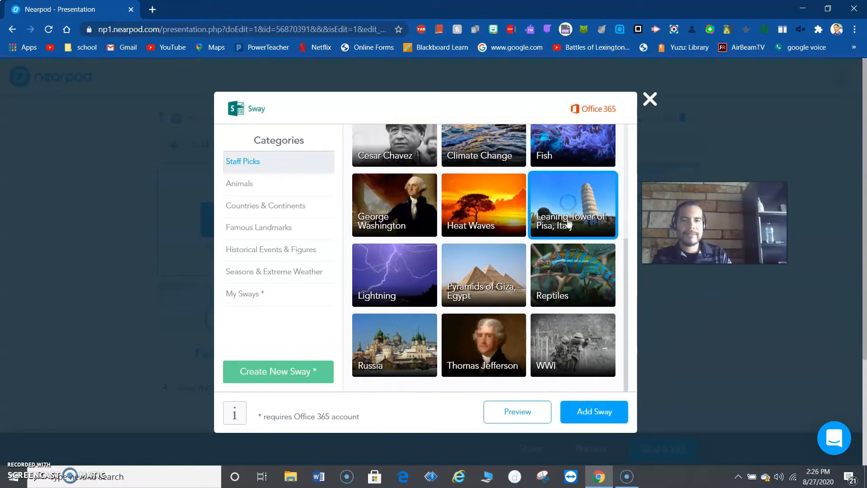
{"action": "left_click", "coordinate": [593, 412]}
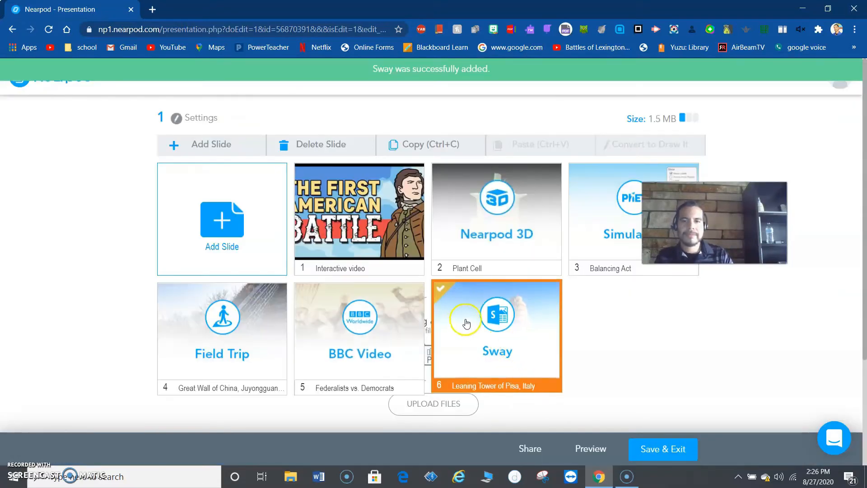
- Look at the upload options for Slideshow and Audio content, closing each without adding a file
{"action": "left_click", "coordinate": [266, 206]}
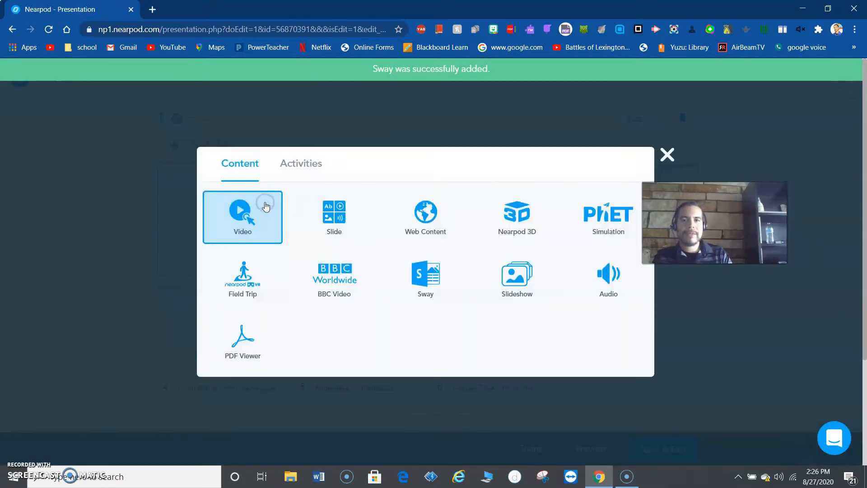
{"action": "left_click", "coordinate": [518, 282]}
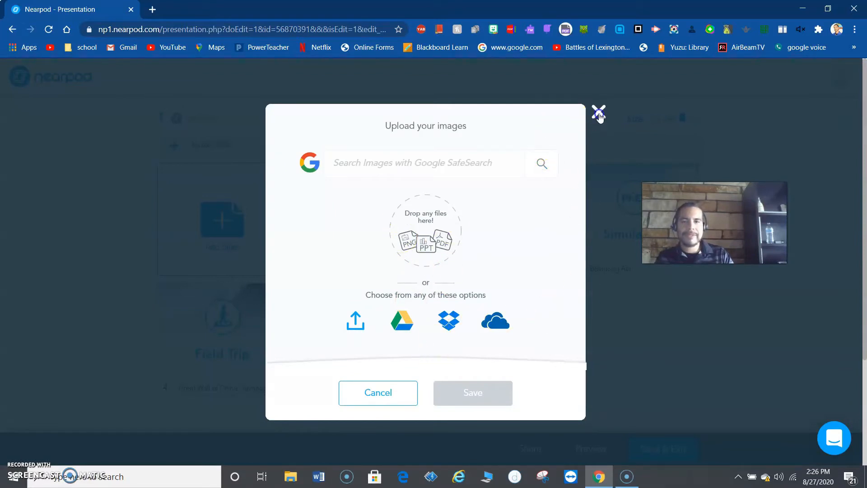
{"action": "left_click", "coordinate": [599, 113]}
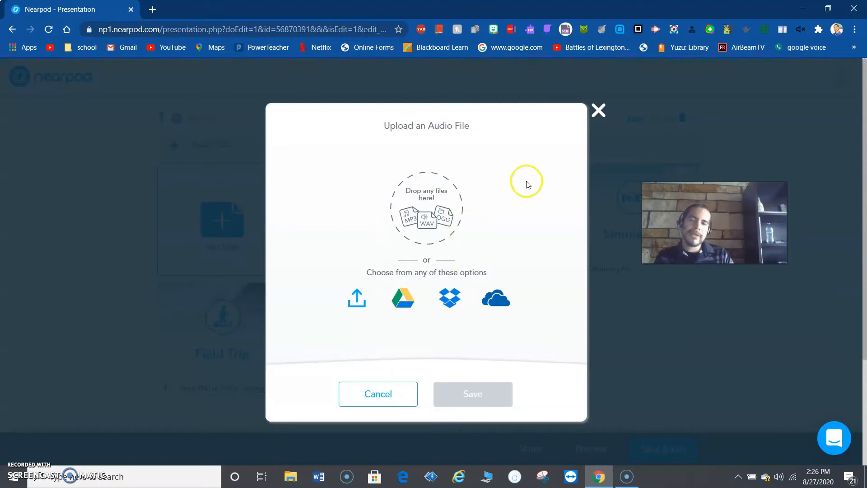
{"action": "left_click", "coordinate": [599, 112]}
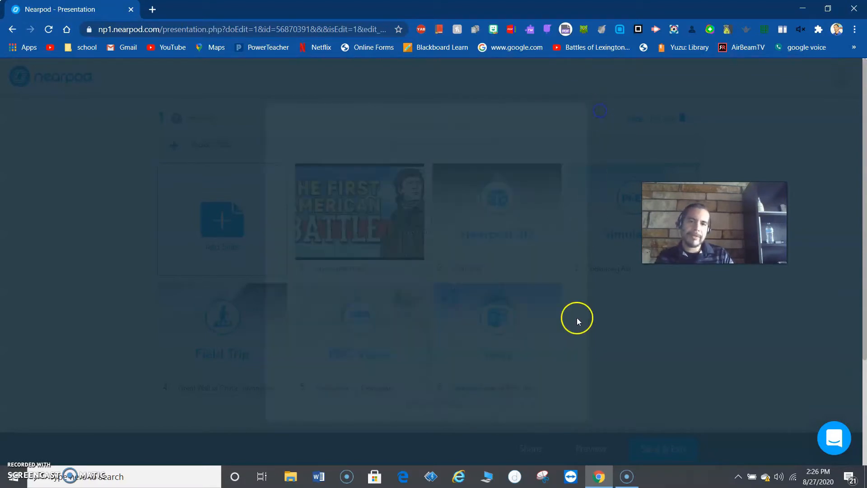
- Add the PDF file Assignments 4 from the computer's Desktop folder as a PDF Viewer slide
{"action": "left_click", "coordinate": [269, 346]}
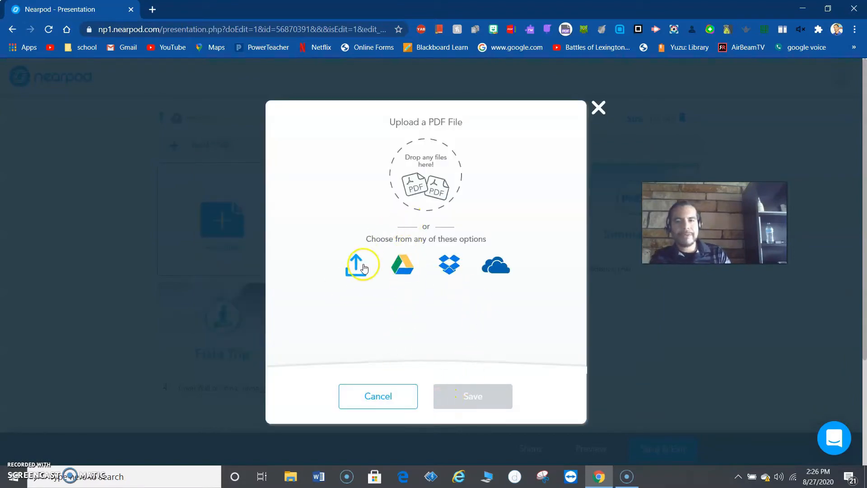
{"action": "left_click", "coordinate": [357, 266]}
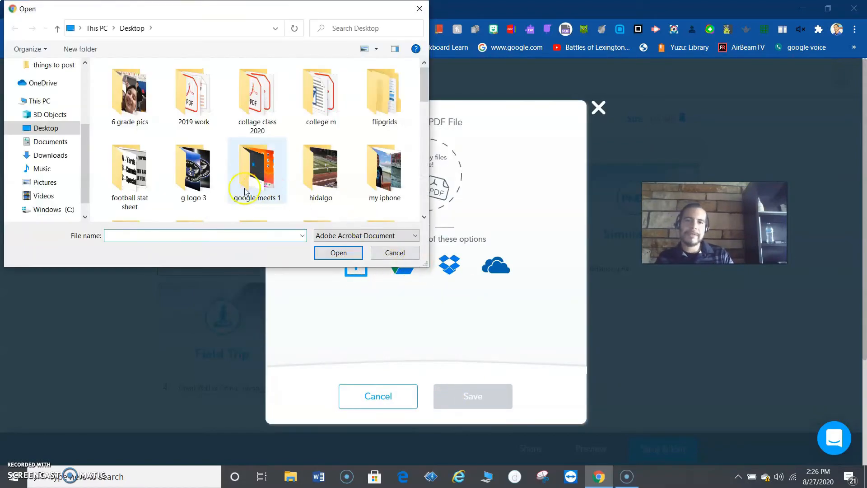
{"action": "scroll", "coordinate": [245, 187], "scroll_direction": "down", "scroll_amount": 5}
{"action": "scroll", "coordinate": [411, 168], "scroll_direction": "down", "scroll_amount": 3}
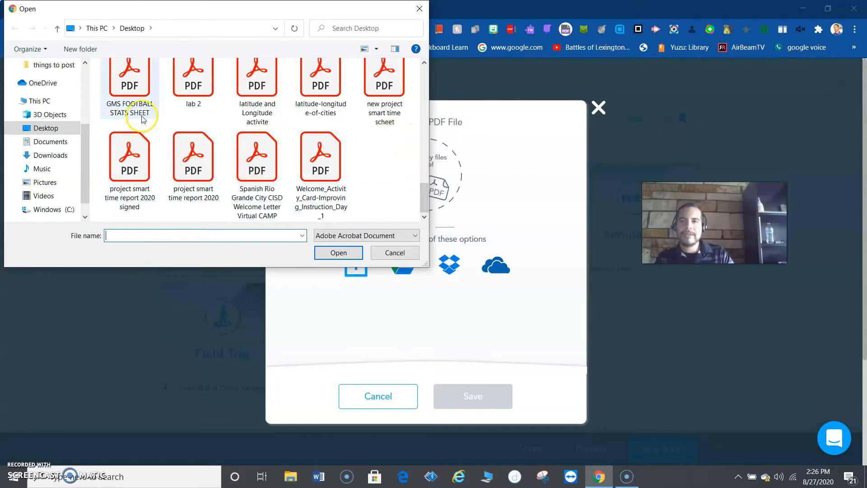
{"action": "scroll", "coordinate": [147, 136], "scroll_direction": "up", "scroll_amount": 3}
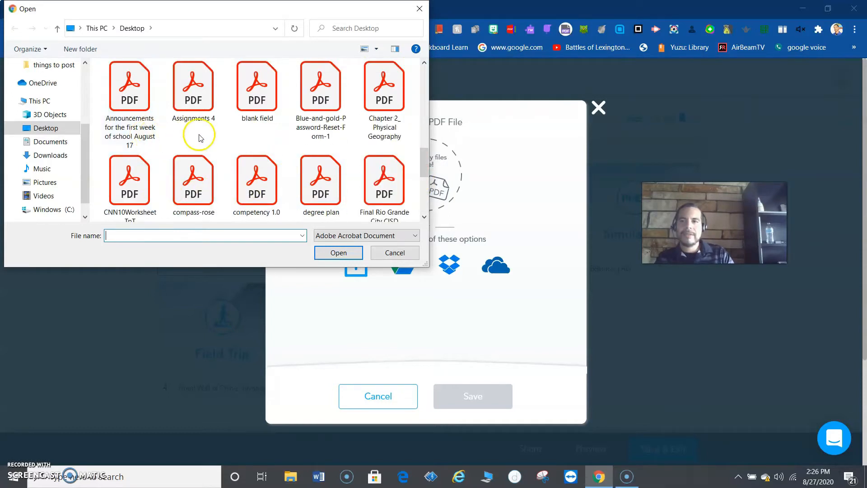
{"action": "left_click", "coordinate": [203, 115]}
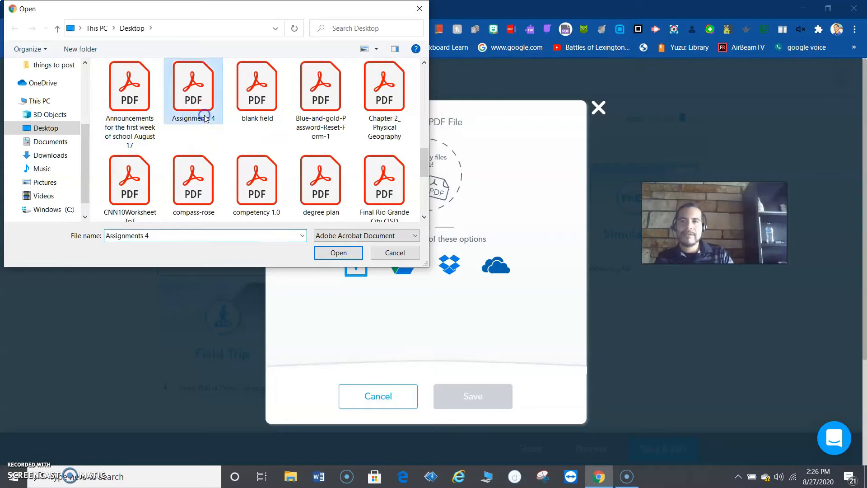
{"action": "left_click", "coordinate": [338, 253]}
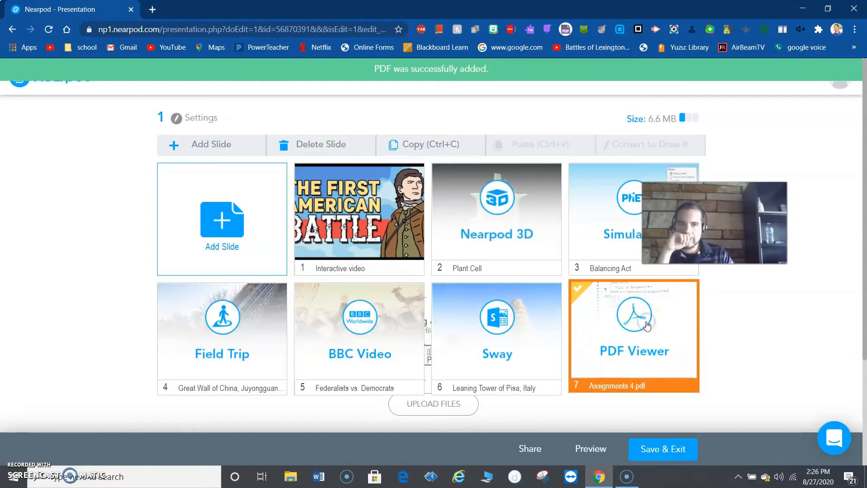
{"action": "left_click", "coordinate": [737, 347]}
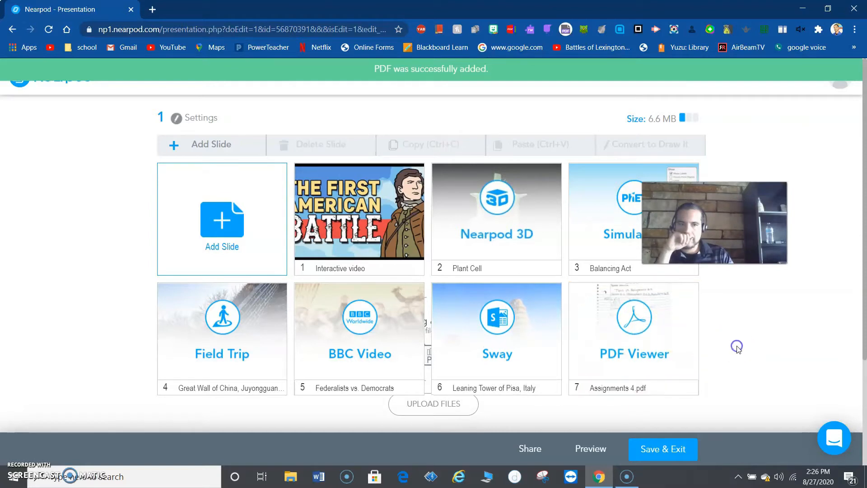
- Preview the lesson as a student and view the open-ended and multiple-choice questions in the interactive video
{"action": "left_click", "coordinate": [587, 448]}
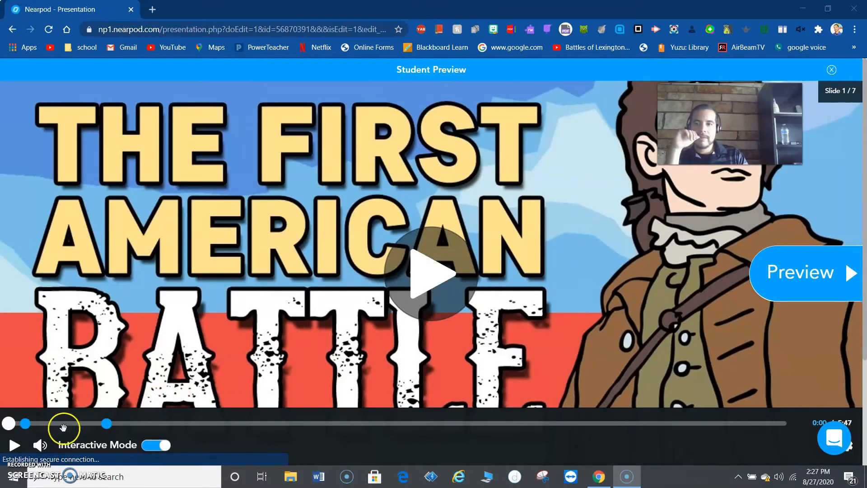
{"action": "left_click", "coordinate": [25, 424]}
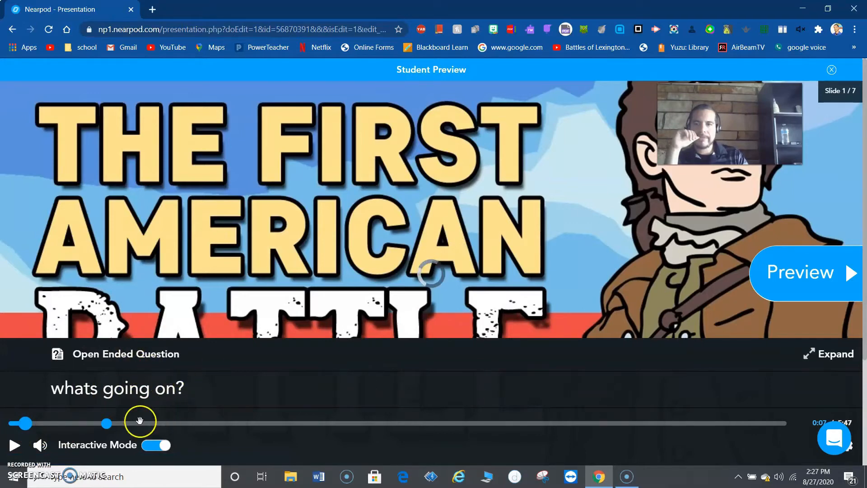
{"action": "left_click", "coordinate": [107, 425]}
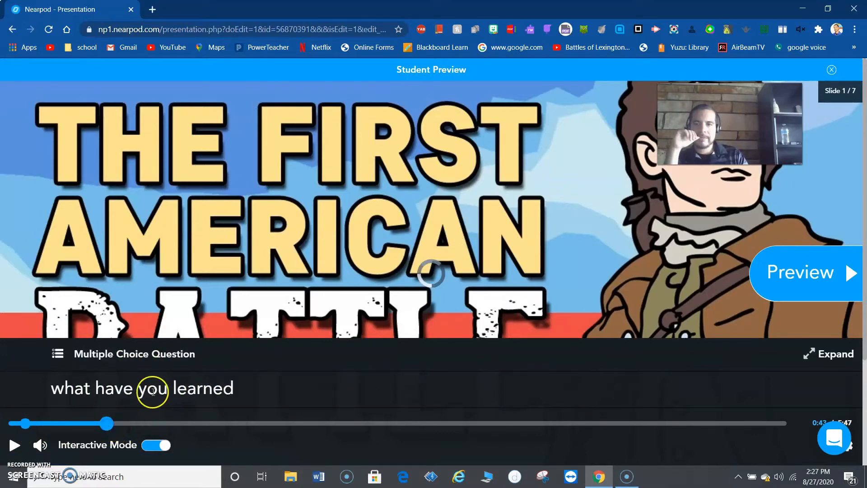
{"action": "left_click", "coordinate": [831, 356]}
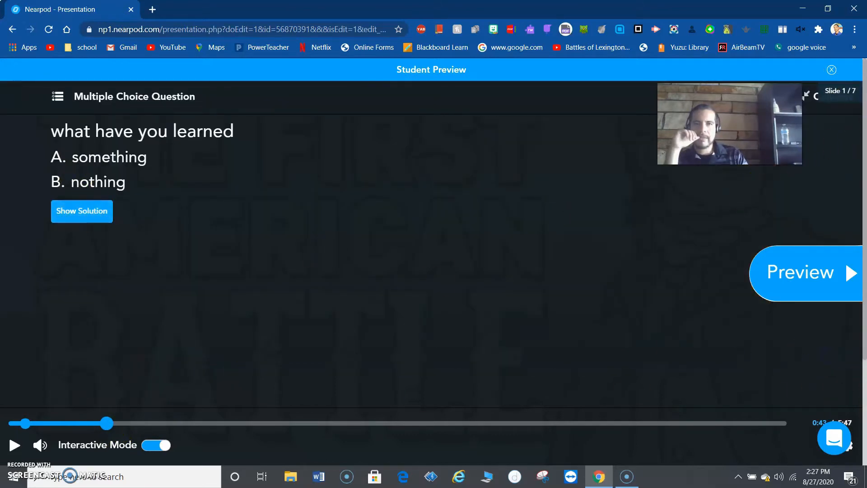
{"action": "left_click", "coordinate": [806, 95]}
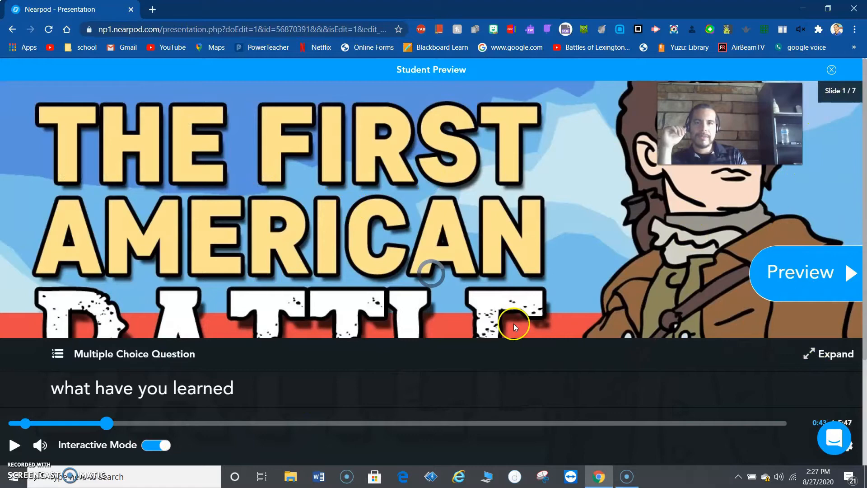
- Advance the preview to the Plant Cell 3D slide and rotate the model
{"action": "left_click", "coordinate": [845, 277]}
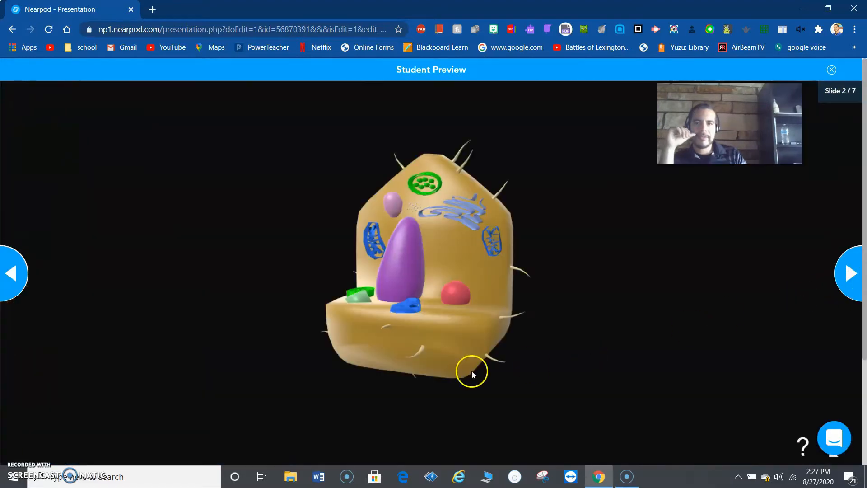
{"action": "left_click_drag", "start_coordinate": [453, 343], "coordinate": [596, 324]}
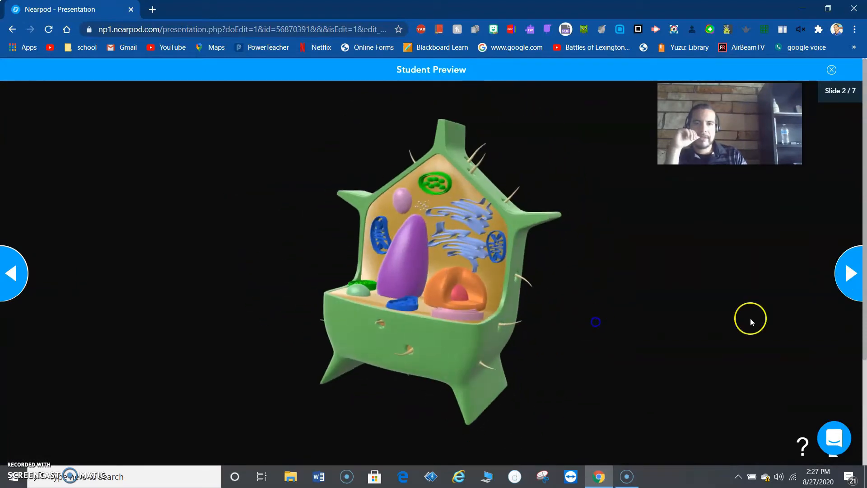
- In the Balancing Act preview, place two 15 kg bricks on the plank's right side and two 20 kg bricks on its left
{"action": "left_click", "coordinate": [851, 273]}
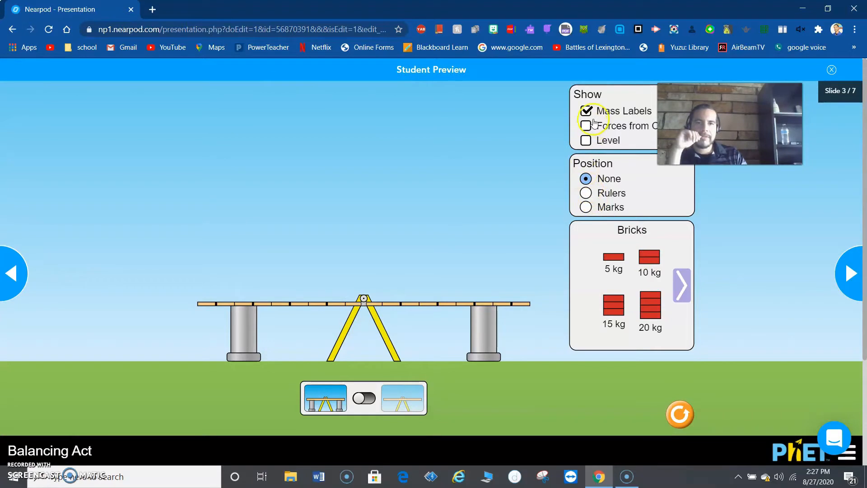
{"action": "left_click", "coordinate": [368, 399]}
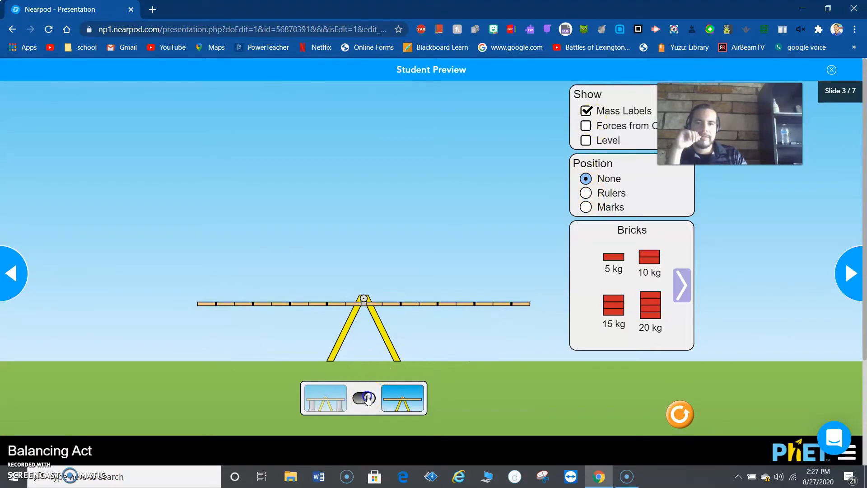
{"action": "left_click", "coordinate": [369, 399]}
{"action": "left_click_drag", "start_coordinate": [612, 308], "coordinate": [459, 301]}
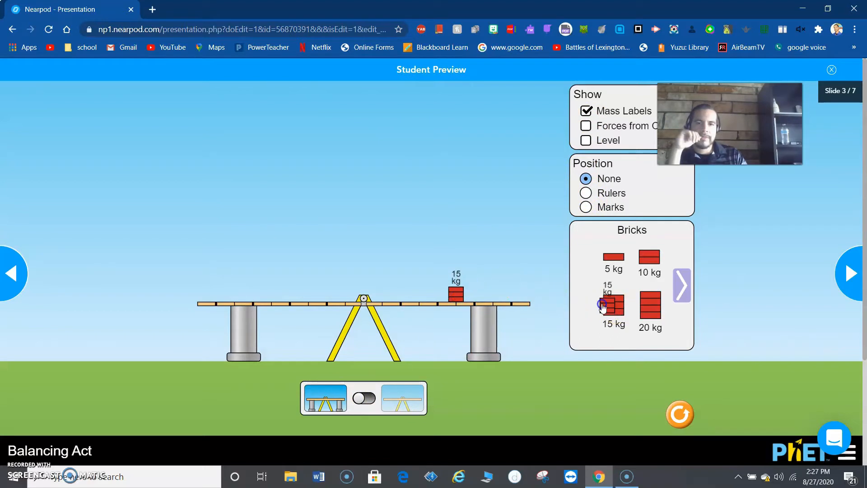
{"action": "left_click_drag", "start_coordinate": [603, 305], "coordinate": [439, 289]}
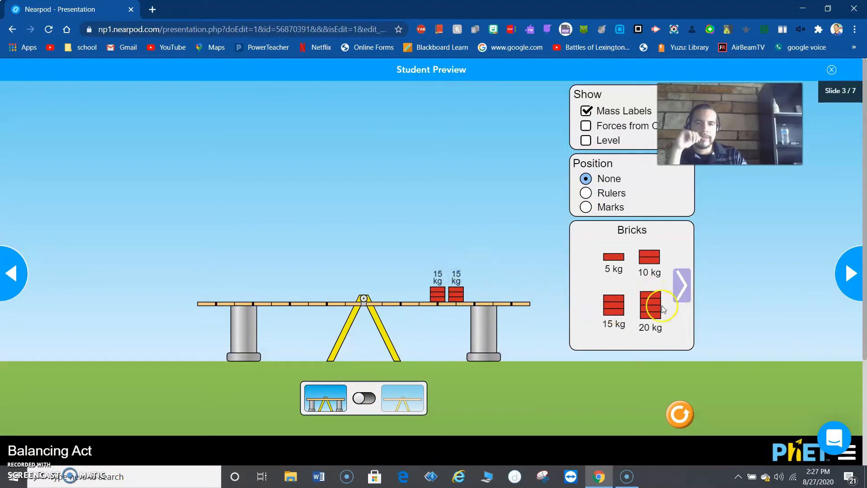
{"action": "left_click_drag", "start_coordinate": [651, 305], "coordinate": [265, 291]}
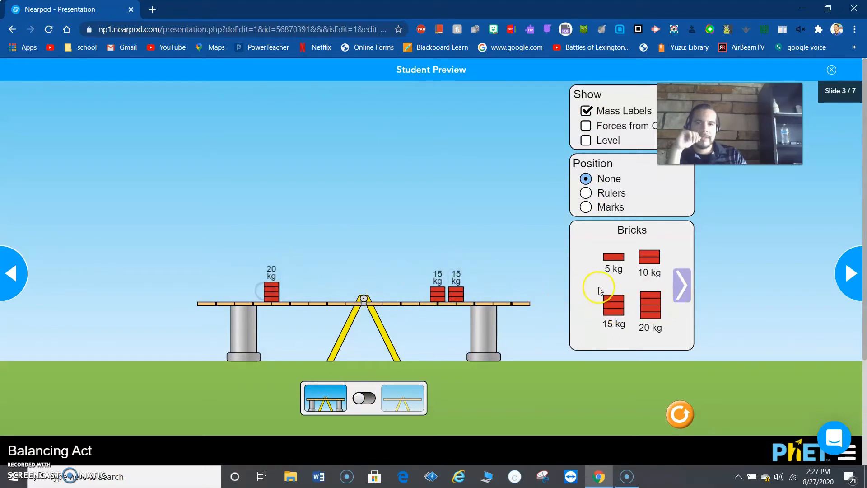
{"action": "left_click_drag", "start_coordinate": [632, 307], "coordinate": [287, 289]}
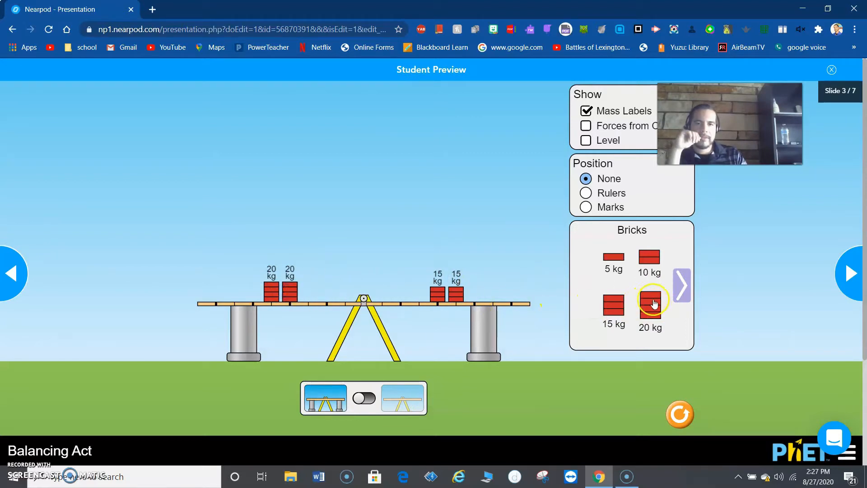
- Seat an 80 kg person on each side of the plank and test the balance by switching the supports off and on
{"action": "left_click", "coordinate": [682, 285]}
{"action": "left_click_drag", "start_coordinate": [650, 291], "coordinate": [288, 219]}
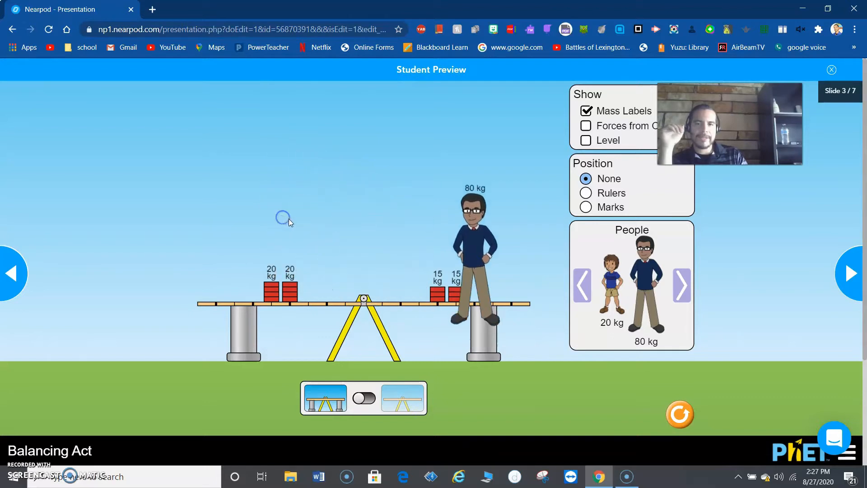
{"action": "left_click_drag", "start_coordinate": [645, 280], "coordinate": [480, 209]}
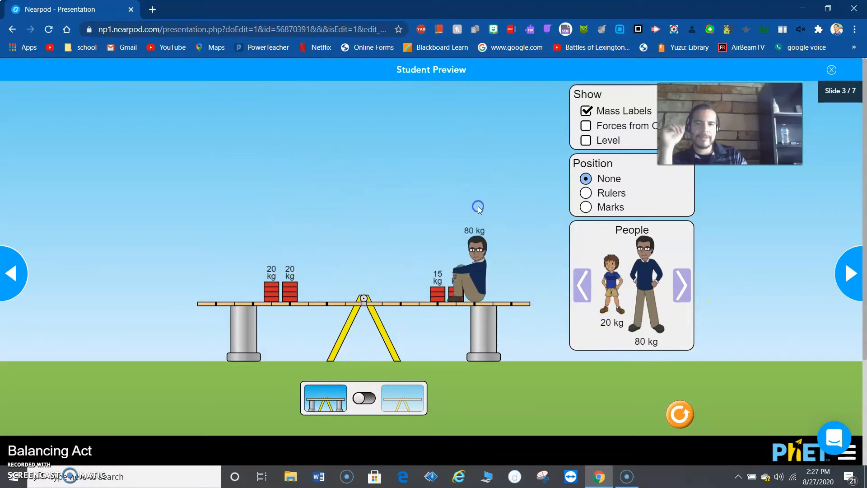
{"action": "left_click_drag", "start_coordinate": [647, 285], "coordinate": [304, 208]}
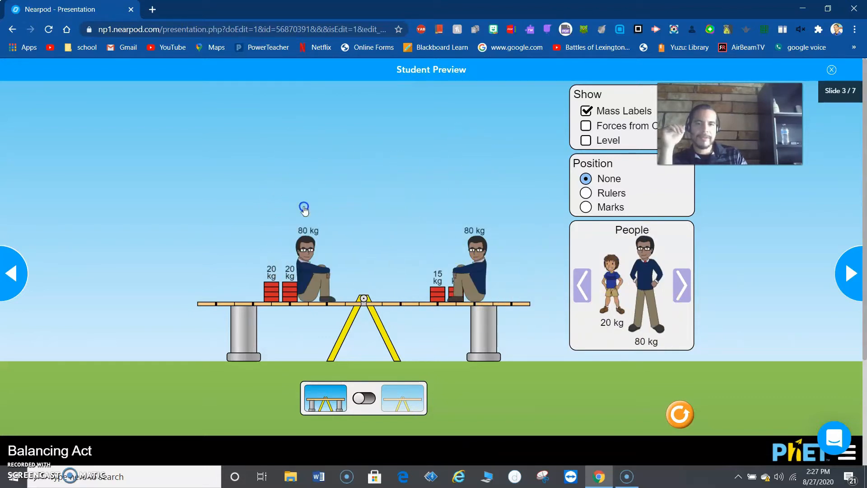
{"action": "left_click", "coordinate": [364, 398]}
{"action": "left_click", "coordinate": [364, 398]}
{"action": "left_click", "coordinate": [365, 398]}
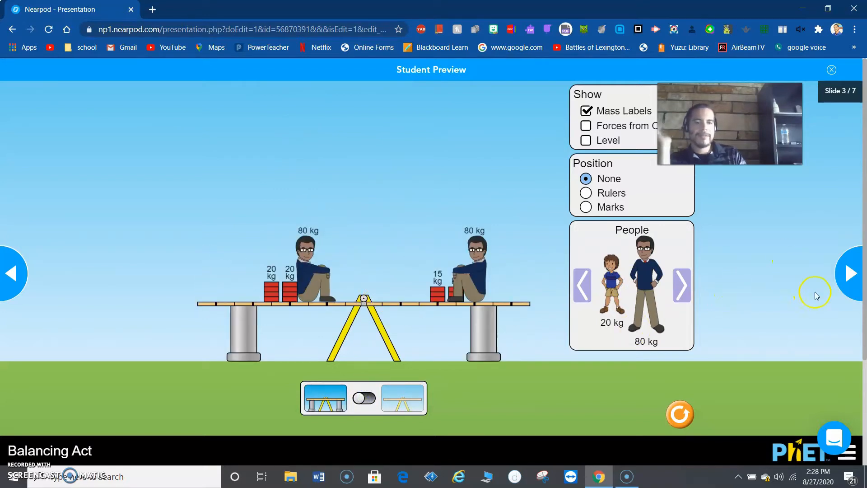
- Advance the preview to the Great Wall slide, look around the 360-degree scene, and try its VR mode before returning to normal view
{"action": "left_click", "coordinate": [852, 274]}
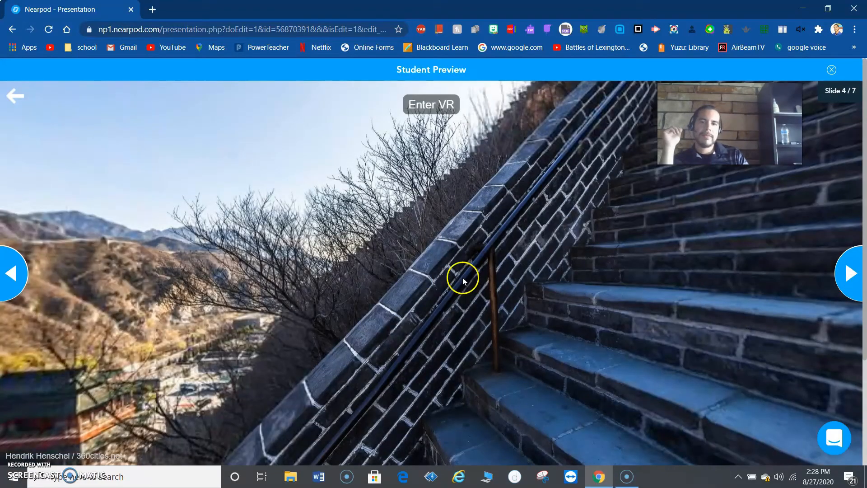
{"action": "left_click_drag", "start_coordinate": [399, 334], "coordinate": [711, 202]}
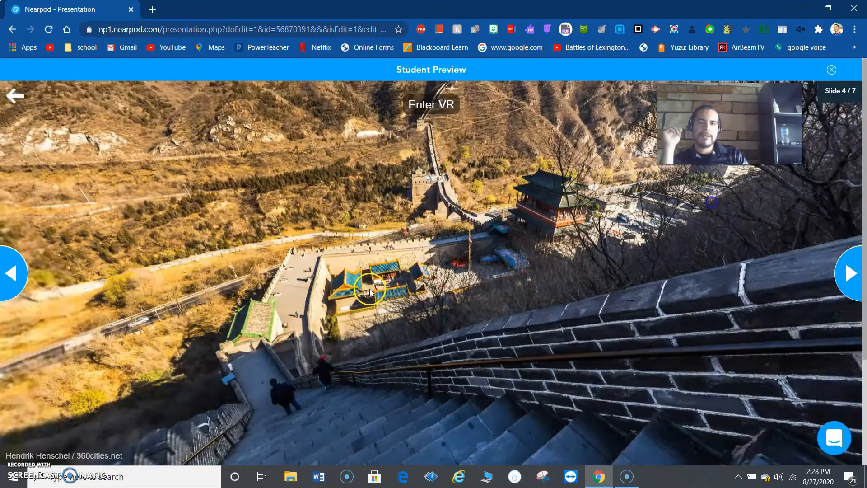
{"action": "left_click_drag", "start_coordinate": [369, 291], "coordinate": [484, 312]}
{"action": "left_click", "coordinate": [438, 116]}
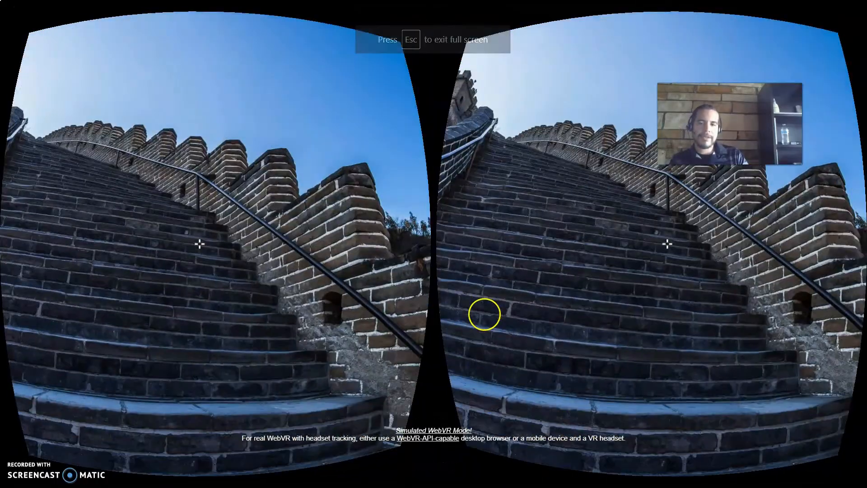
{"action": "key", "text": "Escape"}
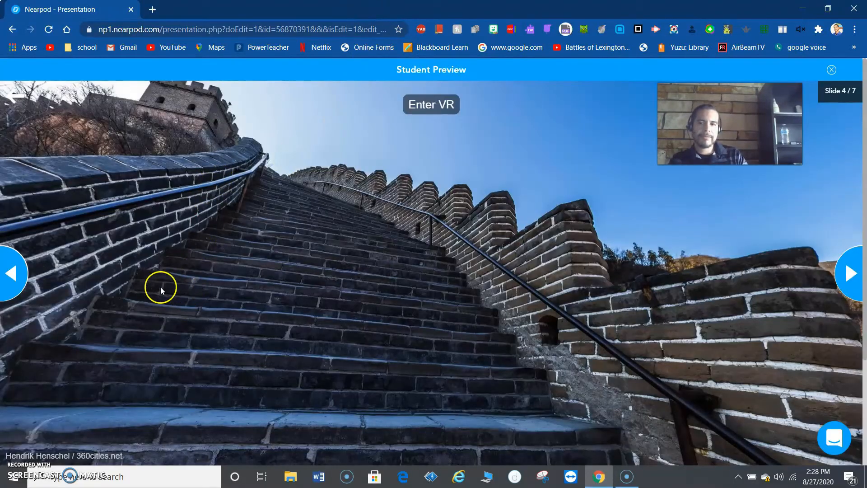
{"action": "left_click_drag", "start_coordinate": [774, 438], "coordinate": [833, 296]}
- Play the video on slide 5 of the student preview, and advance to the Leaning Tower of Pisa slide
{"action": "left_click", "coordinate": [848, 274]}
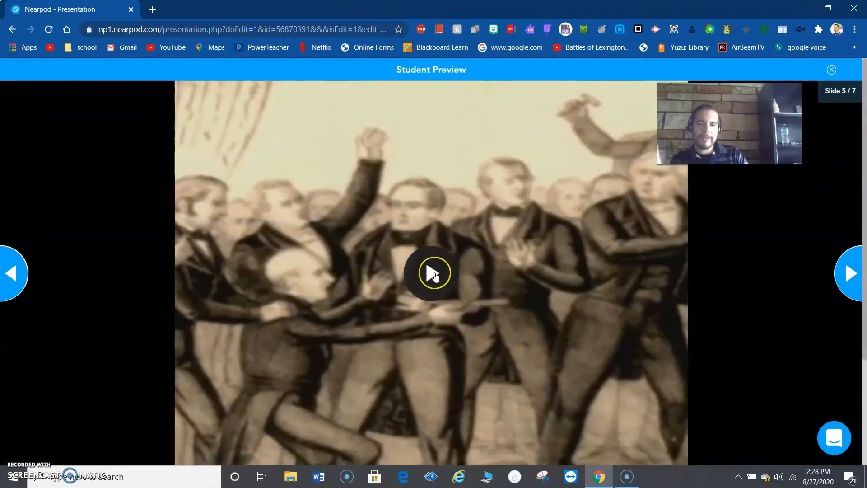
{"action": "left_click", "coordinate": [433, 274]}
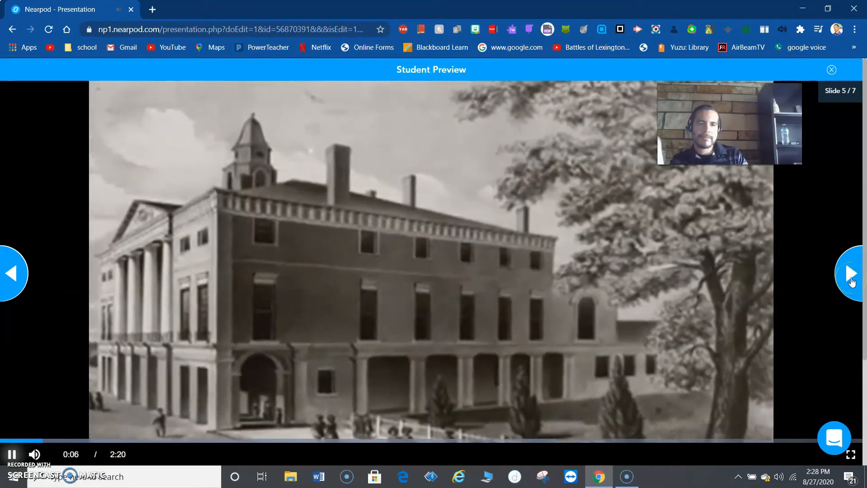
{"action": "left_click", "coordinate": [852, 281]}
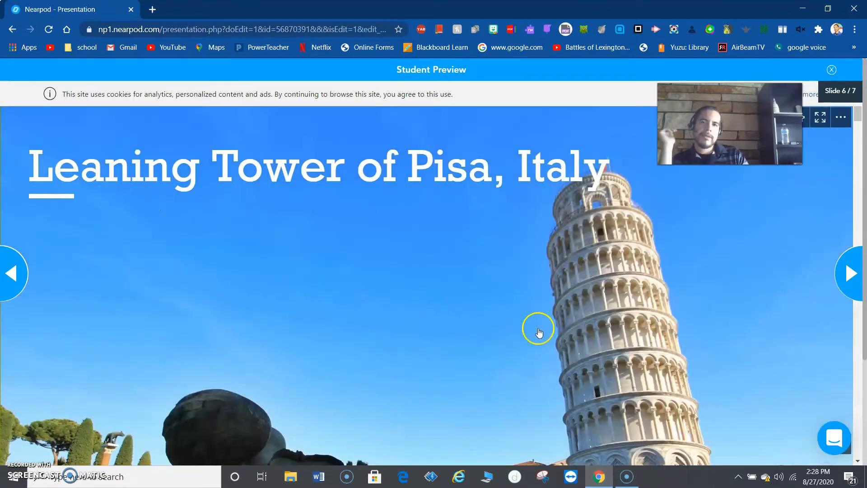
- Open the embedded Leaning Tower of Pisa Sway from slide 6 in its own full-size view
{"action": "left_click_drag", "start_coordinate": [525, 197], "coordinate": [348, 180]}
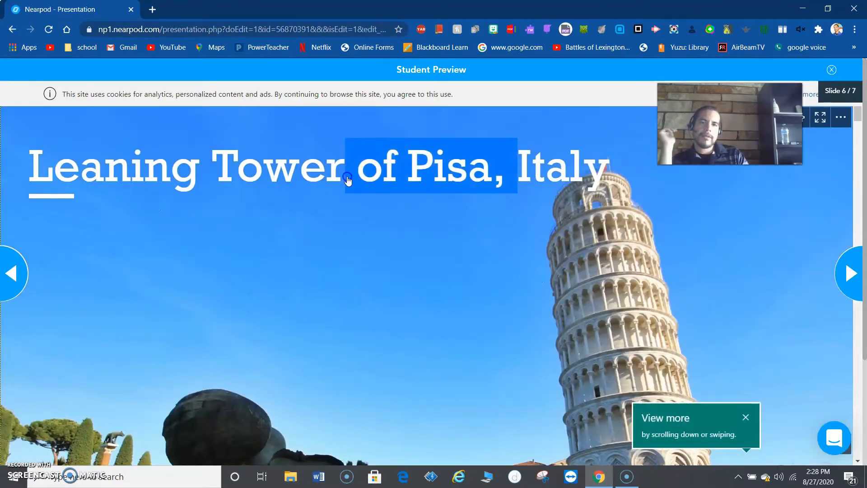
{"action": "left_click", "coordinate": [255, 162]}
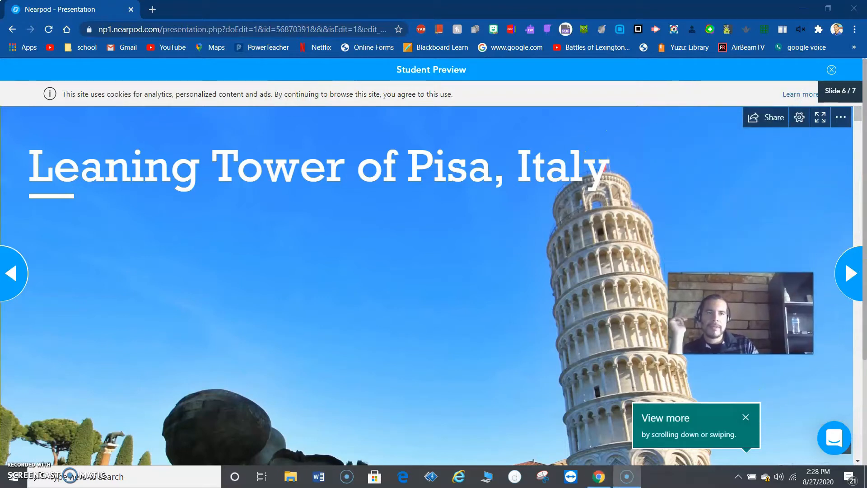
{"action": "left_click", "coordinate": [820, 118]}
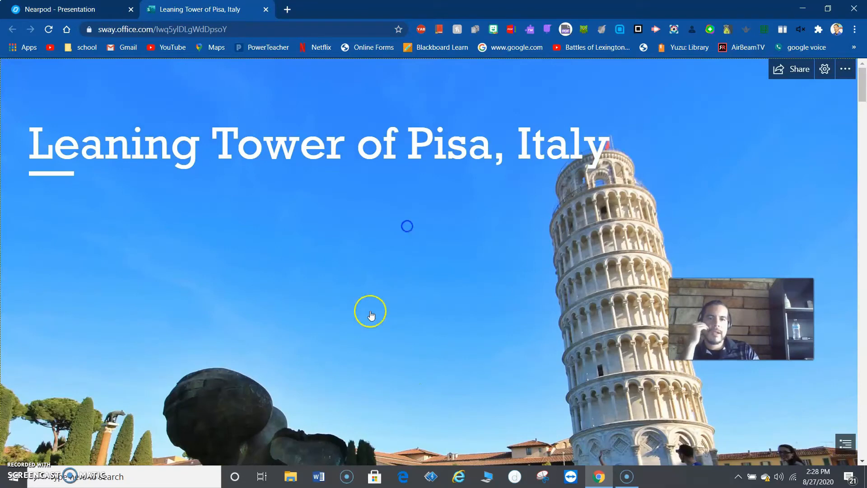
- Go to the Significance section through the Sway's outline and browse the presentation down to its end and back up
{"action": "left_click", "coordinate": [846, 445]}
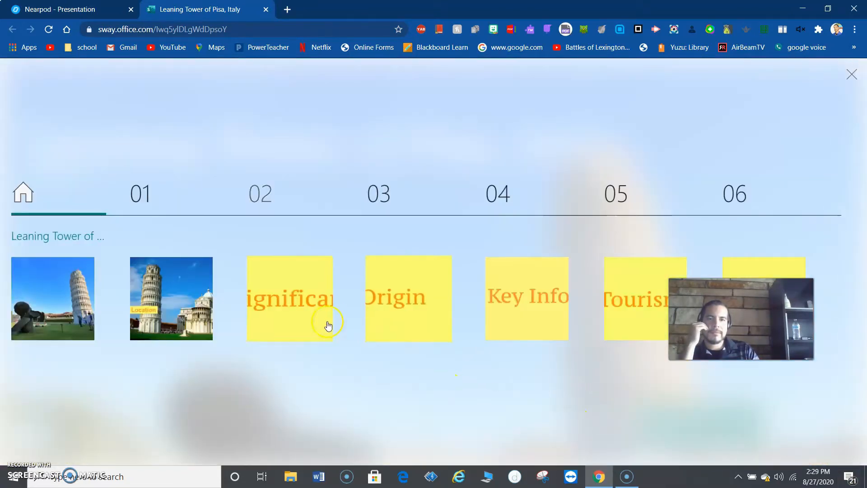
{"action": "left_click", "coordinate": [329, 325]}
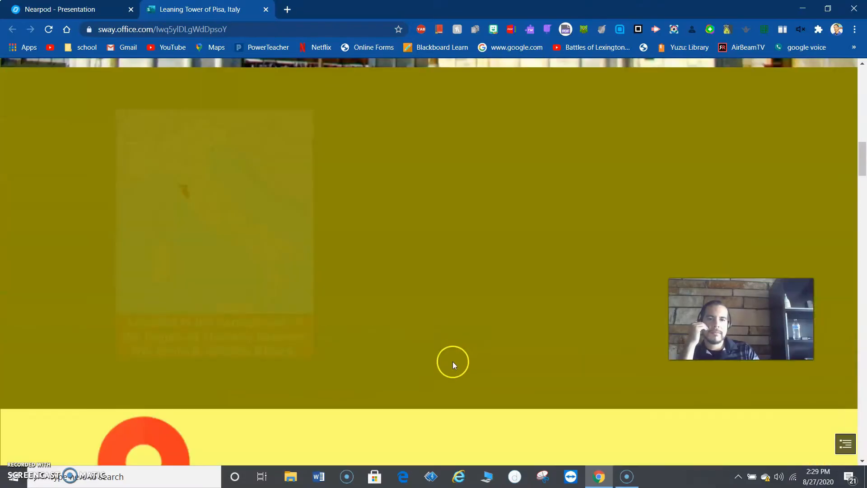
{"action": "scroll", "coordinate": [452, 361], "scroll_direction": "down", "scroll_amount": 14}
{"action": "scroll", "coordinate": [446, 353], "scroll_direction": "up", "scroll_amount": 7}
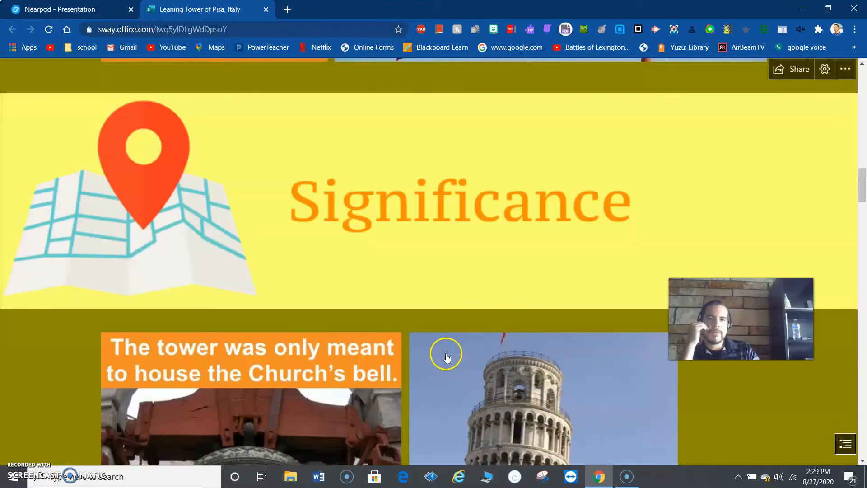
{"action": "scroll", "coordinate": [446, 357], "scroll_direction": "up", "scroll_amount": 10}
{"action": "scroll", "coordinate": [445, 361], "scroll_direction": "down", "scroll_amount": 20}
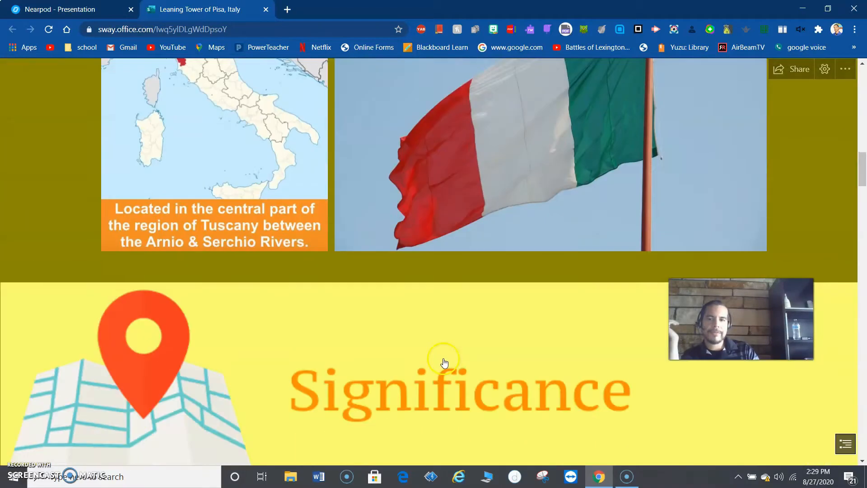
{"action": "scroll", "coordinate": [456, 367], "scroll_direction": "down", "scroll_amount": 20}
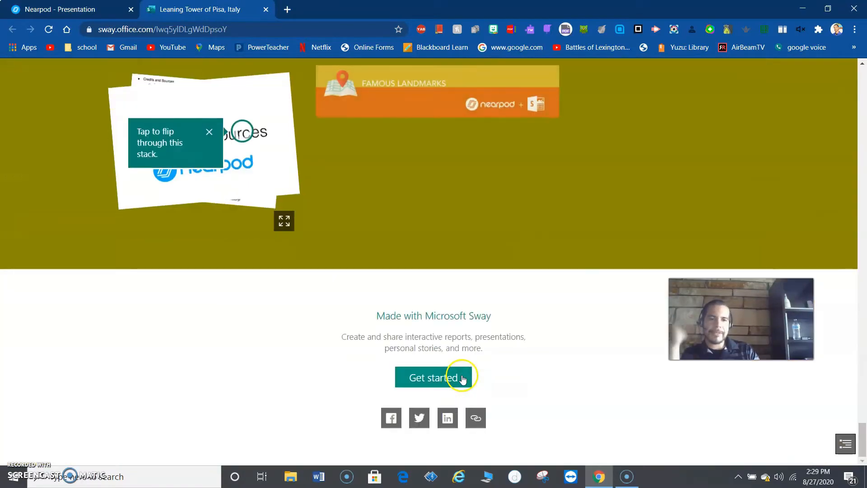
{"action": "scroll", "coordinate": [459, 319], "scroll_direction": "up", "scroll_amount": 10}
{"action": "scroll", "coordinate": [388, 267], "scroll_direction": "up", "scroll_amount": 10}
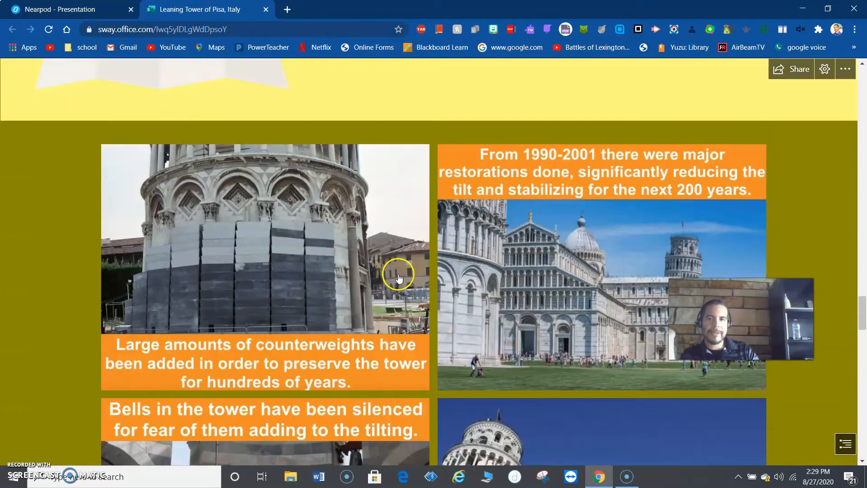
{"action": "scroll", "coordinate": [445, 312], "scroll_direction": "up", "scroll_amount": 5}
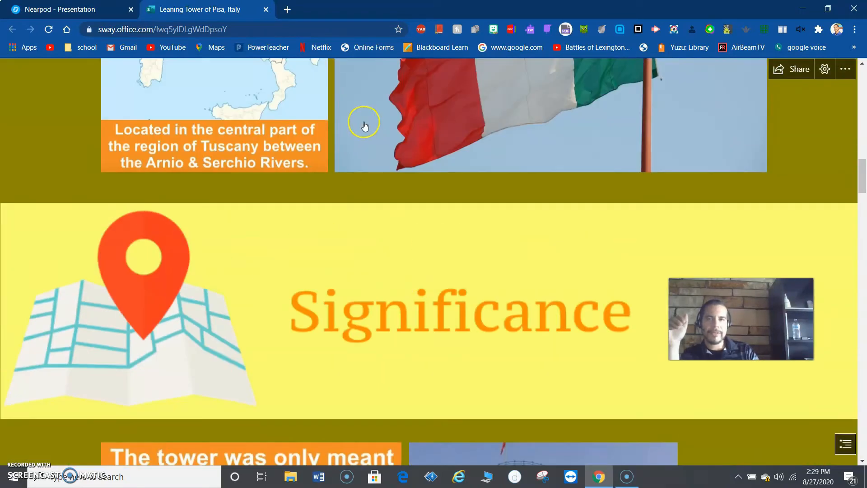
- Close the Sway, go to slide 7 of the student preview, and look through the pages of iconoriginal.pdf
{"action": "left_click", "coordinate": [266, 9]}
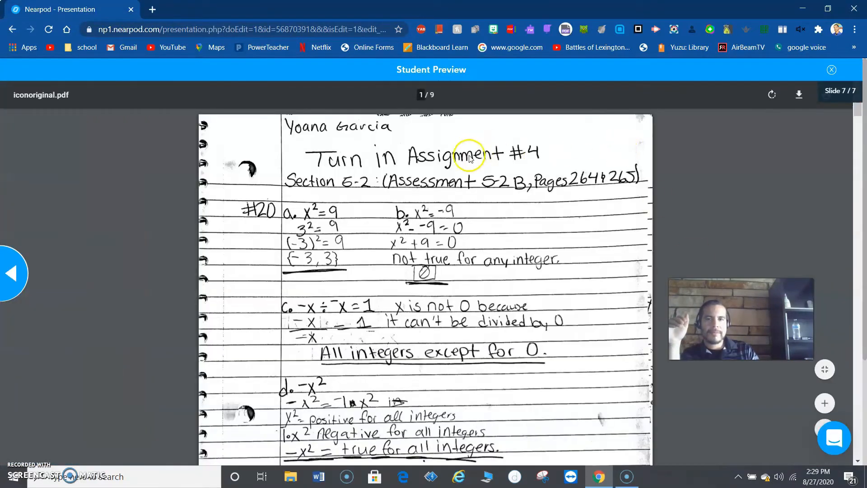
{"action": "scroll", "coordinate": [347, 208], "scroll_direction": "down", "scroll_amount": 9}
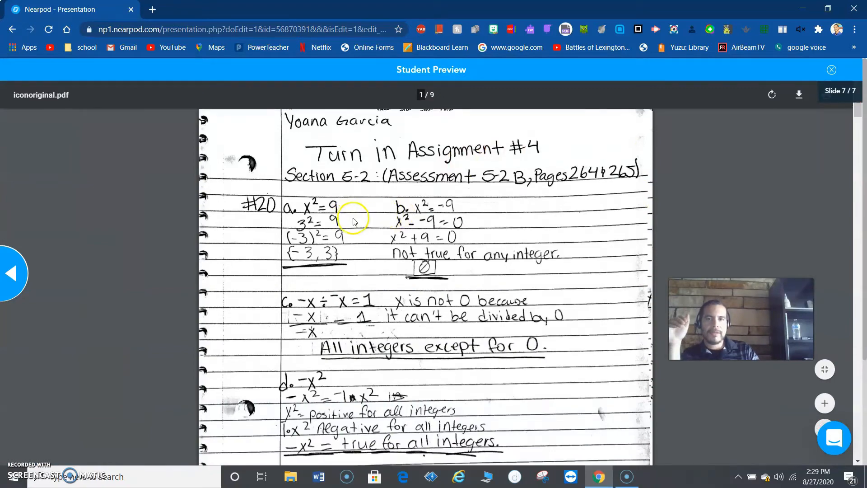
{"action": "scroll", "coordinate": [403, 256], "scroll_direction": "down", "scroll_amount": 12}
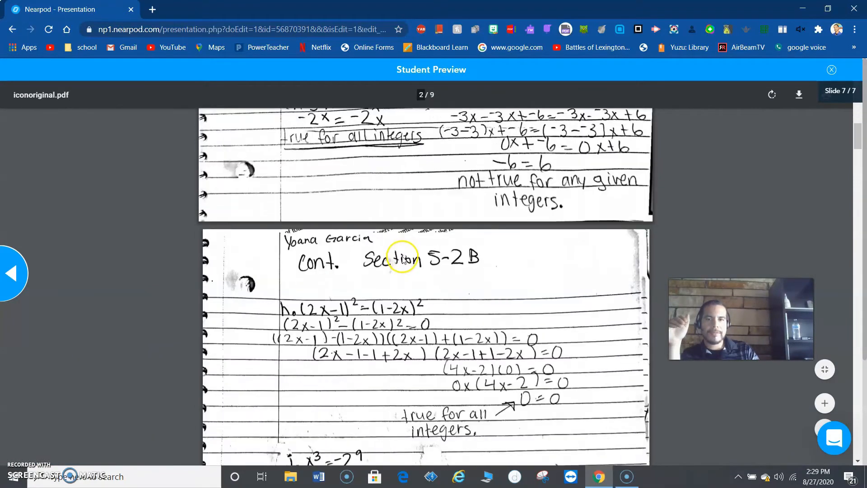
- Look through the handwritten pages of iconoriginal.pdf in the student preview, and close the preview
{"action": "scroll", "coordinate": [407, 256], "scroll_direction": "down", "scroll_amount": 10}
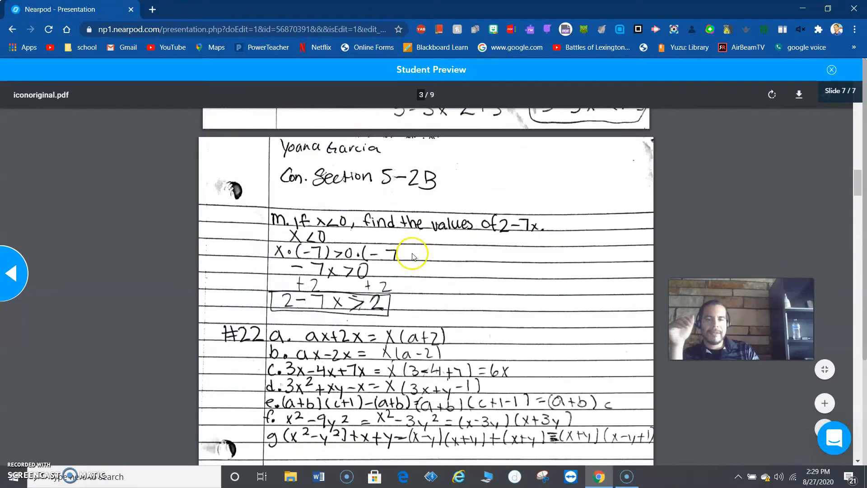
{"action": "scroll", "coordinate": [413, 257], "scroll_direction": "down", "scroll_amount": 12}
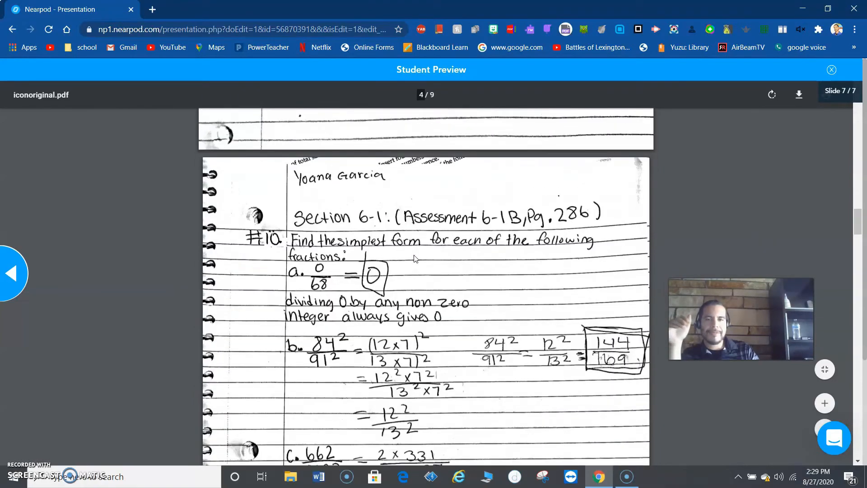
{"action": "scroll", "coordinate": [424, 302], "scroll_direction": "down", "scroll_amount": 12}
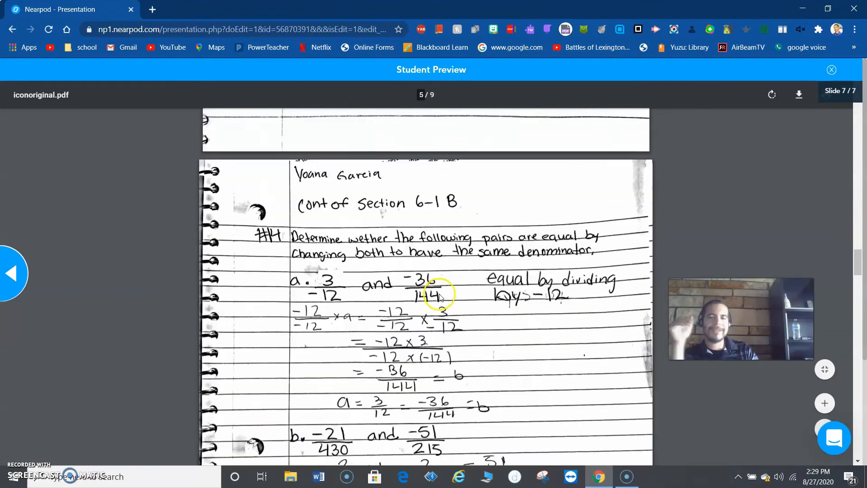
{"action": "scroll", "coordinate": [434, 298], "scroll_direction": "down", "scroll_amount": 5}
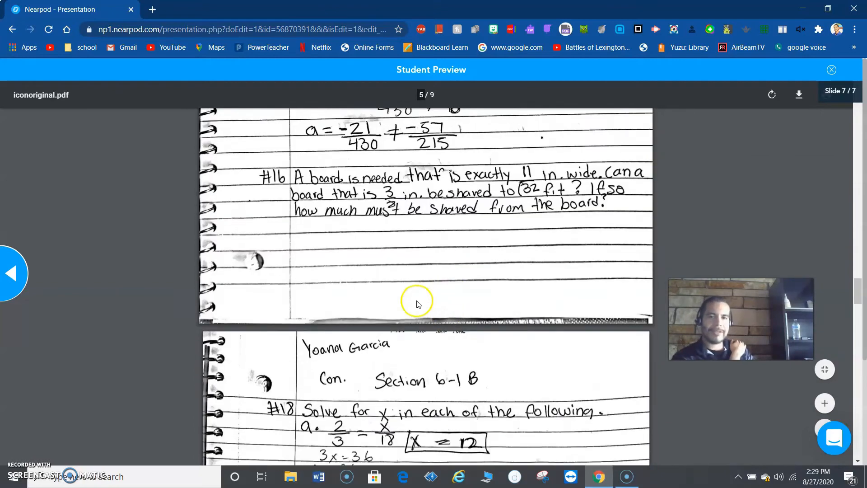
{"action": "scroll", "coordinate": [557, 303], "scroll_direction": "down", "scroll_amount": 9}
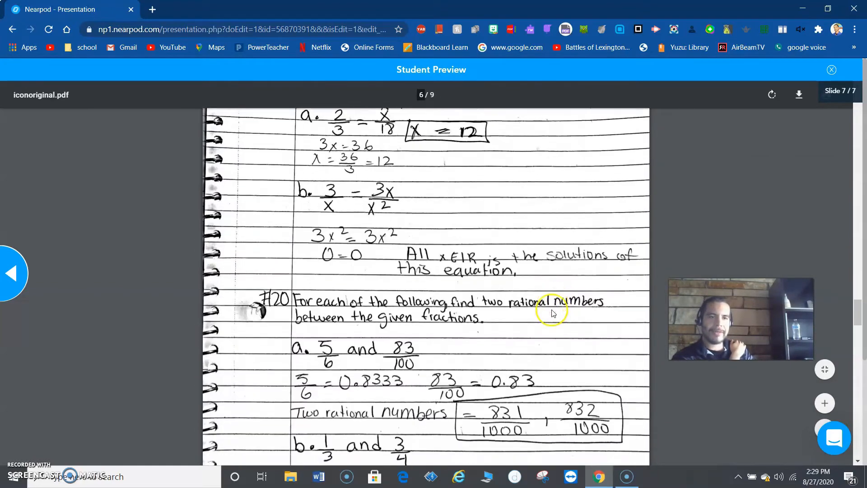
{"action": "scroll", "coordinate": [602, 295], "scroll_direction": "down", "scroll_amount": 6}
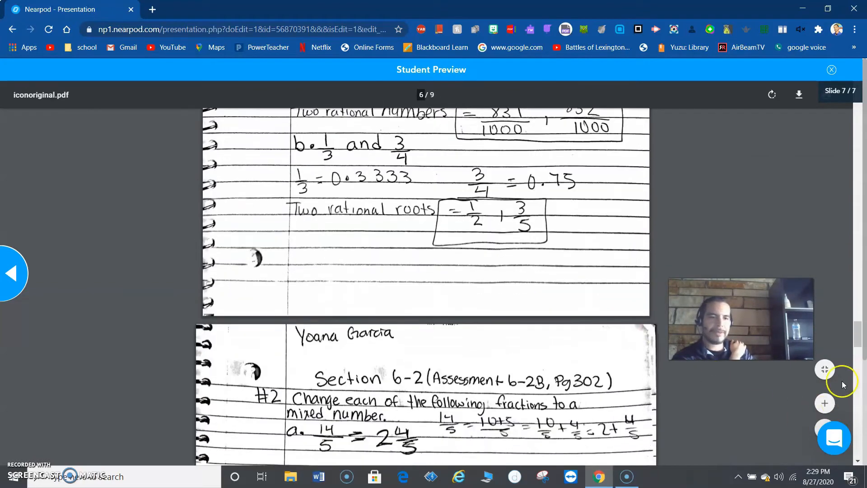
{"action": "left_click", "coordinate": [833, 72]}
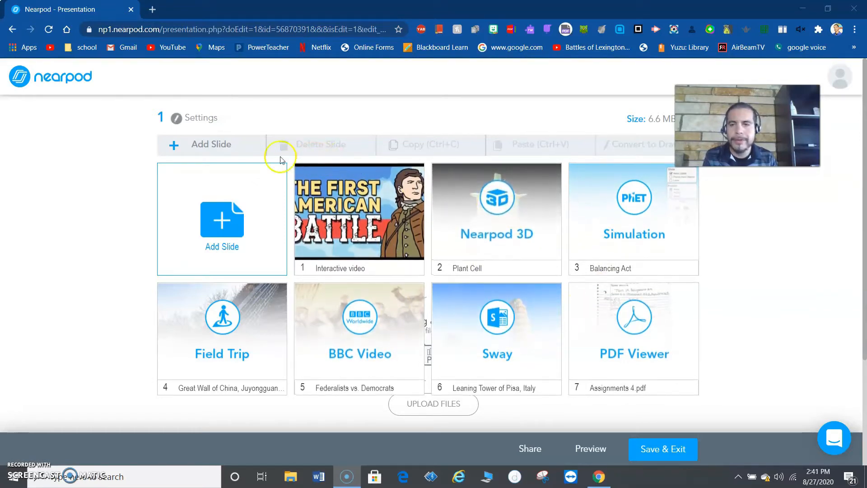
- Add an open-ended question slide asking "what is this?" and move it to third place, after the Plant Cell slide
{"action": "left_click", "coordinate": [213, 146]}
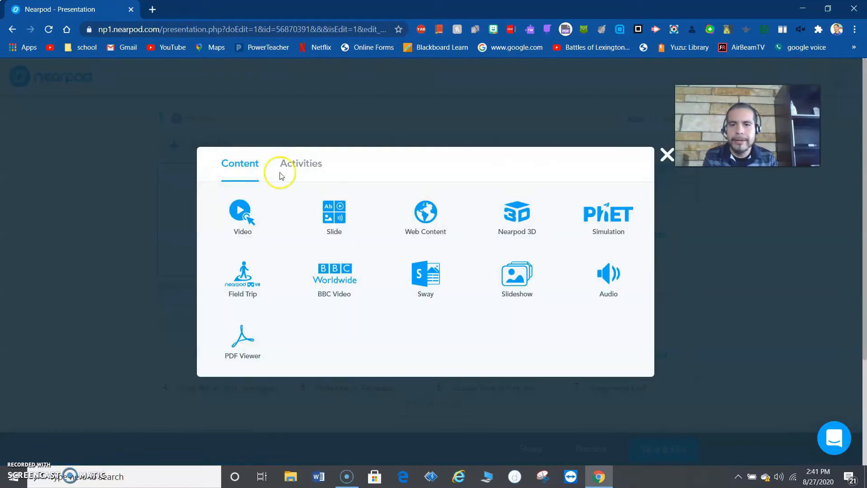
{"action": "left_click", "coordinate": [324, 166]}
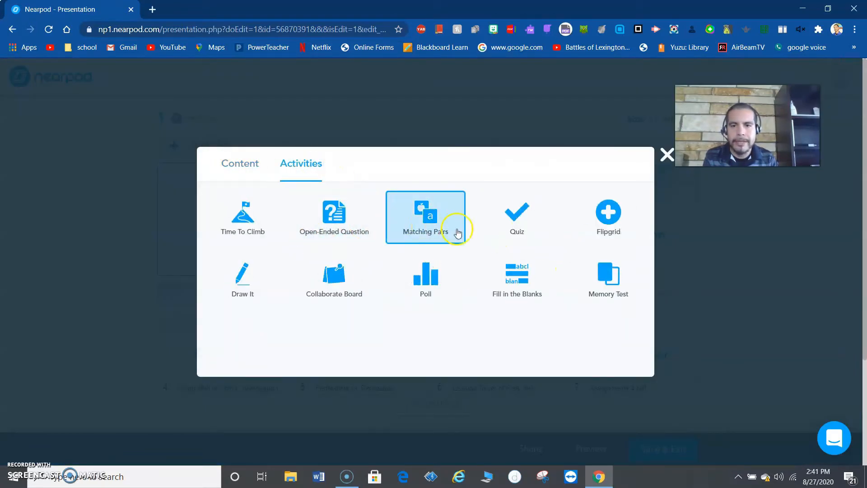
{"action": "left_click", "coordinate": [363, 205]}
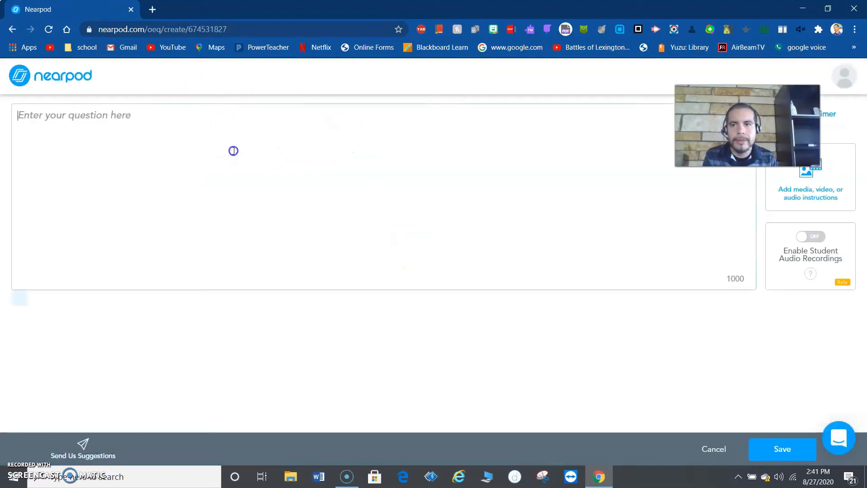
{"action": "left_click", "coordinate": [233, 150]}
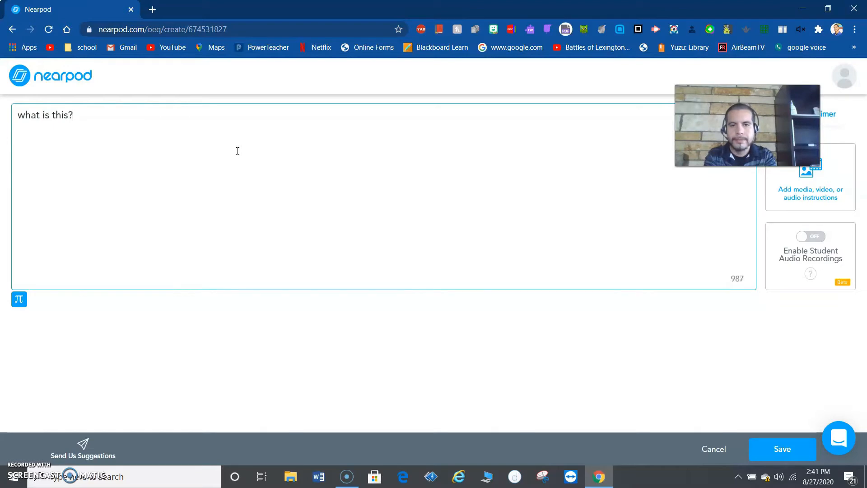
{"action": "left_click", "coordinate": [776, 447]}
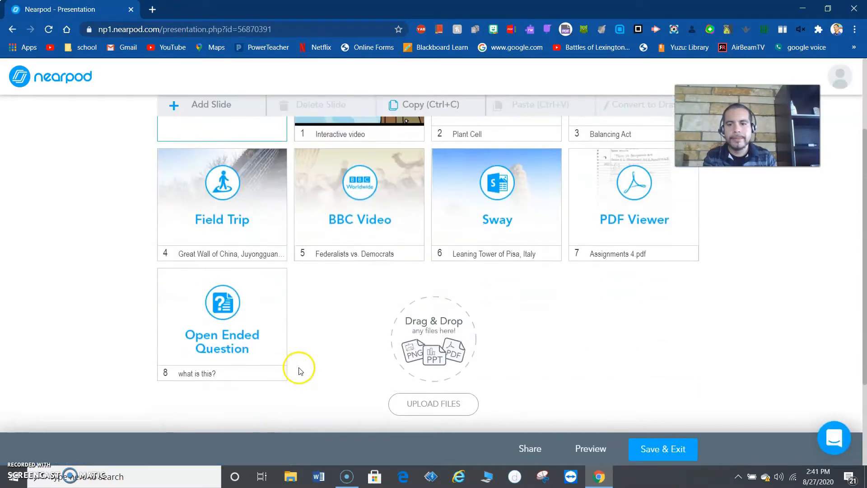
{"action": "left_click_drag", "start_coordinate": [266, 385], "coordinate": [660, 173]}
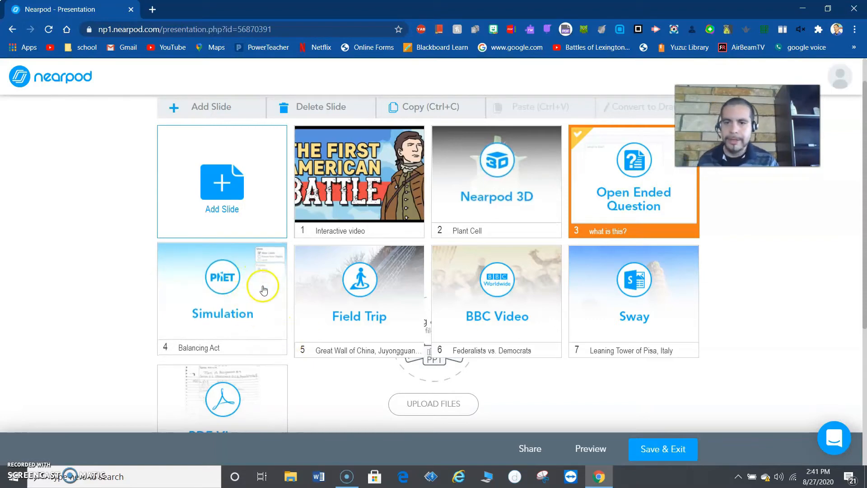
- Add a poll slide asking "did this help" with the answer options "no" and "yes", and save it
{"action": "left_click", "coordinate": [215, 117]}
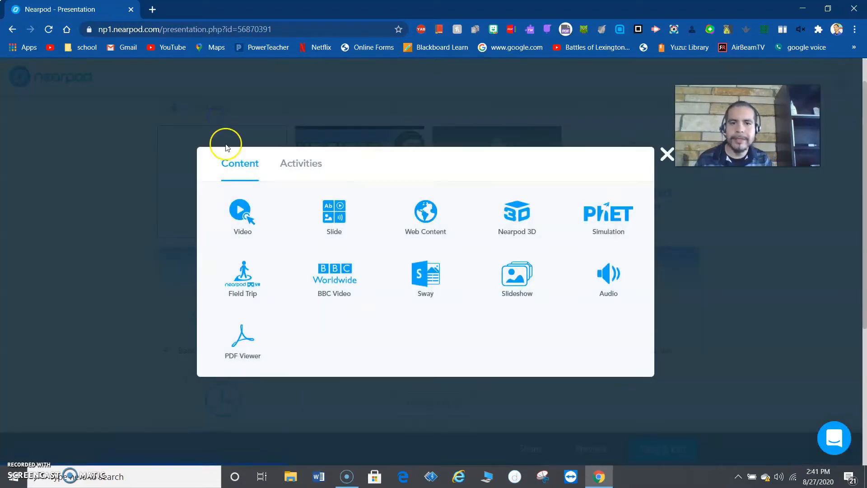
{"action": "left_click", "coordinate": [302, 169]}
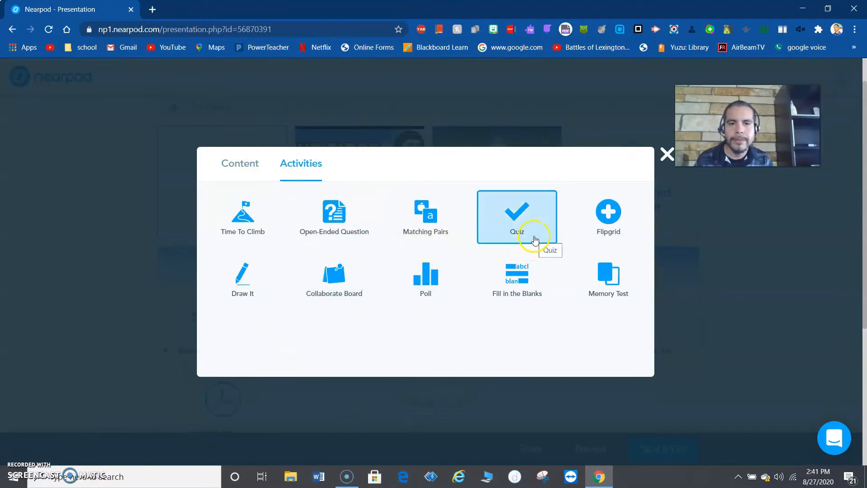
{"action": "left_click", "coordinate": [440, 270]}
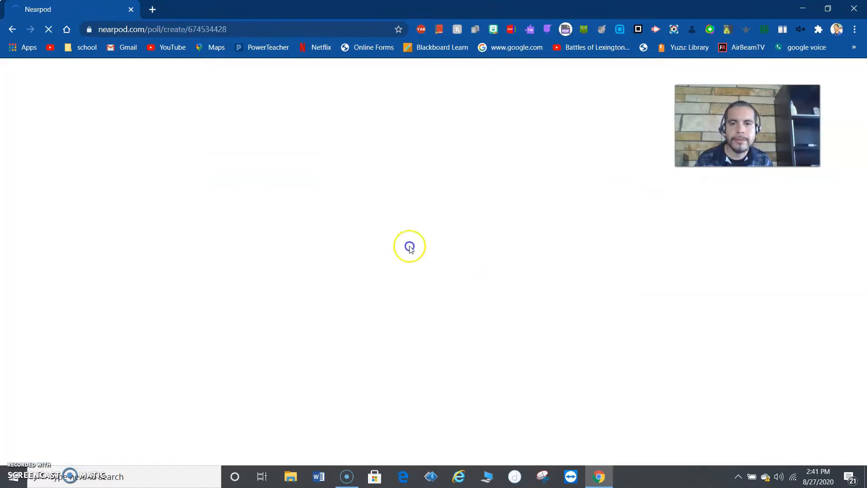
{"action": "left_click", "coordinate": [182, 151]}
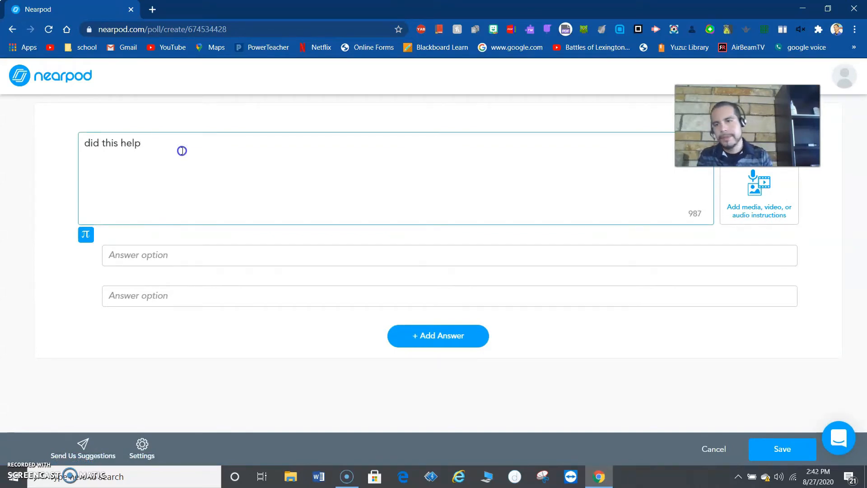
{"action": "left_click", "coordinate": [137, 248]}
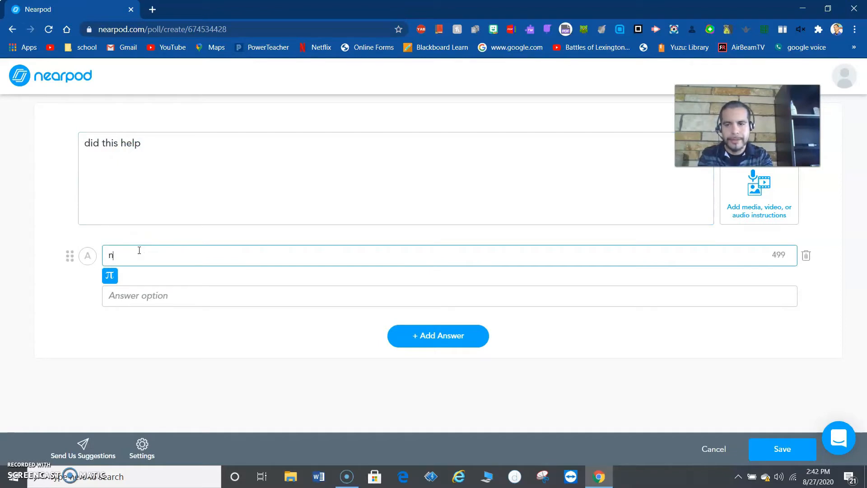
{"action": "left_click", "coordinate": [162, 298]}
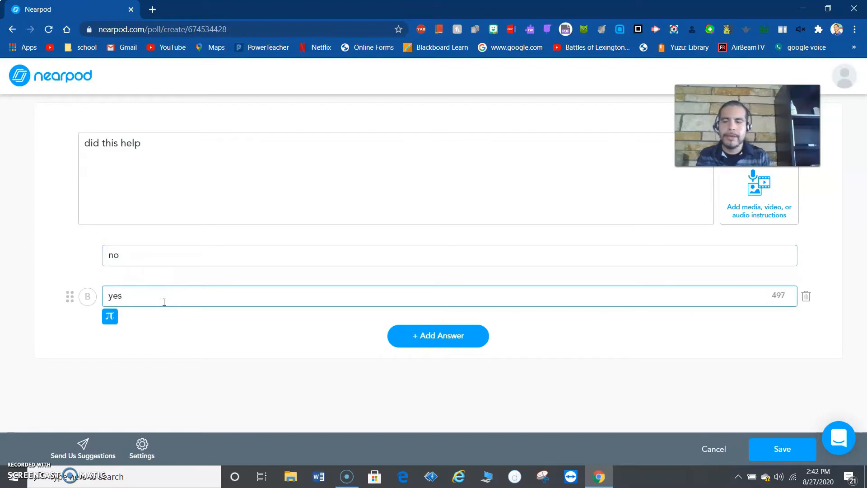
{"action": "left_click", "coordinate": [89, 246]}
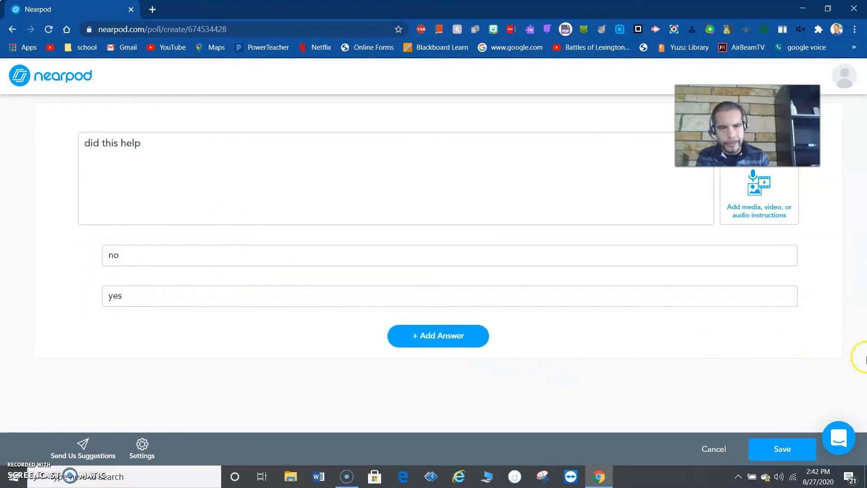
{"action": "left_click", "coordinate": [792, 449]}
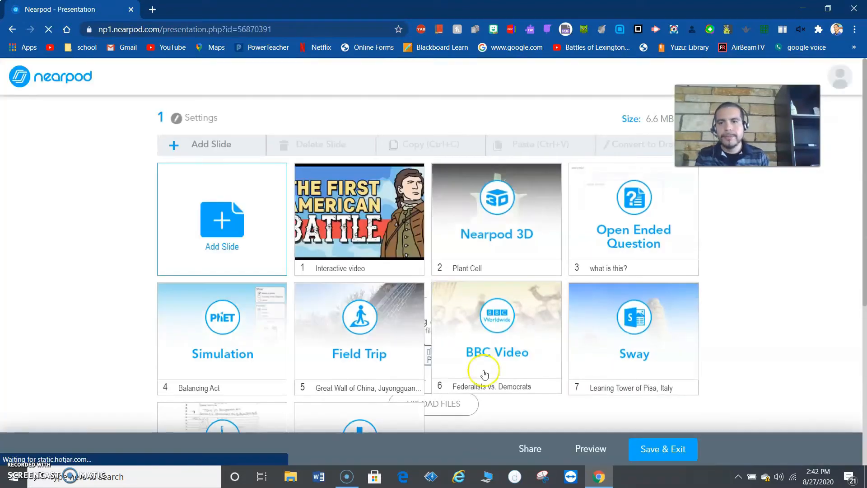
- Move the poll slide to fifth place, directly after the Balancing Act simulation
{"action": "scroll", "coordinate": [474, 373], "scroll_direction": "down", "scroll_amount": 4}
{"action": "scroll", "coordinate": [400, 365], "scroll_direction": "up", "scroll_amount": 2}
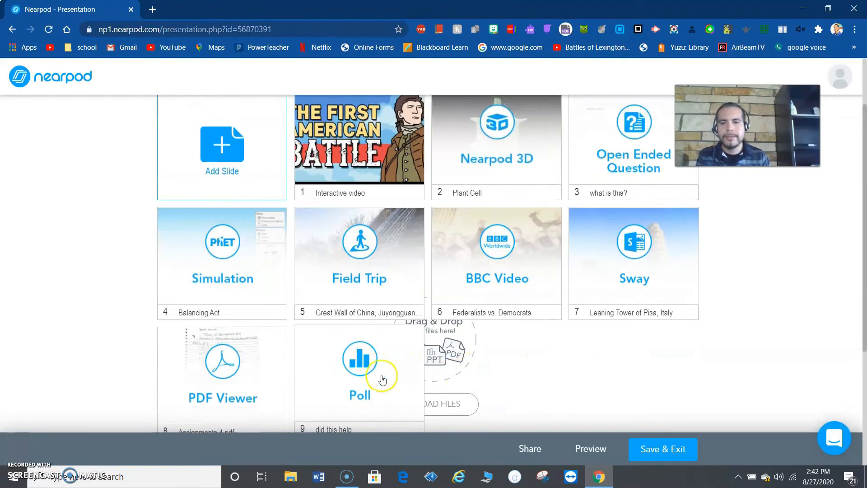
{"action": "left_click_drag", "start_coordinate": [382, 379], "coordinate": [382, 286]}
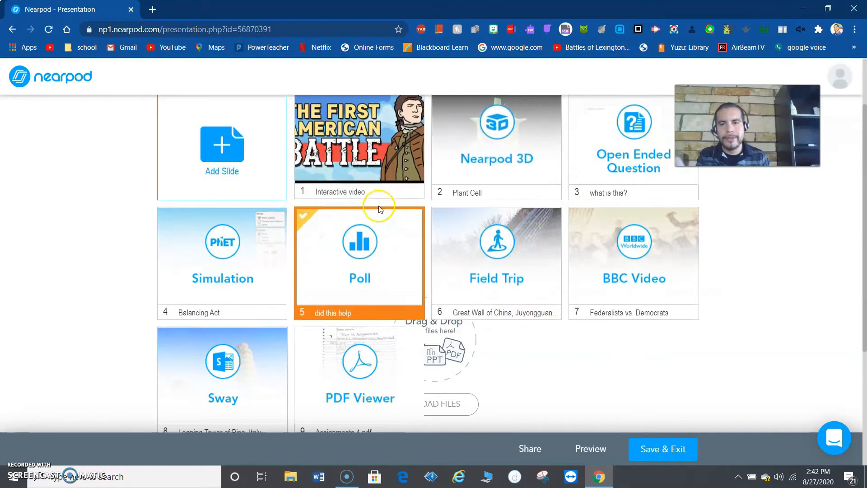
- Review the content and activity types available for new slides and look over the order of the lesson's slides
{"action": "scroll", "coordinate": [380, 201], "scroll_direction": "up", "scroll_amount": 1}
{"action": "left_click", "coordinate": [223, 199]}
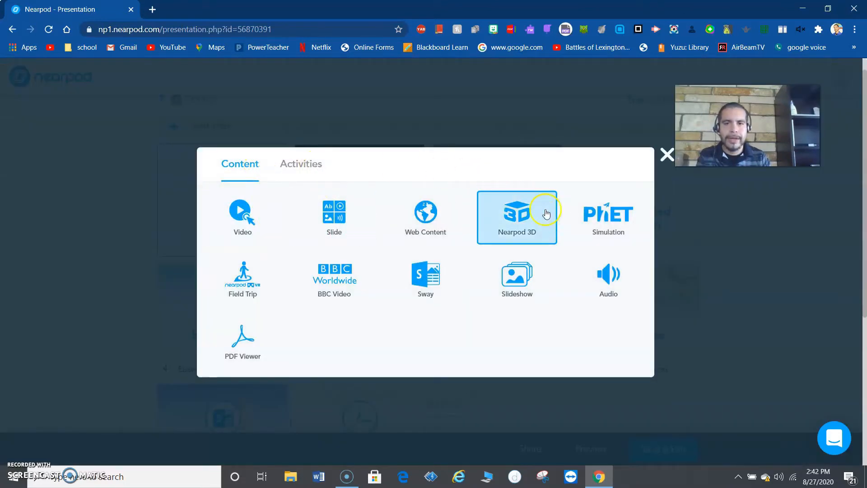
{"action": "left_click", "coordinate": [319, 168]}
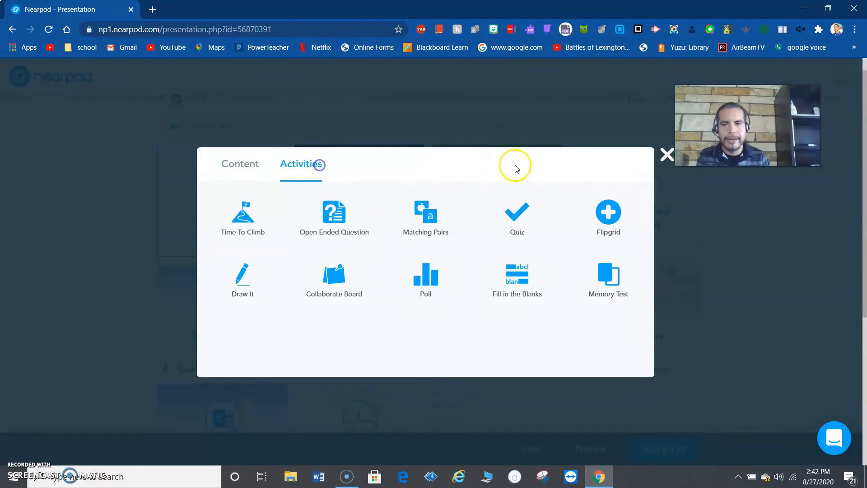
{"action": "left_click", "coordinate": [668, 156]}
{"action": "scroll", "coordinate": [492, 307], "scroll_direction": "down", "scroll_amount": 2}
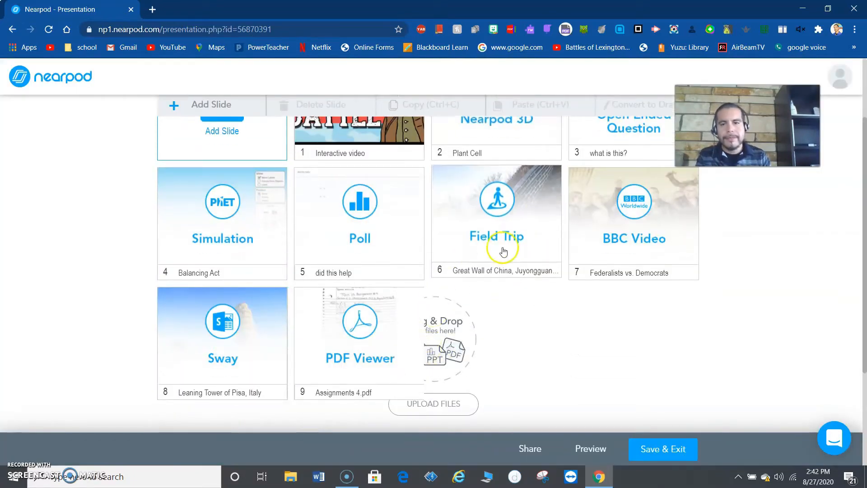
{"action": "scroll", "coordinate": [547, 244], "scroll_direction": "up", "scroll_amount": 3}
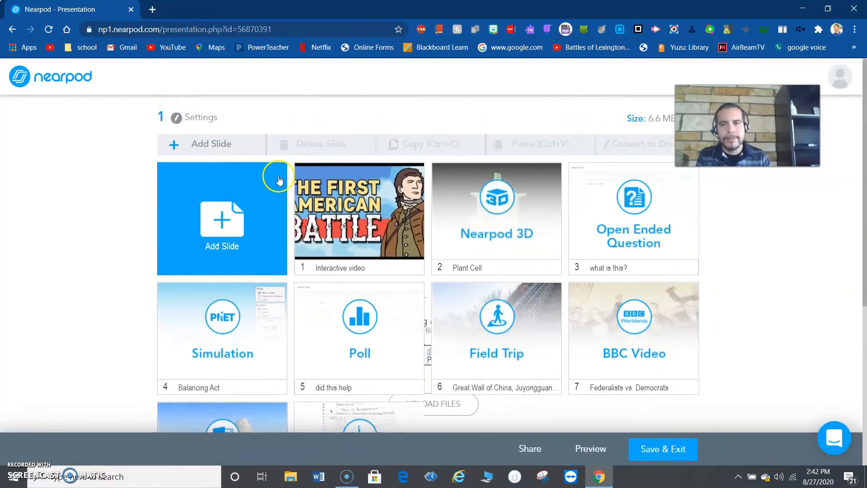
{"action": "left_click", "coordinate": [225, 147]}
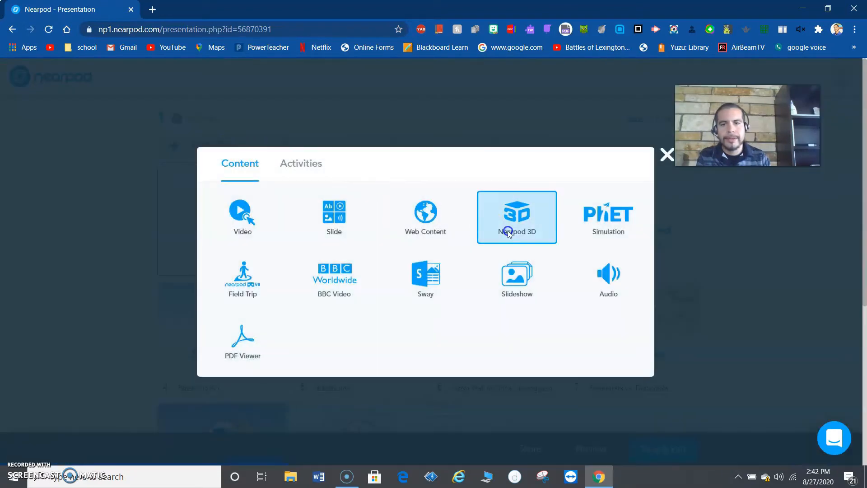
{"action": "left_click", "coordinate": [321, 164]}
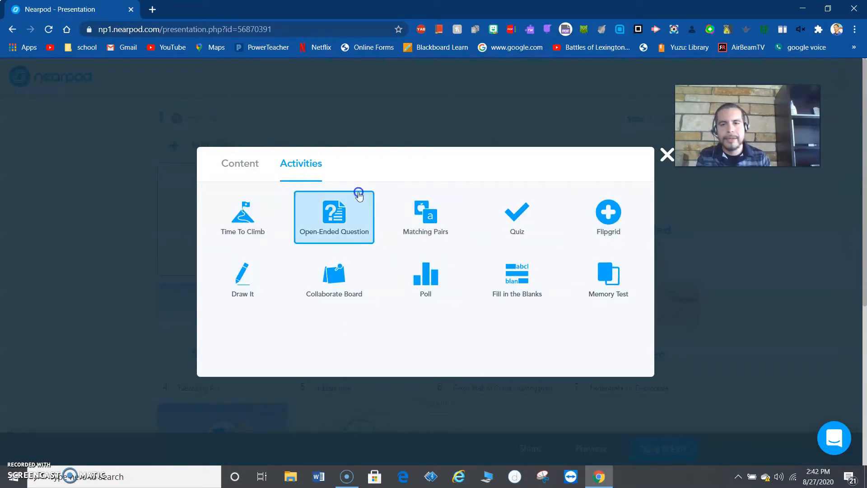
{"action": "left_click", "coordinate": [669, 164]}
{"action": "scroll", "coordinate": [366, 312], "scroll_direction": "down", "scroll_amount": 2}
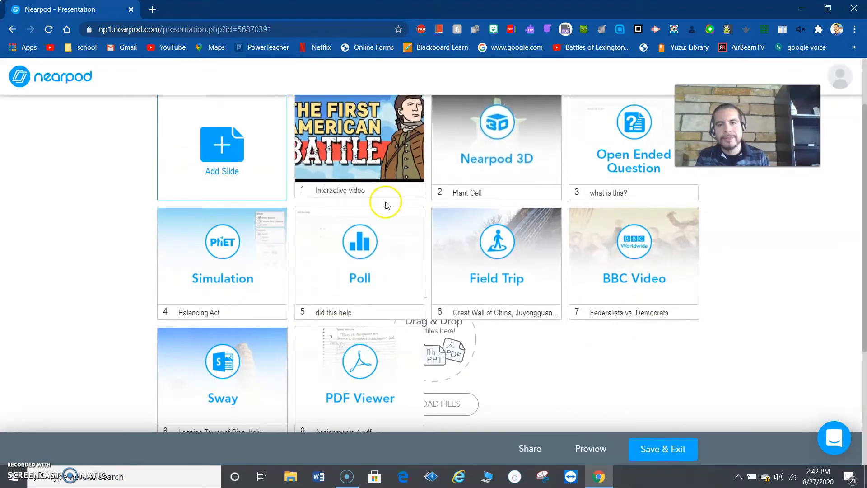
{"action": "scroll", "coordinate": [452, 203], "scroll_direction": "up", "scroll_amount": 1}
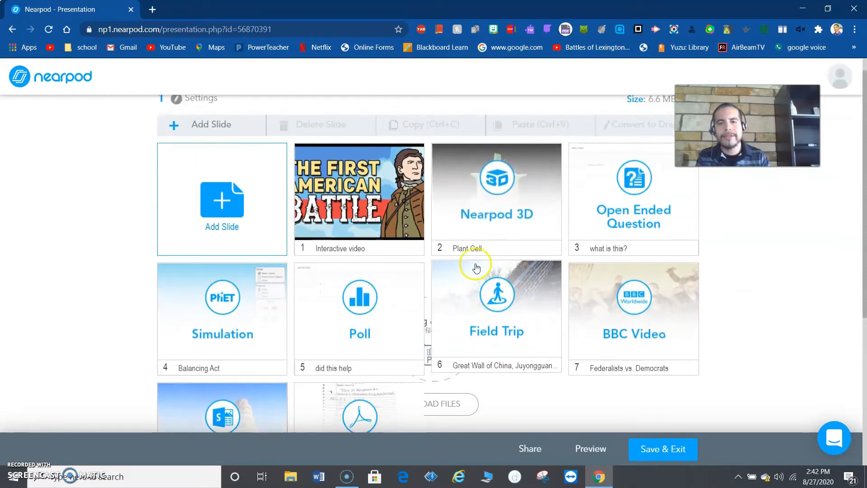
{"action": "scroll", "coordinate": [452, 244], "scroll_direction": "down", "scroll_amount": 1}
{"action": "scroll", "coordinate": [432, 222], "scroll_direction": "up", "scroll_amount": 1}
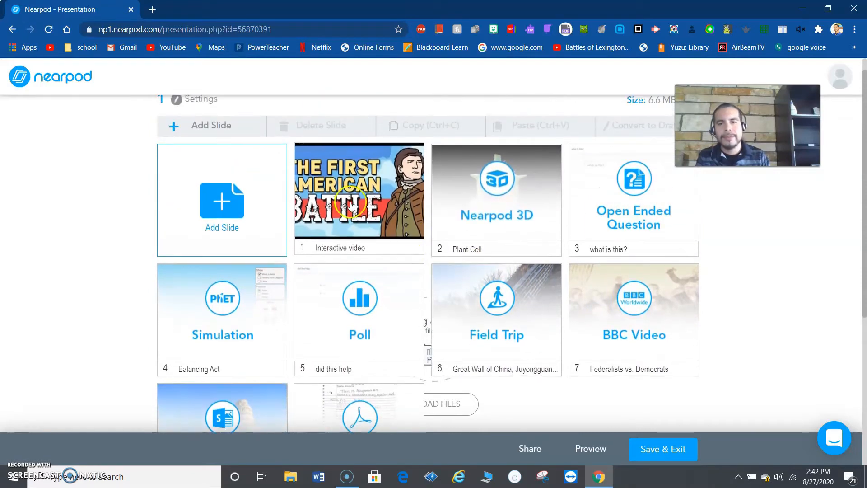
{"action": "left_click", "coordinate": [229, 122]}
{"action": "left_click", "coordinate": [301, 166]}
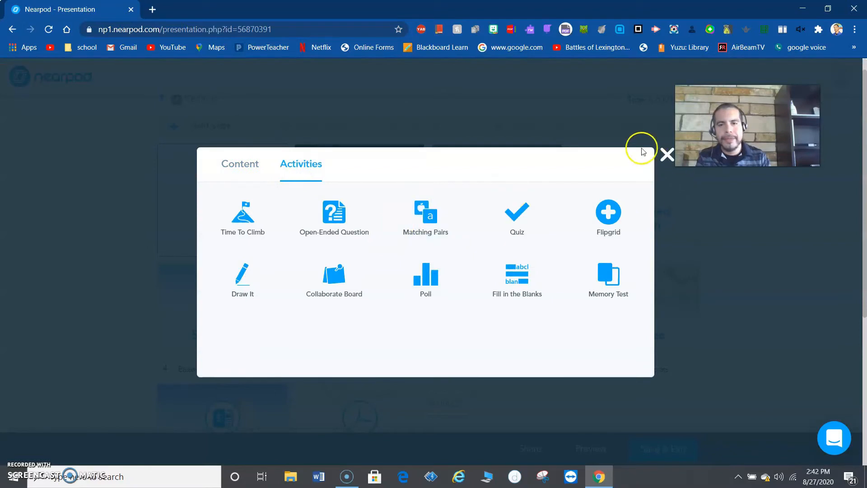
{"action": "left_click", "coordinate": [667, 154]}
{"action": "scroll", "coordinate": [384, 238], "scroll_direction": "down", "scroll_amount": 2}
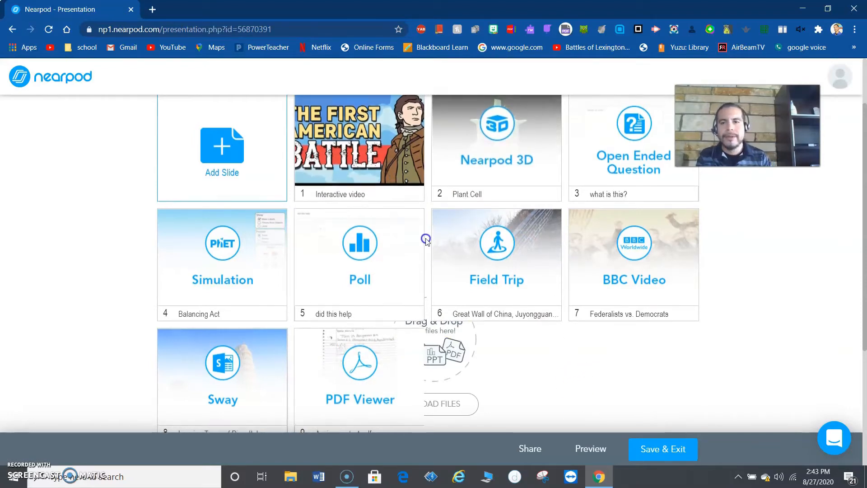
{"action": "scroll", "coordinate": [426, 238], "scroll_direction": "up", "scroll_amount": 3}
{"action": "left_click", "coordinate": [656, 198]}
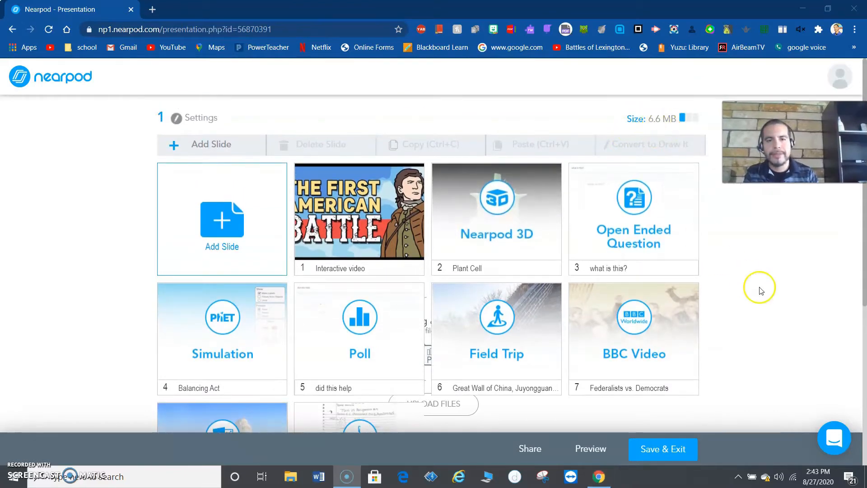
- Save and exit the lesson, and look over the launch modes and additional options for lesson 1 in the library
{"action": "scroll", "coordinate": [287, 170], "scroll_direction": "down", "scroll_amount": 3}
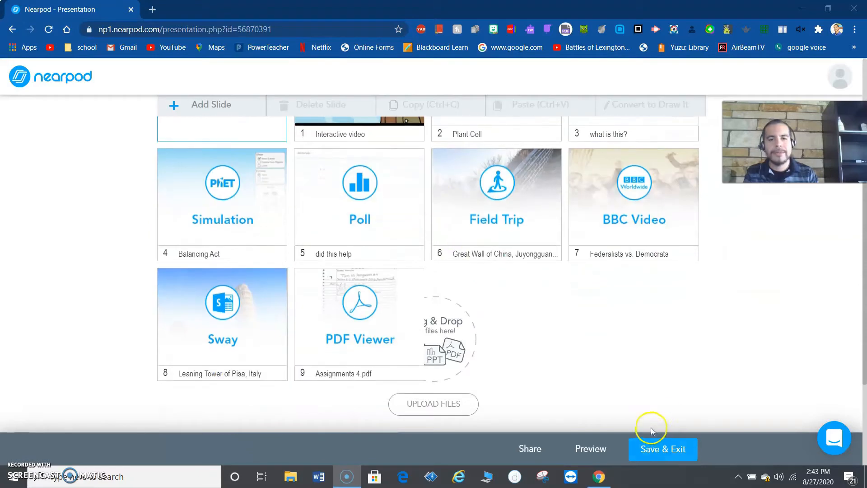
{"action": "left_click", "coordinate": [651, 449]}
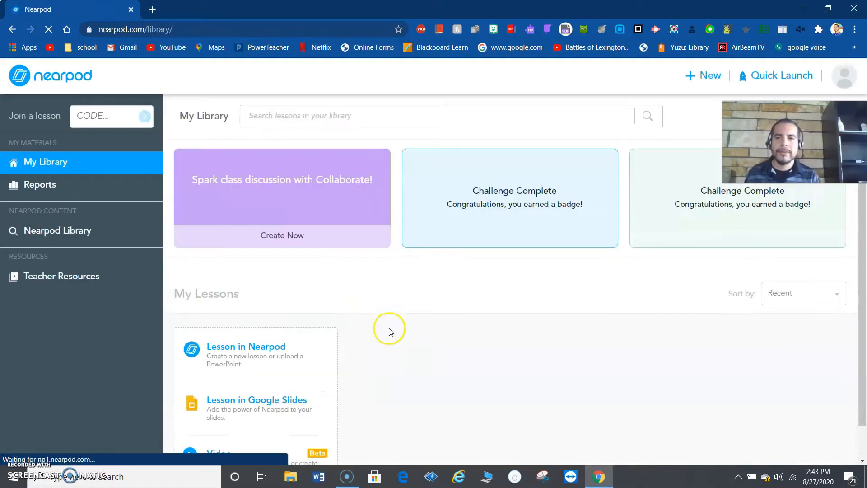
{"action": "scroll", "coordinate": [391, 339], "scroll_direction": "down", "scroll_amount": 2}
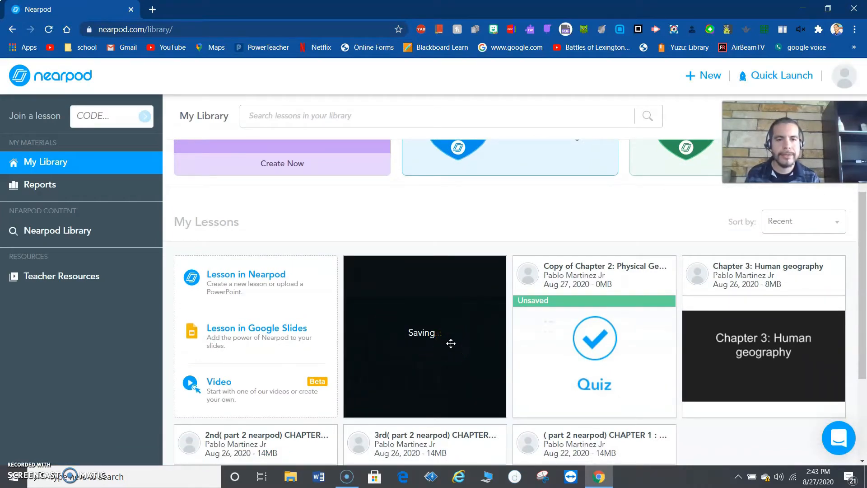
{"action": "mouse_move", "coordinate": [413, 306]}
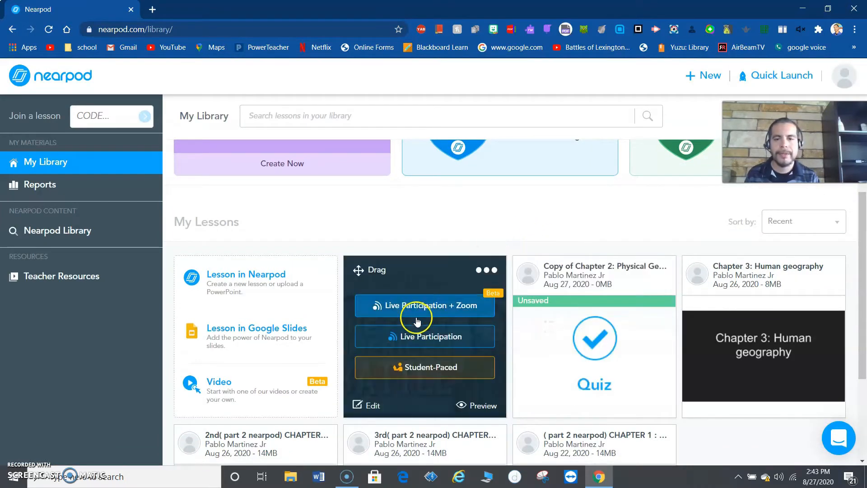
{"action": "left_click", "coordinate": [479, 270]}
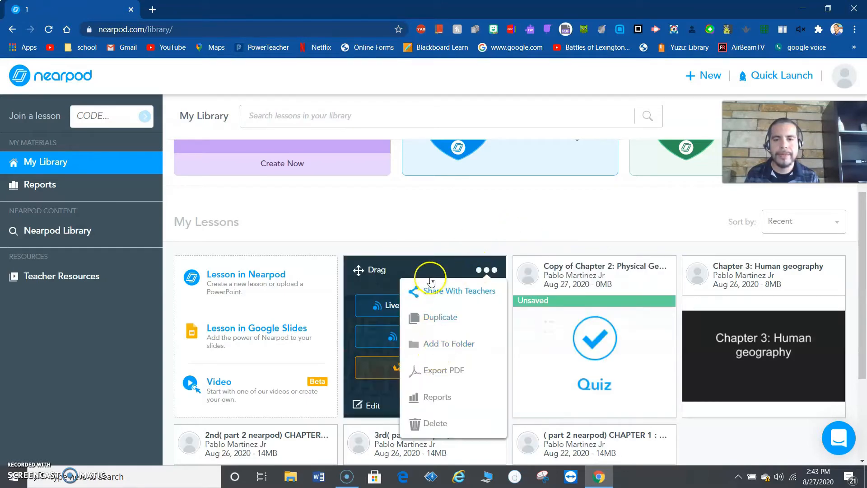
- Open lesson 1 for editing, view its Lesson Details settings, and return to the library
{"action": "left_click", "coordinate": [359, 407]}
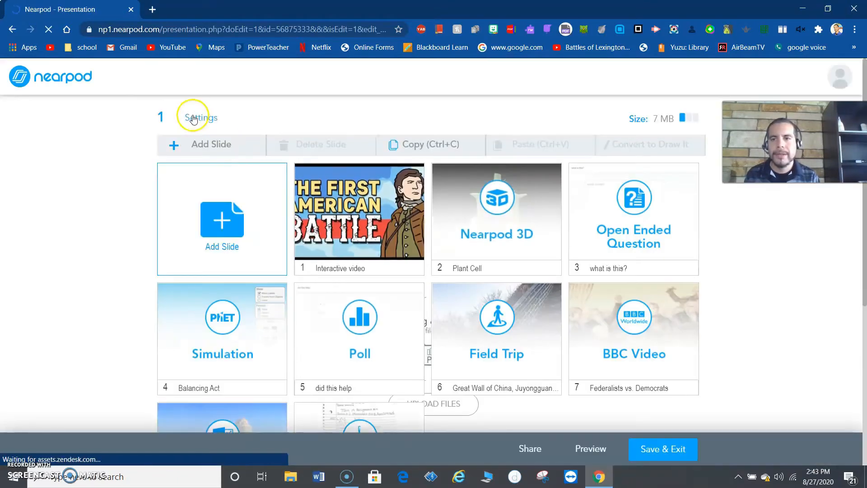
{"action": "left_click", "coordinate": [190, 116]}
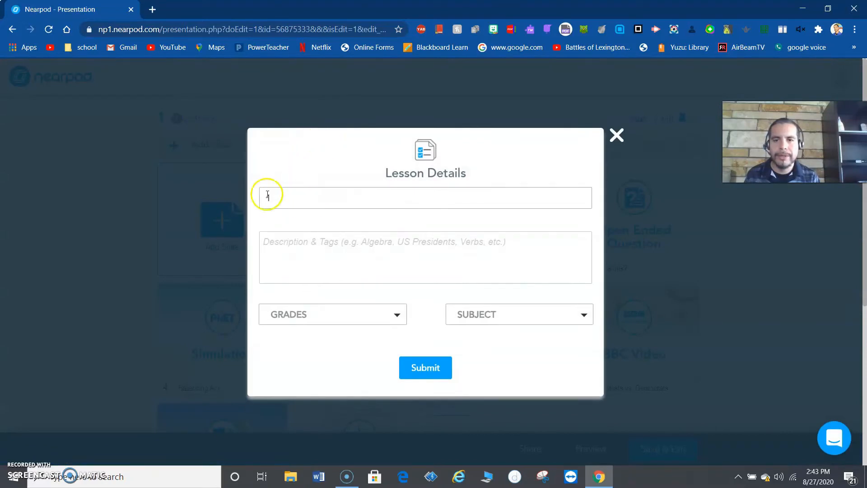
{"action": "left_click", "coordinate": [617, 135]}
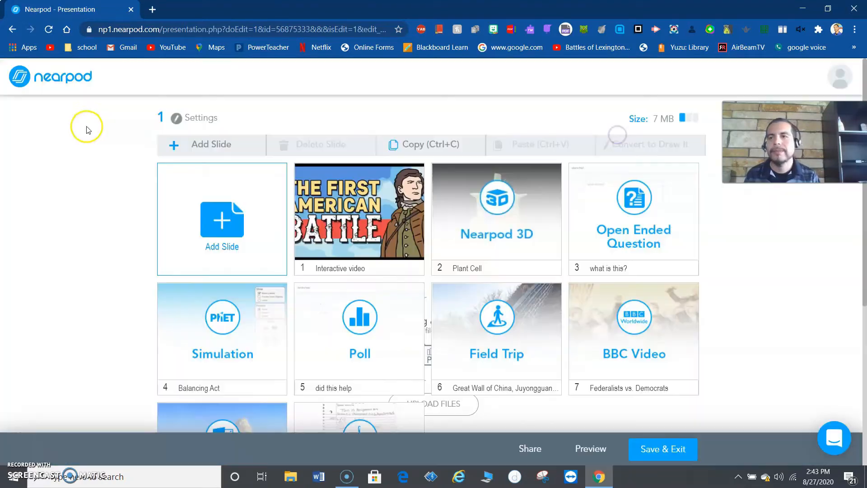
{"action": "left_click", "coordinate": [55, 86]}
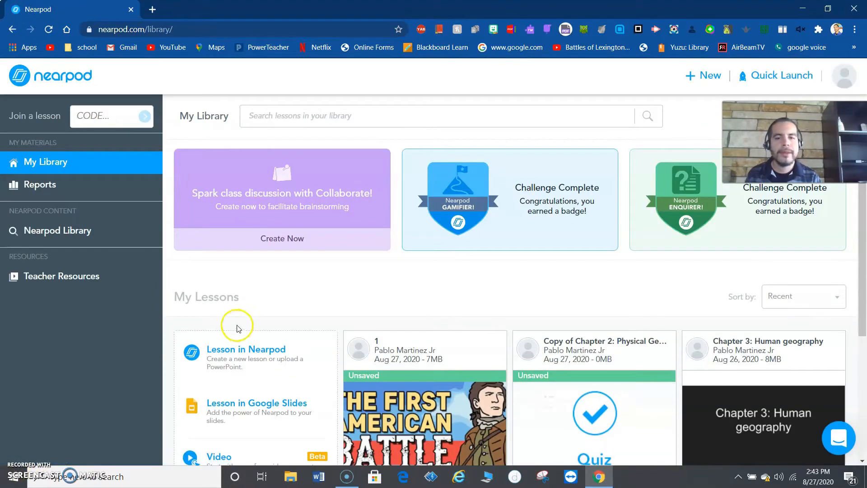
- Save the pending changes to lesson 1 and launch it as a student-paced session
{"action": "scroll", "coordinate": [353, 323], "scroll_direction": "down", "scroll_amount": 3}
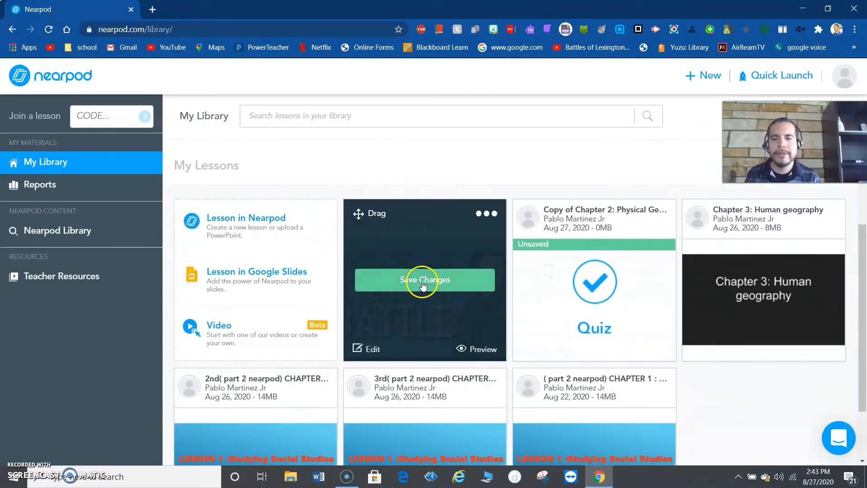
{"action": "left_click", "coordinate": [423, 282]}
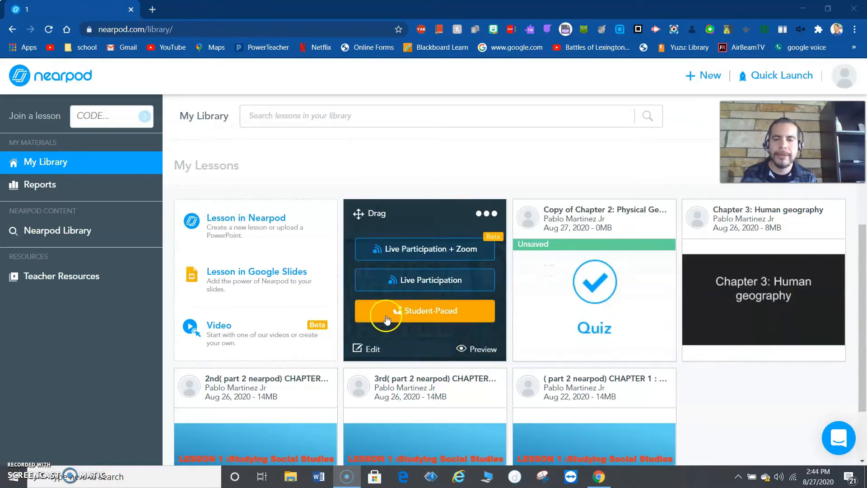
{"action": "left_click", "coordinate": [386, 318]}
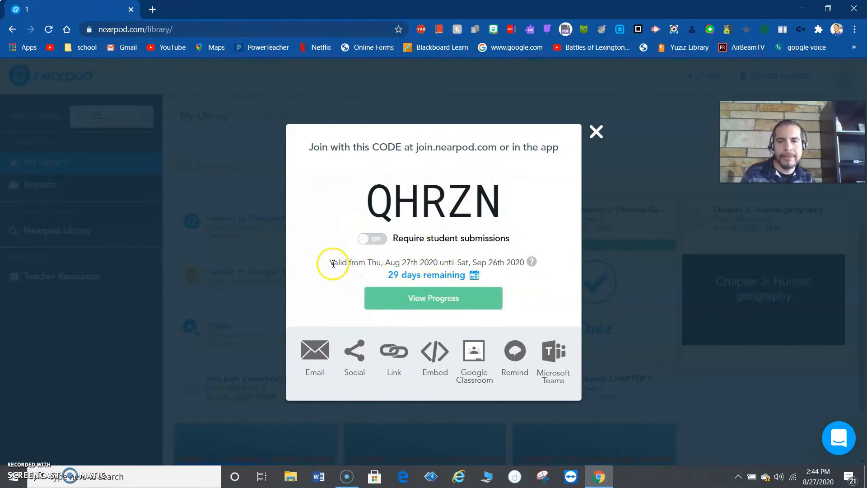
- Set the expiration date of the student-paced session's join code to September 30, 2020, and apply it
{"action": "left_click_drag", "start_coordinate": [333, 262], "coordinate": [432, 278]}
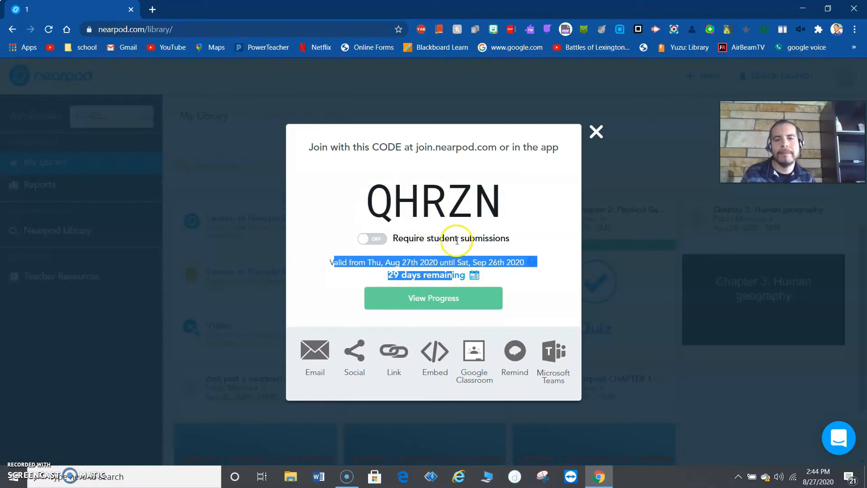
{"action": "left_click", "coordinate": [474, 275]}
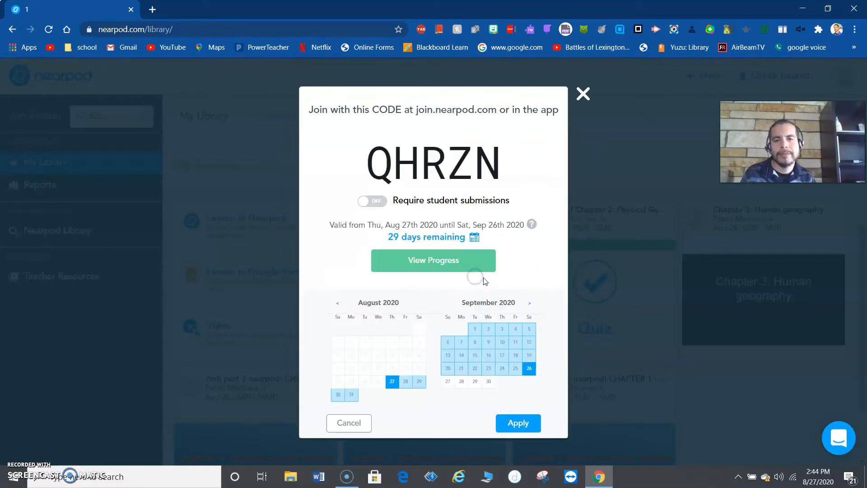
{"action": "left_click", "coordinate": [491, 384]}
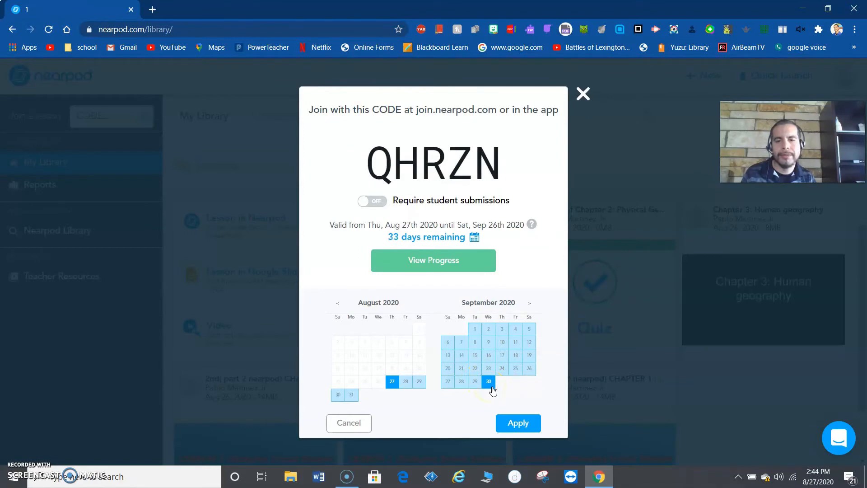
{"action": "left_click", "coordinate": [518, 421]}
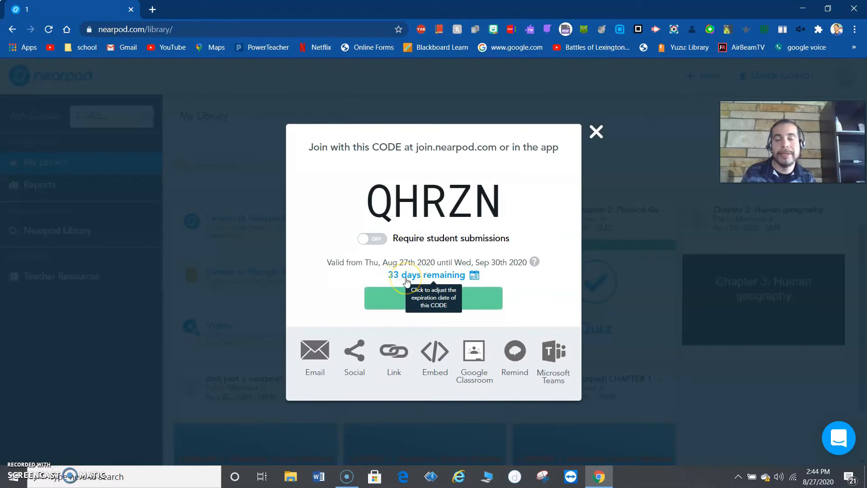
- Try extending the join code's expiration date to November 30, 2020, and close the session window without applying it
{"action": "left_click", "coordinate": [472, 275]}
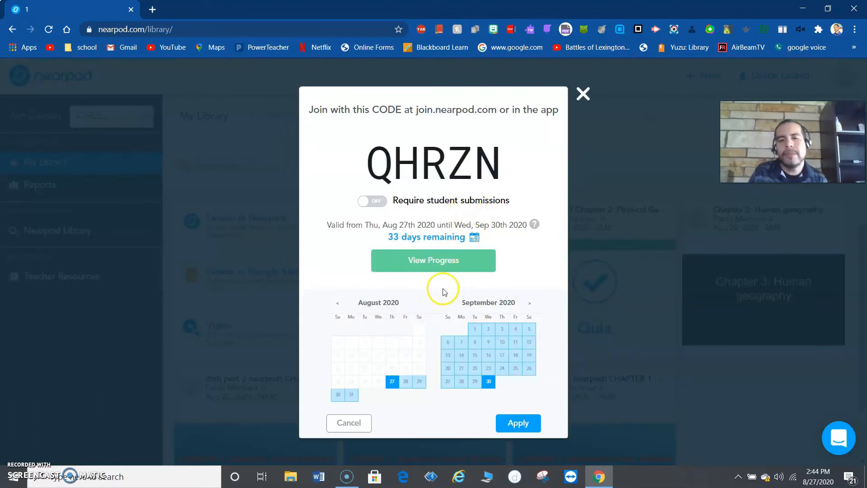
{"action": "left_click", "coordinate": [529, 306]}
{"action": "left_click", "coordinate": [529, 309]}
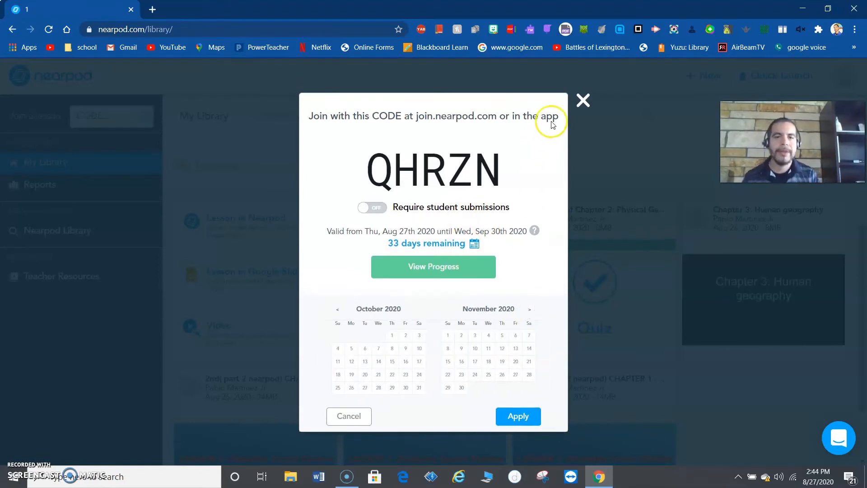
{"action": "left_click", "coordinate": [461, 389]}
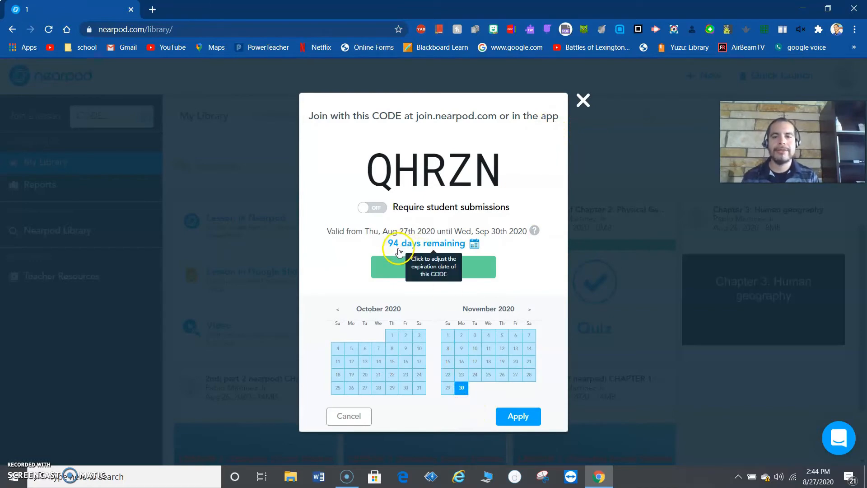
{"action": "left_click", "coordinate": [585, 98]}
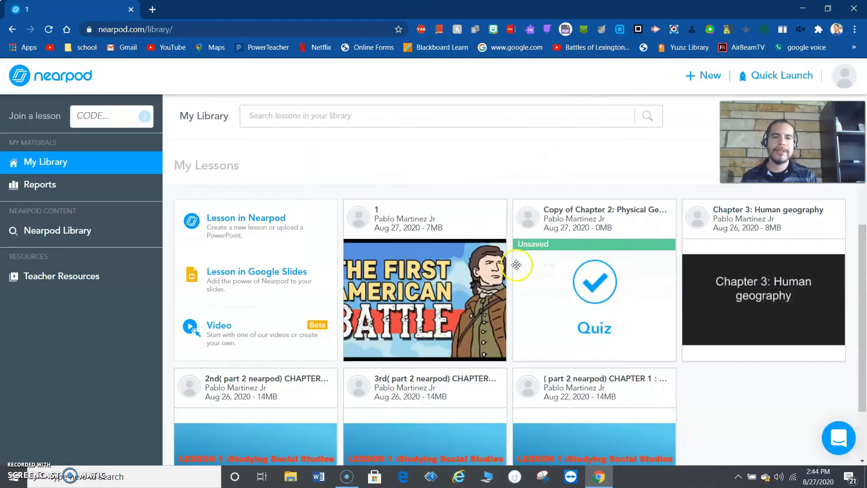
- Select lesson 1's active student-paced session launched on Aug 27 and open its sharing options
{"action": "mouse_move", "coordinate": [466, 331]}
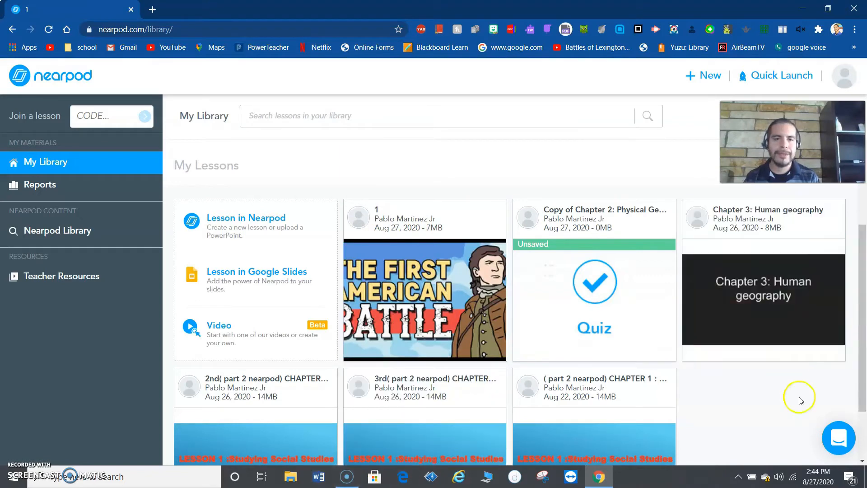
{"action": "mouse_move", "coordinate": [588, 350]}
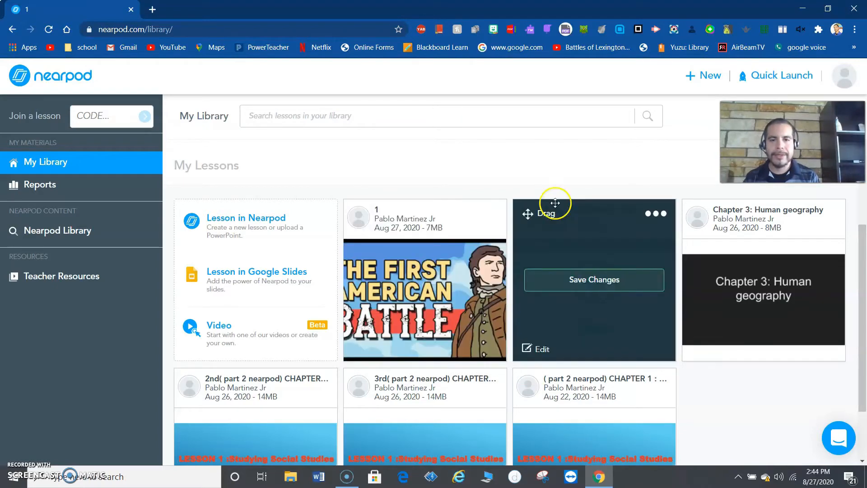
{"action": "mouse_move", "coordinate": [448, 280]}
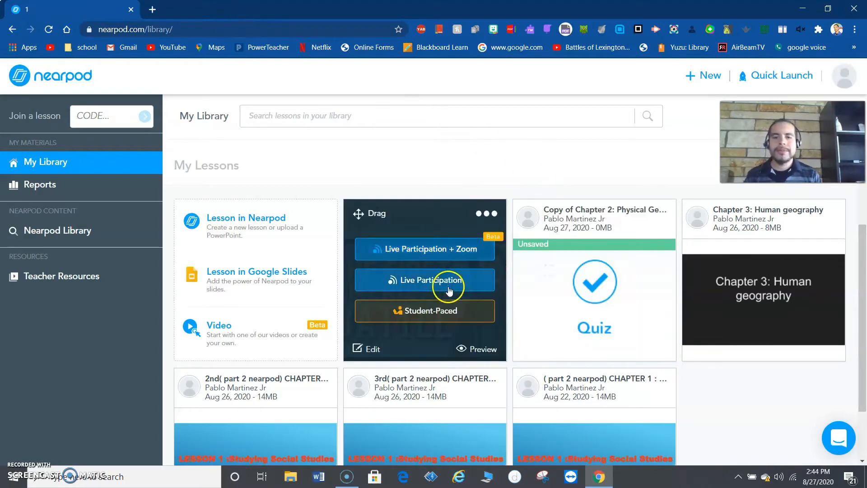
{"action": "left_click", "coordinate": [461, 319]}
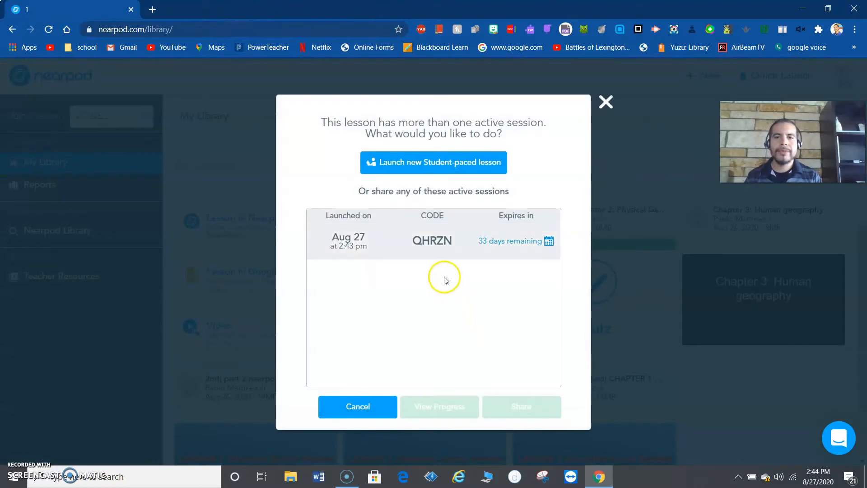
{"action": "left_click", "coordinate": [432, 245]}
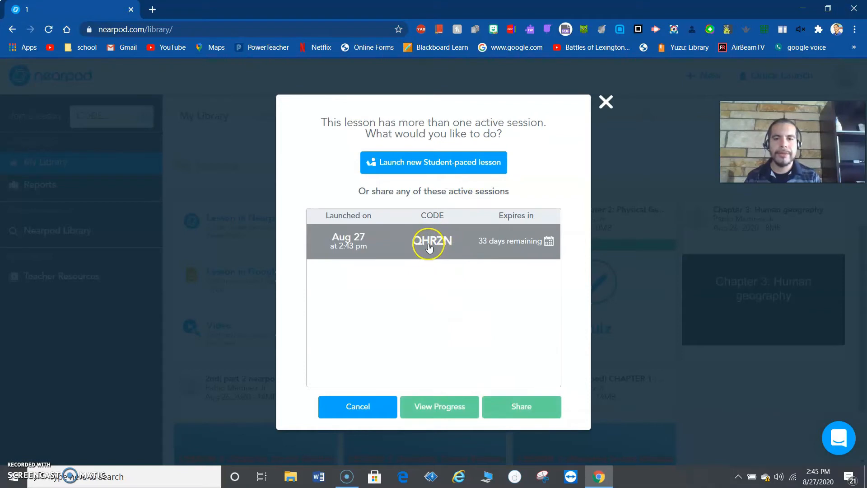
{"action": "left_click", "coordinate": [498, 407]}
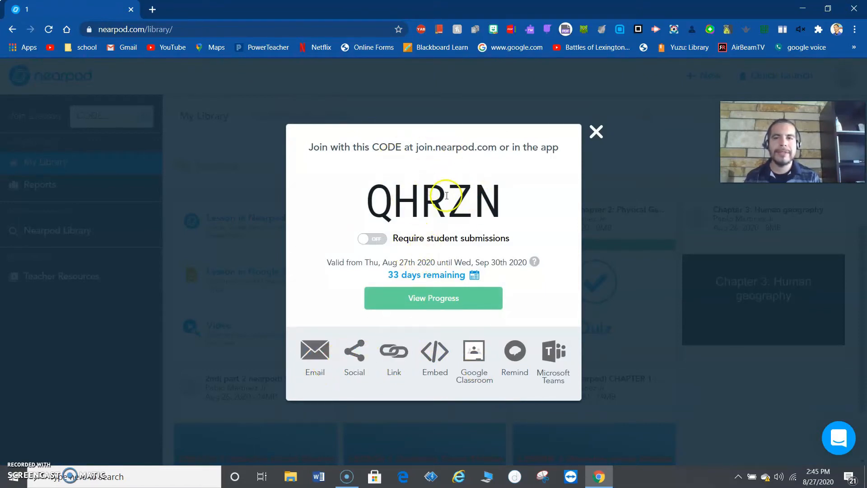
- Open the "history class demo 2020-2021" class in Google Classroom in a new browser tab and start a stream announcement
{"action": "left_click", "coordinate": [153, 10]}
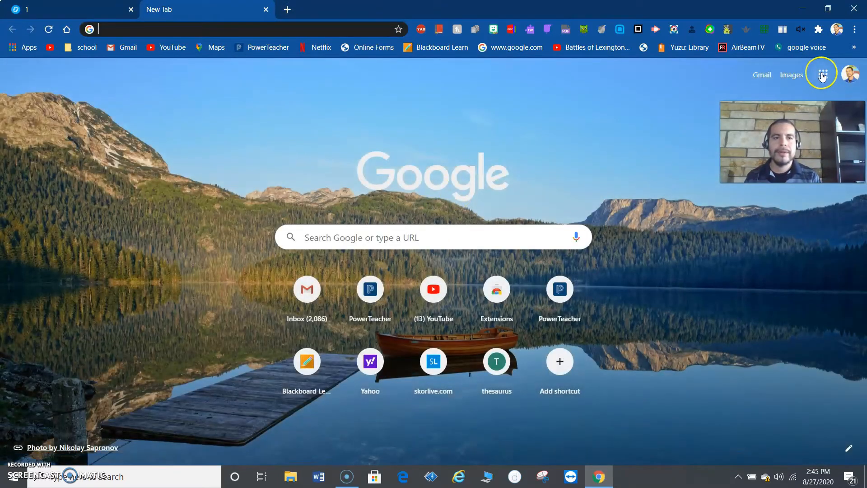
{"action": "left_click", "coordinate": [823, 75]}
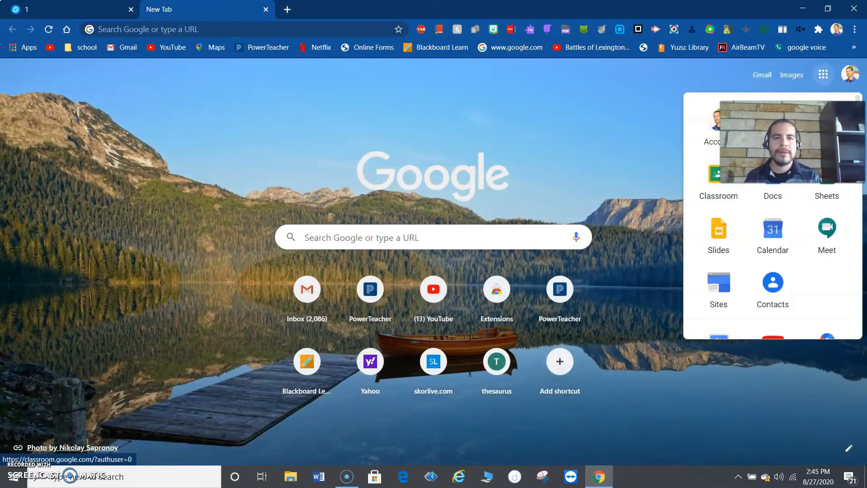
{"action": "left_click", "coordinate": [712, 194]}
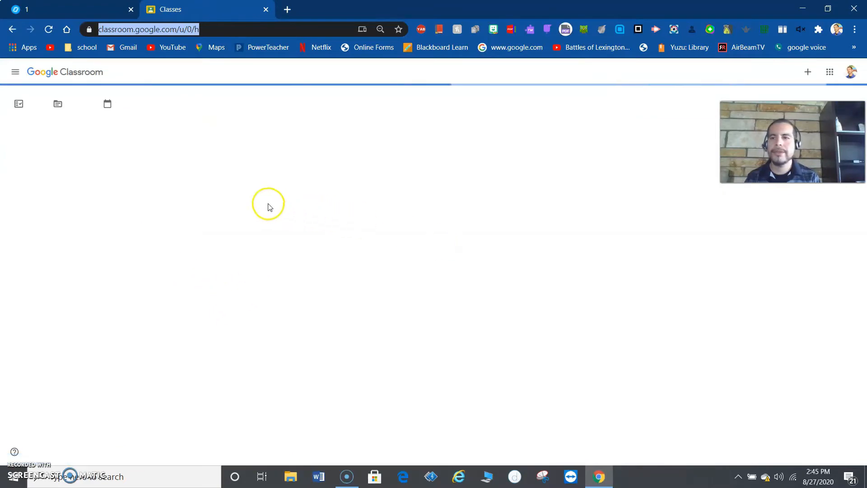
{"action": "scroll", "coordinate": [293, 287], "scroll_direction": "down", "scroll_amount": 3}
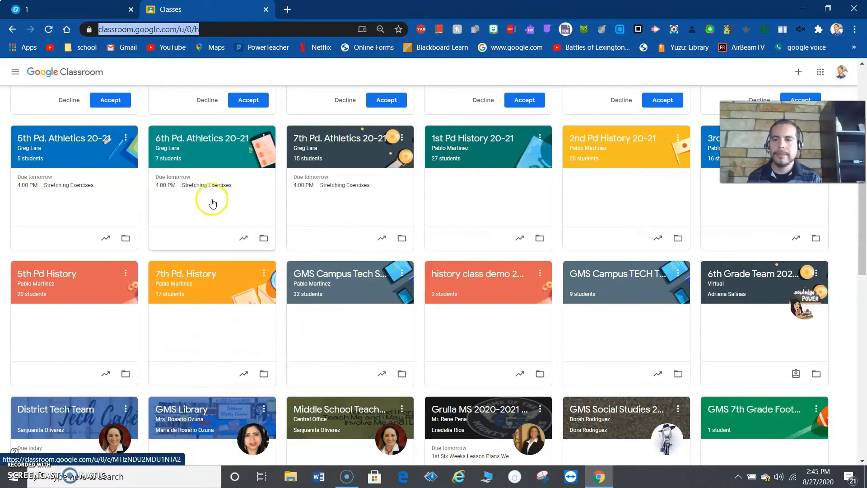
{"action": "left_click", "coordinate": [457, 276]}
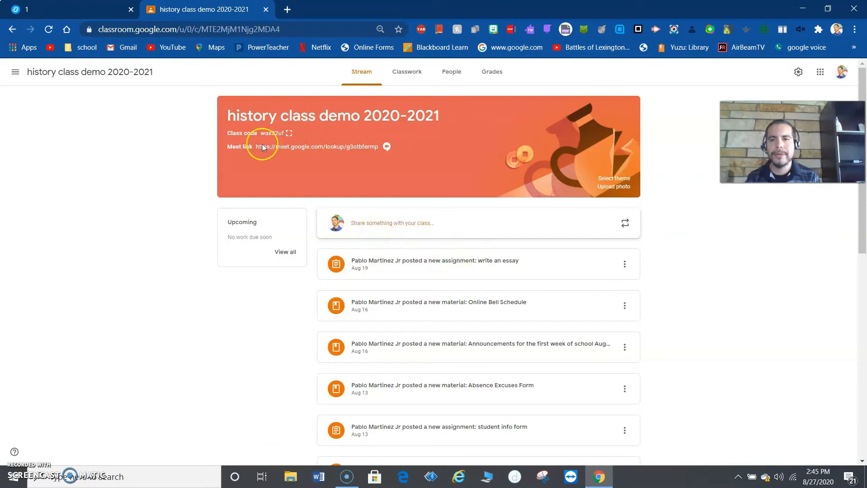
{"action": "left_click", "coordinate": [359, 235]}
{"action": "left_click", "coordinate": [366, 288]}
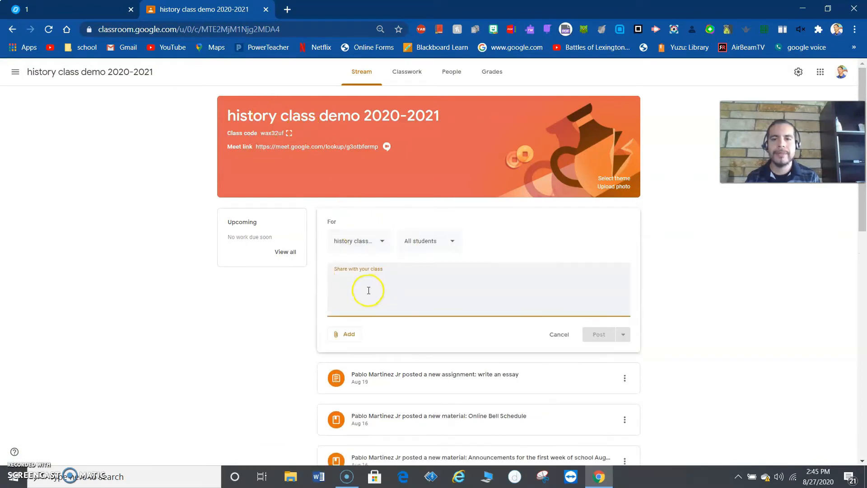
- Switch to the Nearpod tab and copy the shareable link of the student-paced session
{"action": "left_click", "coordinate": [77, 9]}
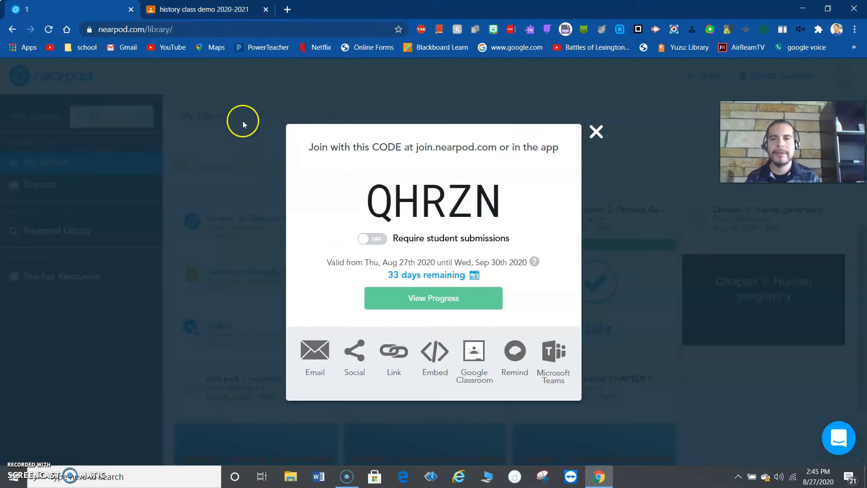
{"action": "double_click", "coordinate": [421, 213]}
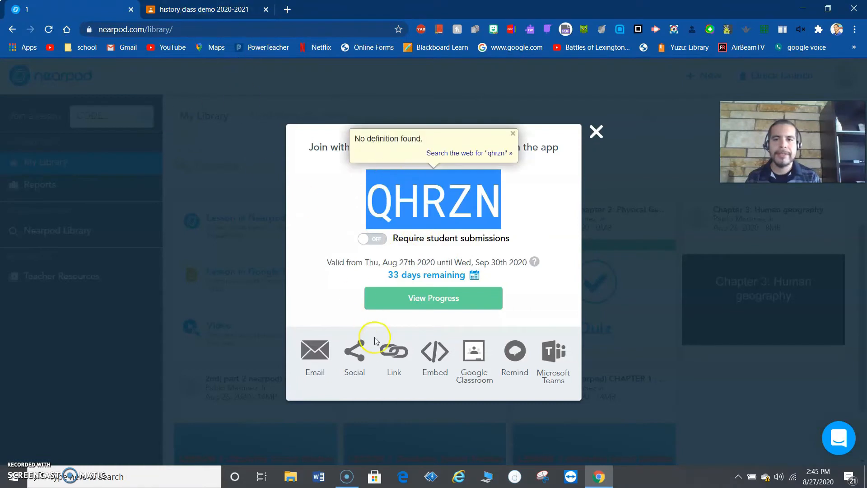
{"action": "left_click", "coordinate": [400, 359]}
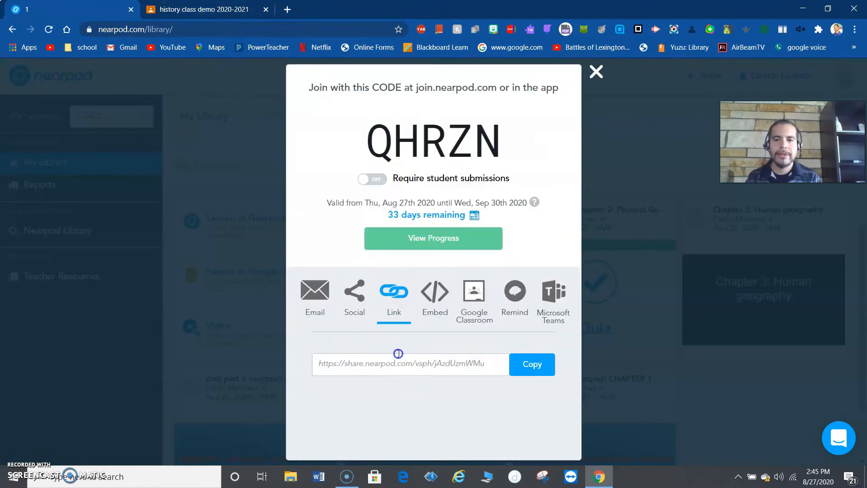
{"action": "left_click", "coordinate": [538, 372]}
- Attach the copied Nearpod session link to the stream announcement in Google Classroom
{"action": "left_click", "coordinate": [203, 9]}
{"action": "left_click", "coordinate": [430, 303]}
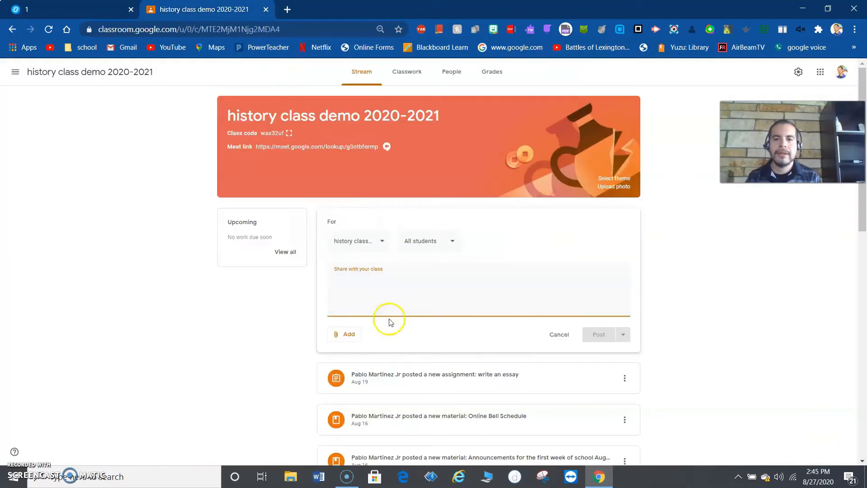
{"action": "left_click", "coordinate": [344, 334]}
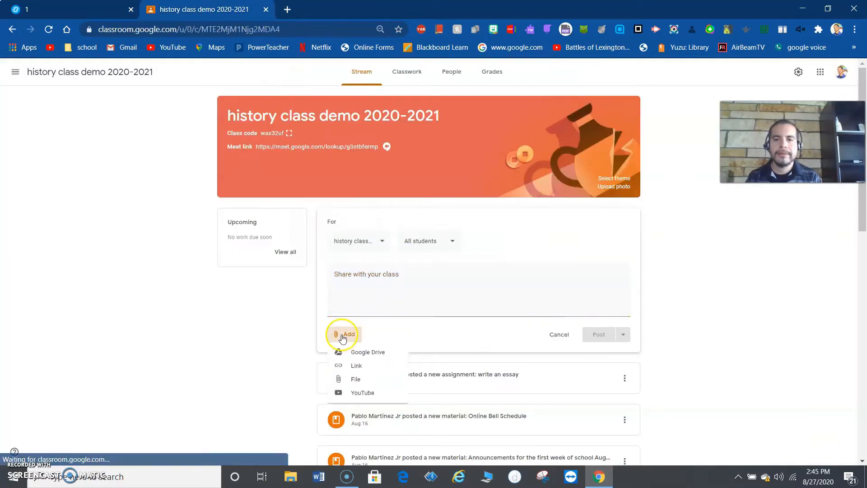
{"action": "left_click", "coordinate": [347, 365]}
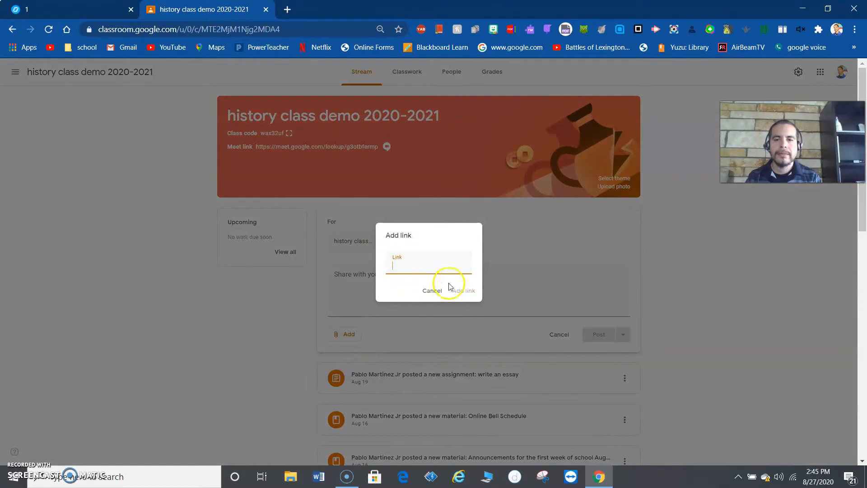
{"action": "right_click", "coordinate": [444, 271]}
{"action": "left_click", "coordinate": [490, 135]}
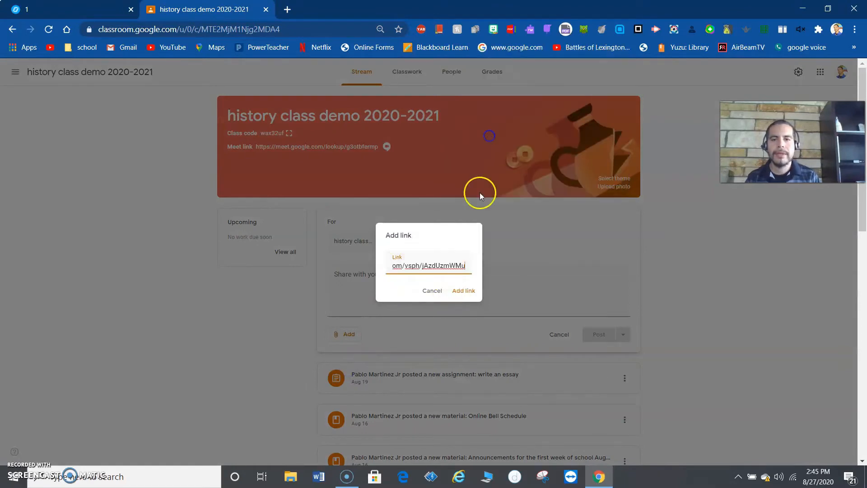
{"action": "left_click", "coordinate": [465, 291]}
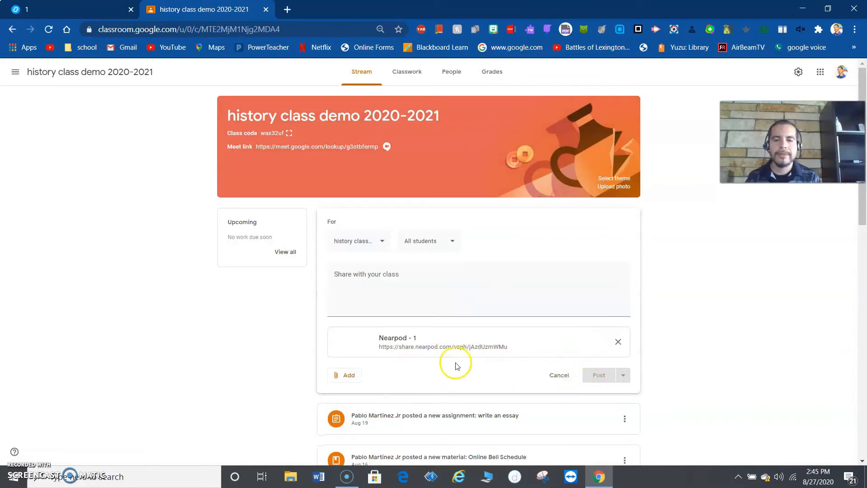
- Enter "code" as the announcement text and post it to the class stream
{"action": "left_click", "coordinate": [444, 277]}
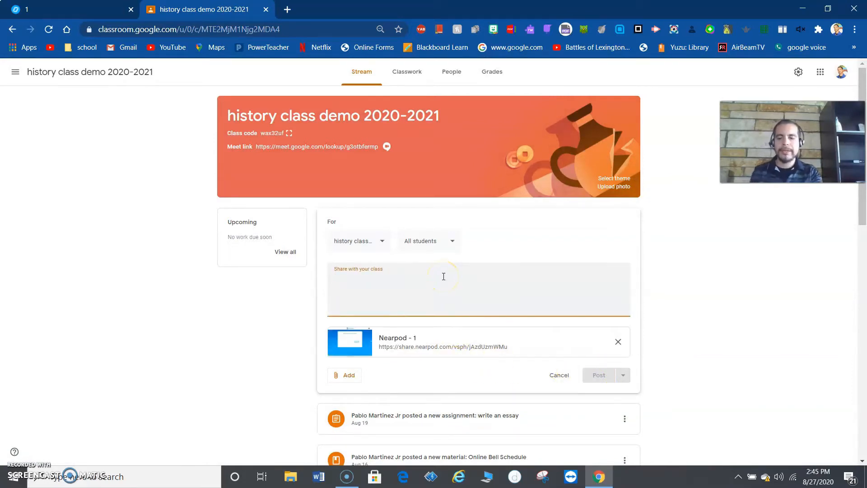
{"action": "type", "text": "add code"}
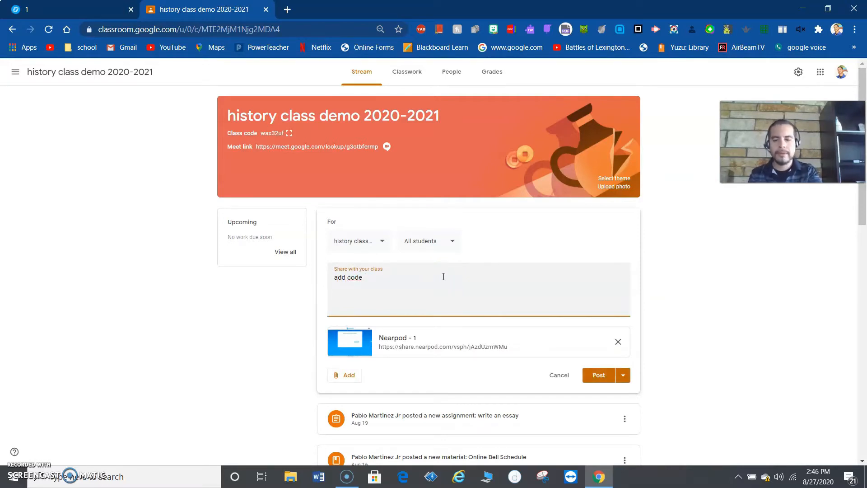
{"action": "type", "text": "cos"}
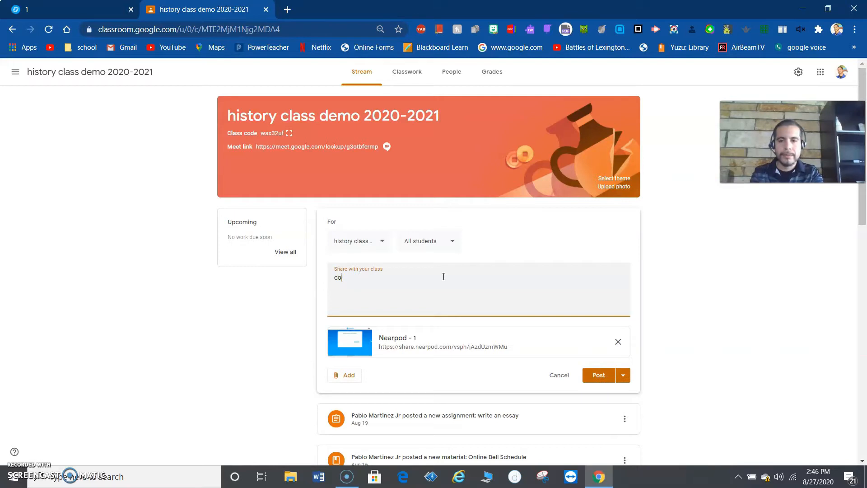
{"action": "left_click", "coordinate": [589, 378]}
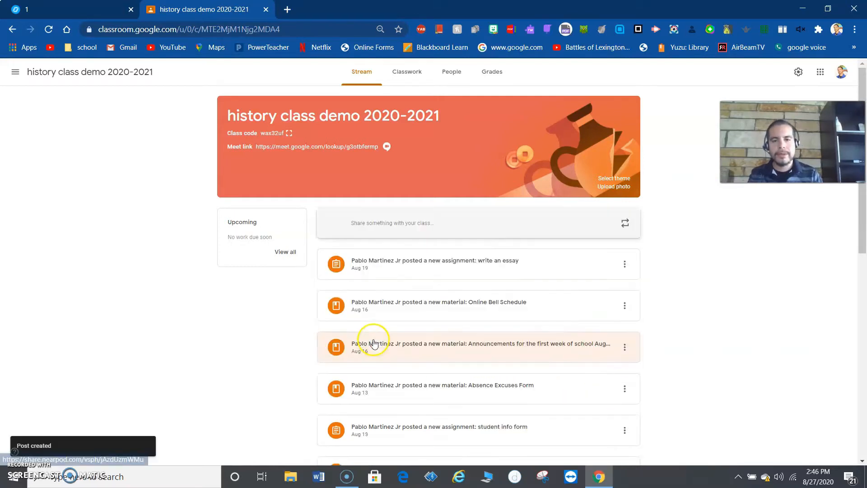
- Open the posted Nearpod link to check the student join page, and return to the session's sharing options in Nearpod
{"action": "left_click", "coordinate": [372, 318]}
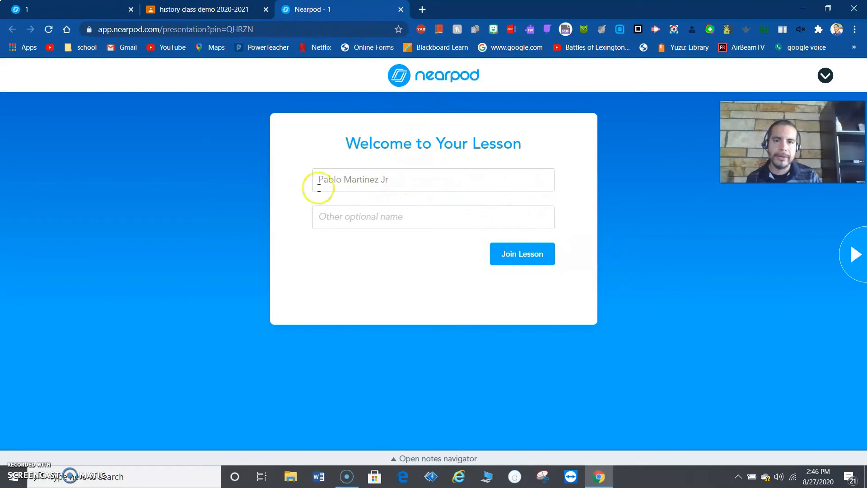
{"action": "left_click", "coordinate": [194, 10]}
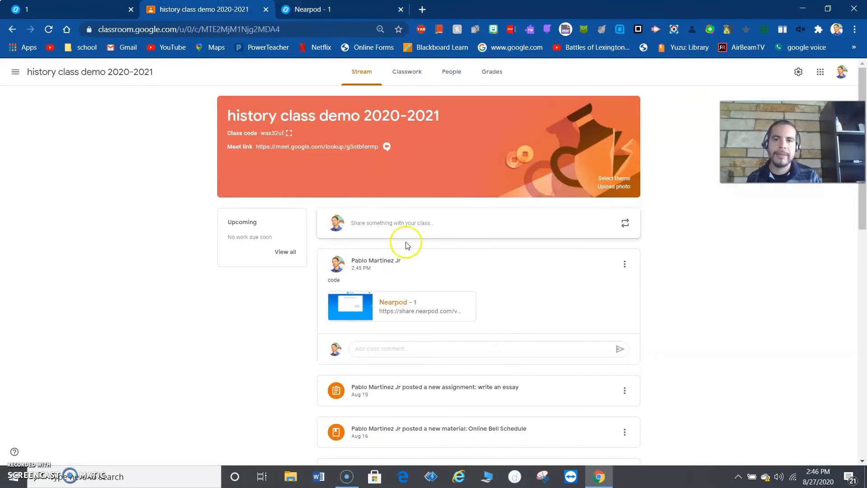
{"action": "left_click", "coordinate": [68, 9]}
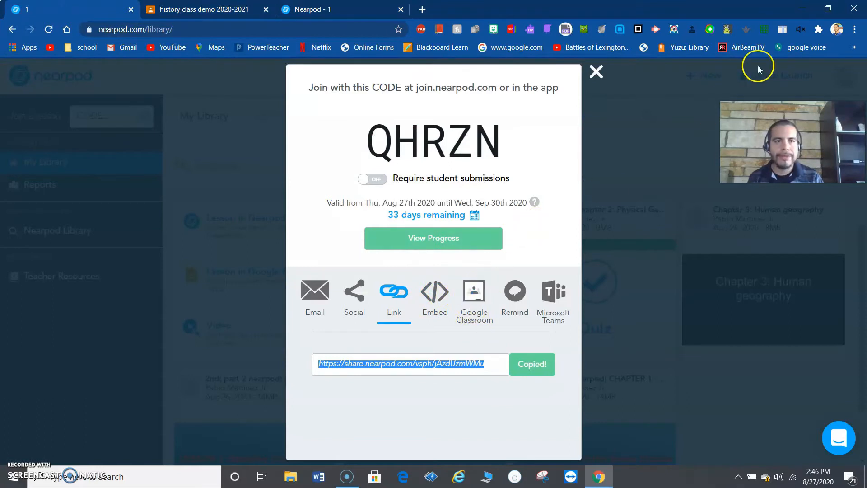
- Share the session directly to Google Classroom, choosing the "history class demo 2020-2021" class and the Create assignment action
{"action": "left_click", "coordinate": [474, 290]}
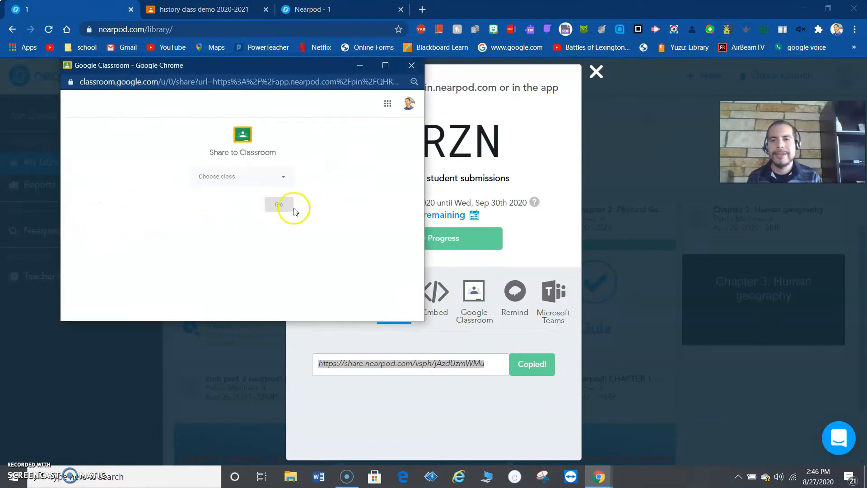
{"action": "left_click", "coordinate": [270, 177]}
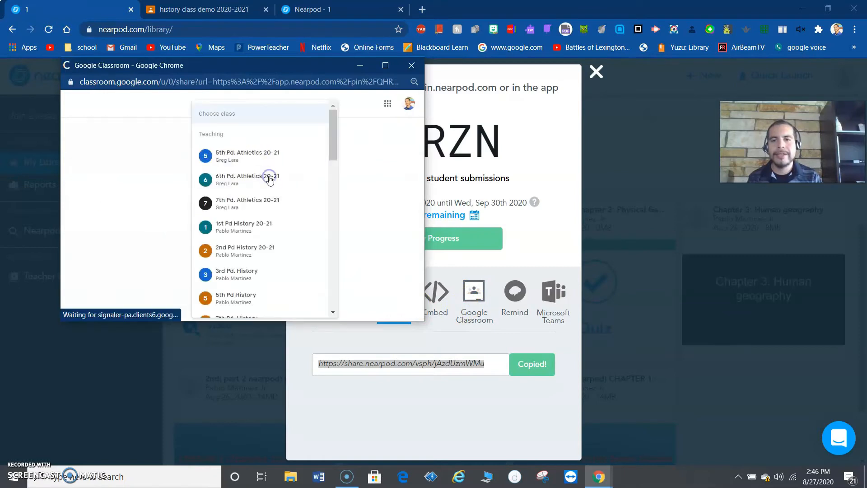
{"action": "scroll", "coordinate": [311, 208], "scroll_direction": "down", "scroll_amount": 1}
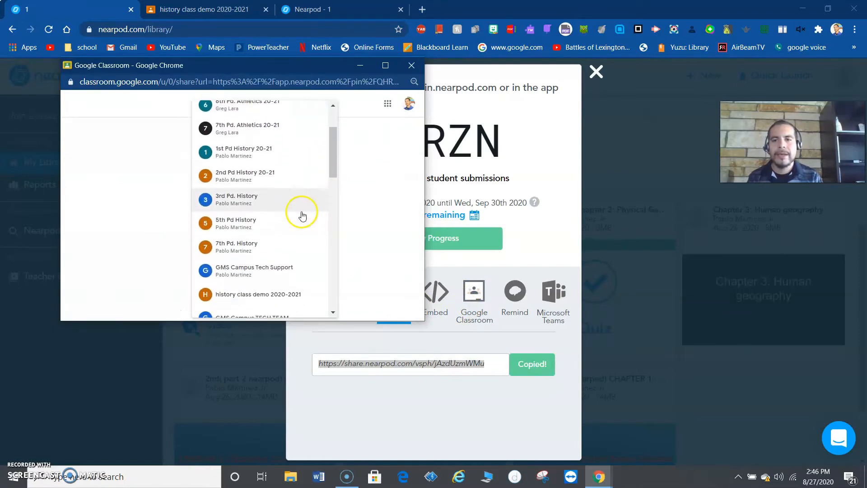
{"action": "scroll", "coordinate": [239, 181], "scroll_direction": "down", "scroll_amount": 2}
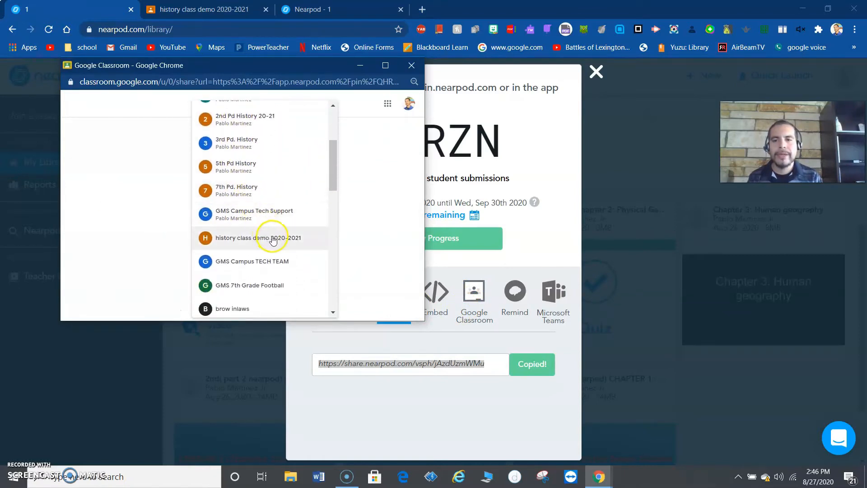
{"action": "left_click", "coordinate": [273, 239]}
{"action": "left_click", "coordinate": [219, 212]}
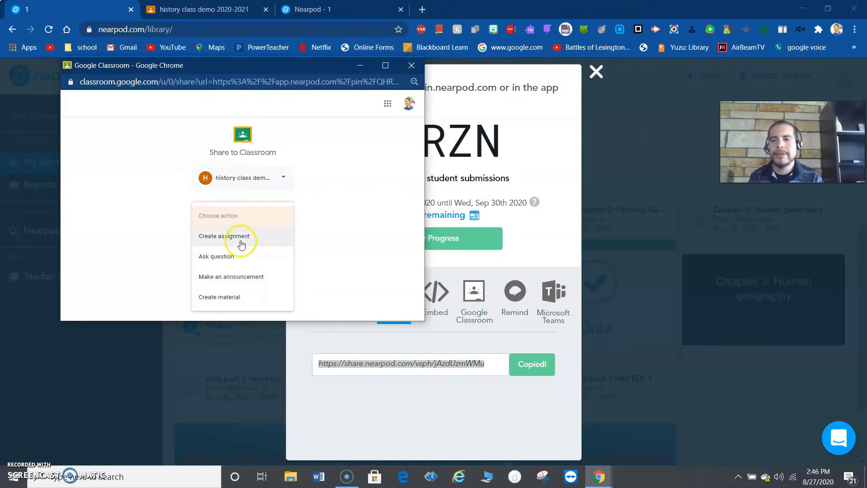
{"action": "left_click", "coordinate": [269, 237]}
{"action": "left_click", "coordinate": [272, 239]}
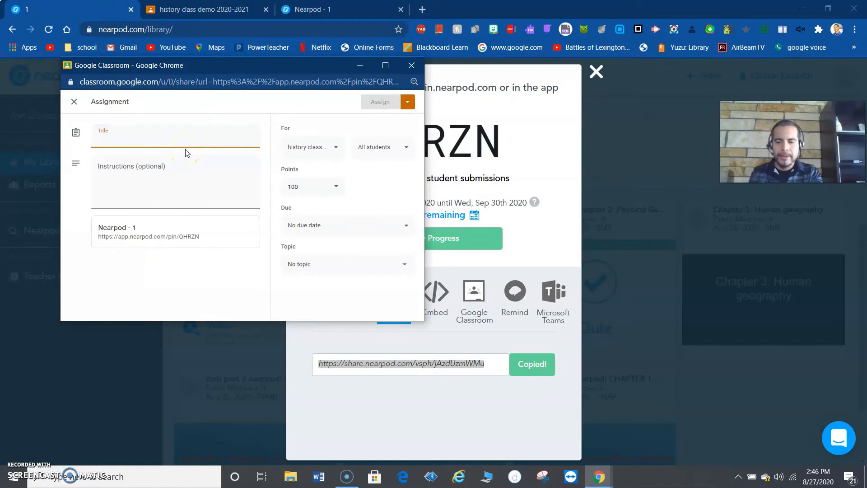
- Title the assignment "code", look through the list of classes it can go to, and assign it
{"action": "type", "text": "code"}
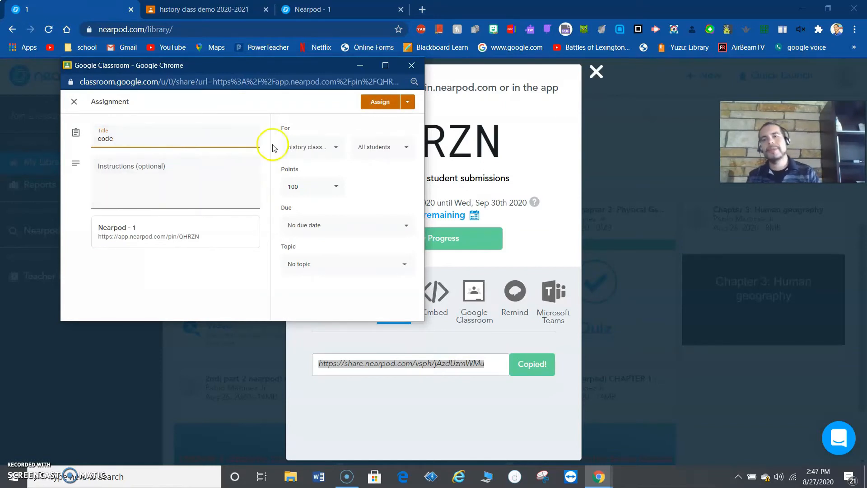
{"action": "left_click", "coordinate": [335, 148]}
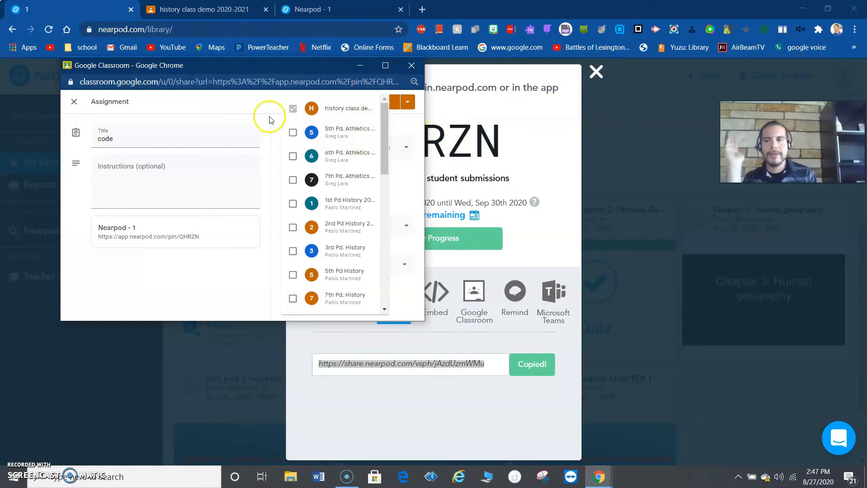
{"action": "left_click", "coordinate": [321, 83]}
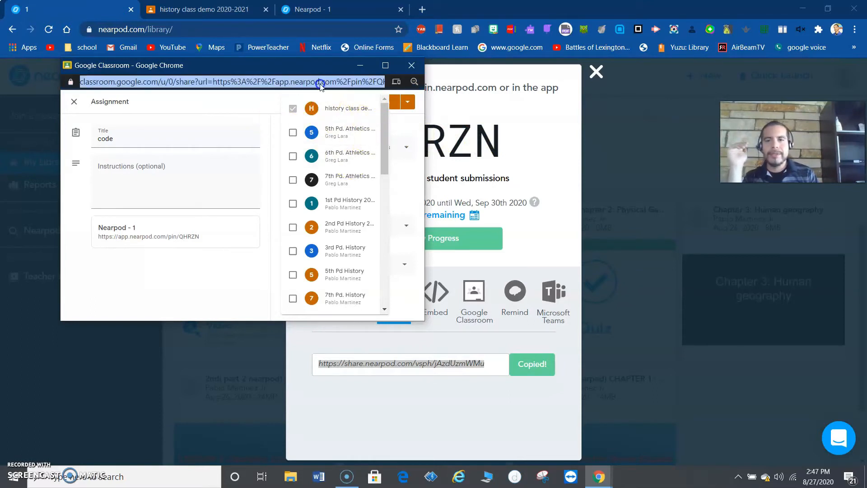
{"action": "left_click", "coordinate": [279, 111]}
{"action": "left_click", "coordinate": [370, 101]}
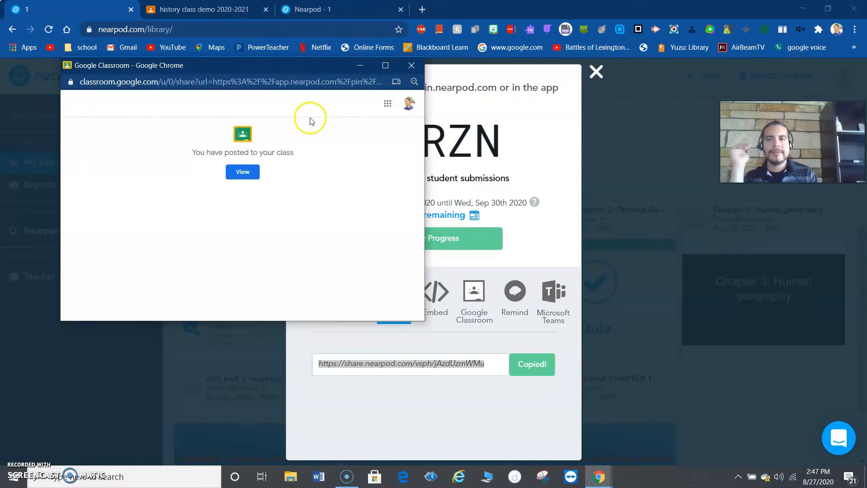
- View the posted assignment in the class's Classwork and move "code" into the Assignments topic
{"action": "left_click", "coordinate": [243, 172]}
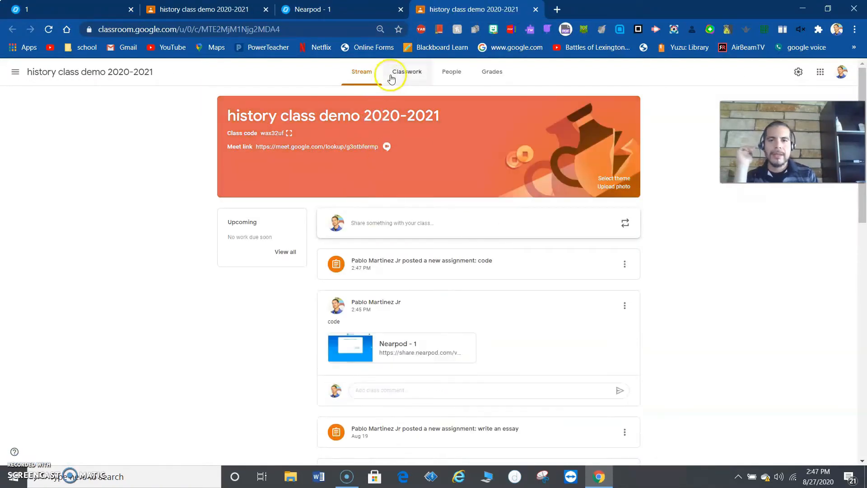
{"action": "left_click", "coordinate": [393, 74]}
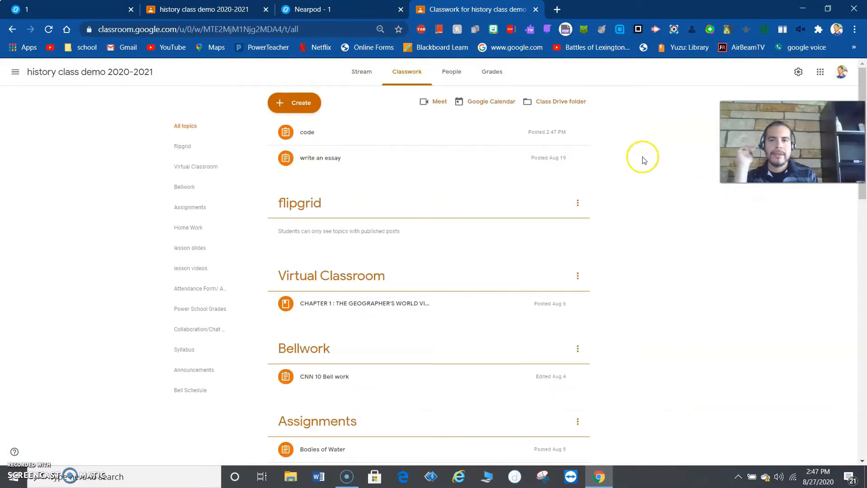
{"action": "scroll", "coordinate": [639, 163], "scroll_direction": "down", "scroll_amount": 1}
{"action": "scroll", "coordinate": [627, 210], "scroll_direction": "down", "scroll_amount": 3}
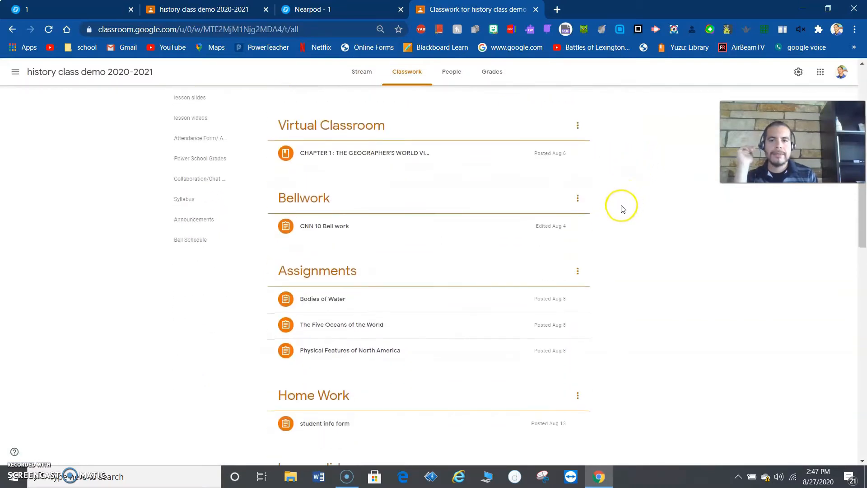
{"action": "scroll", "coordinate": [619, 208], "scroll_direction": "up", "scroll_amount": 4}
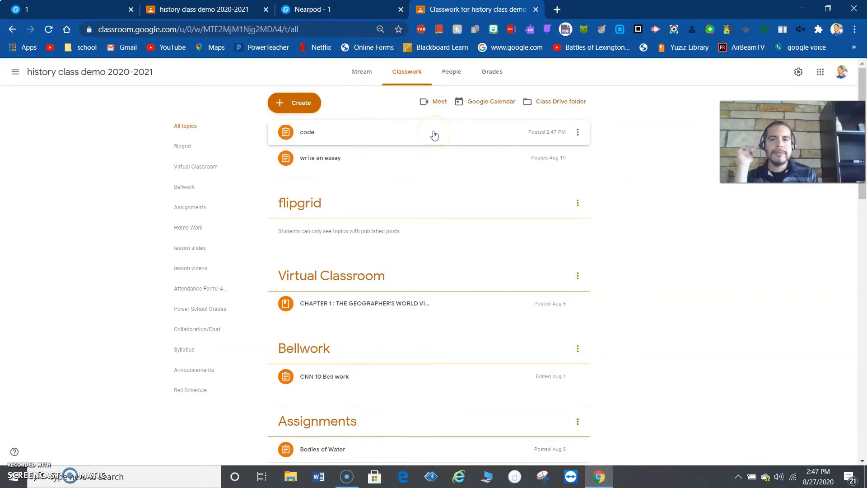
{"action": "left_click_drag", "start_coordinate": [434, 134], "coordinate": [377, 387]}
{"action": "scroll", "coordinate": [359, 357], "scroll_direction": "down", "scroll_amount": 1}
{"action": "scroll", "coordinate": [352, 334], "scroll_direction": "down", "scroll_amount": 2}
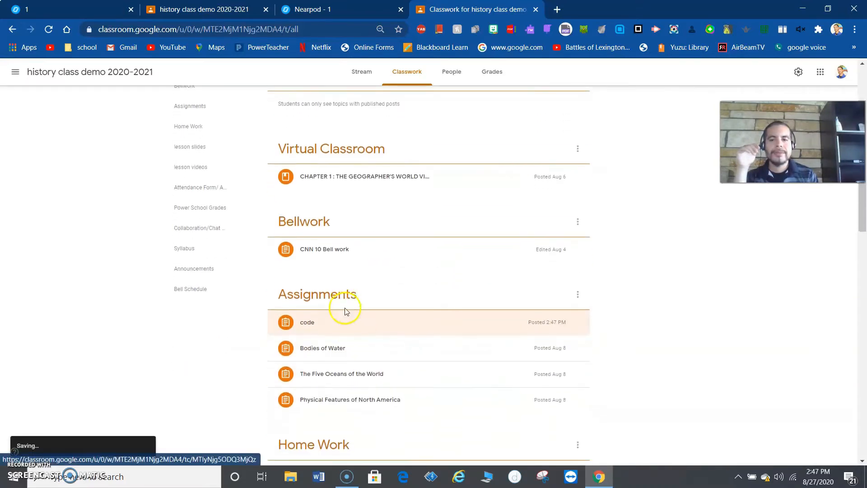
- Join the lesson through the "code" assignment's Nearpod link and play its video, skipping to the first question marker
{"action": "left_click", "coordinate": [344, 294]}
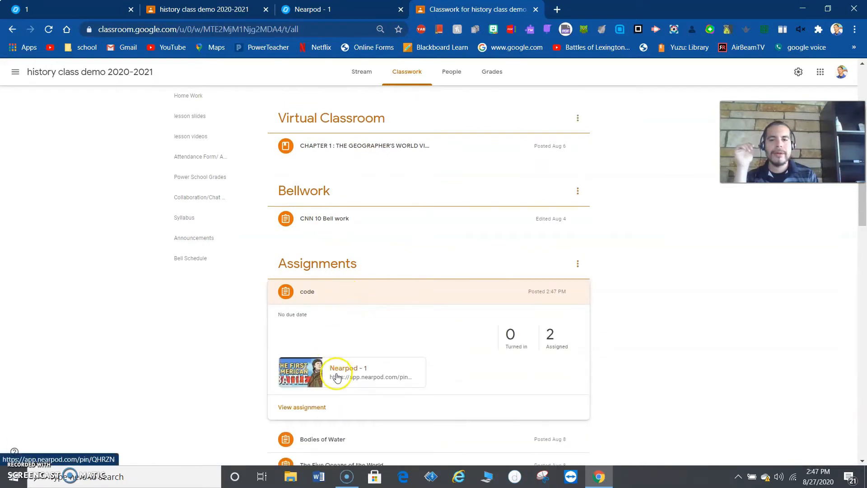
{"action": "left_click", "coordinate": [336, 378]}
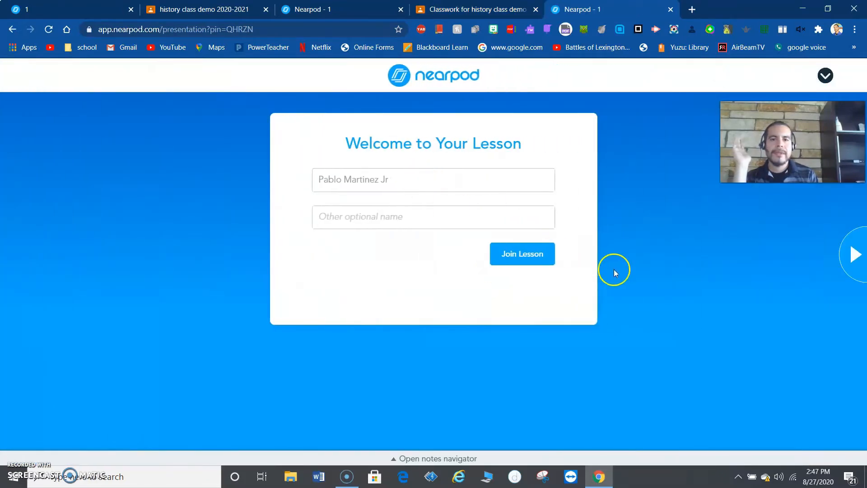
{"action": "left_click", "coordinate": [539, 256]}
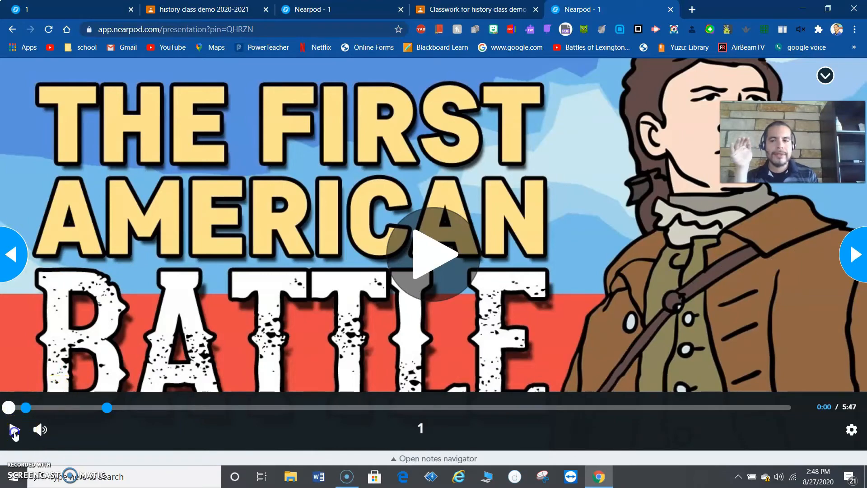
{"action": "left_click", "coordinate": [15, 434]}
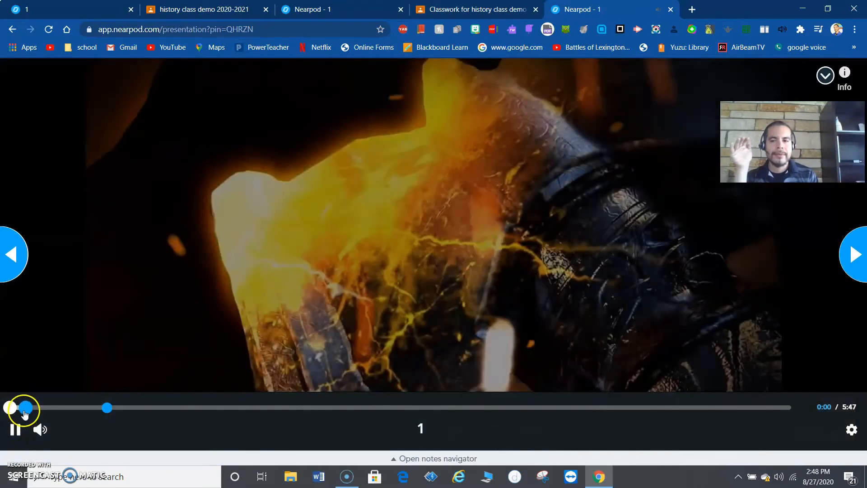
{"action": "left_click", "coordinate": [24, 408]}
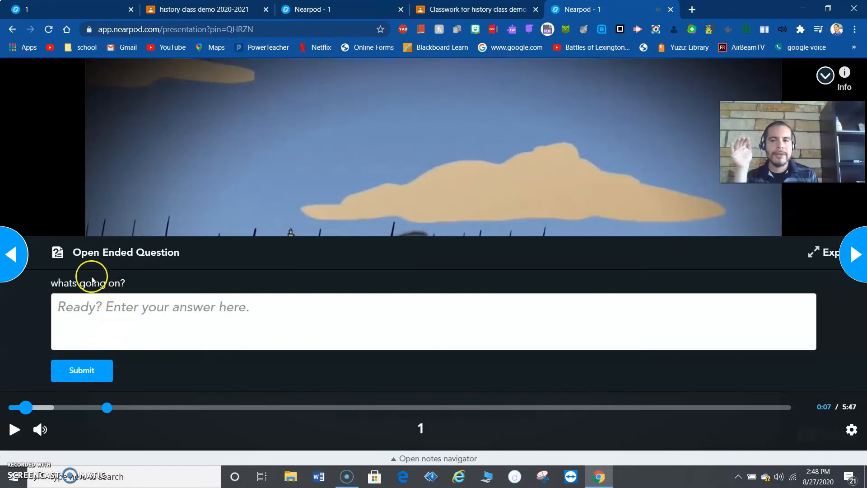
- Check the video's open-ended and multiple choice question points, skip ahead to 3:20, and return to the first question
{"action": "left_click", "coordinate": [169, 317]}
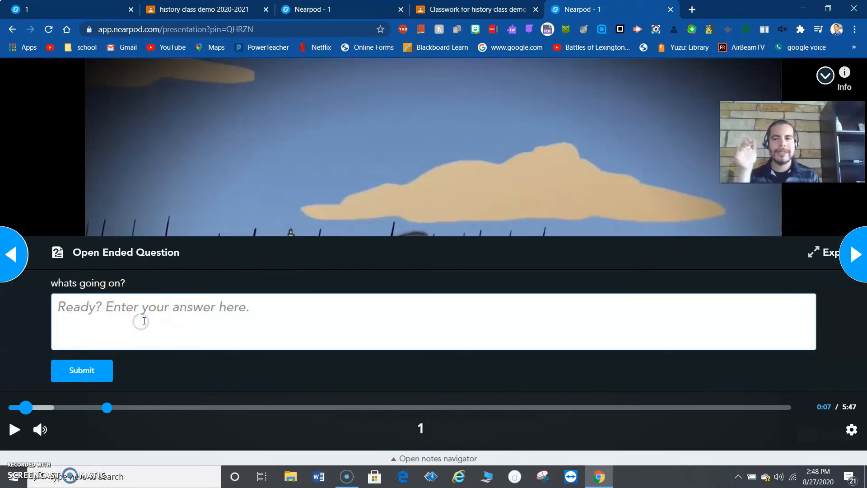
{"action": "left_click", "coordinate": [108, 409]}
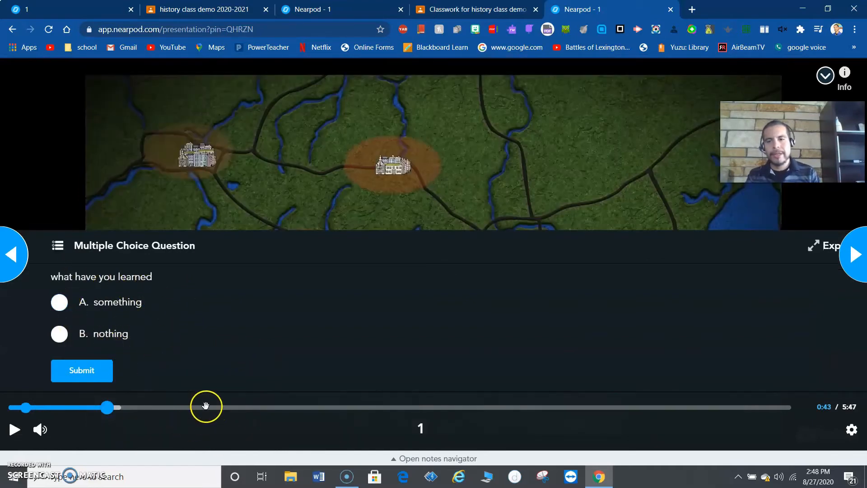
{"action": "left_click", "coordinate": [206, 406]}
{"action": "left_click", "coordinate": [461, 407]}
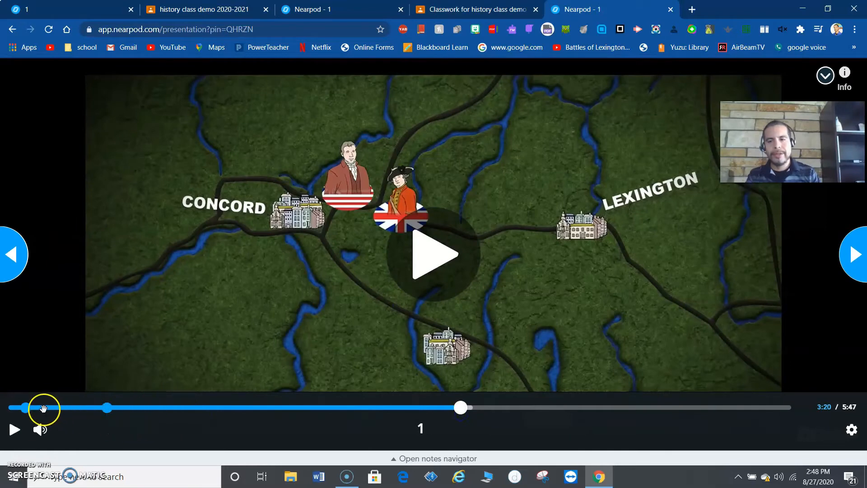
{"action": "left_click", "coordinate": [26, 407]}
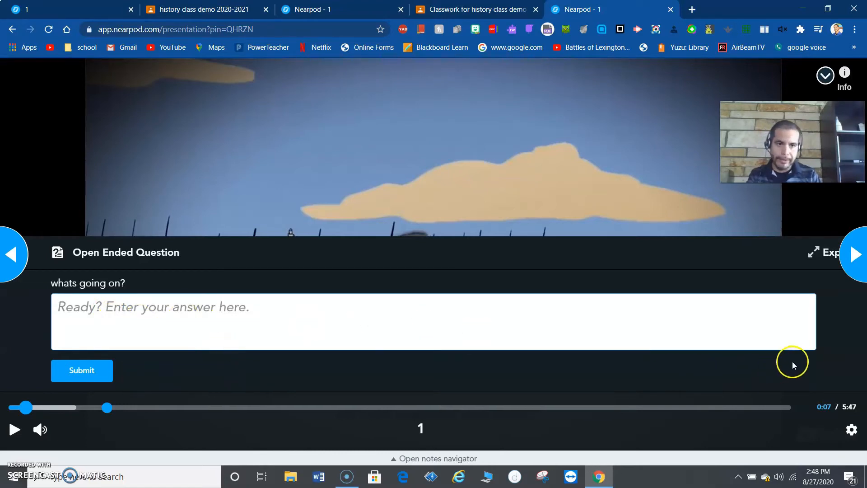
- Advance to the 3D plant cell slide and rotate the model to view it from several angles
{"action": "left_click", "coordinate": [854, 268]}
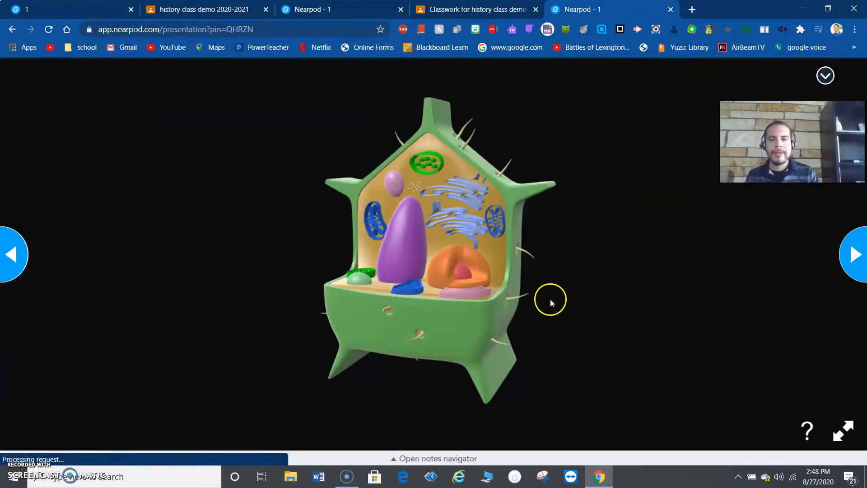
{"action": "left_click_drag", "start_coordinate": [459, 272], "coordinate": [427, 329]}
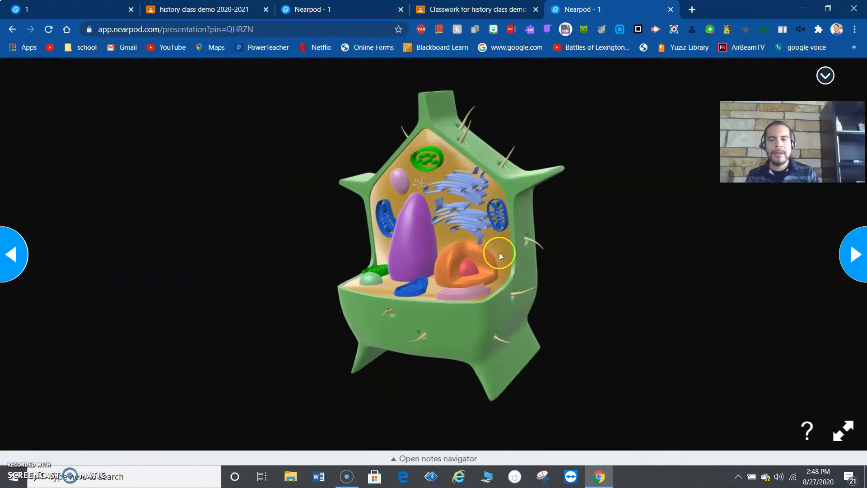
{"action": "left_click_drag", "start_coordinate": [500, 253], "coordinate": [633, 188]}
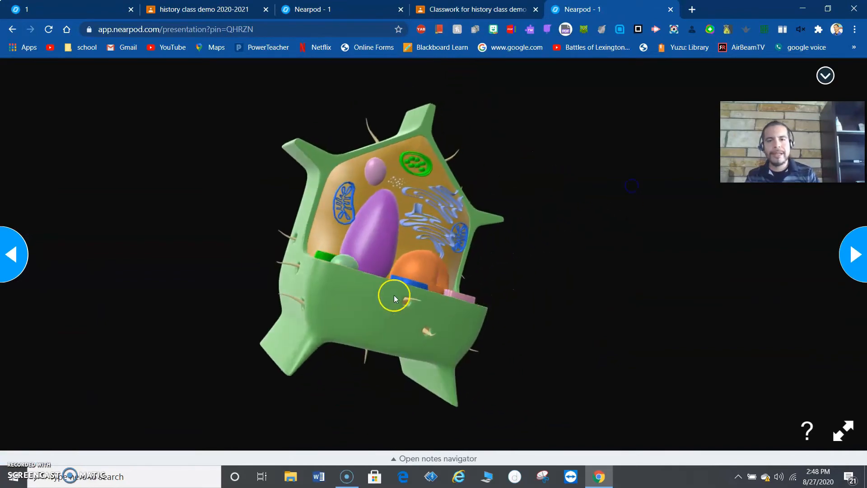
{"action": "left_click_drag", "start_coordinate": [394, 295], "coordinate": [854, 297]}
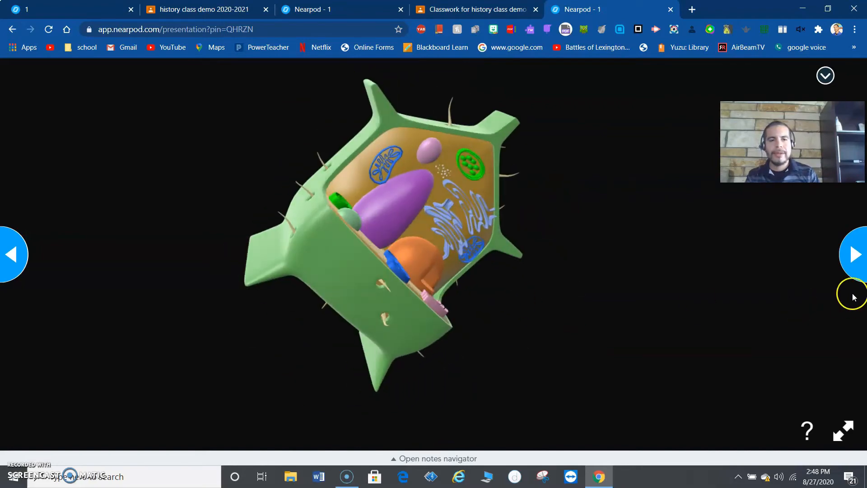
{"action": "left_click_drag", "start_coordinate": [513, 209], "coordinate": [322, 282]}
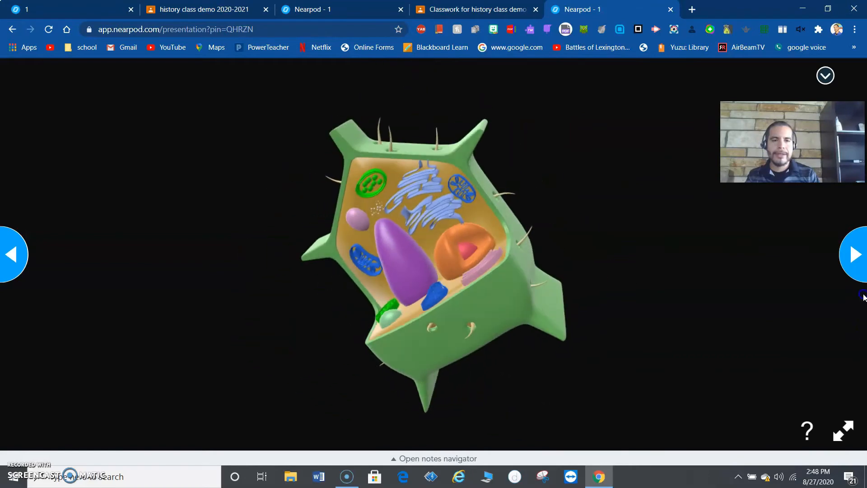
- Continue past the open-ended question to Balancing Act, place 20 kg and 15 kg bricks on opposite plank sides, and remove the supports
{"action": "key", "text": "Right"}
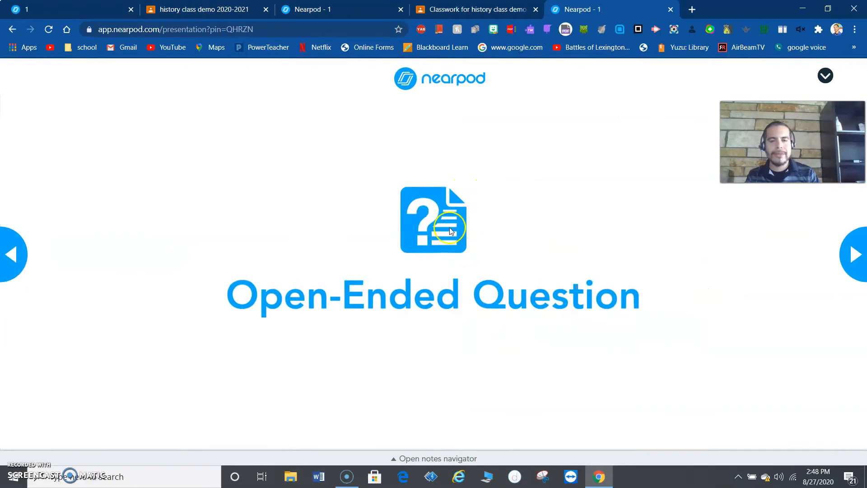
{"action": "left_click", "coordinate": [204, 195]}
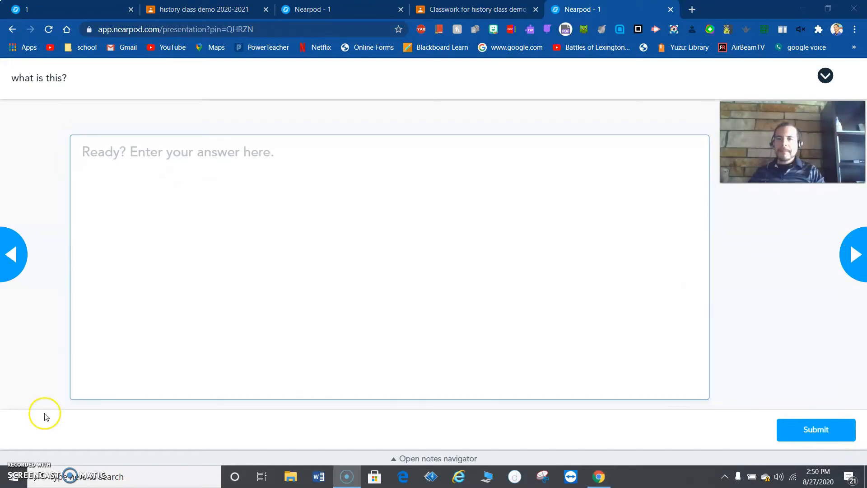
{"action": "left_click", "coordinate": [863, 262]}
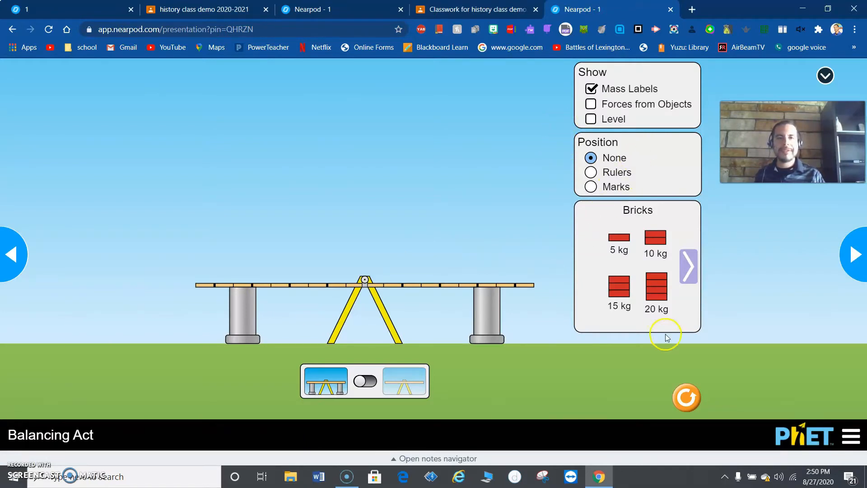
{"action": "left_click_drag", "start_coordinate": [654, 294], "coordinate": [465, 248]}
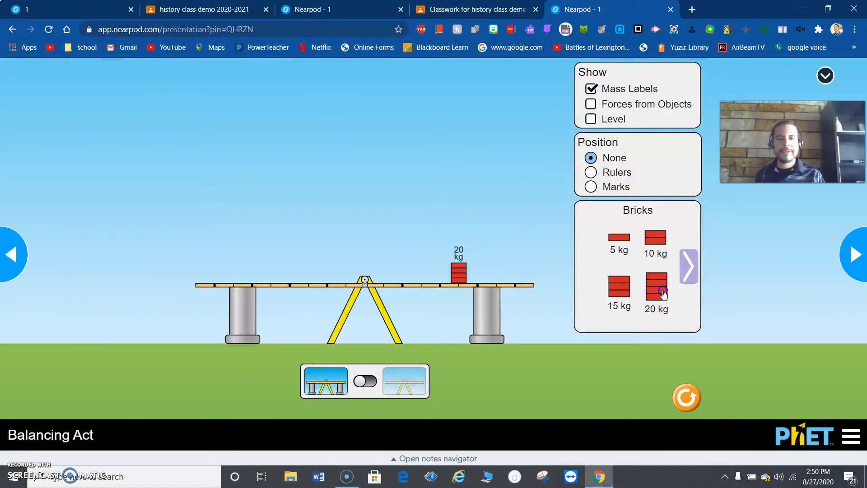
{"action": "left_click_drag", "start_coordinate": [613, 289], "coordinate": [280, 264]}
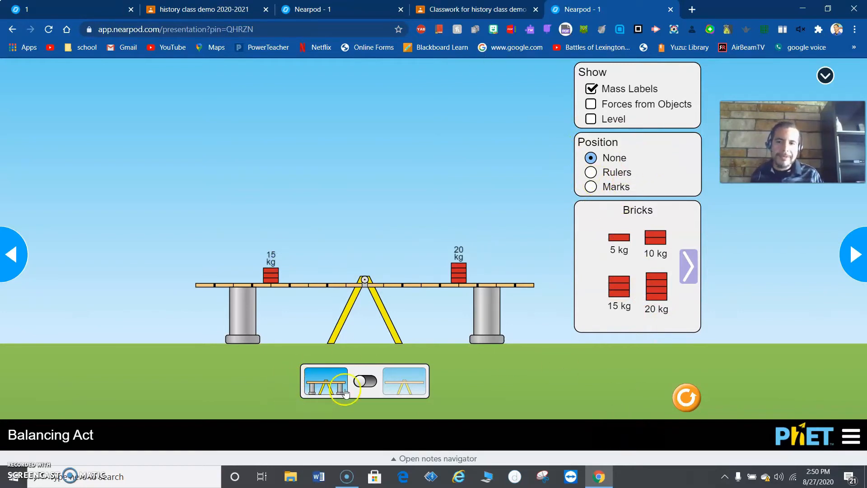
{"action": "left_click", "coordinate": [366, 382]}
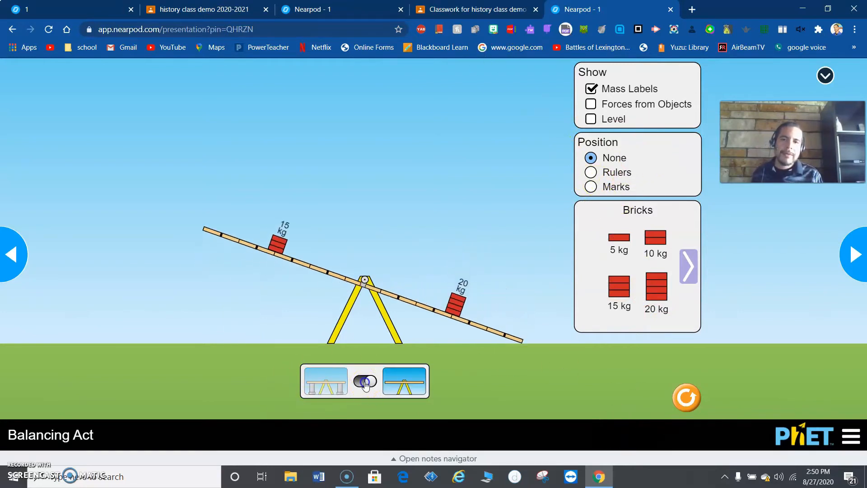
- Choose "yes" on the "did this help" poll and look around the panorama on the field trip slide
{"action": "left_click", "coordinate": [863, 260]}
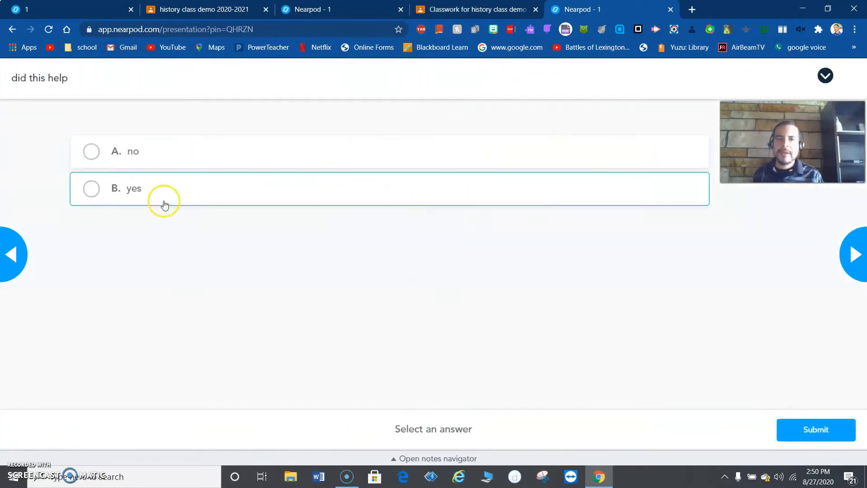
{"action": "left_click", "coordinate": [178, 188]}
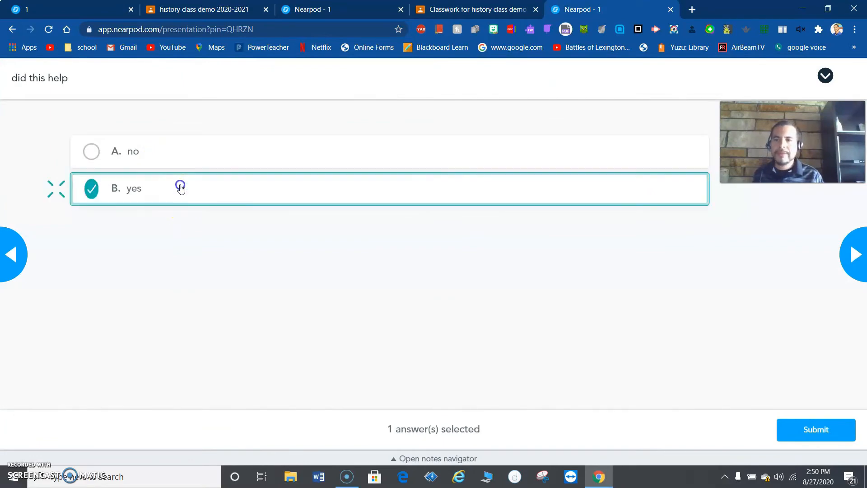
{"action": "left_click", "coordinate": [861, 226]}
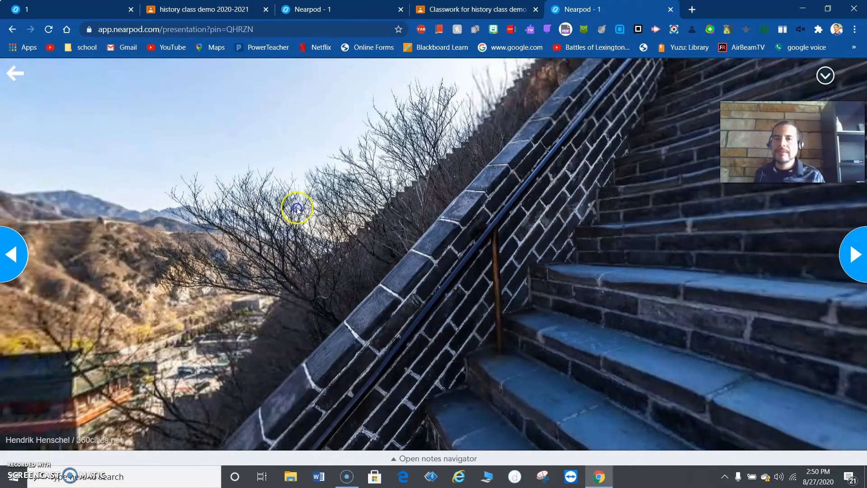
{"action": "left_click_drag", "start_coordinate": [296, 208], "coordinate": [663, 272]}
- Skip past the BBC video, look through the Leaning Tower of Pisa Sway, and enlarge its Significance image
{"action": "left_click", "coordinate": [863, 247]}
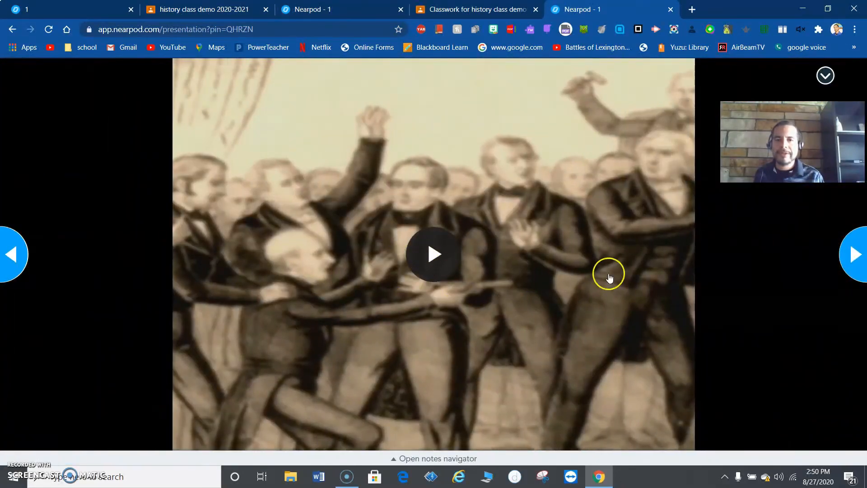
{"action": "left_click", "coordinate": [863, 266]}
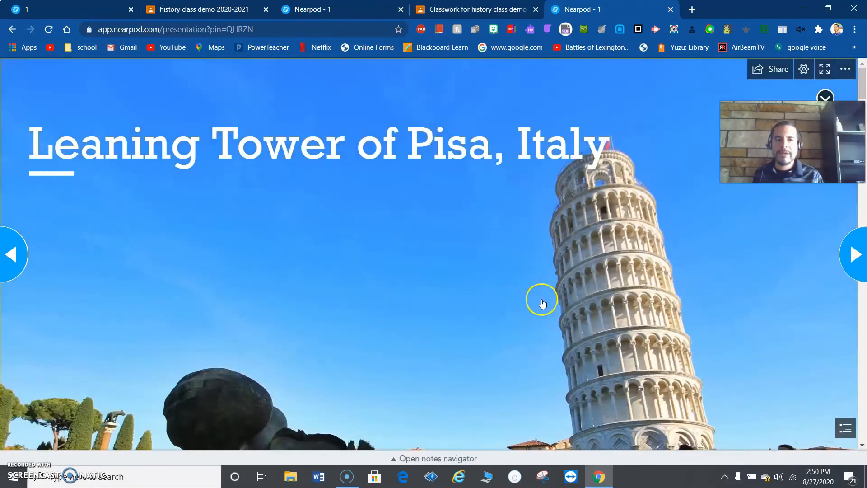
{"action": "scroll", "coordinate": [543, 304], "scroll_direction": "down", "scroll_amount": 8}
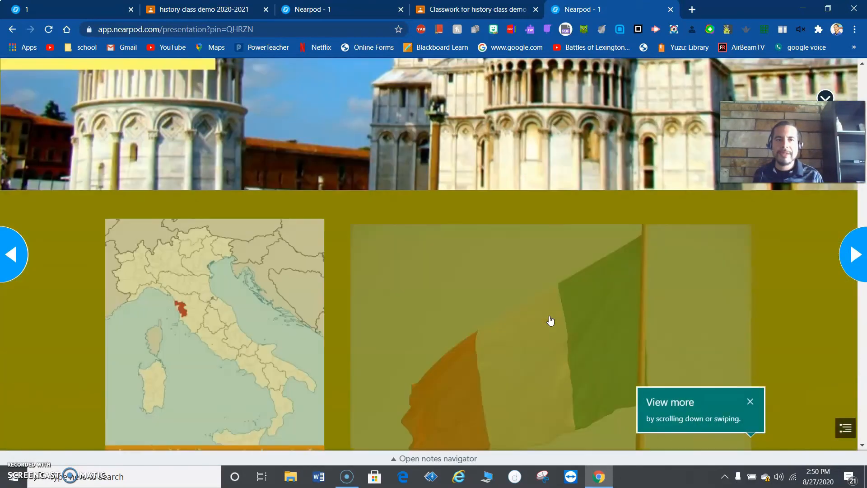
{"action": "scroll", "coordinate": [551, 321], "scroll_direction": "down", "scroll_amount": 5}
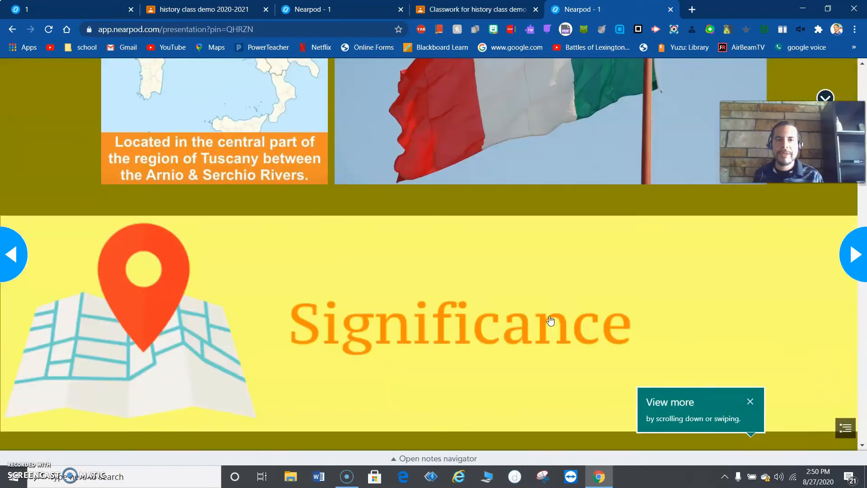
{"action": "left_click", "coordinate": [393, 303]}
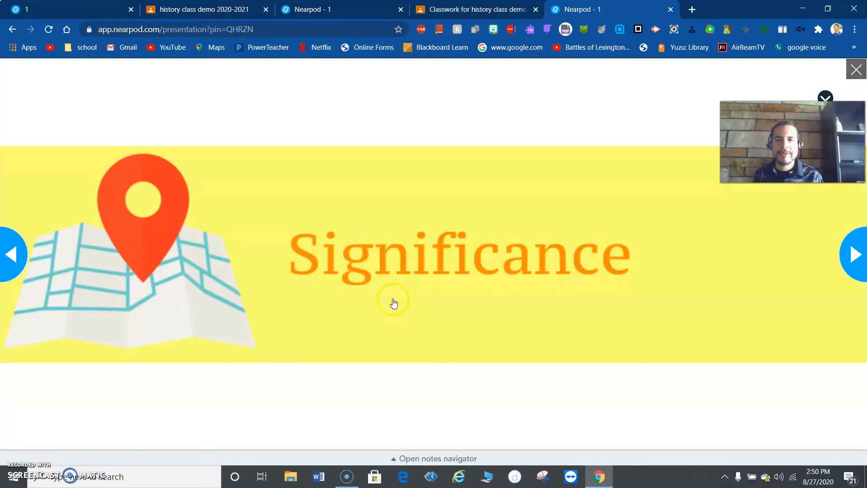
- Go on to the PDF slide, return to the Sway presentation, and enlarge its Location image
{"action": "left_click", "coordinate": [860, 254]}
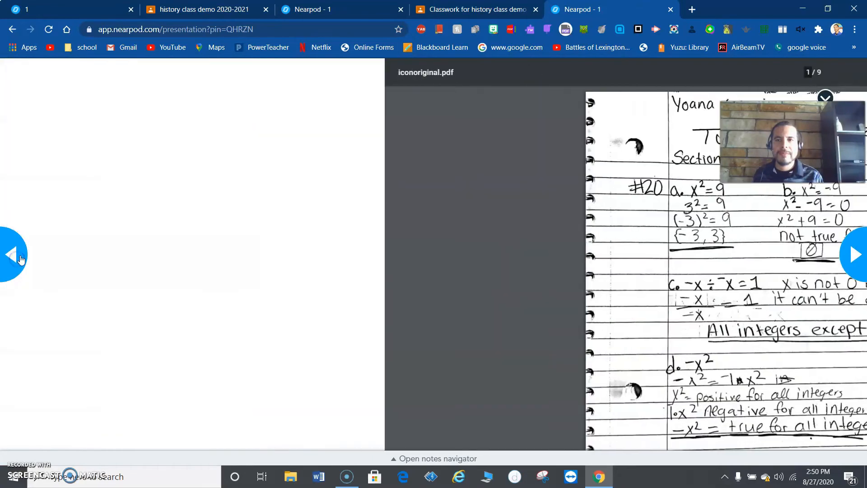
{"action": "left_click", "coordinate": [20, 259]}
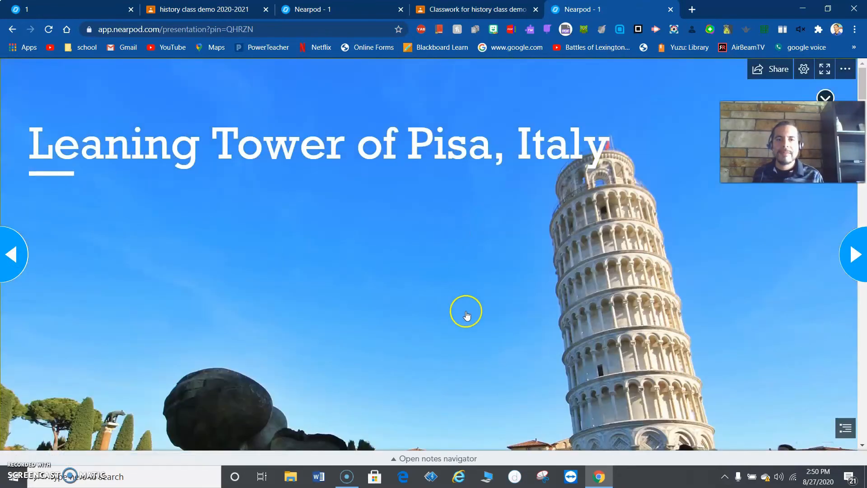
{"action": "scroll", "coordinate": [466, 315], "scroll_direction": "down", "scroll_amount": 5}
{"action": "left_click", "coordinate": [140, 231]}
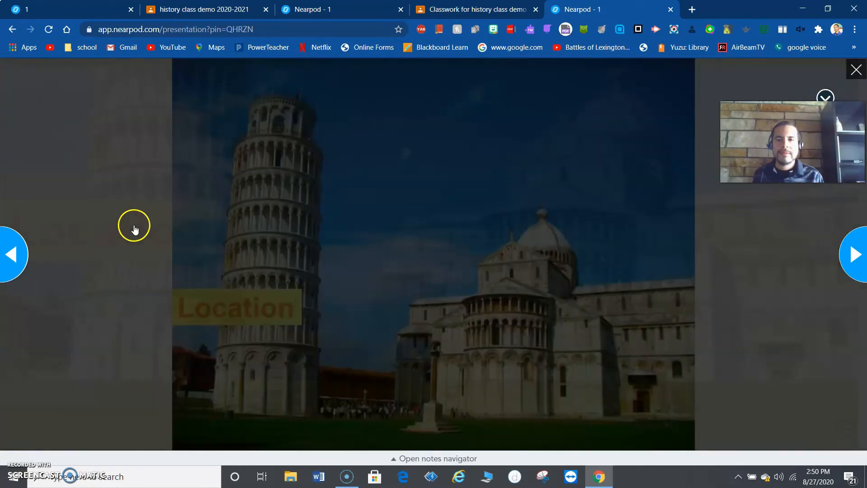
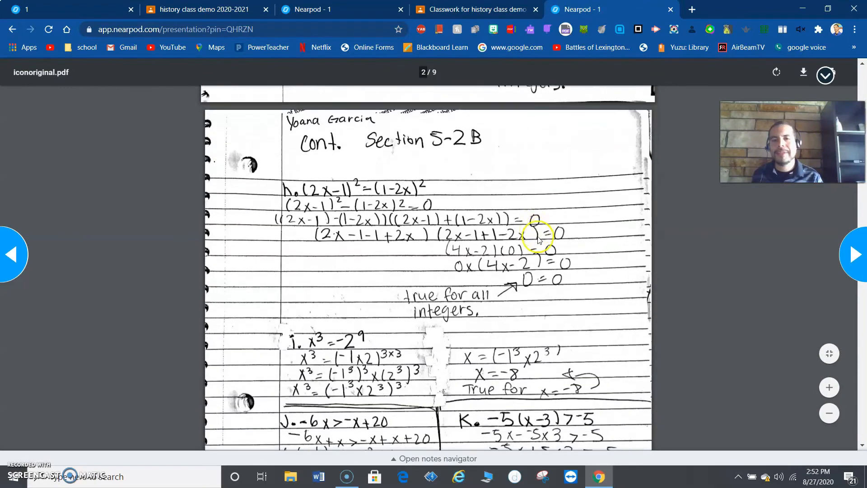
- Advance from the PDF to the lesson's final slide, start the lesson over, and continue past the welcome form
{"action": "left_click", "coordinate": [863, 259]}
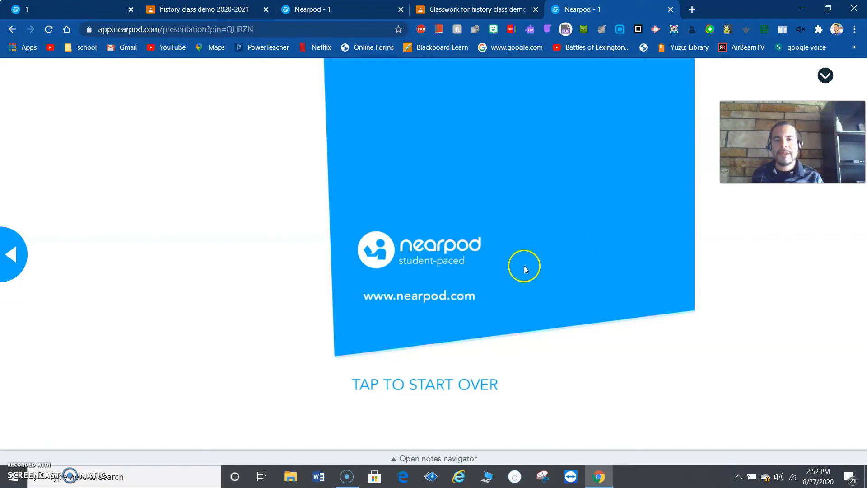
{"action": "left_click", "coordinate": [437, 387]}
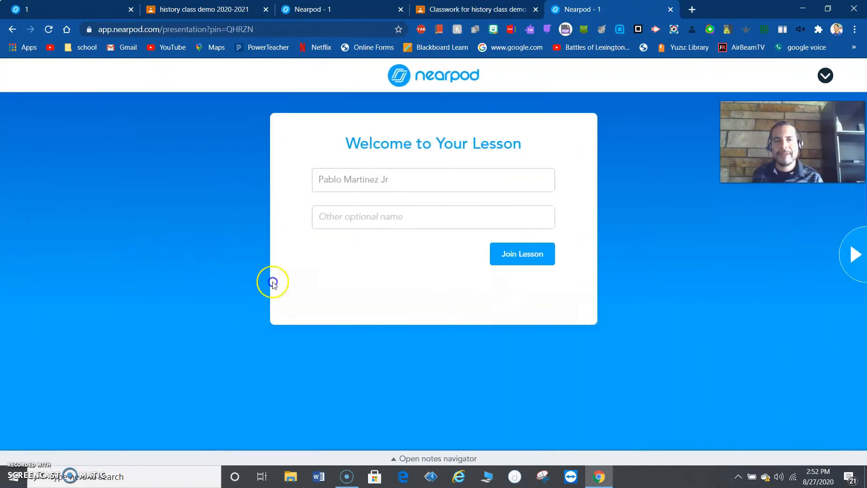
{"action": "left_click", "coordinate": [854, 255]}
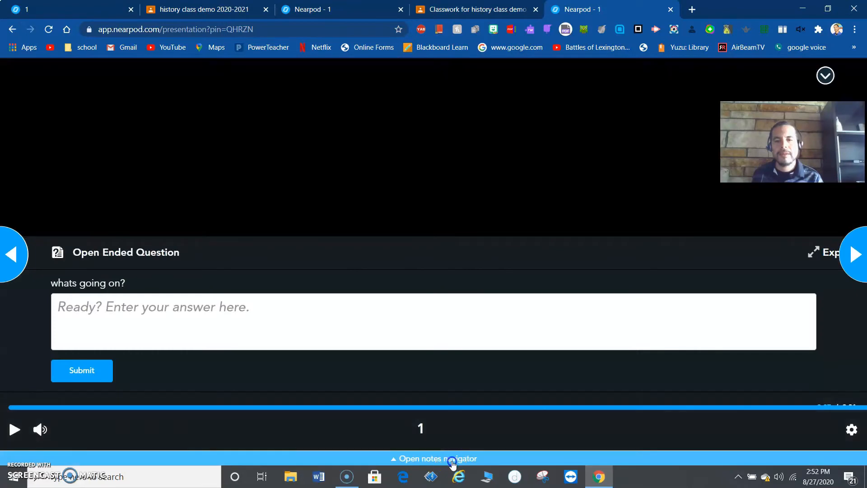
- Open the notes navigator, jump to slide 11, and go back to the lesson's start
{"action": "left_click", "coordinate": [449, 459]}
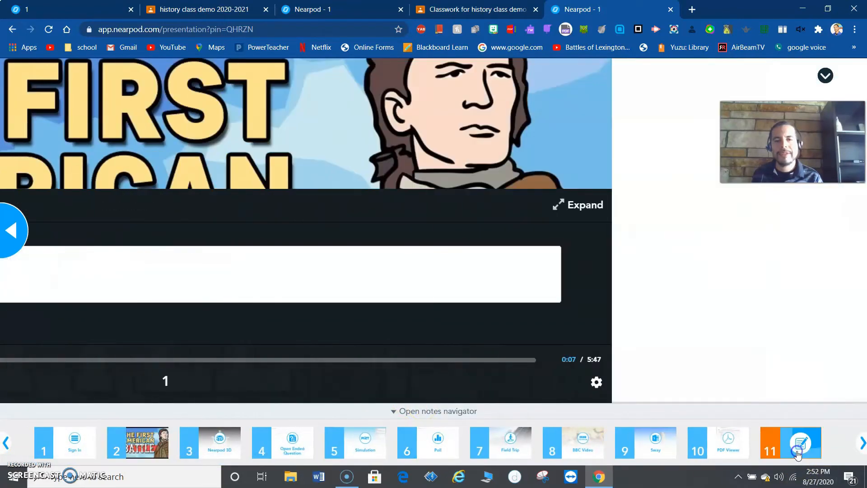
{"action": "left_click", "coordinate": [507, 453]}
{"action": "left_click", "coordinate": [793, 442]}
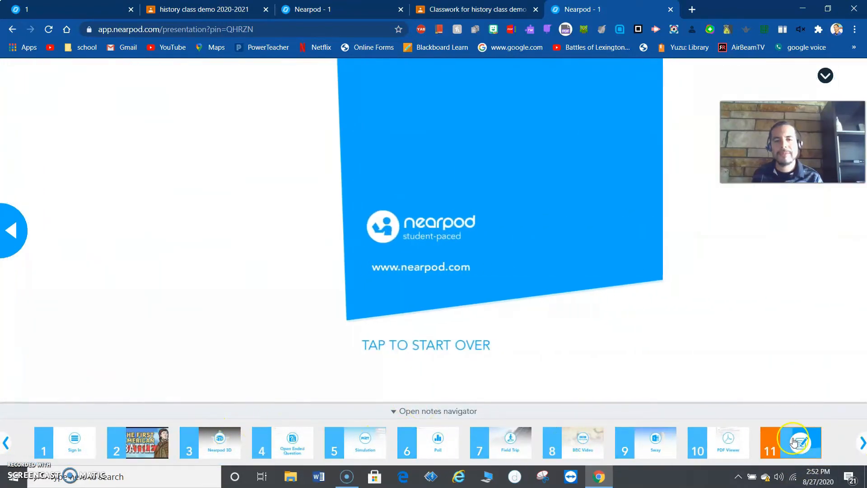
{"action": "left_click", "coordinate": [815, 337]}
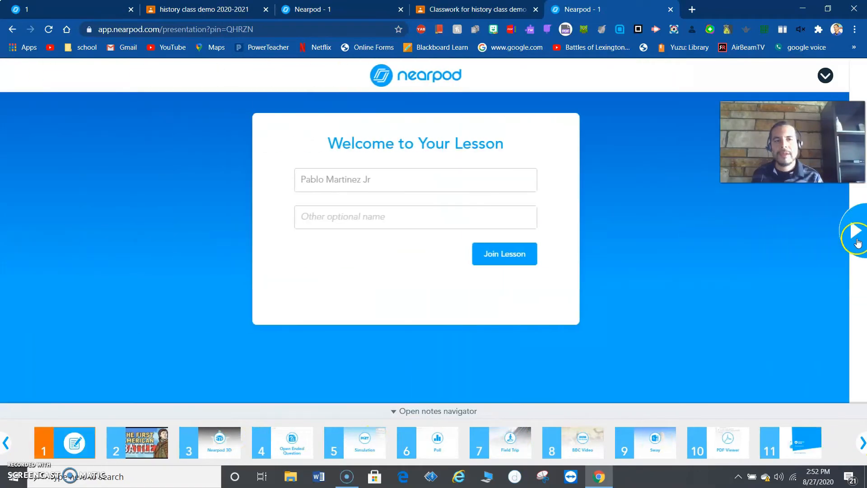
- Advance to the video slide and open the student menu with the session code and exit option
{"action": "left_click", "coordinate": [855, 235]}
{"action": "left_click", "coordinate": [826, 77]}
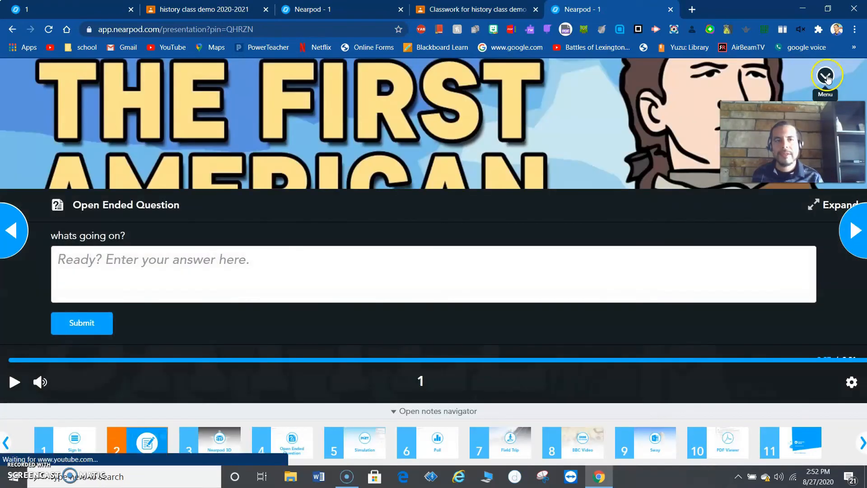
{"action": "left_click", "coordinate": [827, 77]}
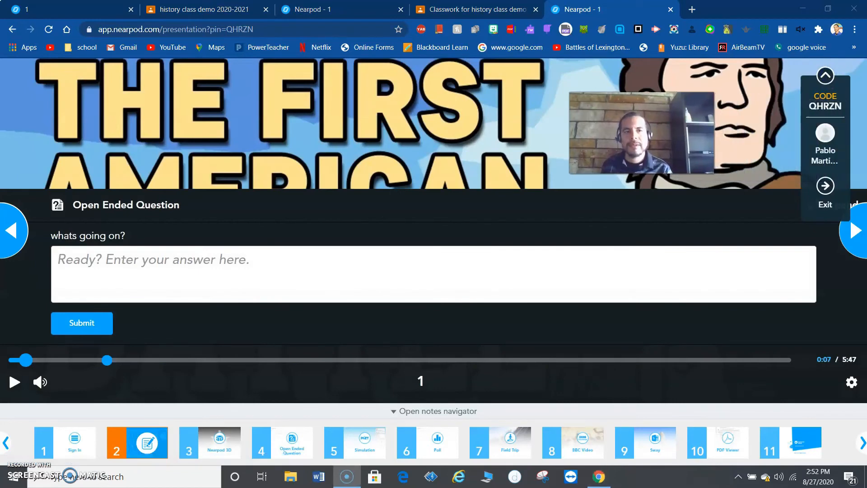
- Exit the student lesson and open the post-session reports for lesson 1 from the library
{"action": "left_click", "coordinate": [825, 192]}
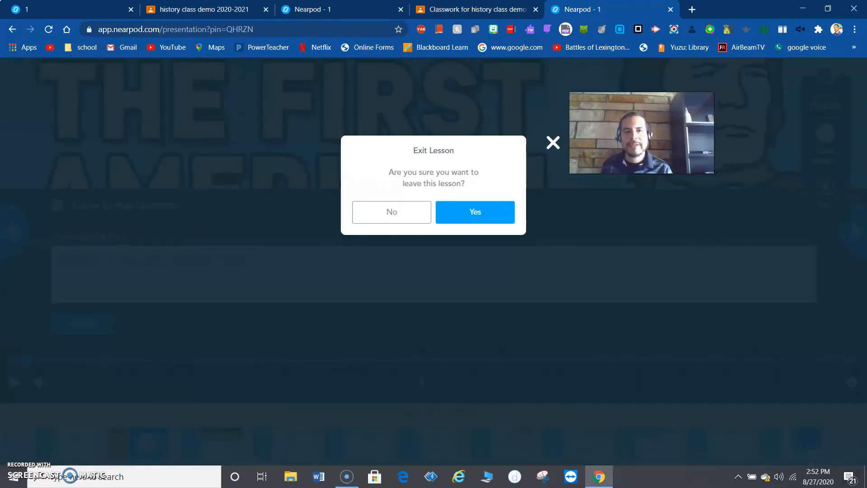
{"action": "left_click", "coordinate": [475, 212]}
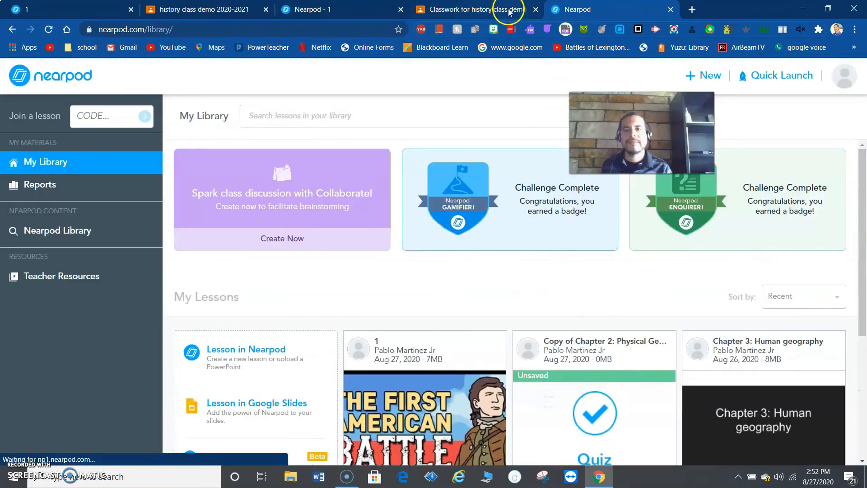
{"action": "scroll", "coordinate": [457, 235], "scroll_direction": "down", "scroll_amount": 2}
{"action": "mouse_move", "coordinate": [470, 248]}
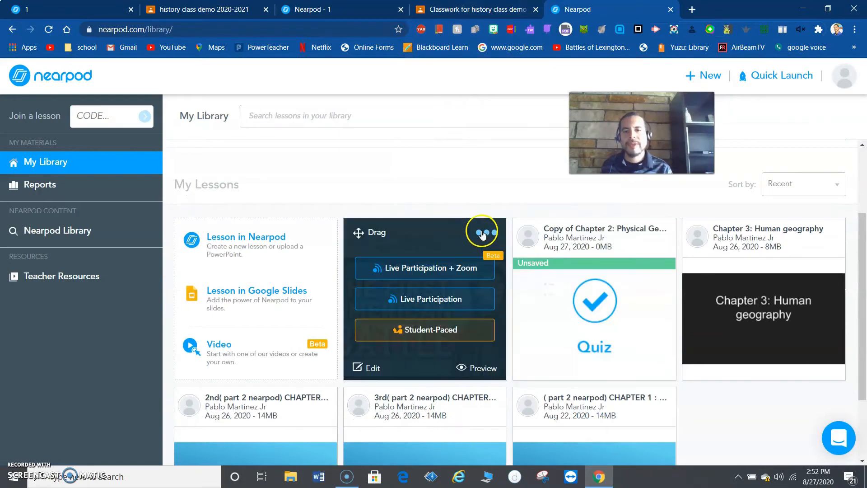
{"action": "left_click", "coordinate": [485, 233]}
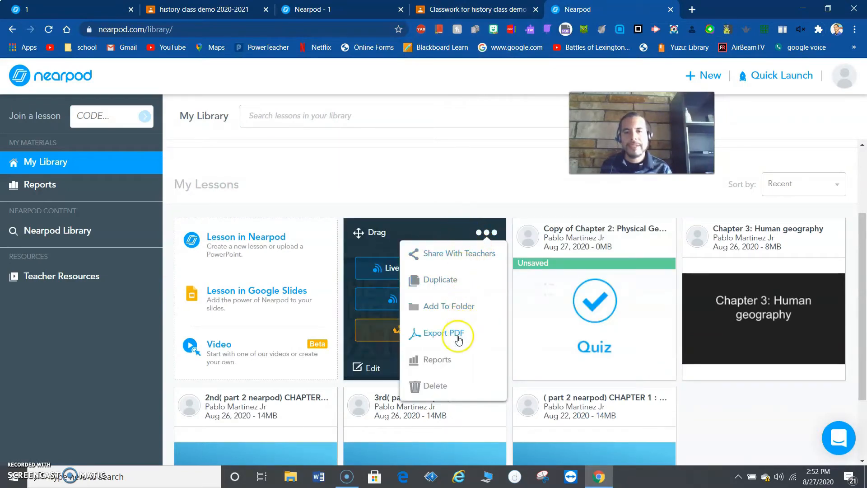
{"action": "left_click", "coordinate": [457, 360]}
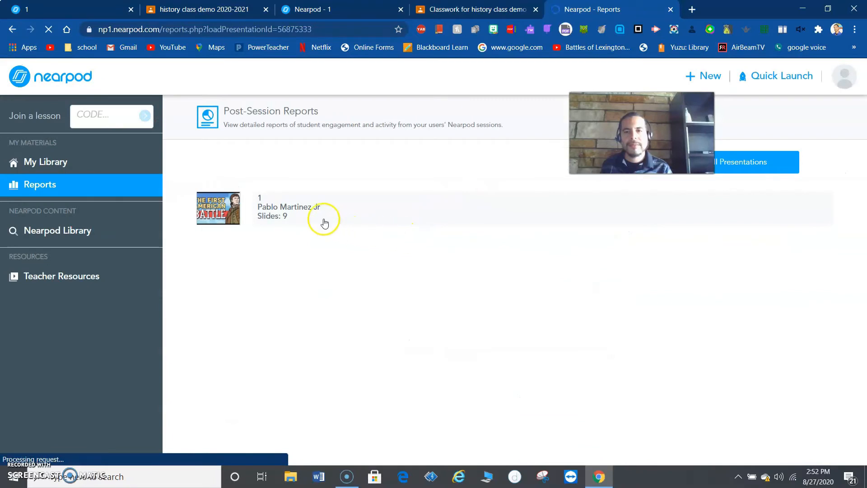
- Open the lesson's 2020-8-27 2:43 pm session report, review student participation and engagement details, and return to the library
{"action": "left_click", "coordinate": [320, 220]}
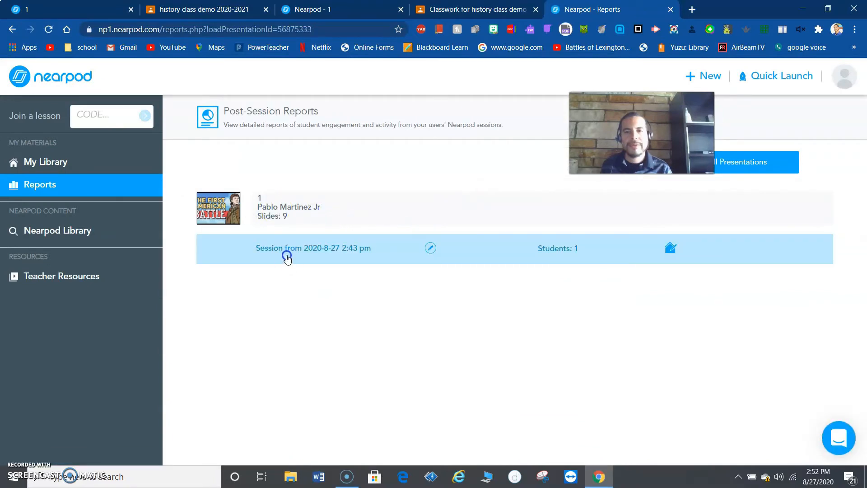
{"action": "left_click", "coordinate": [287, 256]}
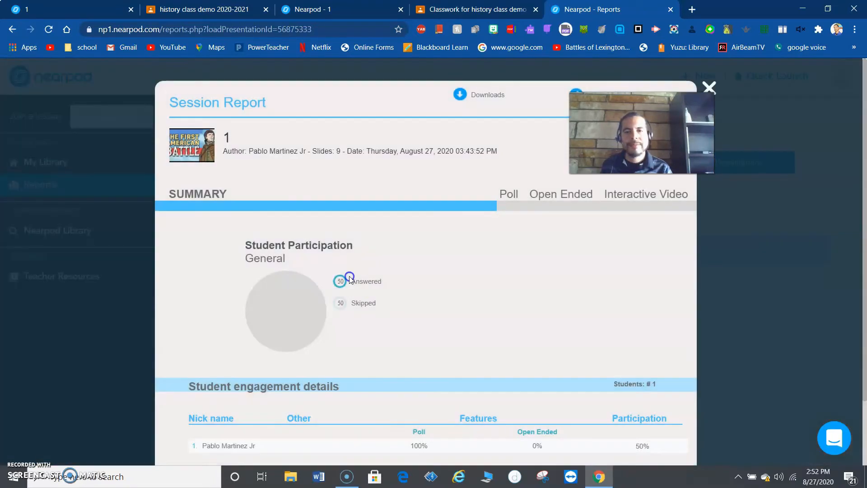
{"action": "scroll", "coordinate": [383, 256], "scroll_direction": "down", "scroll_amount": 1}
{"action": "scroll", "coordinate": [383, 257], "scroll_direction": "down", "scroll_amount": 1}
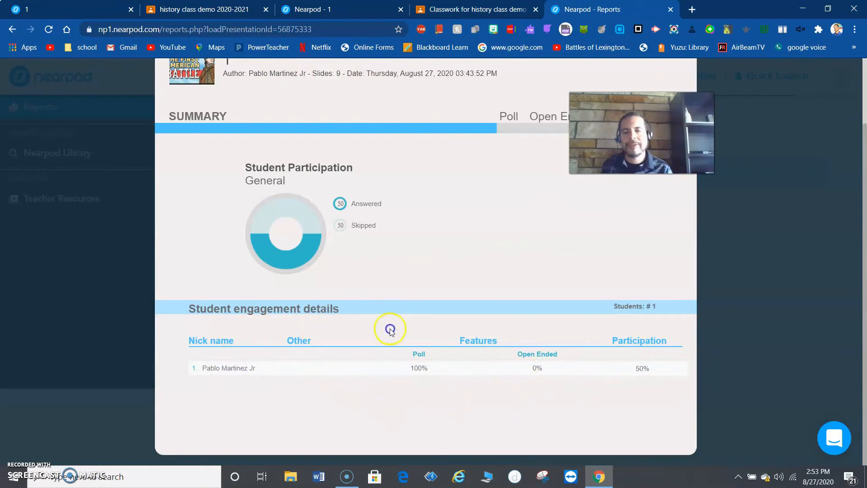
{"action": "scroll", "coordinate": [532, 203], "scroll_direction": "up", "scroll_amount": 2}
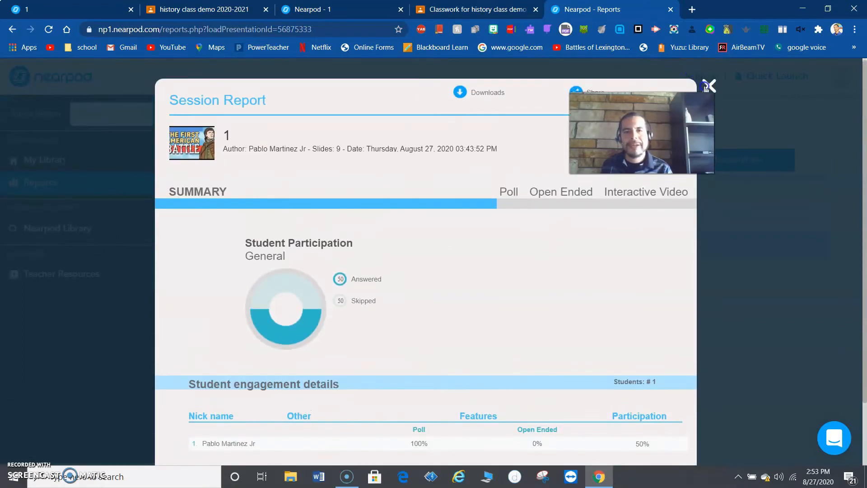
{"action": "left_click", "coordinate": [710, 85]}
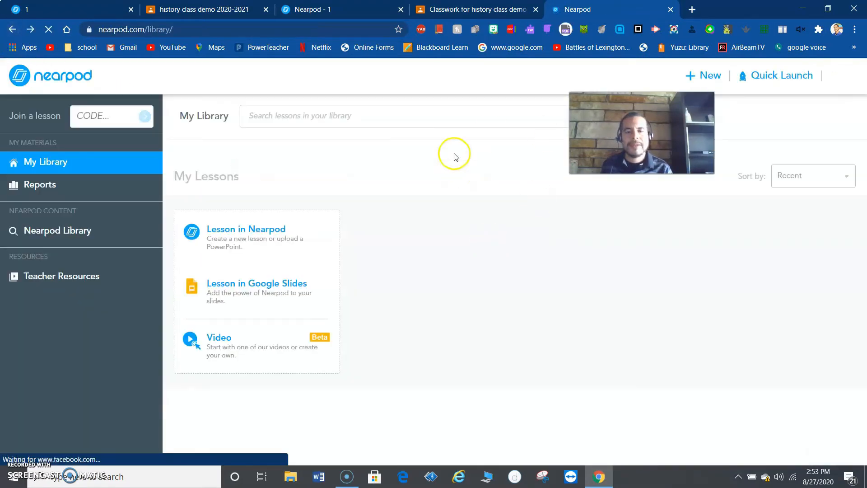
- Export lesson 1 as a PDF to the Pear Deck folder in Google Drive
{"action": "scroll", "coordinate": [474, 321], "scroll_direction": "down", "scroll_amount": 1}
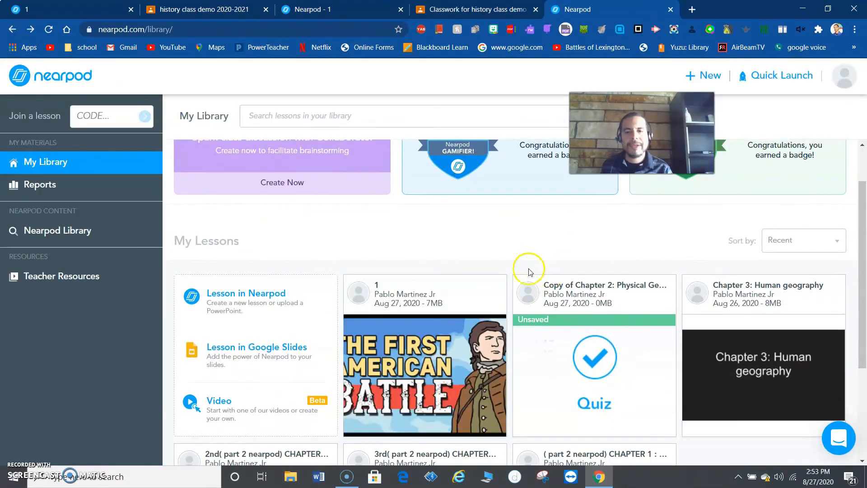
{"action": "left_click", "coordinate": [490, 291]}
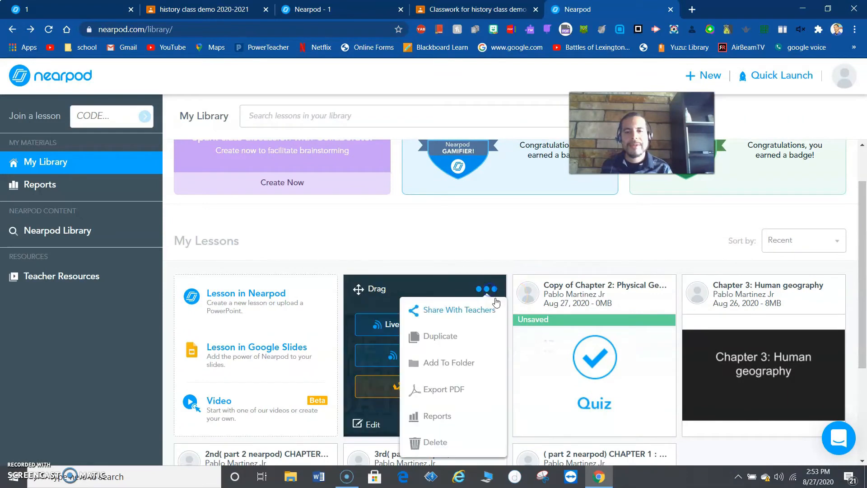
{"action": "left_click", "coordinate": [459, 394]}
{"action": "left_click", "coordinate": [480, 281]}
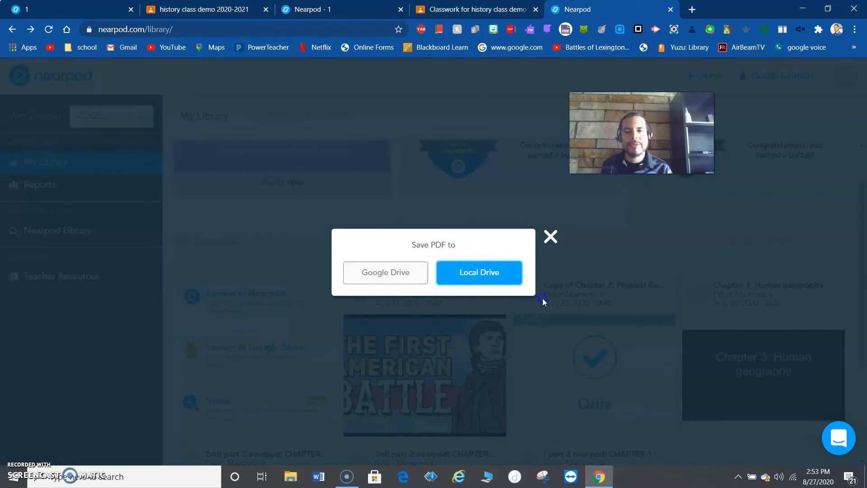
{"action": "left_click", "coordinate": [411, 273]}
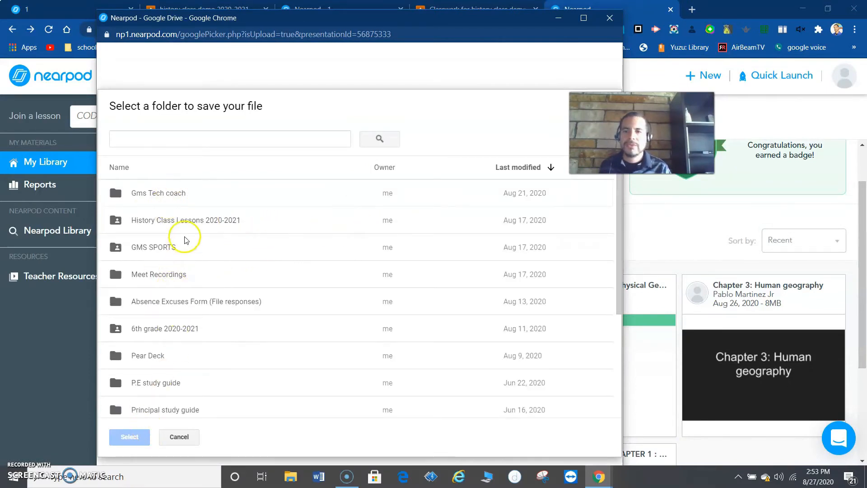
{"action": "scroll", "coordinate": [185, 363], "scroll_direction": "down", "scroll_amount": 1}
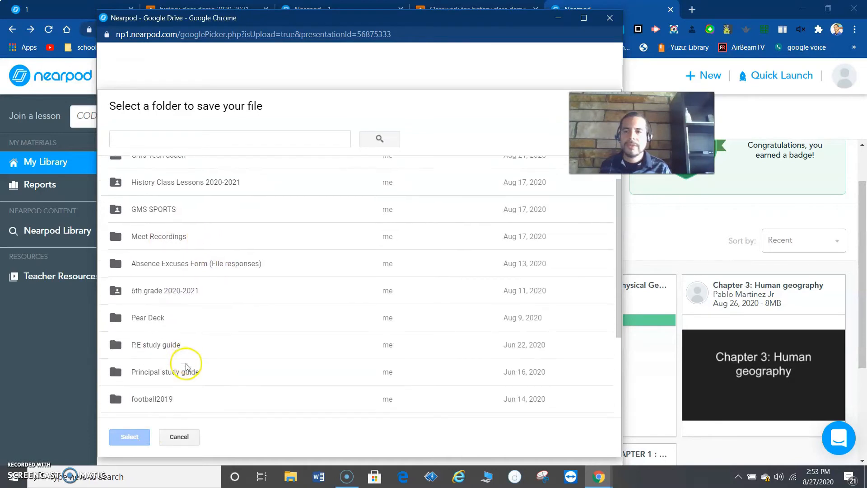
{"action": "scroll", "coordinate": [185, 307], "scroll_direction": "down", "scroll_amount": 1}
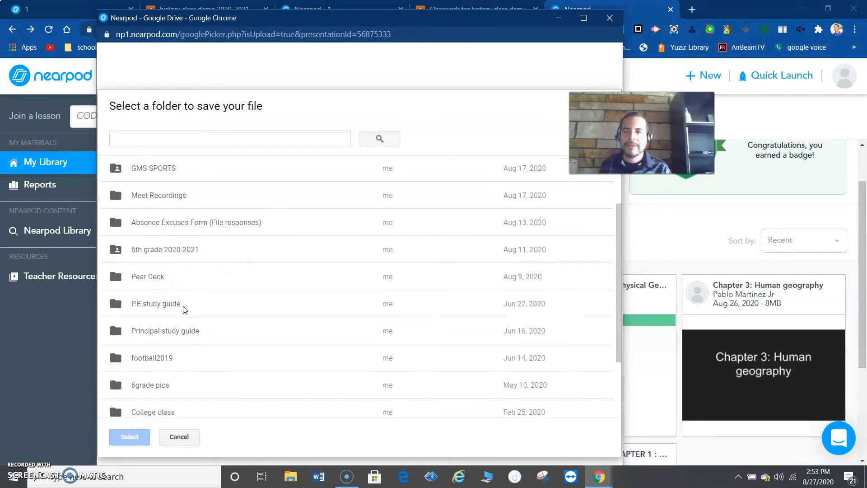
{"action": "left_click", "coordinate": [182, 269]}
{"action": "left_click", "coordinate": [134, 441]}
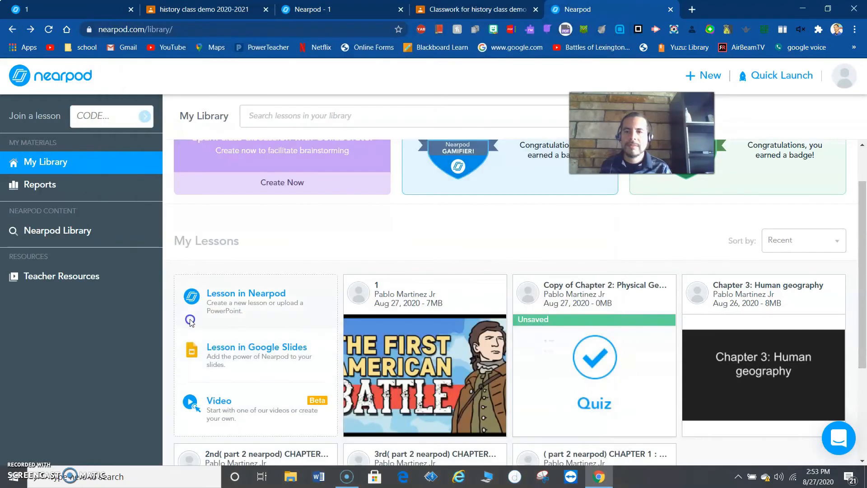
- Switch to Google Drive in a new browser tab and open the exported file 1.pdf
{"action": "left_click", "coordinate": [690, 8]}
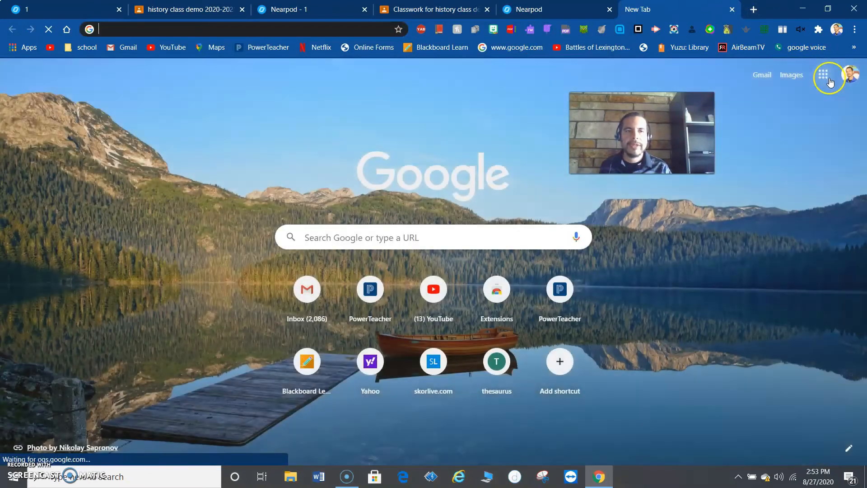
{"action": "left_click", "coordinate": [826, 75]}
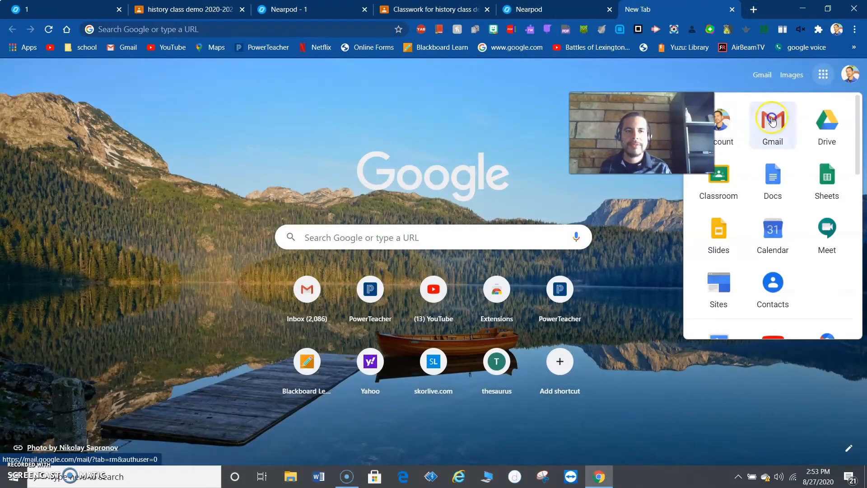
{"action": "left_click", "coordinate": [825, 123]}
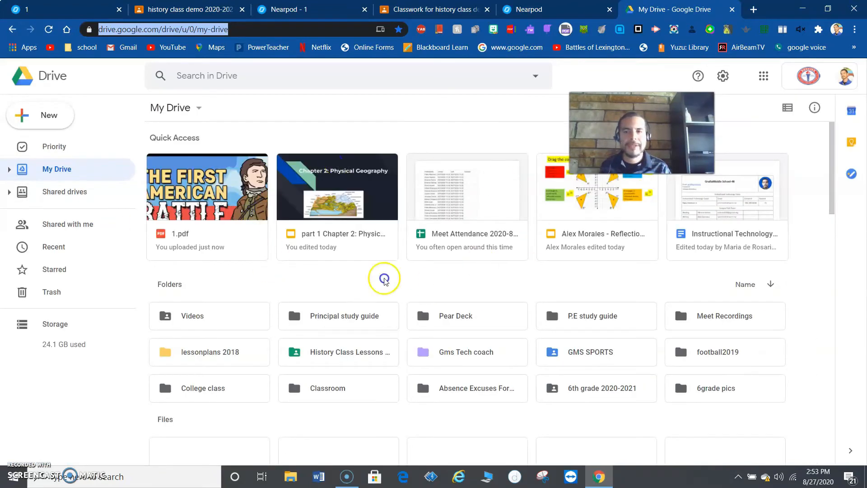
{"action": "left_click", "coordinate": [210, 176]}
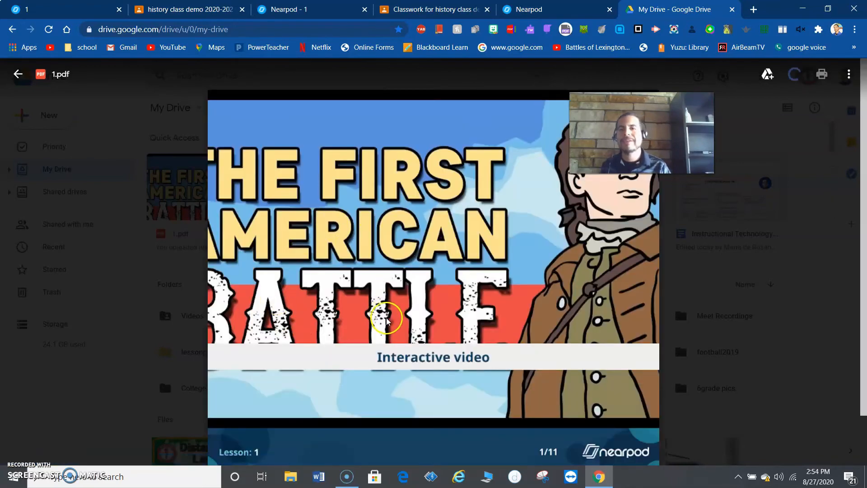
- Look through the first four pages of 1.pdf to check the exported activities, and close the Drive tab
{"action": "scroll", "coordinate": [448, 370], "scroll_direction": "down", "scroll_amount": 1}
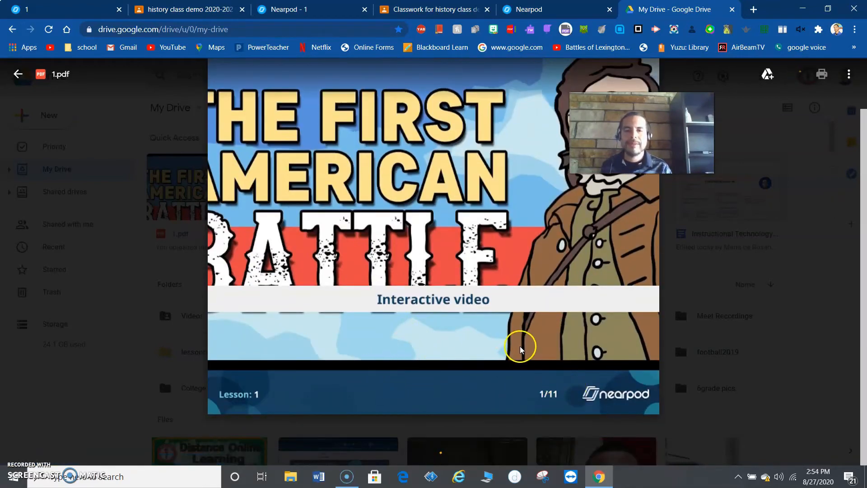
{"action": "scroll", "coordinate": [522, 350], "scroll_direction": "up", "scroll_amount": 1}
{"action": "scroll", "coordinate": [520, 350], "scroll_direction": "down", "scroll_amount": 1}
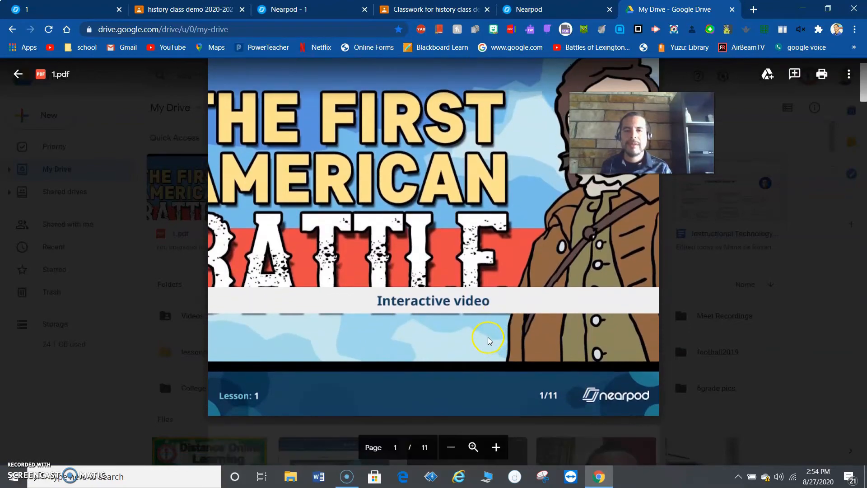
{"action": "scroll", "coordinate": [490, 339], "scroll_direction": "up", "scroll_amount": 1}
{"action": "scroll", "coordinate": [484, 334], "scroll_direction": "down", "scroll_amount": 3}
{"action": "scroll", "coordinate": [485, 337], "scroll_direction": "down", "scroll_amount": 5}
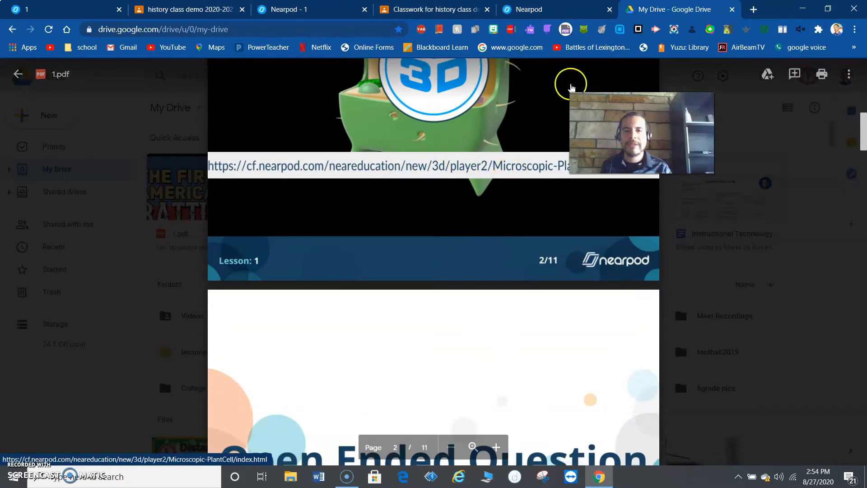
{"action": "scroll", "coordinate": [451, 253], "scroll_direction": "down", "scroll_amount": 5}
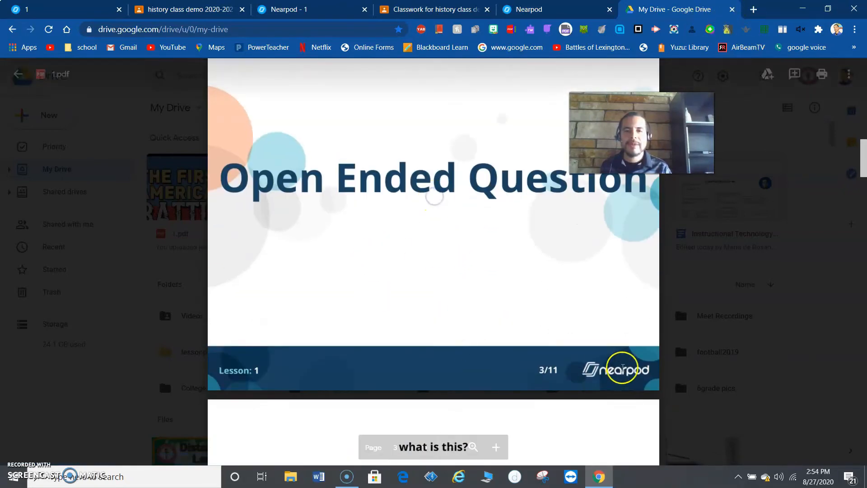
{"action": "scroll", "coordinate": [547, 368], "scroll_direction": "down", "scroll_amount": 5}
{"action": "scroll", "coordinate": [552, 366], "scroll_direction": "down", "scroll_amount": 3}
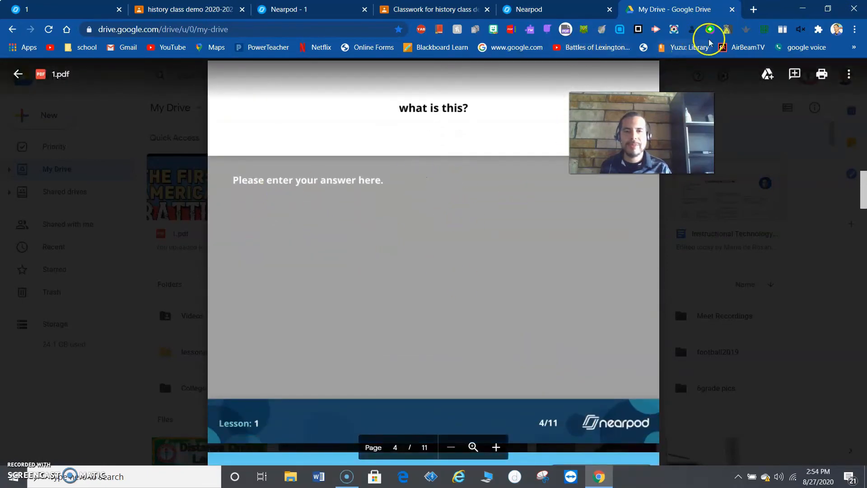
{"action": "left_click", "coordinate": [732, 9]}
- Return to lesson 1's post-session reports and reopen the 2020-8-27 2:43 pm session report
{"action": "mouse_move", "coordinate": [418, 386]}
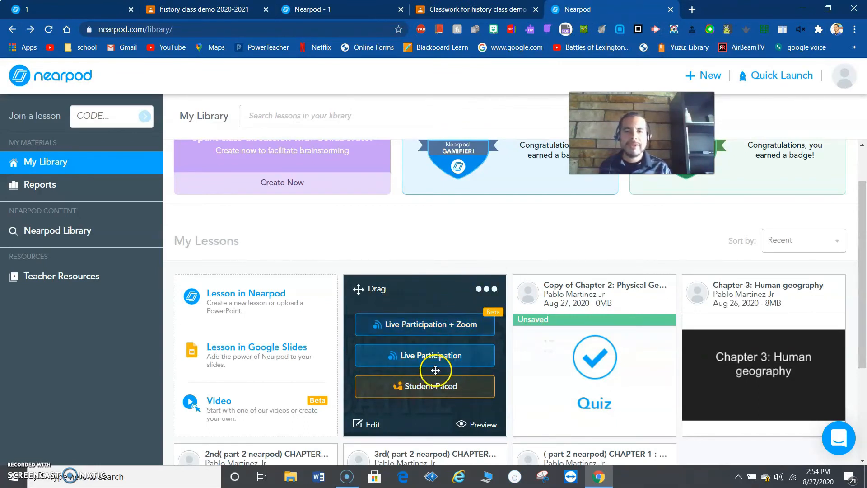
{"action": "left_click", "coordinate": [490, 289]}
{"action": "left_click", "coordinate": [452, 420]}
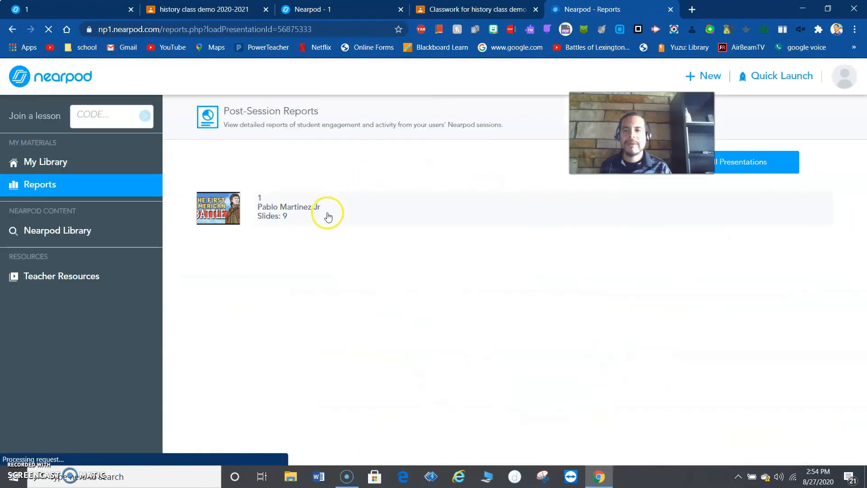
{"action": "left_click", "coordinate": [378, 213]}
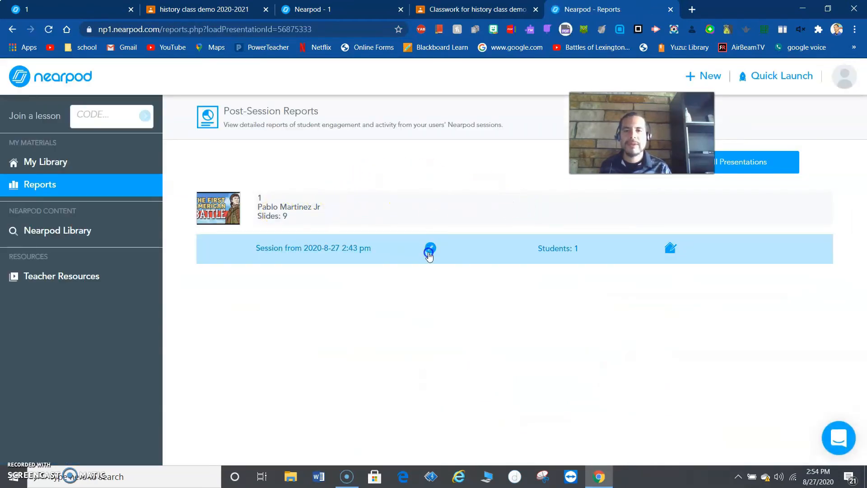
{"action": "left_click", "coordinate": [343, 253]}
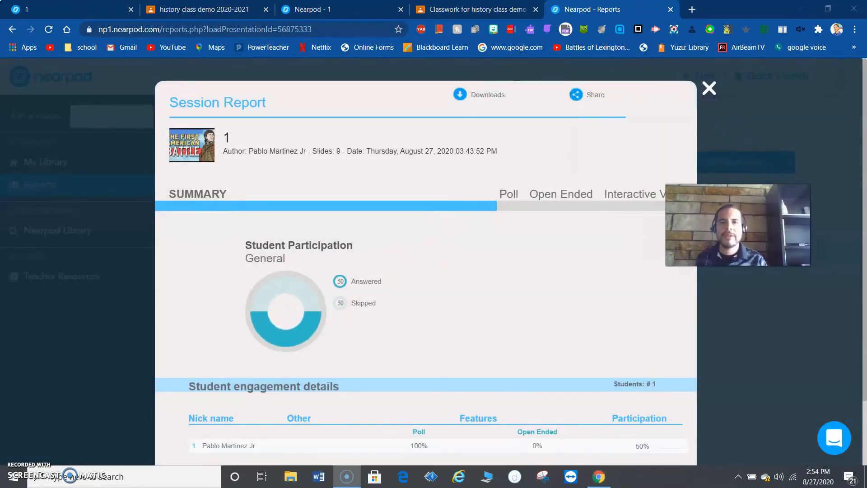
- Download the session report as a session-view PDF to the local drive
{"action": "left_click", "coordinate": [472, 94]}
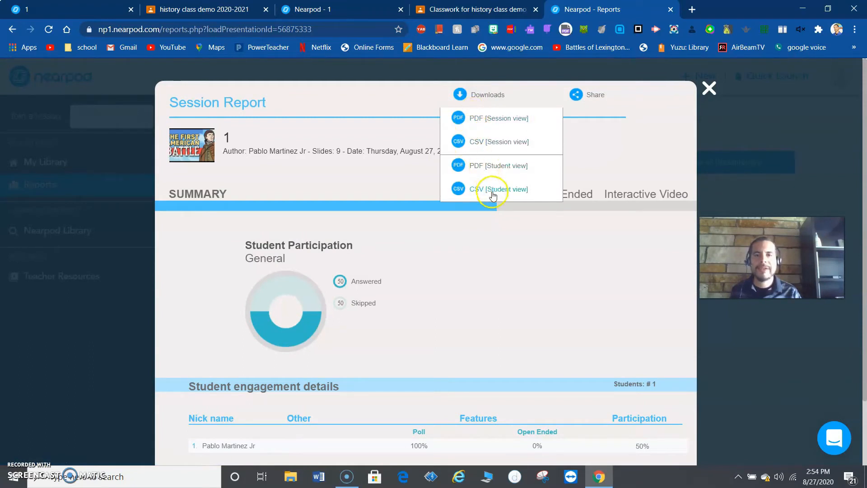
{"action": "left_click", "coordinate": [488, 121]}
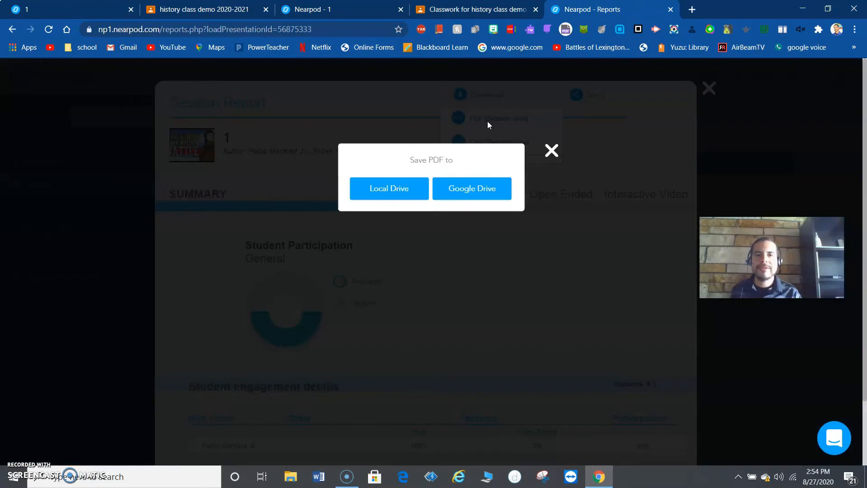
{"action": "left_click", "coordinate": [406, 189]}
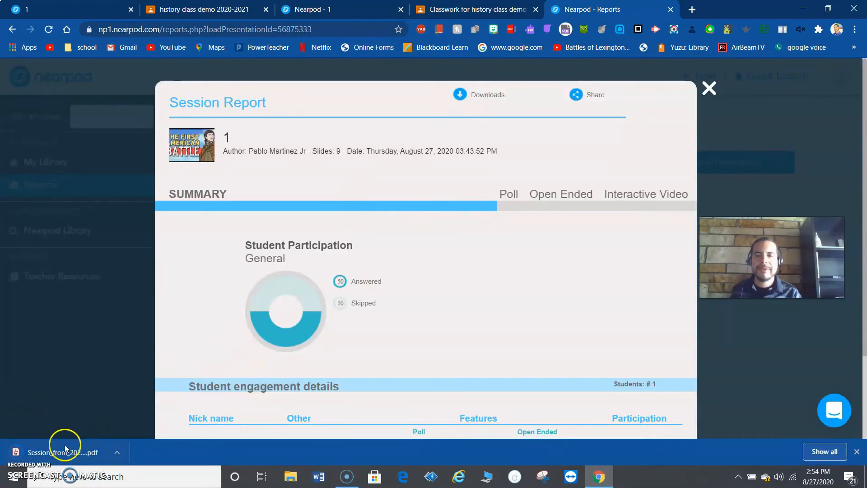
- Look through the downloaded session-view PDF and close it, and check the session report's email sharing form without sending anything
{"action": "left_click", "coordinate": [64, 445]}
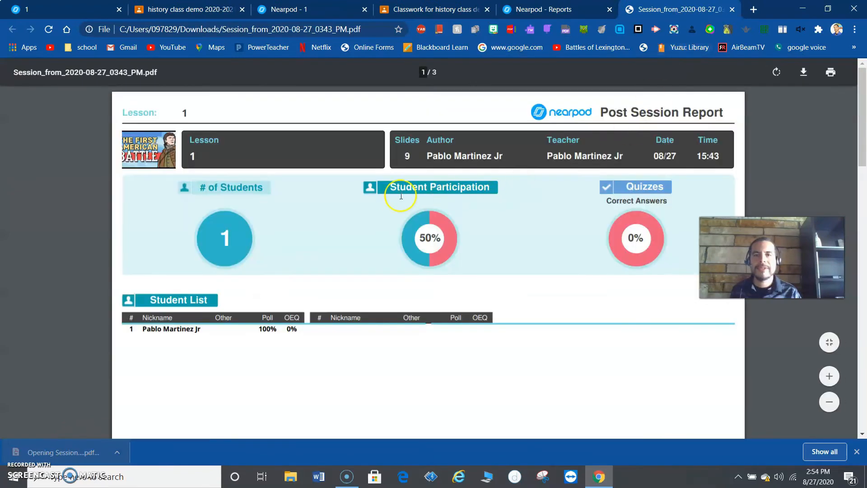
{"action": "scroll", "coordinate": [298, 237], "scroll_direction": "down", "scroll_amount": 2}
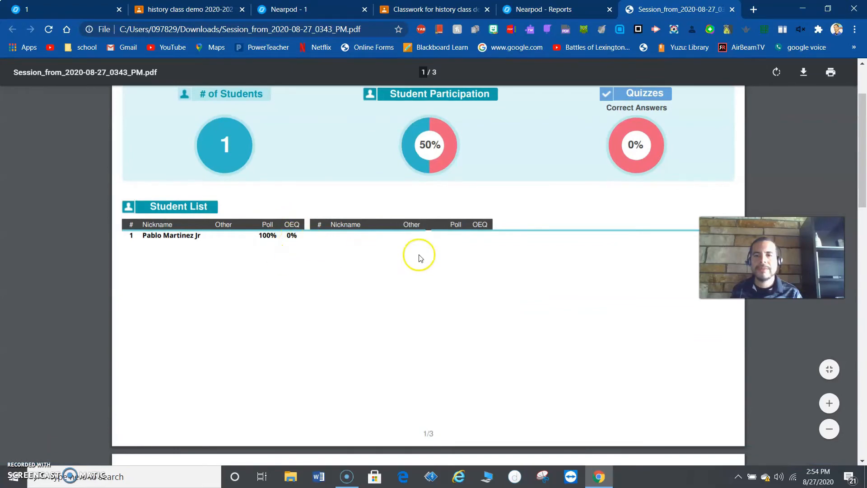
{"action": "scroll", "coordinate": [404, 255], "scroll_direction": "down", "scroll_amount": 5}
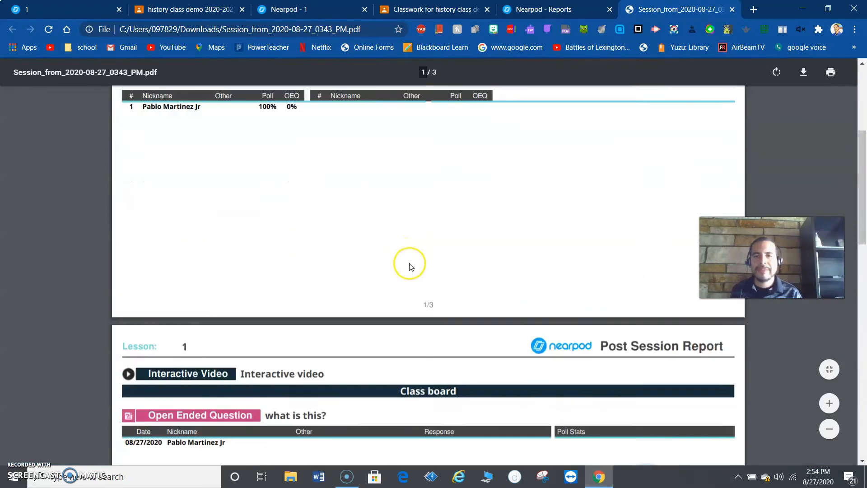
{"action": "scroll", "coordinate": [227, 261], "scroll_direction": "down", "scroll_amount": 2}
{"action": "scroll", "coordinate": [616, 170], "scroll_direction": "down", "scroll_amount": 2}
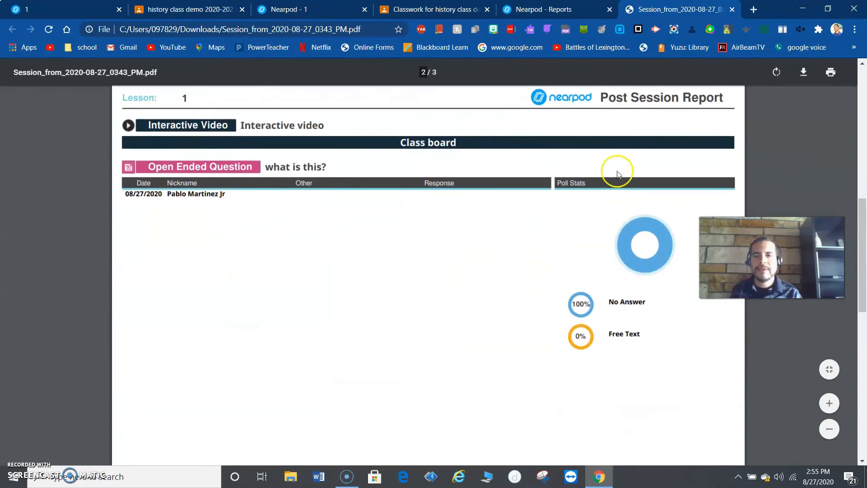
{"action": "scroll", "coordinate": [594, 172], "scroll_direction": "up", "scroll_amount": 3}
{"action": "scroll", "coordinate": [594, 172], "scroll_direction": "up", "scroll_amount": 7}
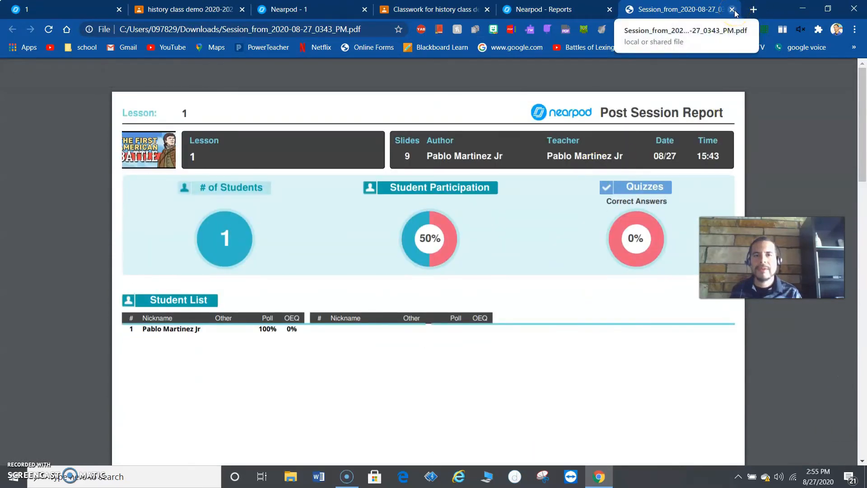
{"action": "left_click", "coordinate": [732, 10]}
{"action": "left_click", "coordinate": [578, 95]}
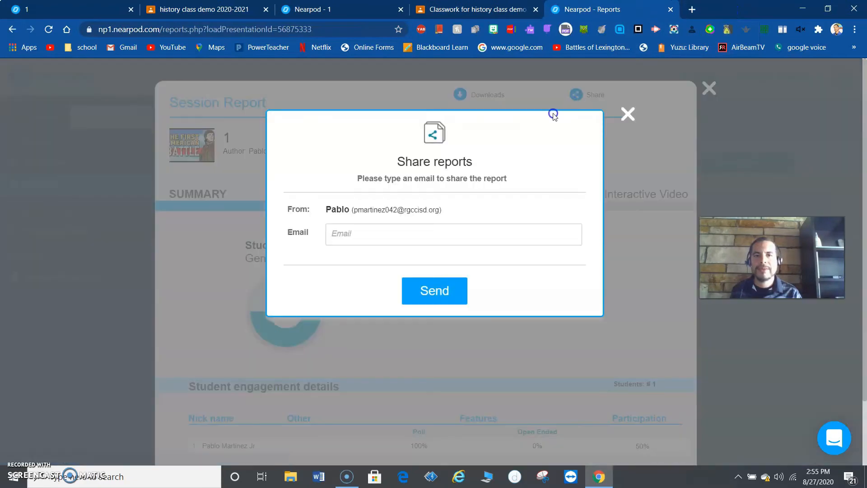
{"action": "left_click", "coordinate": [634, 118]}
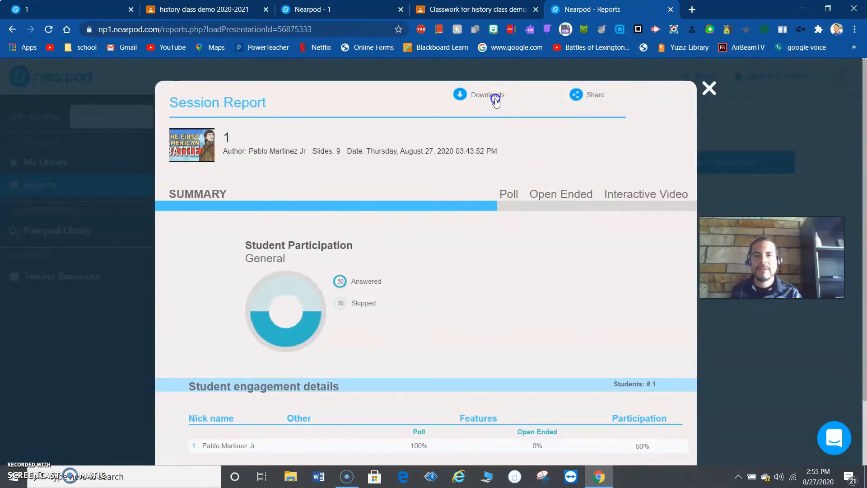
- Download the student-view PDF of the session report for all listed students to the local drive
{"action": "left_click", "coordinate": [494, 96]}
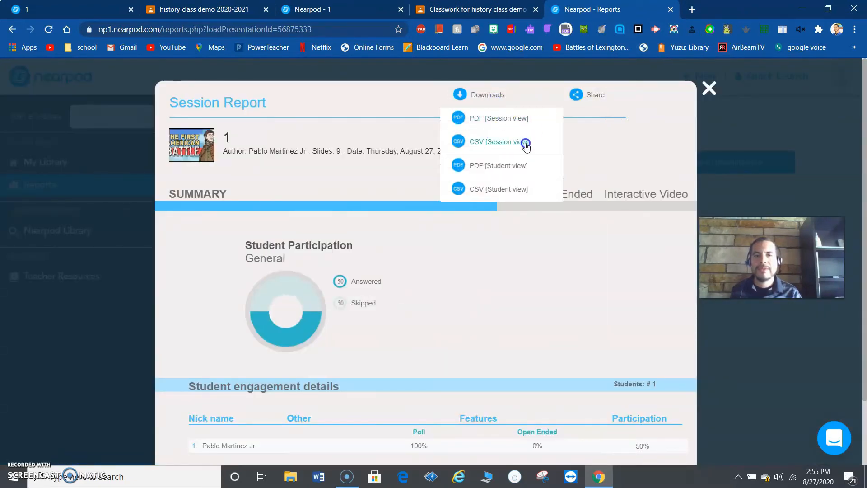
{"action": "left_click", "coordinate": [527, 167]}
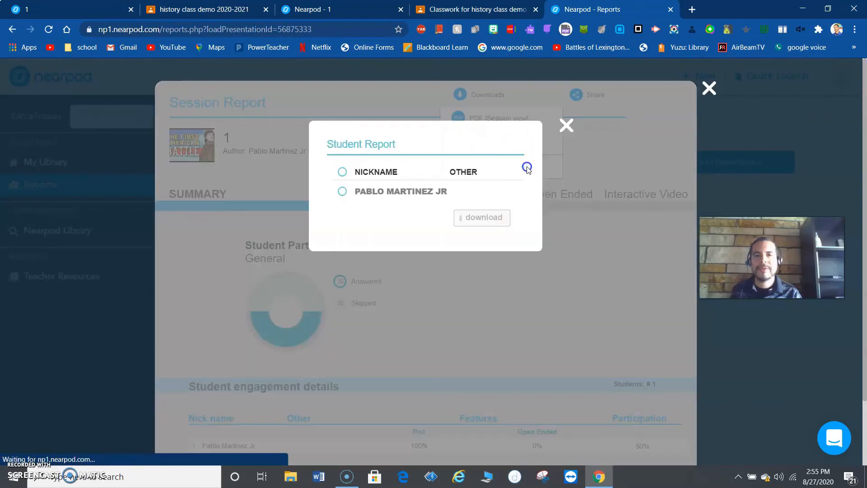
{"action": "left_click", "coordinate": [341, 173]}
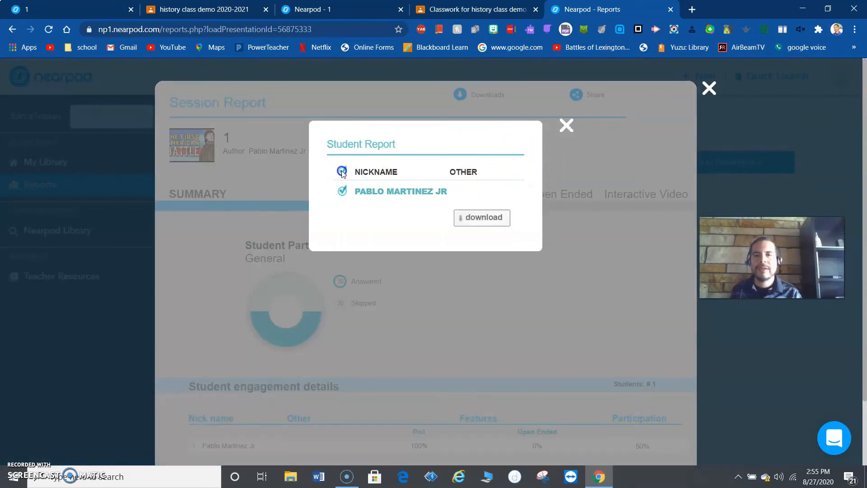
{"action": "left_click", "coordinate": [498, 221]}
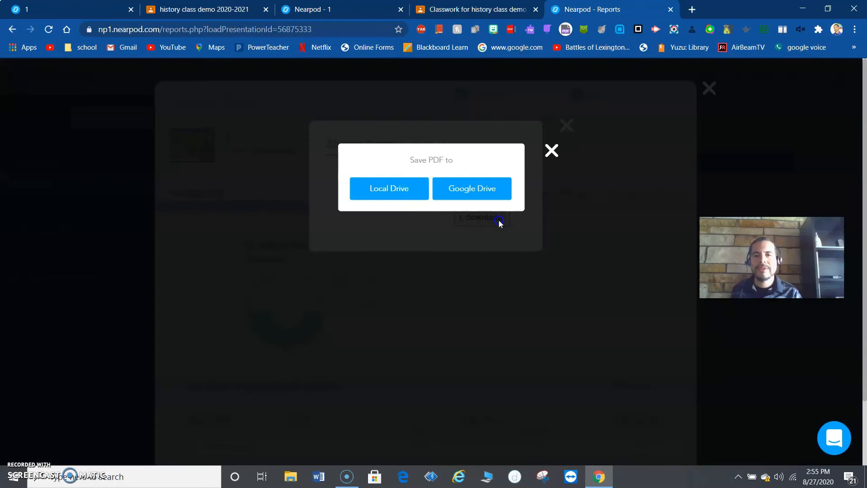
{"action": "left_click", "coordinate": [401, 193]}
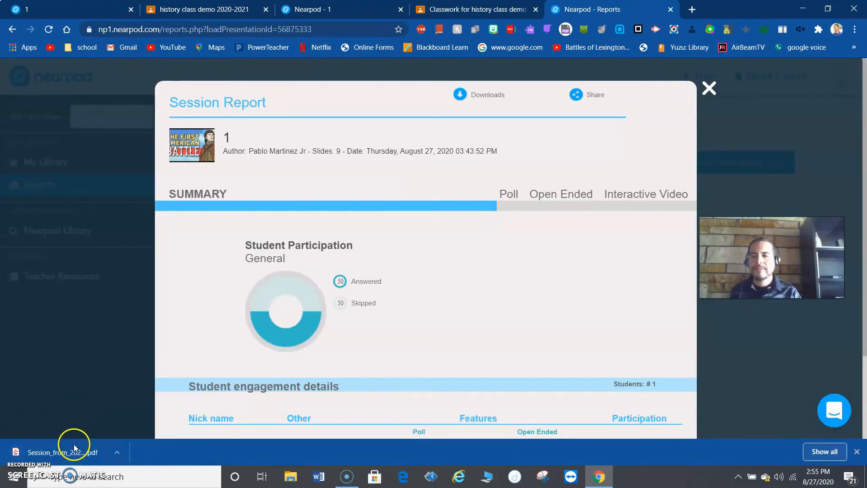
- Open the downloaded student report PDF, review its participation and quiz sections, and close it
{"action": "left_click", "coordinate": [74, 444]}
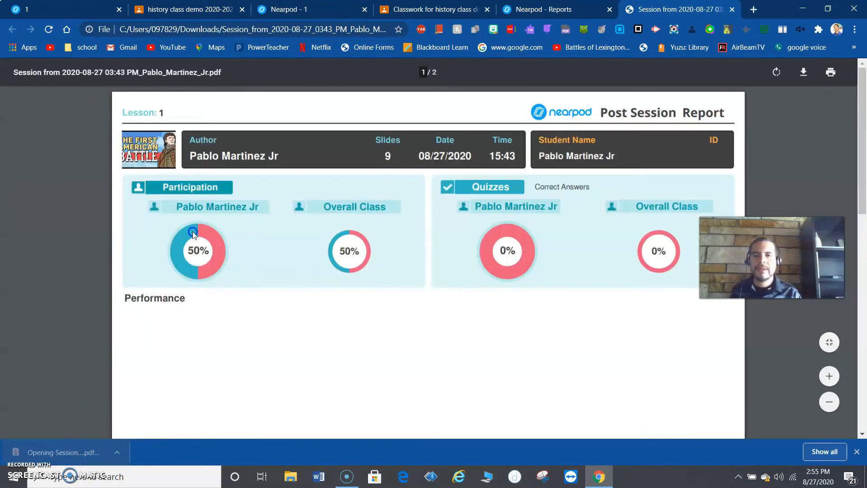
{"action": "scroll", "coordinate": [265, 215], "scroll_direction": "down", "scroll_amount": 1}
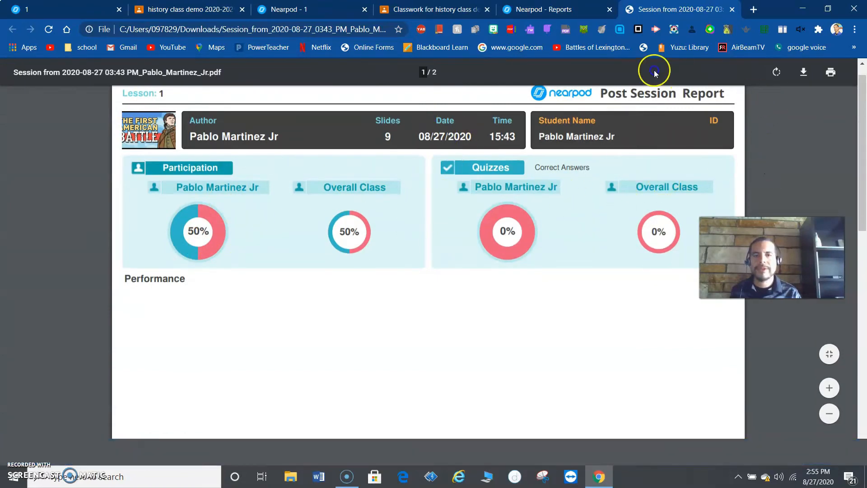
{"action": "left_click", "coordinate": [733, 9]}
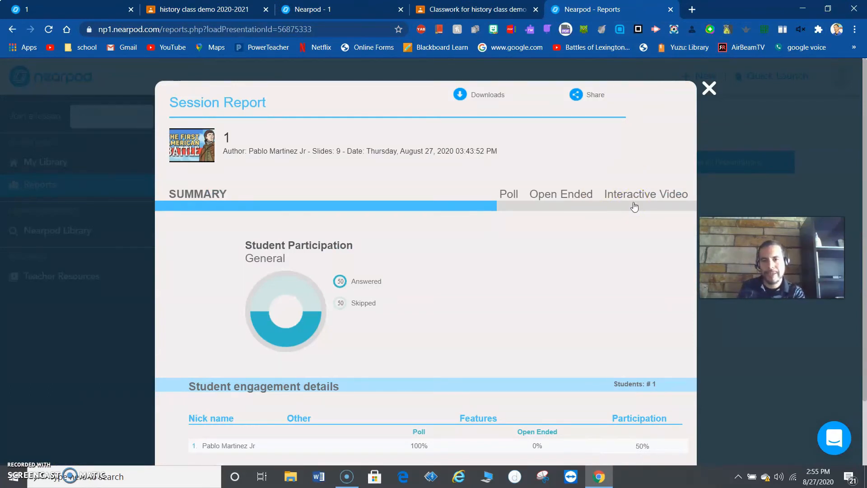
- Close the session report, return to My Library, and start a new lesson in Google Slides
{"action": "left_click", "coordinate": [710, 88]}
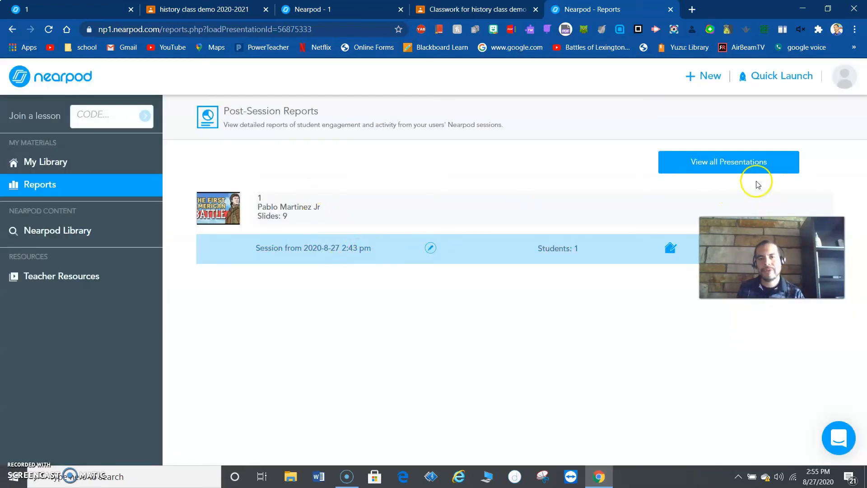
{"action": "left_click", "coordinate": [79, 87]}
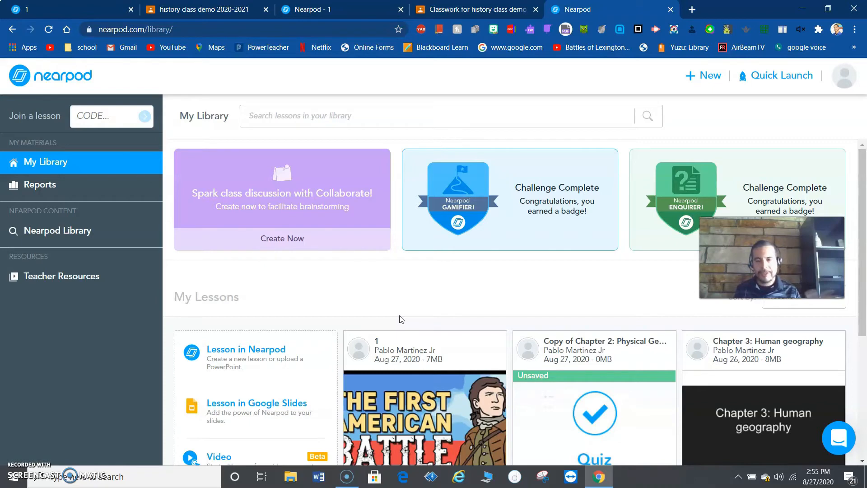
{"action": "scroll", "coordinate": [286, 334], "scroll_direction": "down", "scroll_amount": 1}
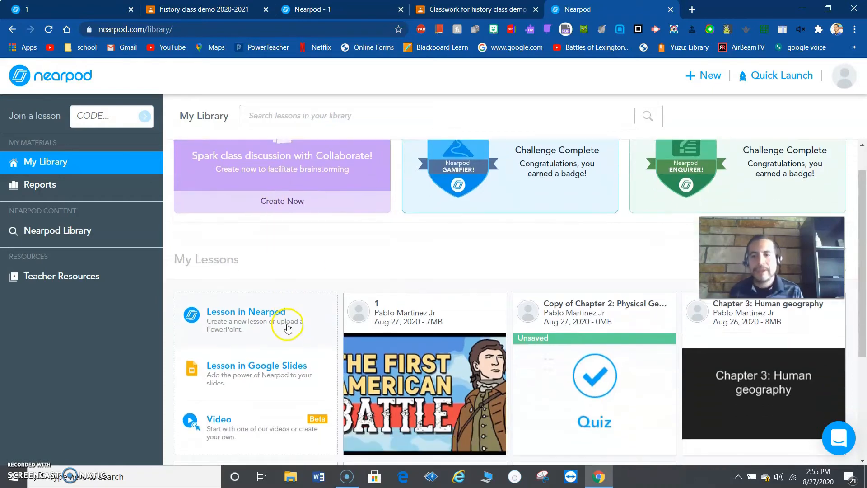
{"action": "scroll", "coordinate": [271, 298], "scroll_direction": "down", "scroll_amount": 1}
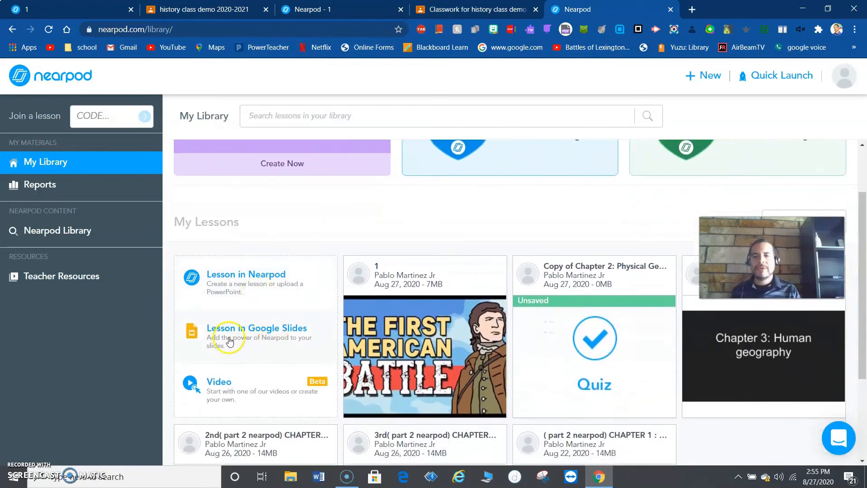
{"action": "left_click", "coordinate": [253, 339]}
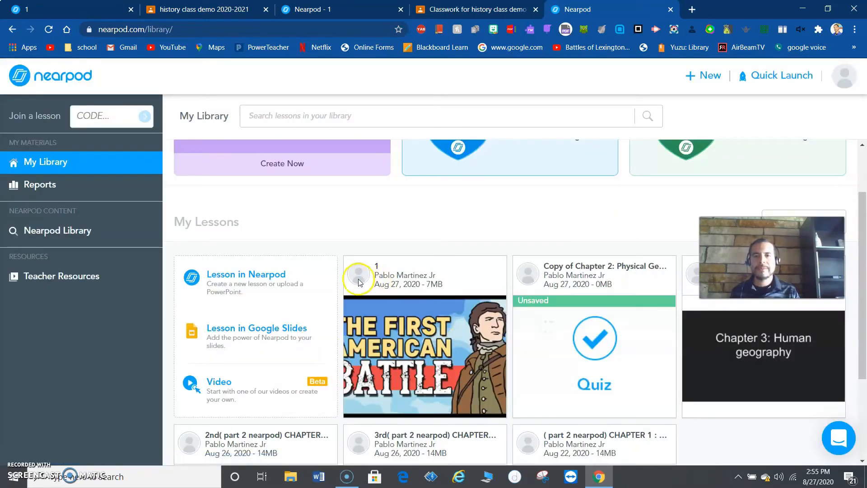
{"action": "left_click", "coordinate": [207, 320]}
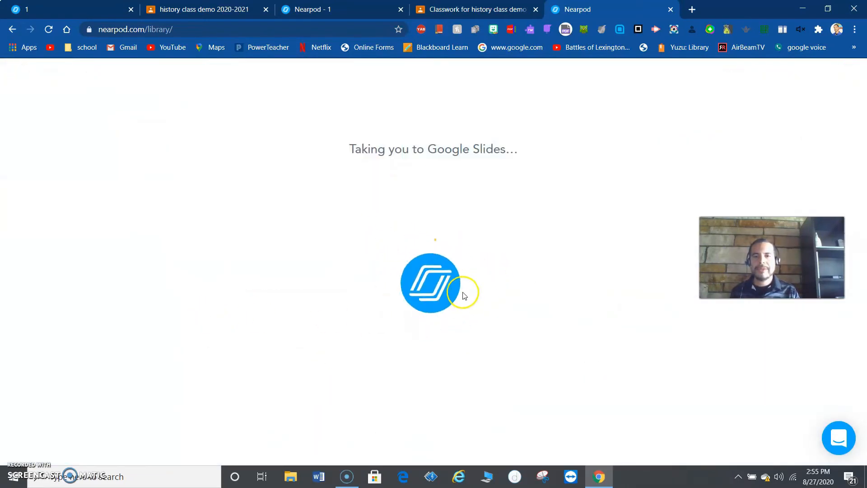
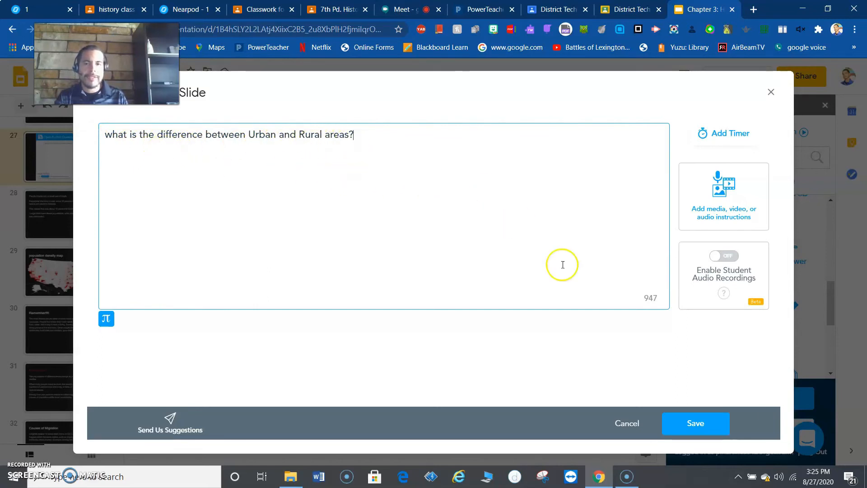
- Save the open-ended question "what is the difference between Urban and Rural areas?" as slide 27
{"action": "left_click", "coordinate": [693, 422]}
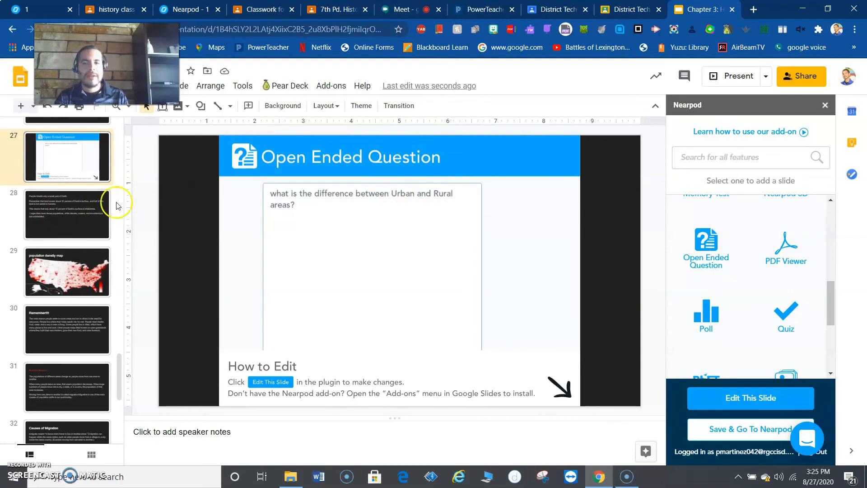
- Look through slides 27 to 33 and the Nearpod add-on's activity types for material suited to another activity
{"action": "left_click", "coordinate": [72, 202]}
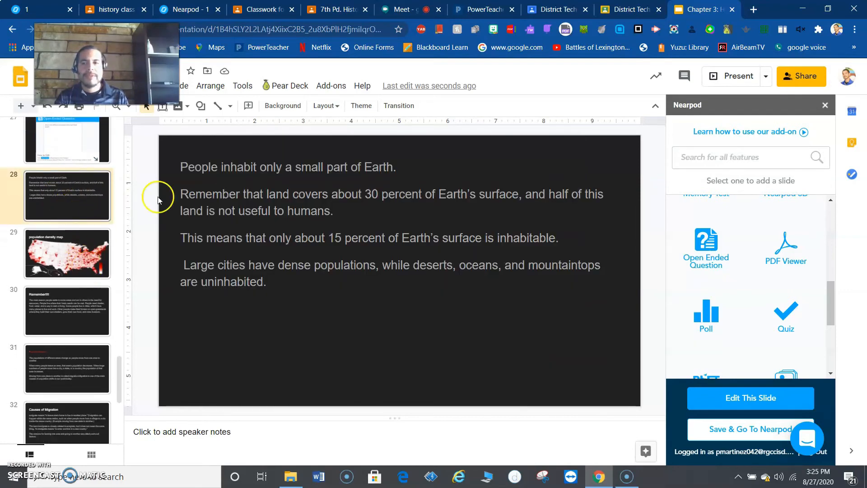
{"action": "left_click", "coordinate": [70, 247]}
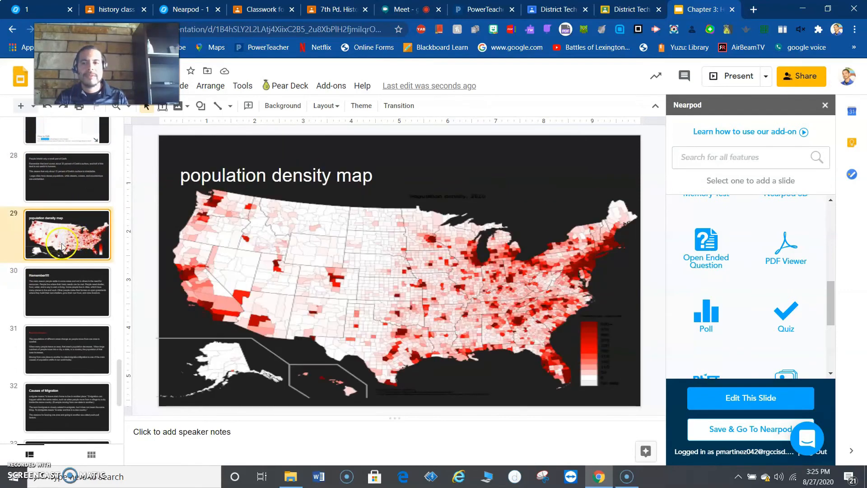
{"action": "scroll", "coordinate": [113, 300], "scroll_direction": "down", "scroll_amount": 4}
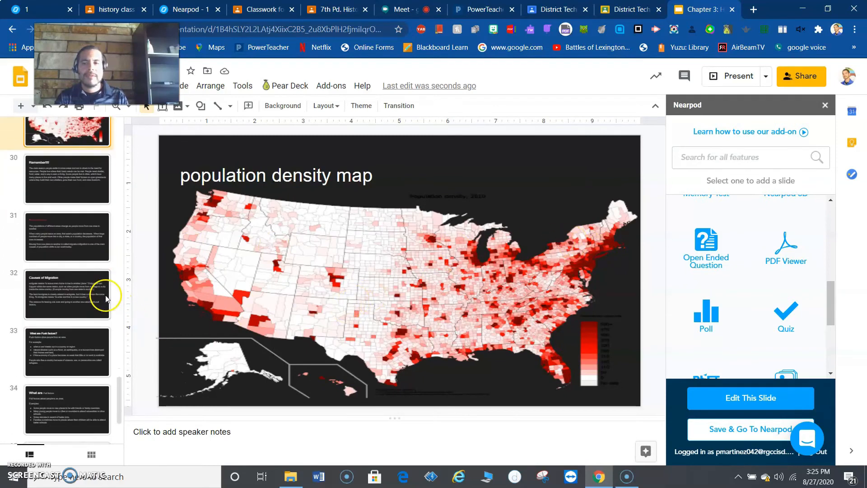
{"action": "left_click", "coordinate": [76, 274]}
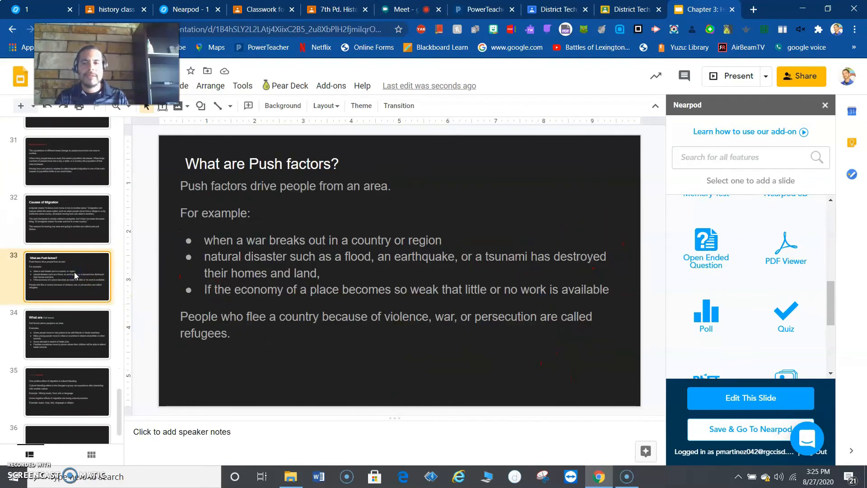
{"action": "scroll", "coordinate": [75, 275], "scroll_direction": "up", "scroll_amount": 5}
{"action": "left_click", "coordinate": [71, 263]}
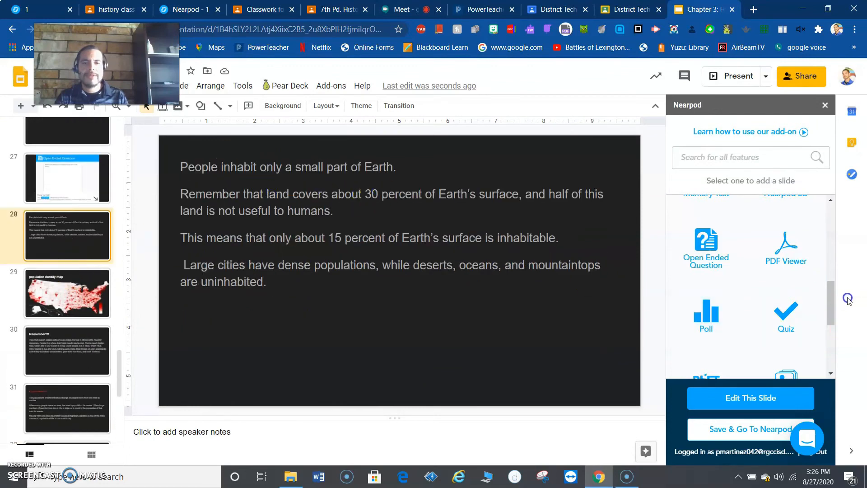
{"action": "left_click_drag", "start_coordinate": [833, 304], "coordinate": [822, 347]}
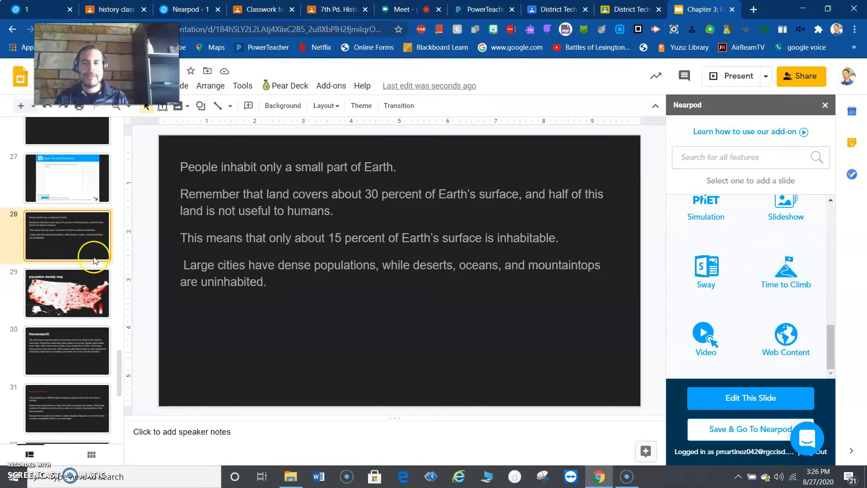
{"action": "left_click", "coordinate": [79, 201]}
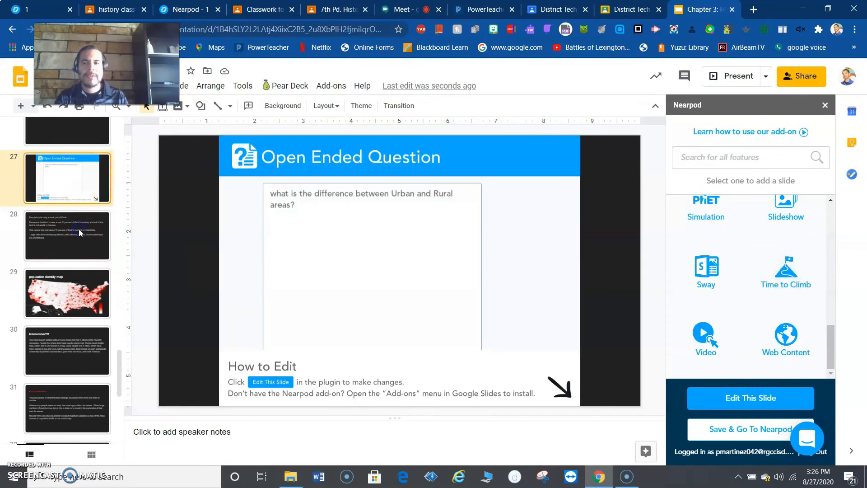
- Copy the two sentences on slide 28 about land covering 30 percent and 15 percent of Earth's surface being inhabitable
{"action": "left_click", "coordinate": [79, 232]}
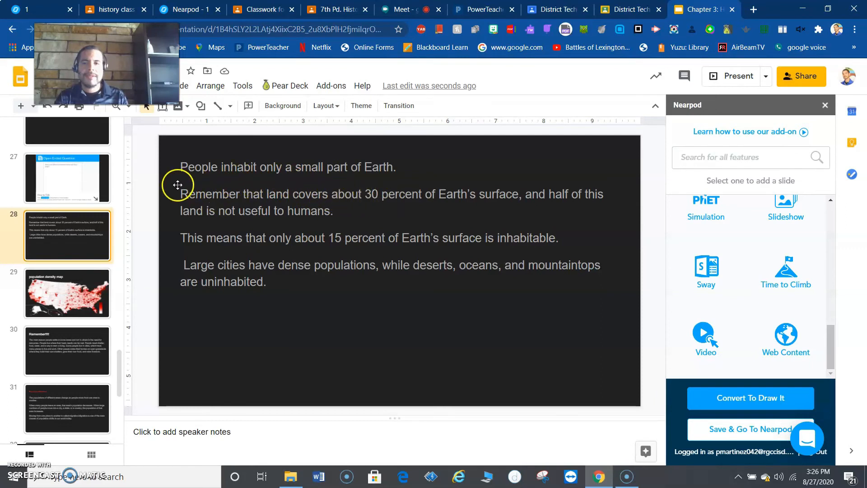
{"action": "left_click_drag", "start_coordinate": [181, 194], "coordinate": [574, 251]}
{"action": "key", "text": "ctrl+c"}
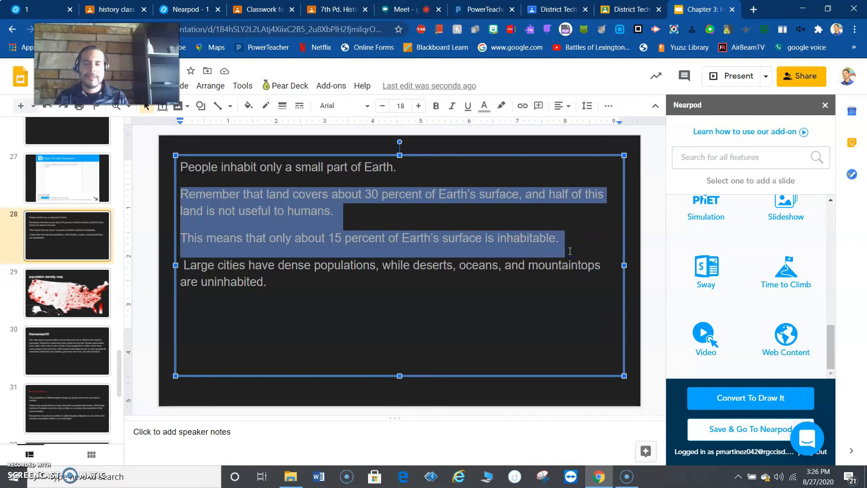
- Start a Time to Climb activity with the question "how much land covers the earth?" entered above the pasted sentences from slide 28
{"action": "left_click", "coordinate": [794, 289]}
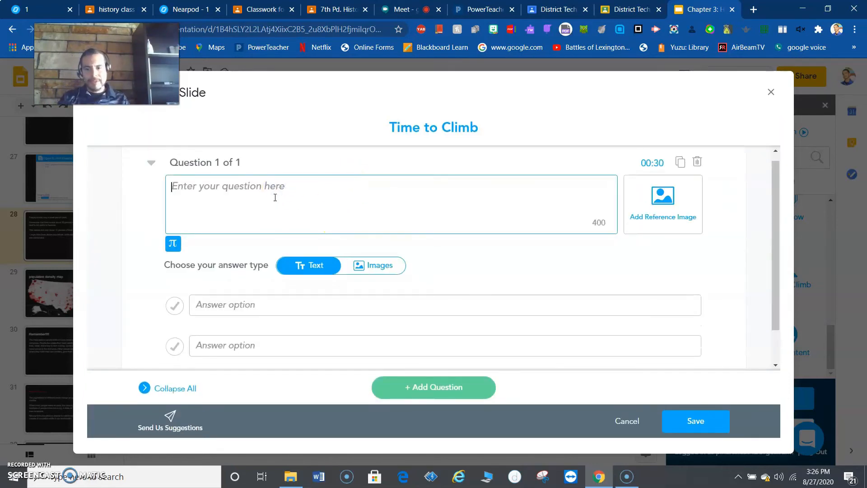
{"action": "left_click", "coordinate": [185, 183]}
{"action": "key", "text": "ctrl+v"}
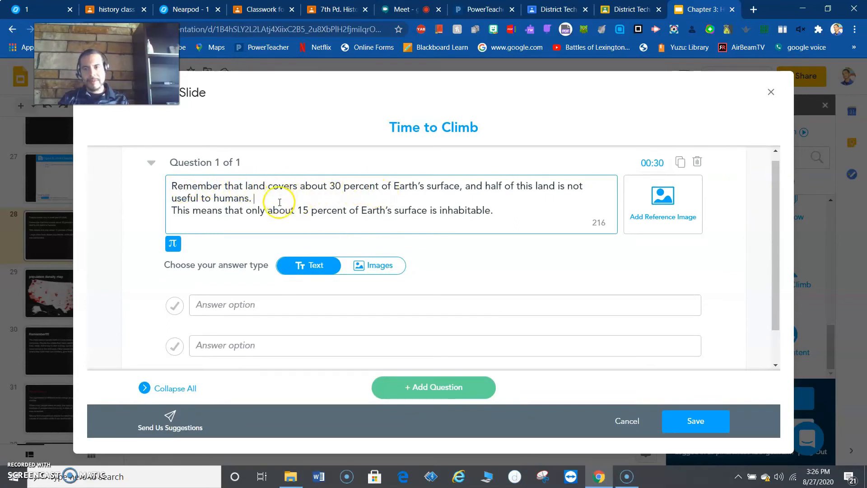
{"action": "key", "text": "Return"}
{"action": "key", "text": "Return"}
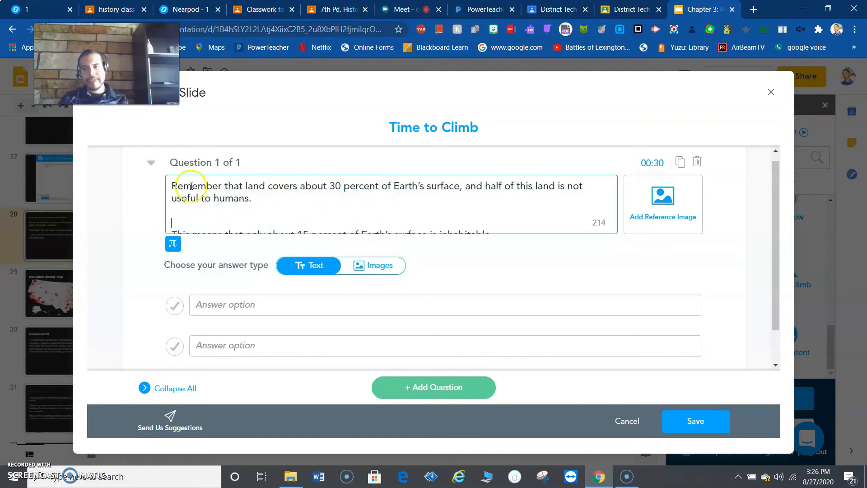
{"action": "key", "text": "Return"}
{"action": "key", "text": "Return"}
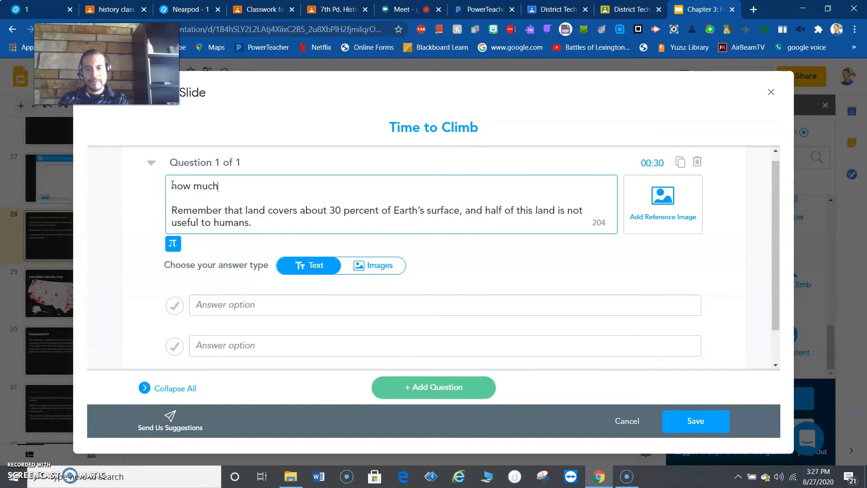
{"action": "type", "text": "and covers the ea"}
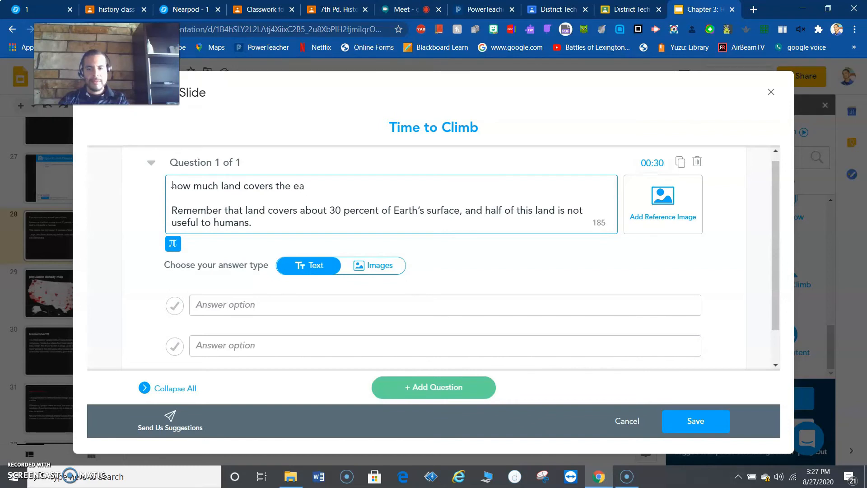
{"action": "type", "text": "?"}
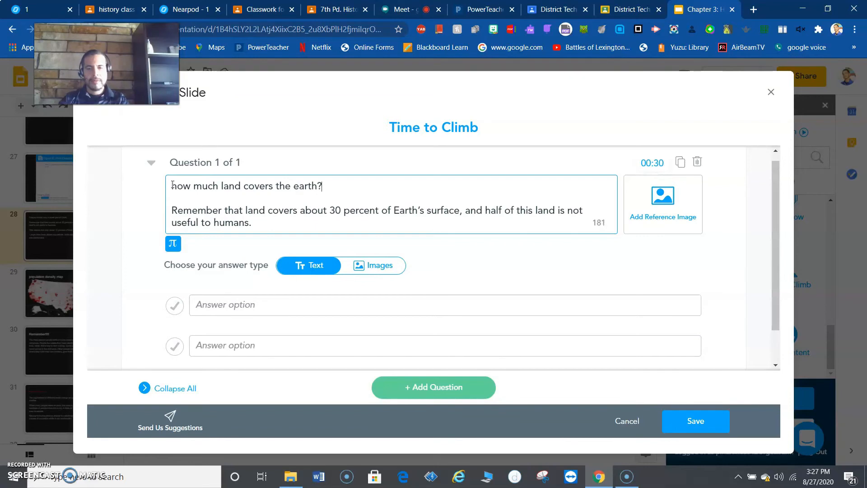
- Enter "30 percent" and "15 percent" as the answer options and mark "30 percent" as correct
{"action": "left_click_drag", "start_coordinate": [329, 210], "coordinate": [375, 212]}
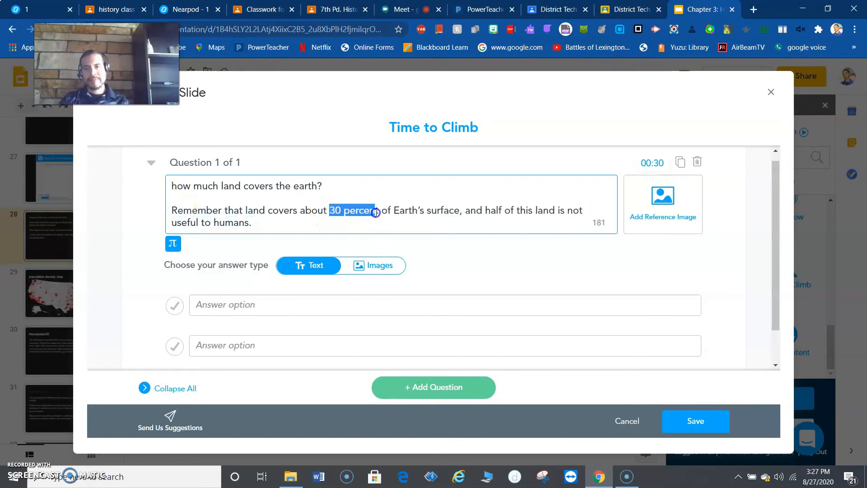
{"action": "left_click", "coordinate": [248, 306]}
{"action": "left_click", "coordinate": [211, 345]}
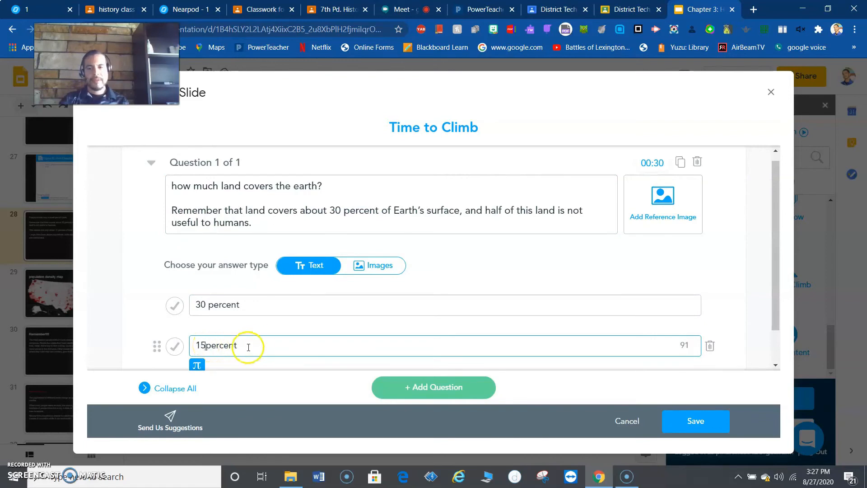
{"action": "scroll", "coordinate": [259, 333], "scroll_direction": "down", "scroll_amount": 1}
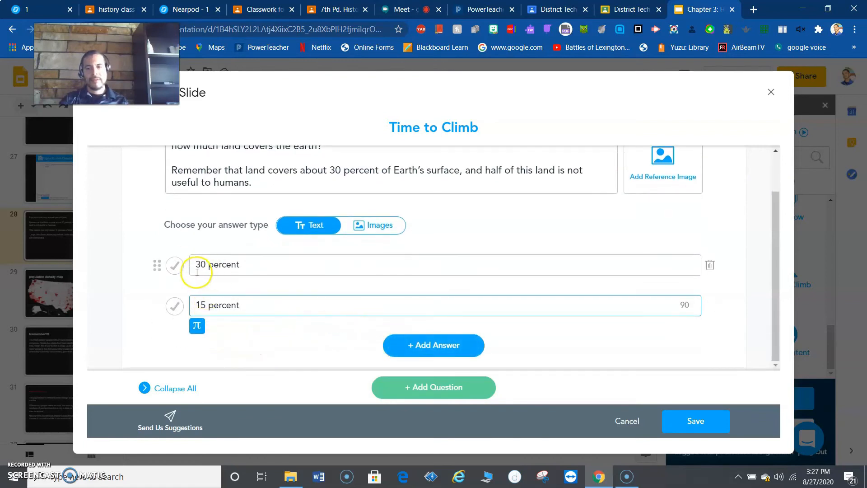
{"action": "left_click", "coordinate": [172, 265]}
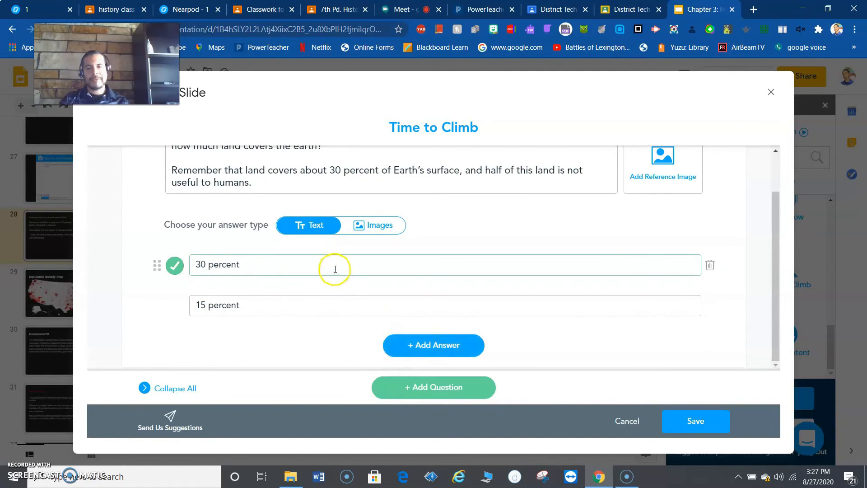
{"action": "scroll", "coordinate": [335, 269], "scroll_direction": "up", "scroll_amount": 1}
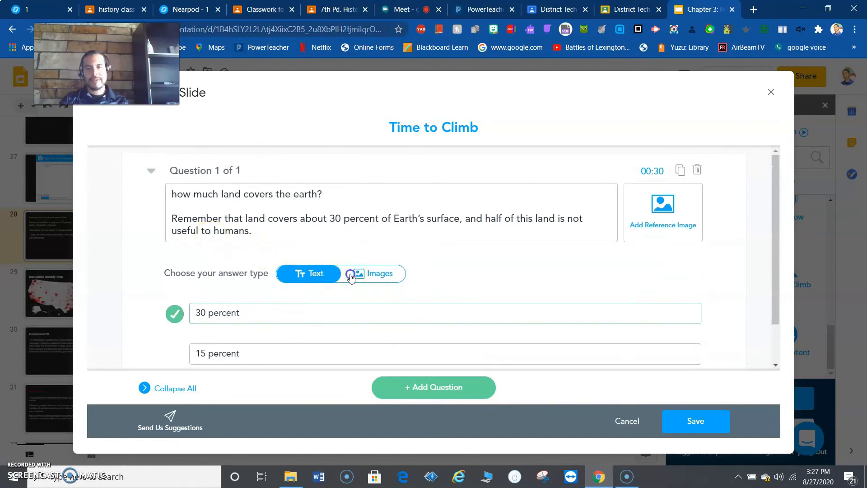
{"action": "left_click", "coordinate": [351, 277]}
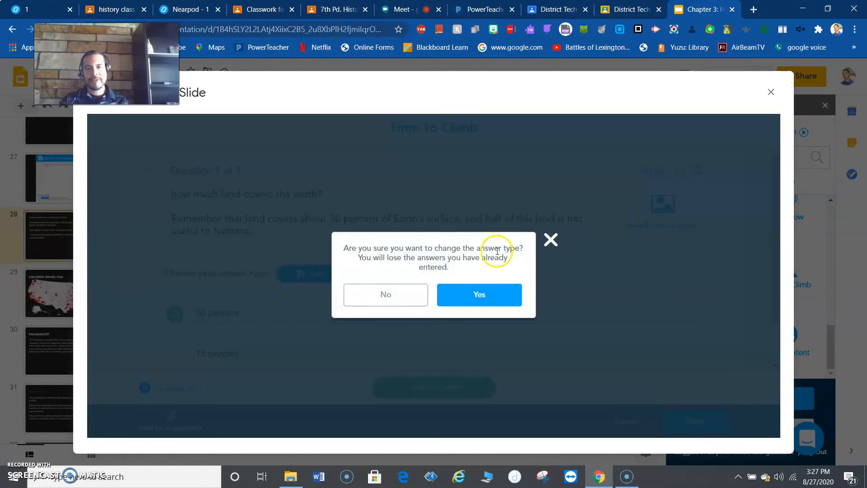
{"action": "left_click", "coordinate": [551, 239]}
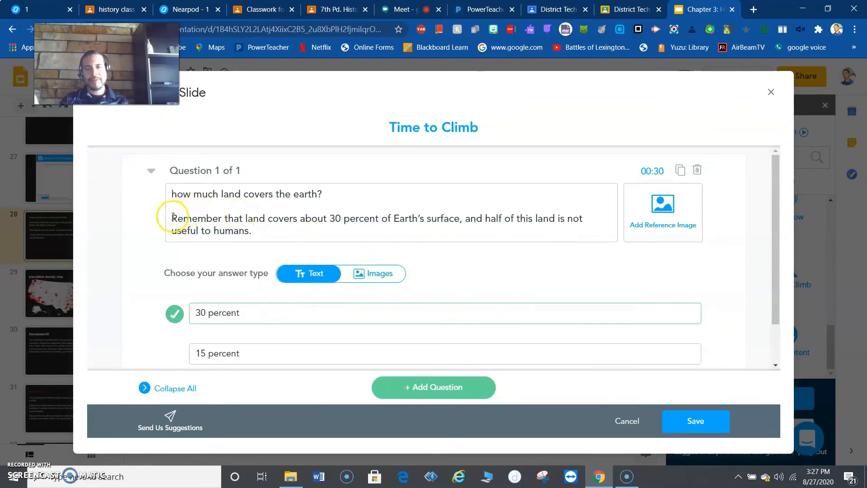
{"action": "left_click_drag", "start_coordinate": [173, 216], "coordinate": [365, 258]}
{"action": "right_click", "coordinate": [271, 221]}
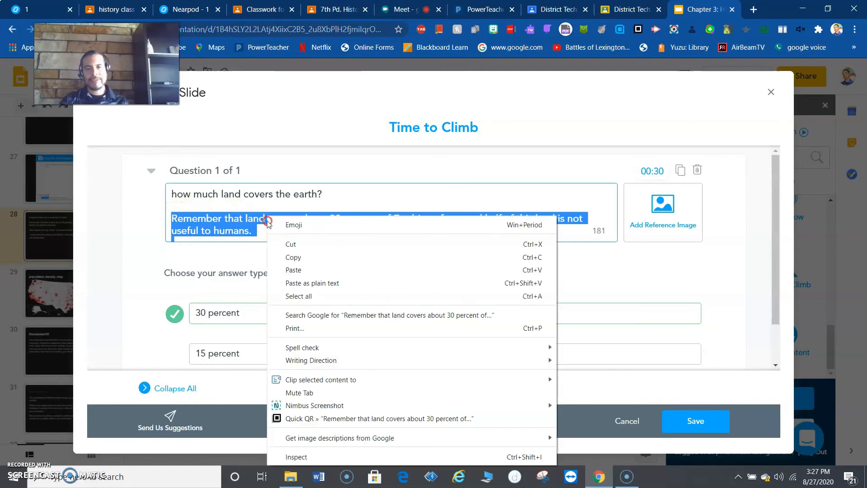
{"action": "left_click", "coordinate": [342, 244]}
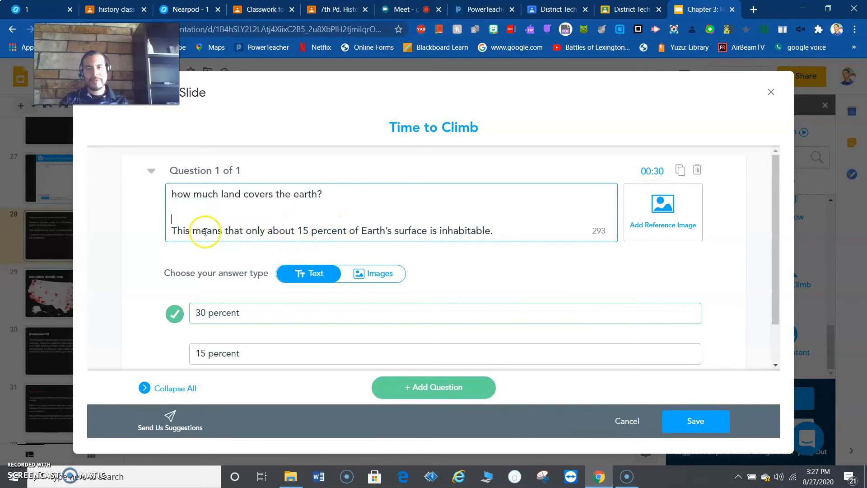
{"action": "key", "text": "ctrl+z"}
{"action": "left_click", "coordinate": [180, 219]}
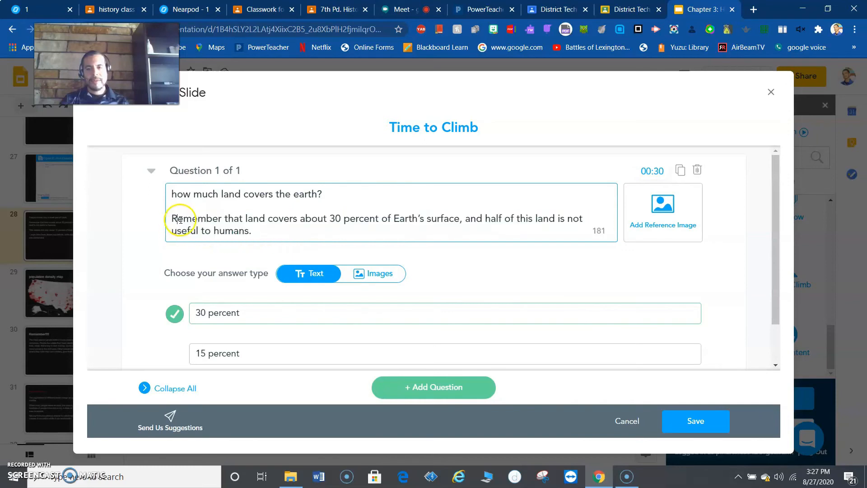
- Remove the two pasted source sentences below the question "how much land covers the earth?"
{"action": "left_click_drag", "start_coordinate": [173, 219], "coordinate": [326, 283]}
{"action": "scroll", "coordinate": [252, 218], "scroll_direction": "down", "scroll_amount": 1}
{"action": "scroll", "coordinate": [253, 218], "scroll_direction": "up", "scroll_amount": 1}
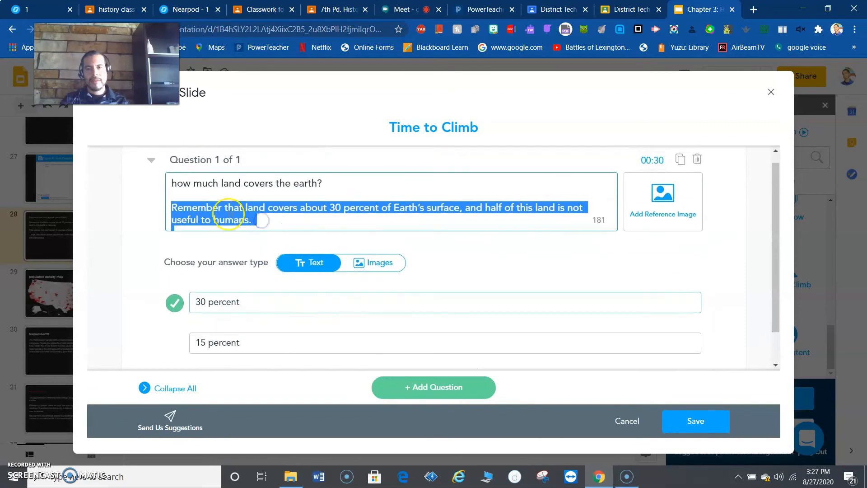
{"action": "right_click", "coordinate": [262, 220]}
{"action": "left_click", "coordinate": [264, 237]}
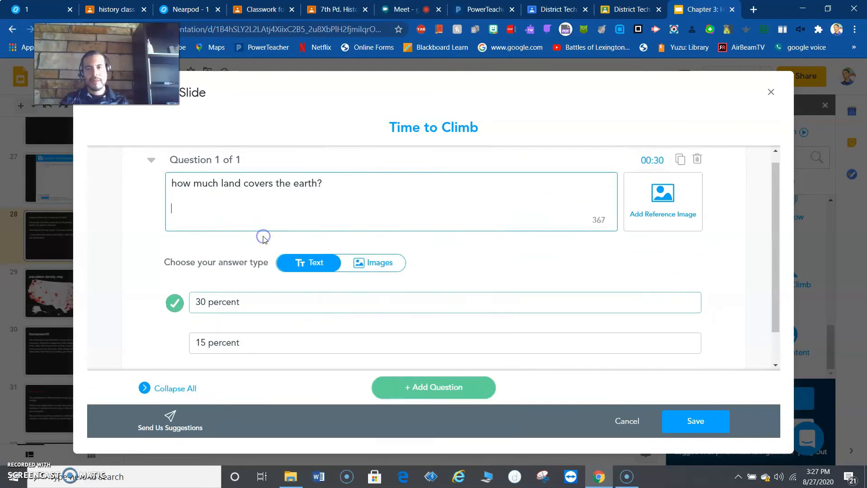
- Set the question's activity timer to 40 seconds and save the Time to Climb activity
{"action": "left_click", "coordinate": [647, 163]}
{"action": "left_click", "coordinate": [456, 276]}
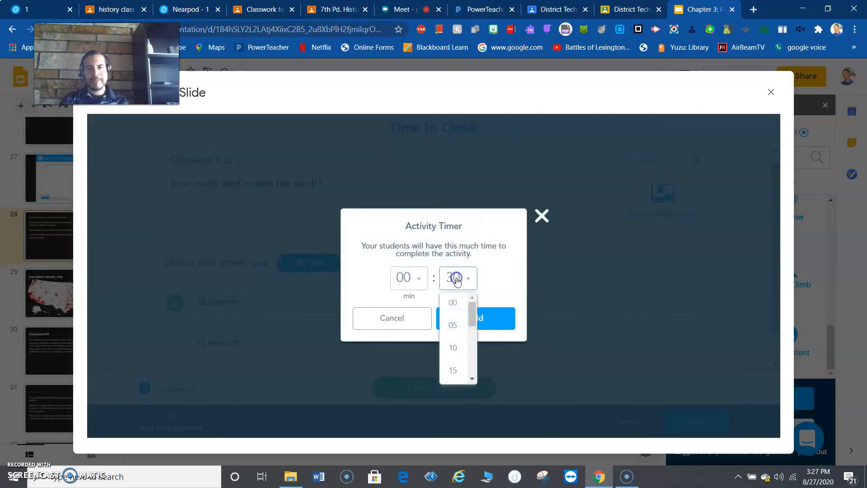
{"action": "left_click", "coordinate": [460, 302]}
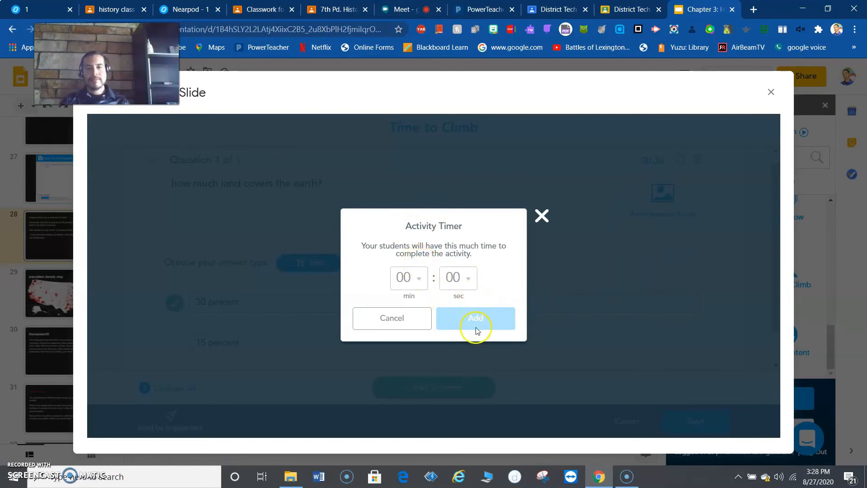
{"action": "left_click", "coordinate": [451, 285]}
{"action": "scroll", "coordinate": [465, 326], "scroll_direction": "down", "scroll_amount": 2}
{"action": "scroll", "coordinate": [469, 333], "scroll_direction": "down", "scroll_amount": 3}
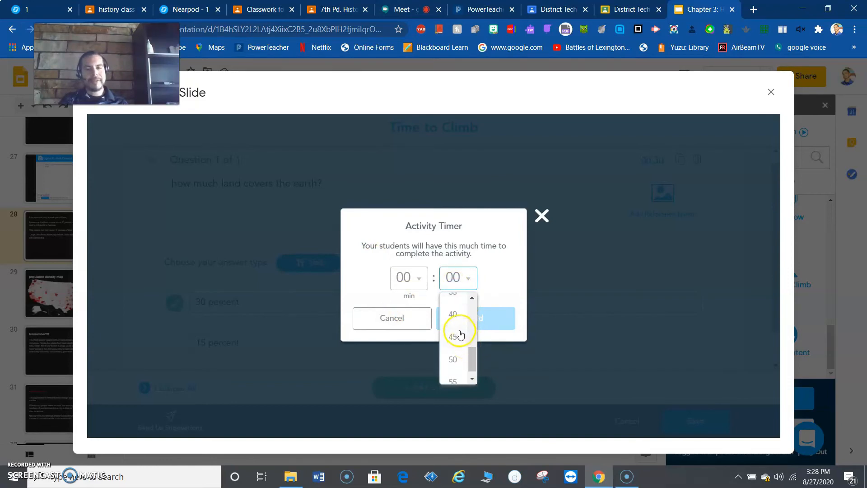
{"action": "left_click", "coordinate": [456, 314]}
{"action": "left_click", "coordinate": [459, 319]}
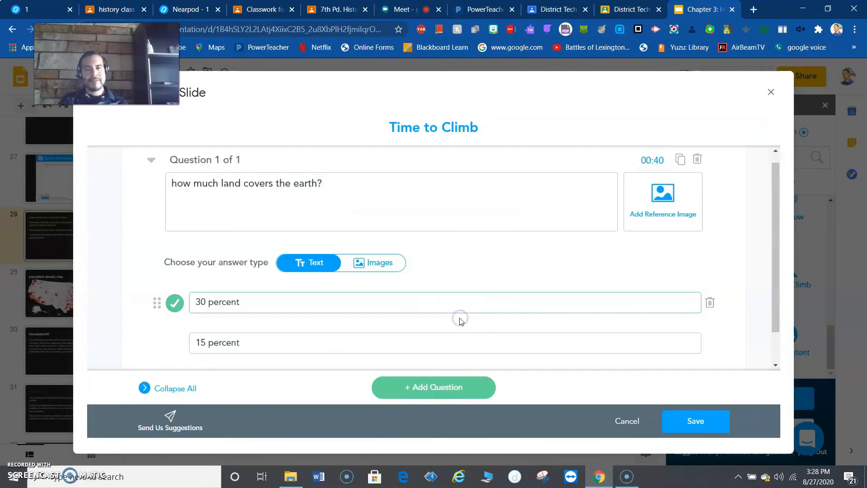
{"action": "left_click", "coordinate": [674, 424]}
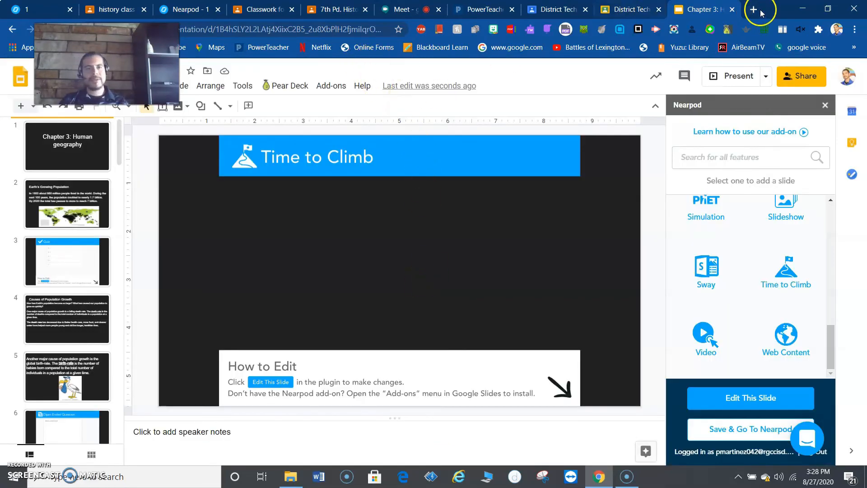
- Place the browser with a new tab beside an incognito window and load Nearpod in the incognito window
{"action": "left_click", "coordinate": [753, 10]}
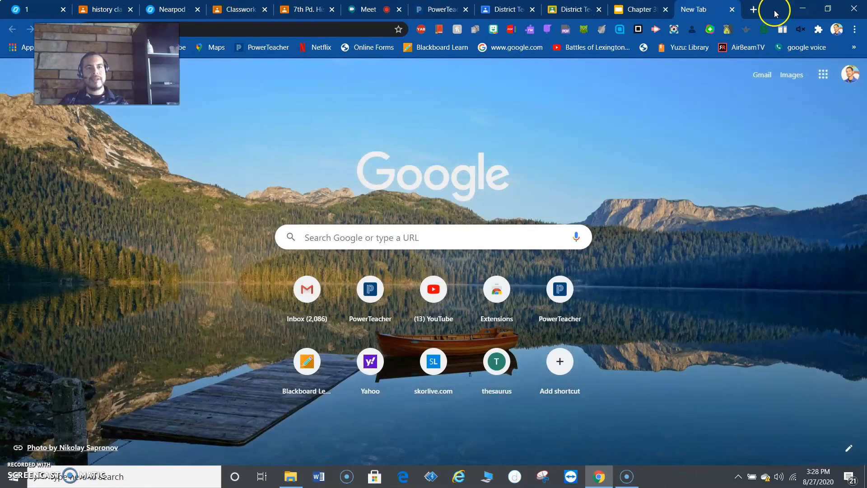
{"action": "left_click_drag", "start_coordinate": [774, 9], "coordinate": [9, 14]}
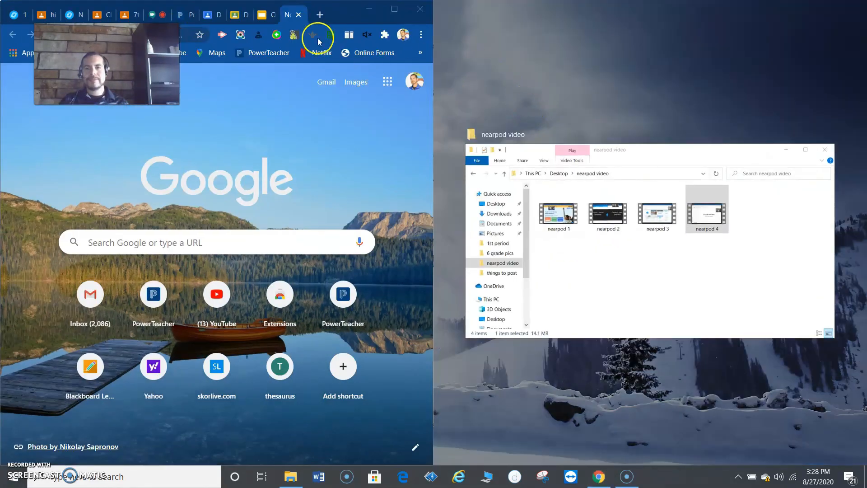
{"action": "left_click", "coordinate": [421, 35]}
{"action": "left_click", "coordinate": [364, 80]}
{"action": "left_click_drag", "start_coordinate": [331, 23], "coordinate": [864, 18]}
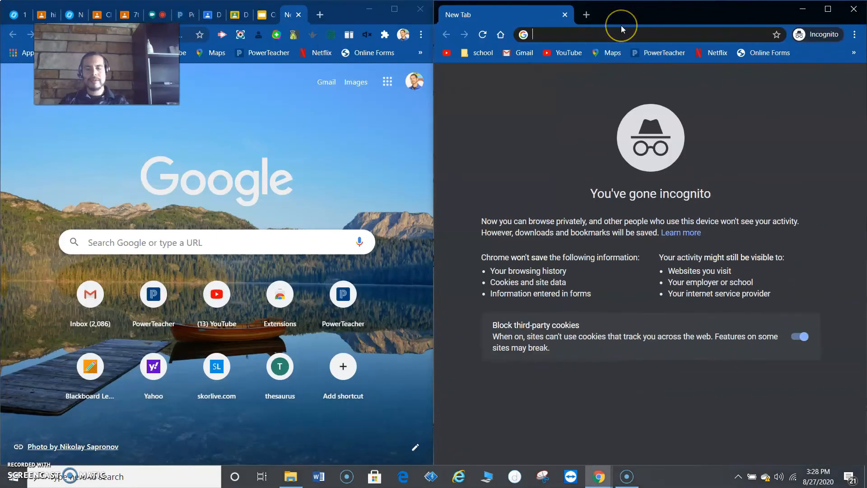
{"action": "type", "text": "near"}
{"action": "key", "text": "Return"}
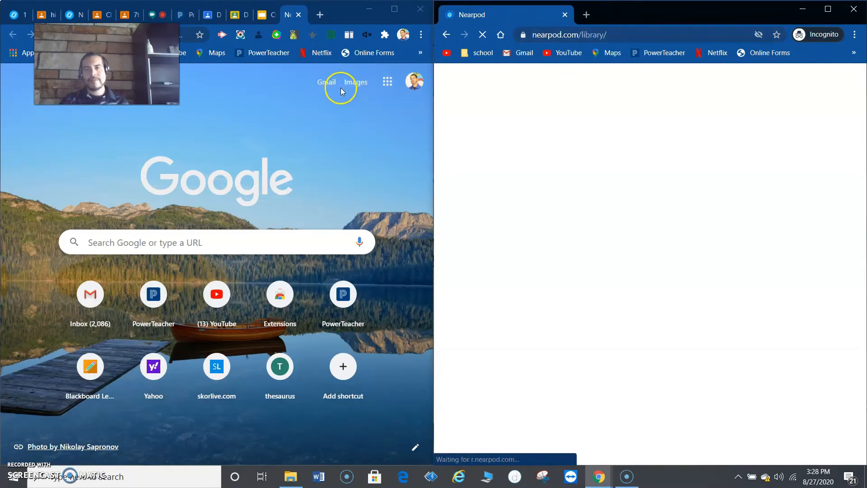
- Open the Nearpod library in the regular window and save the changes to the unsaved Chapter 3 lesson
{"action": "left_click", "coordinate": [181, 38]}
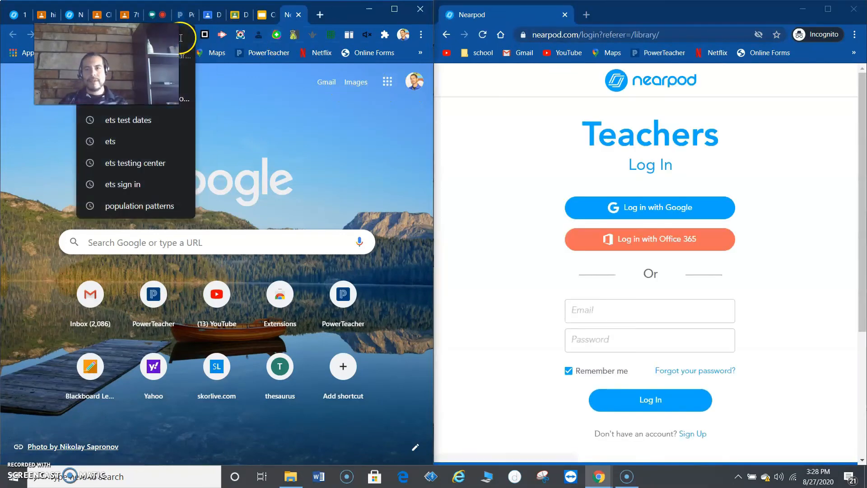
{"action": "type", "text": "nearpo"}
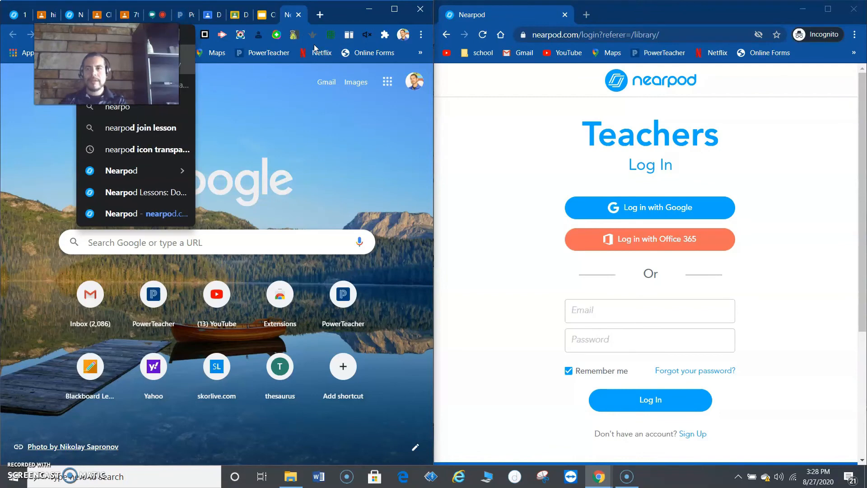
{"action": "key", "text": "Return"}
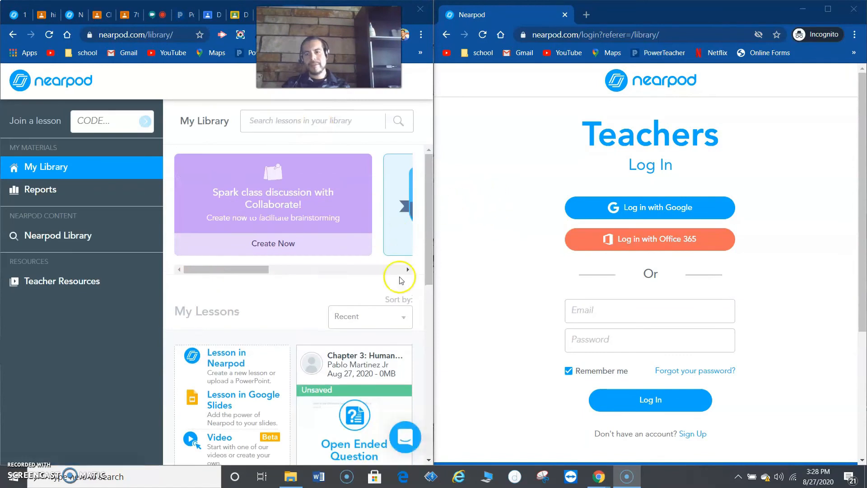
{"action": "scroll", "coordinate": [416, 342], "scroll_direction": "down", "scroll_amount": 3}
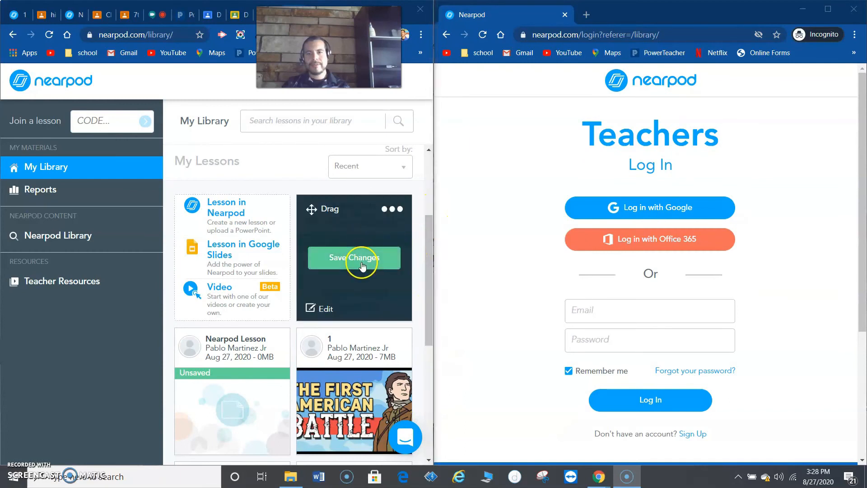
{"action": "left_click", "coordinate": [359, 261]}
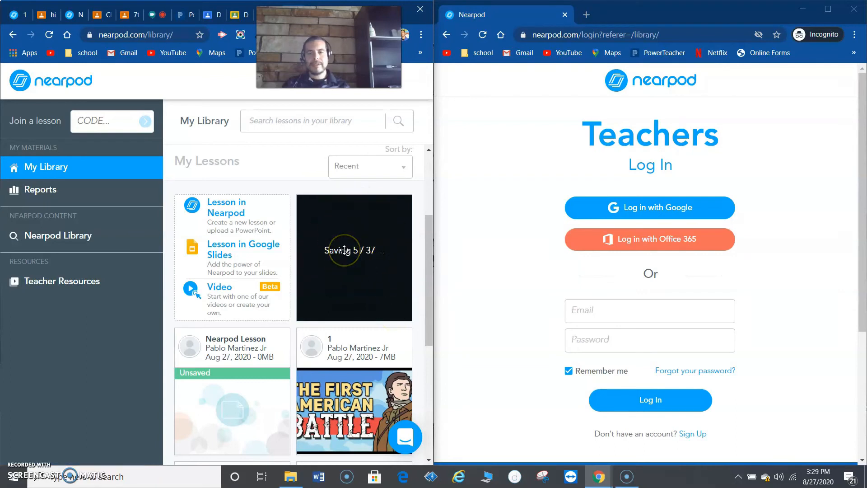
- Save the Chapter 3 presentation to Nearpod from the add-on in Google Slides, and close the older library tab
{"action": "left_click_drag", "start_coordinate": [301, 26], "coordinate": [308, 104]}
{"action": "left_click", "coordinate": [263, 21]}
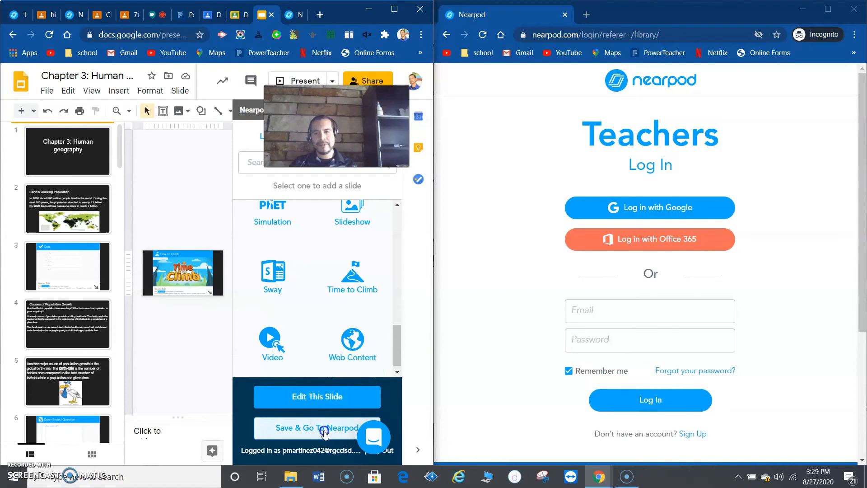
{"action": "left_click", "coordinate": [324, 431]}
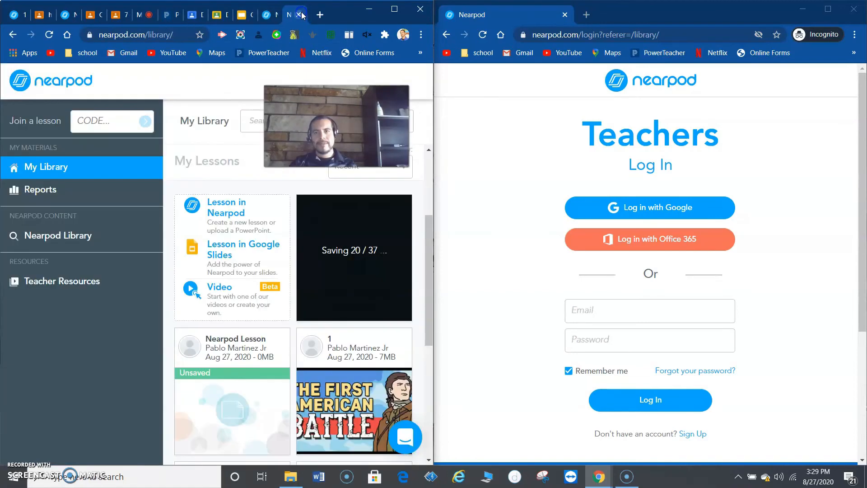
{"action": "left_click", "coordinate": [300, 18]}
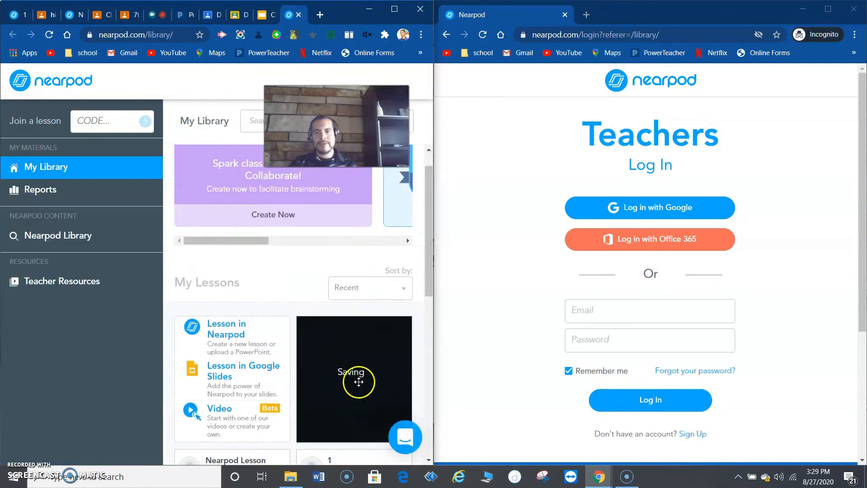
- Launch the Chapter 3 Human Geography lesson in Live Participation mode and resume its active session
{"action": "scroll", "coordinate": [351, 340], "scroll_direction": "down", "scroll_amount": 2}
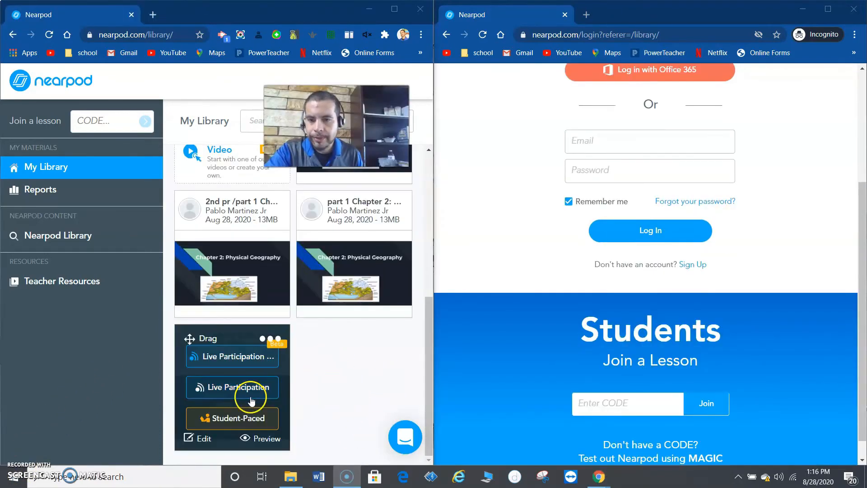
{"action": "mouse_move", "coordinate": [265, 395]}
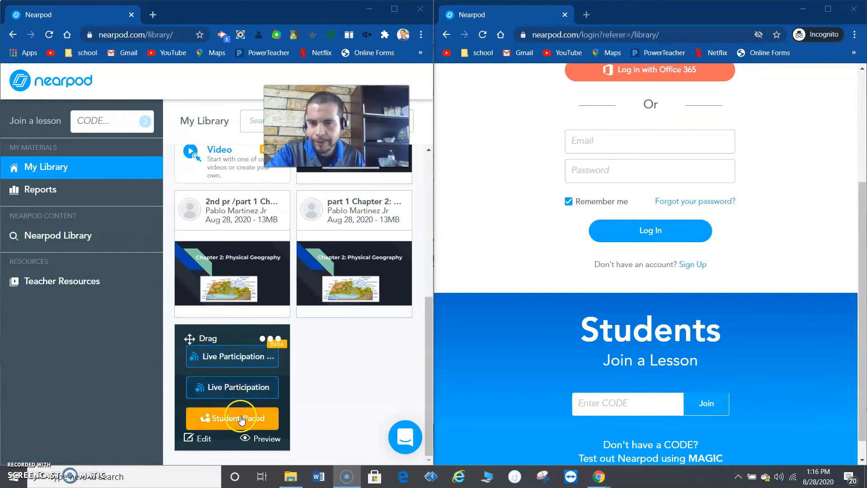
{"action": "left_click", "coordinate": [251, 394]}
{"action": "left_click", "coordinate": [252, 395]}
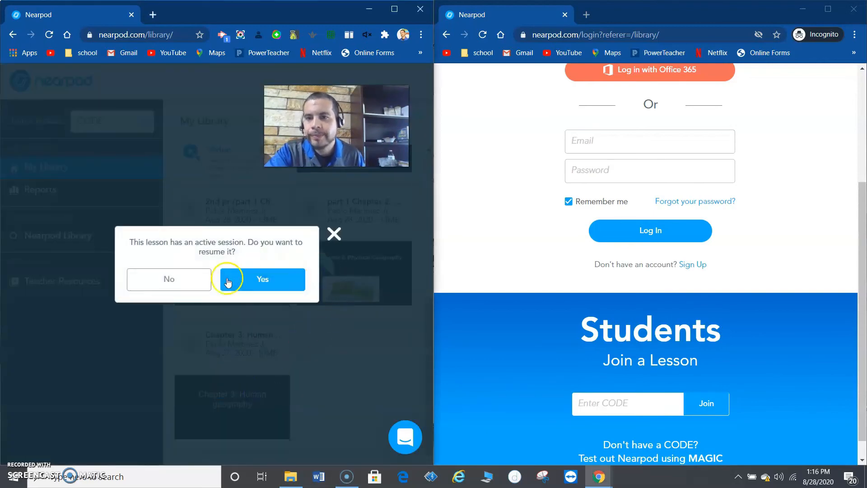
{"action": "left_click", "coordinate": [243, 279]}
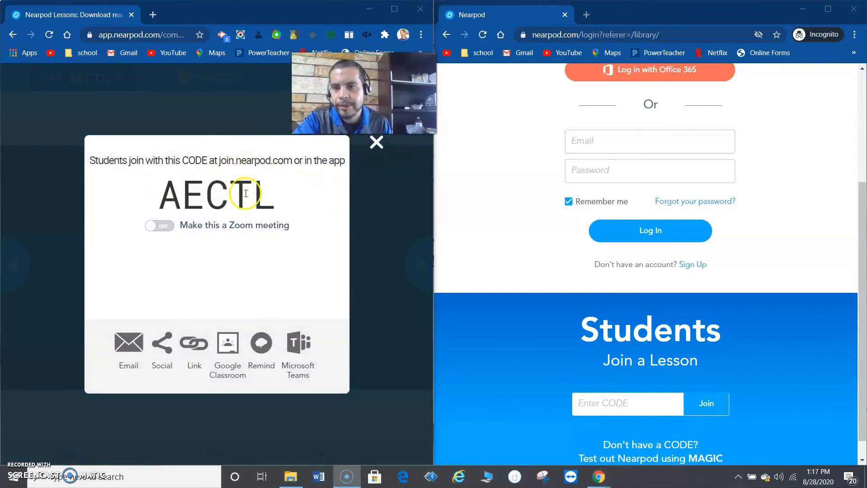
- Preview sharing the live lesson to Google Classroom, close that window, and copy the lesson's share link instead
{"action": "left_click", "coordinate": [230, 348]}
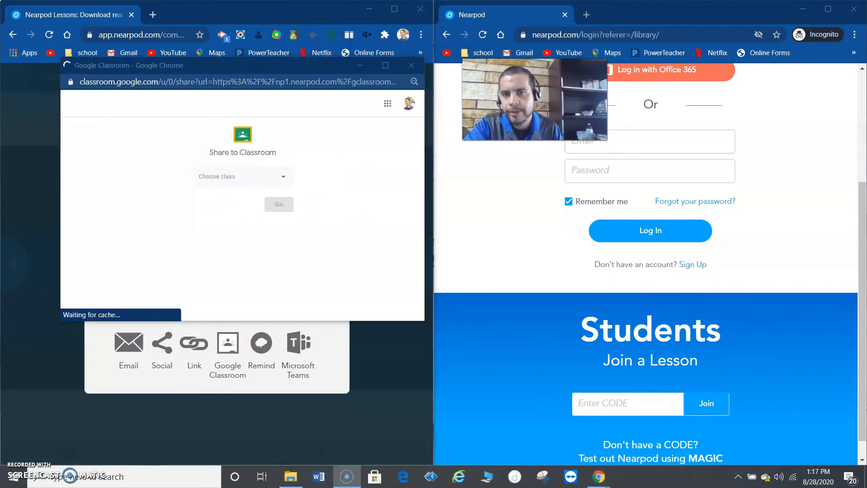
{"action": "left_click", "coordinate": [411, 65]}
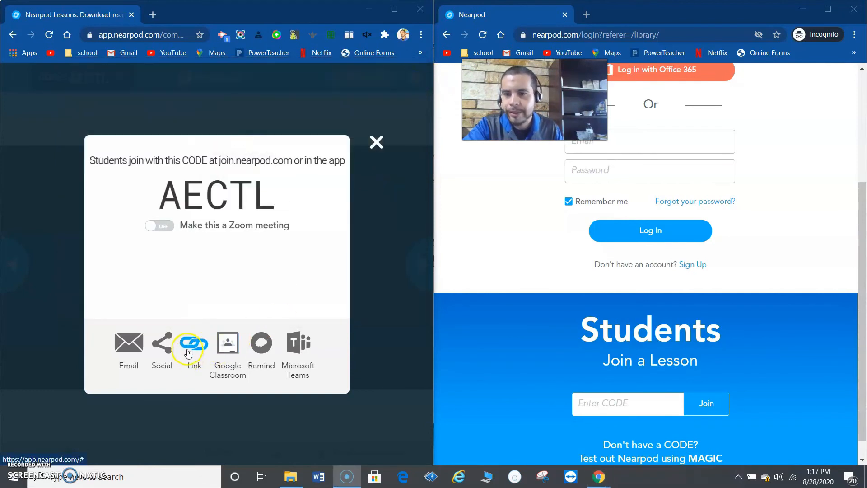
{"action": "left_click", "coordinate": [197, 346]}
{"action": "left_click", "coordinate": [265, 398]}
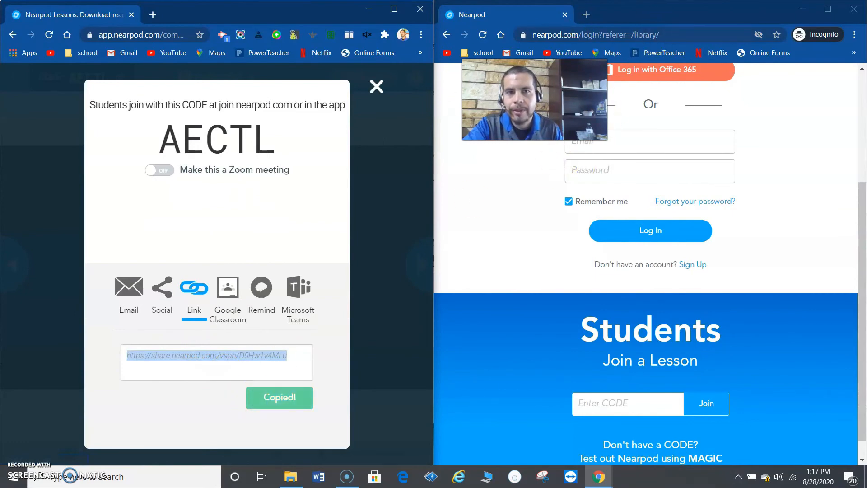
- Switch to Google Meet, open the chat message field's paste options, and return to Nearpod to redisplay the lesson's join code
{"action": "left_click", "coordinate": [599, 477]}
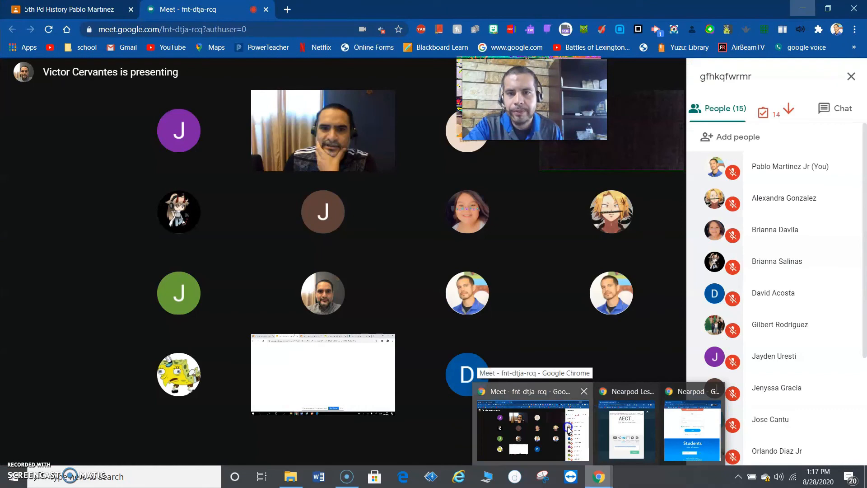
{"action": "left_click", "coordinate": [568, 430]}
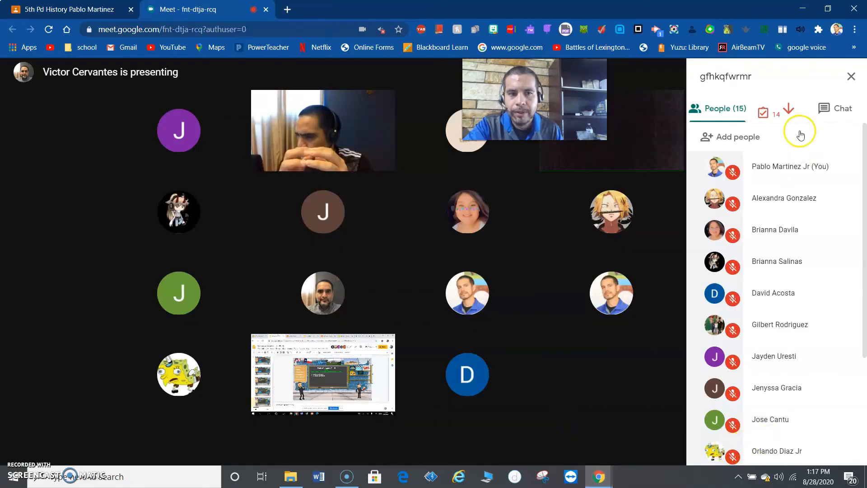
{"action": "left_click", "coordinate": [829, 108]}
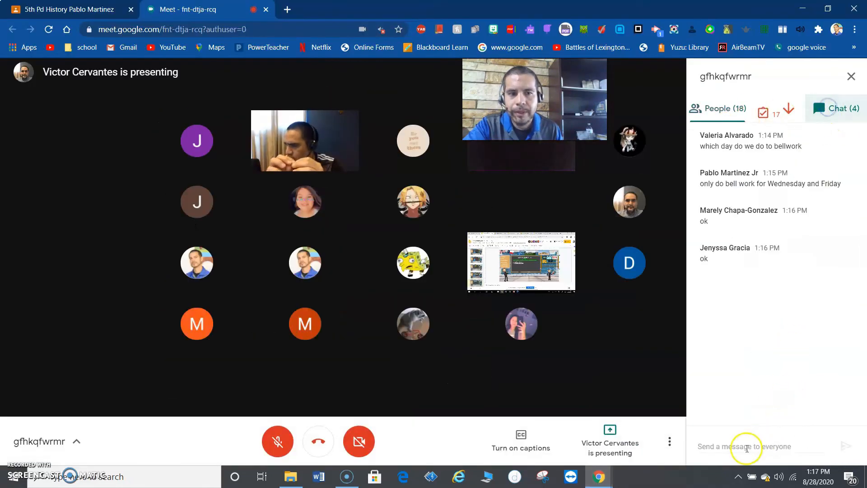
{"action": "left_click", "coordinate": [753, 447]}
{"action": "right_click", "coordinate": [753, 447]}
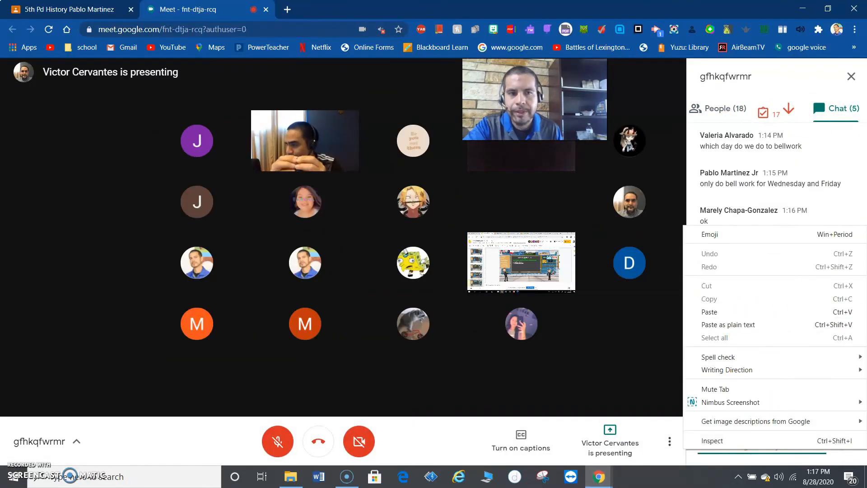
{"action": "left_click", "coordinate": [802, 8]}
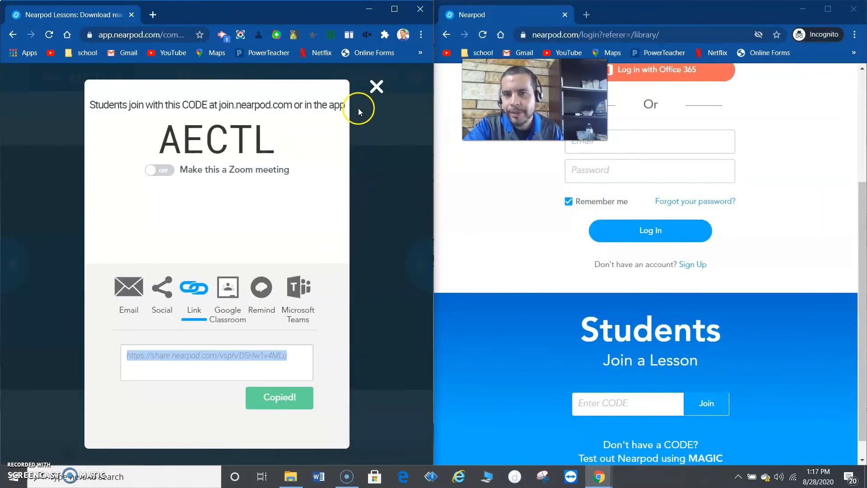
{"action": "left_click", "coordinate": [376, 89]}
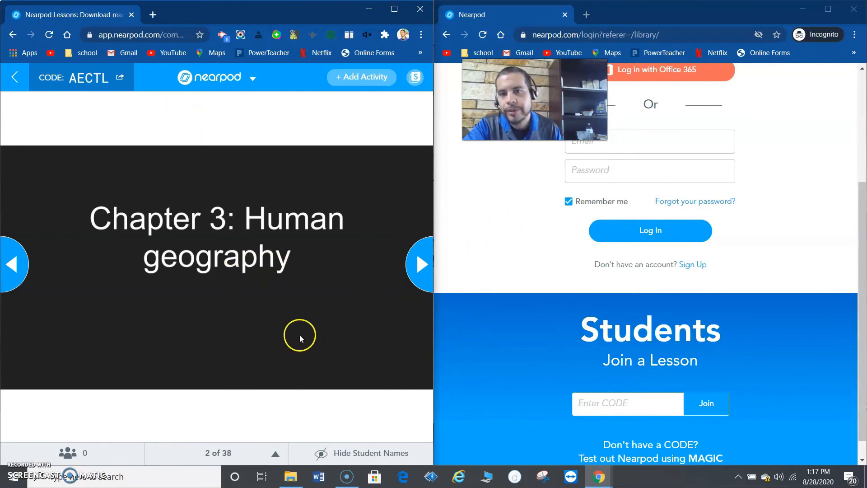
{"action": "left_click", "coordinate": [82, 73]}
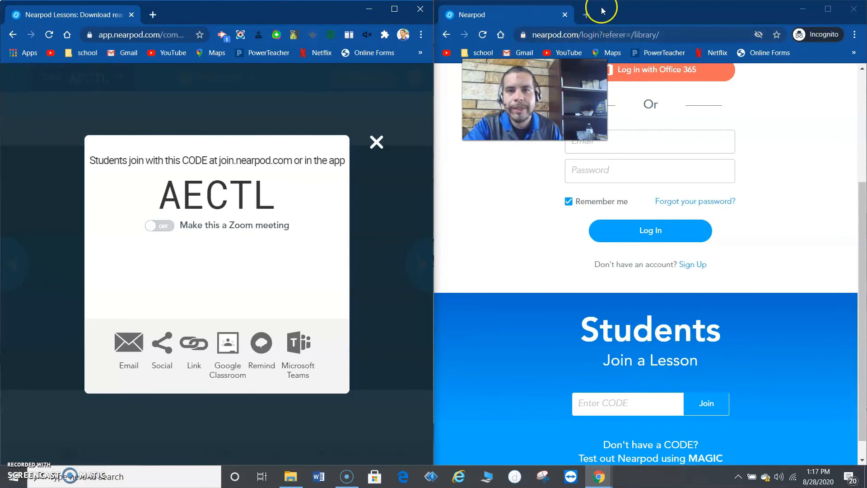
- Load google.com in a new incognito tab and open the Google account sign-in at its email field
{"action": "left_click", "coordinate": [587, 15]}
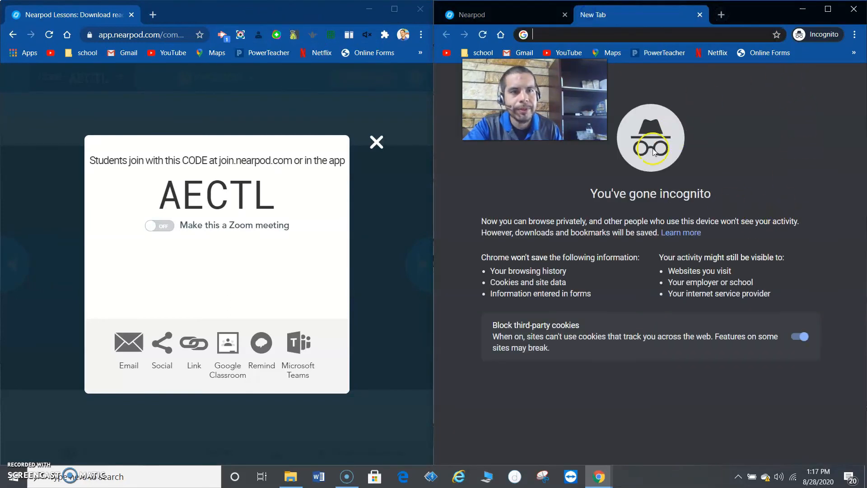
{"action": "type", "text": "google.com"}
{"action": "key", "text": "Return"}
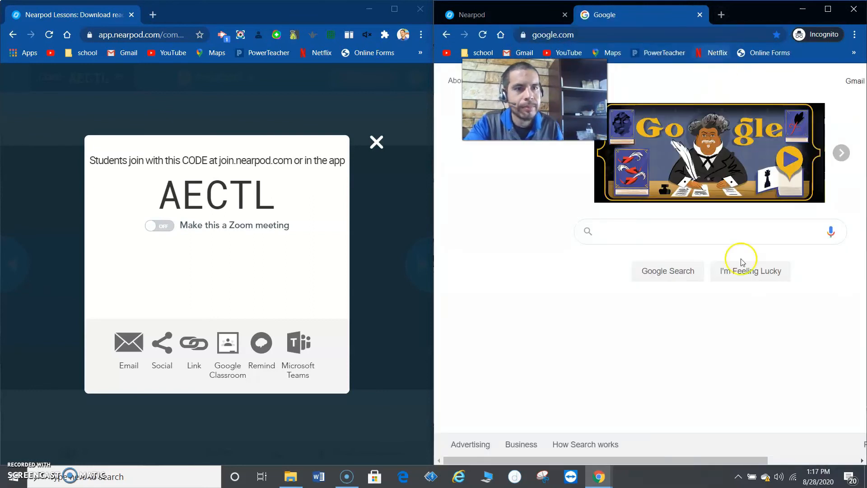
{"action": "left_click_drag", "start_coordinate": [736, 459], "coordinate": [841, 442]}
{"action": "left_click", "coordinate": [840, 93]}
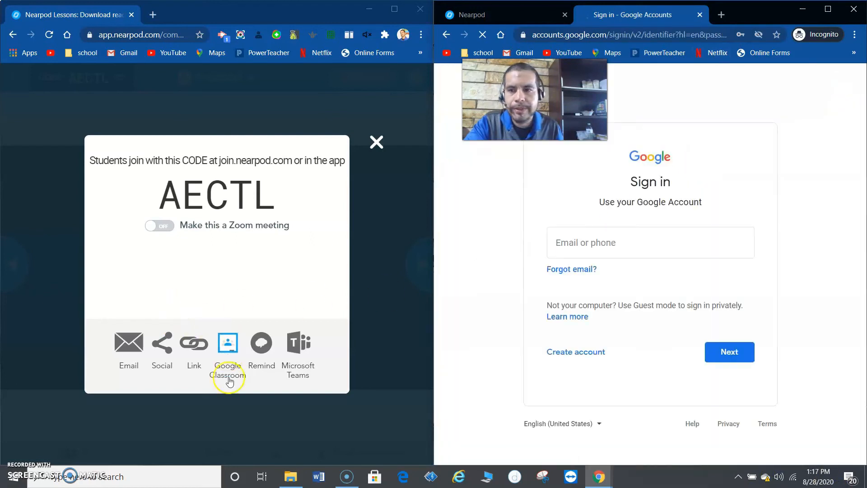
{"action": "left_click", "coordinate": [347, 476]}
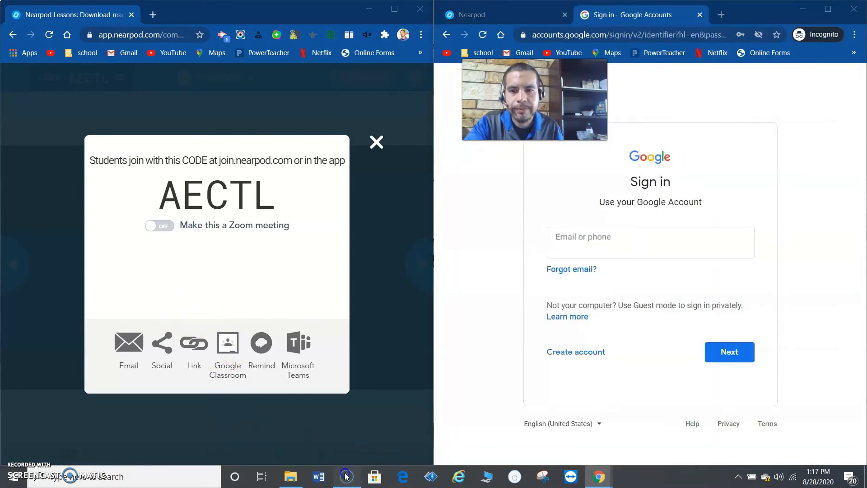
{"action": "left_click", "coordinate": [571, 252]}
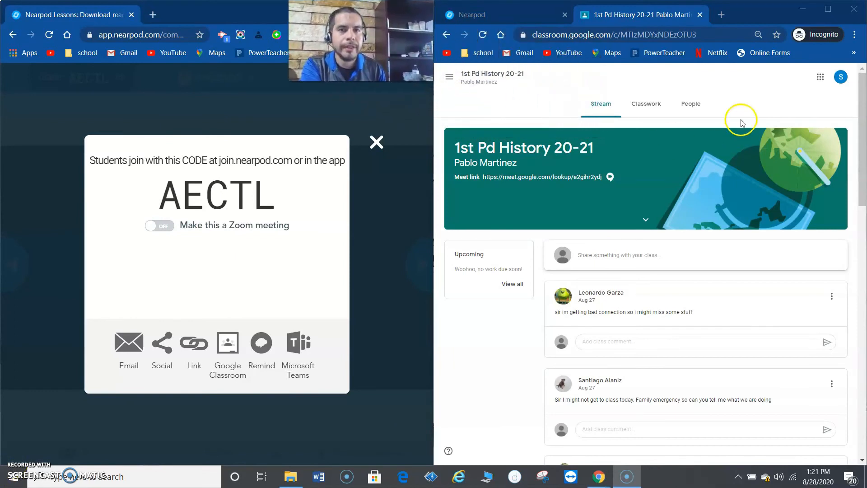
- Open the presentation attached to Week 2 Virtual Classroom in the classwork of the 1st period history class
{"action": "left_click", "coordinate": [632, 113]}
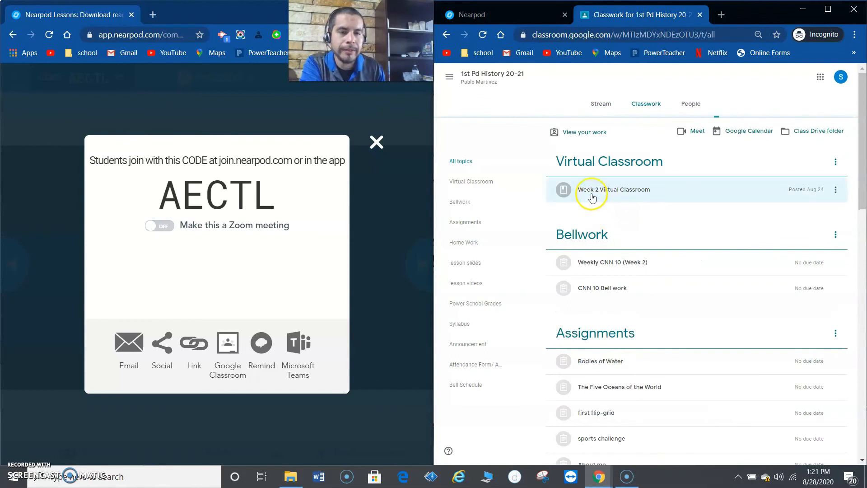
{"action": "left_click", "coordinate": [624, 202]}
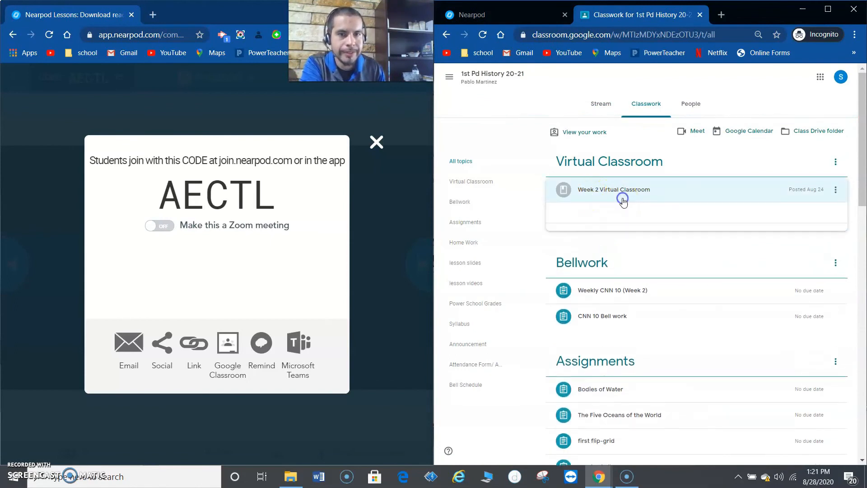
{"action": "left_click", "coordinate": [566, 233]}
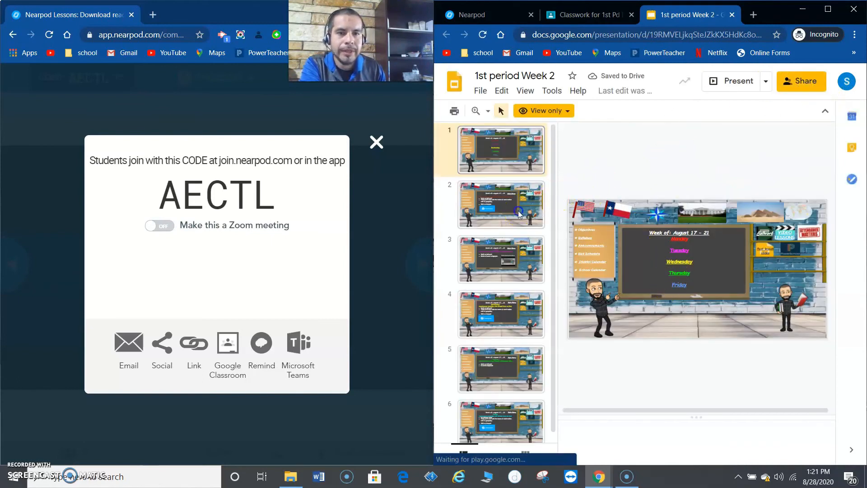
- Go to slide 2 of the 1st period Week 2 presentation and follow its Nearpod link
{"action": "left_click", "coordinate": [520, 212]}
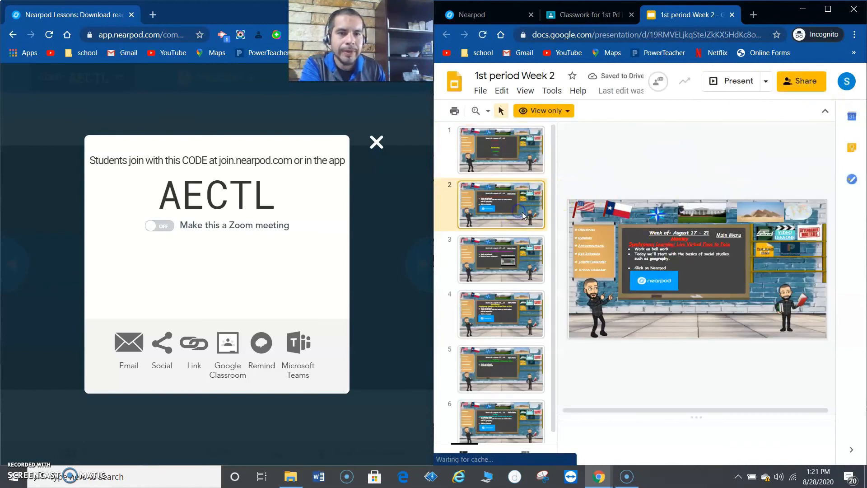
{"action": "left_click", "coordinate": [656, 287]}
{"action": "left_click", "coordinate": [653, 282]}
{"action": "left_click", "coordinate": [666, 301]}
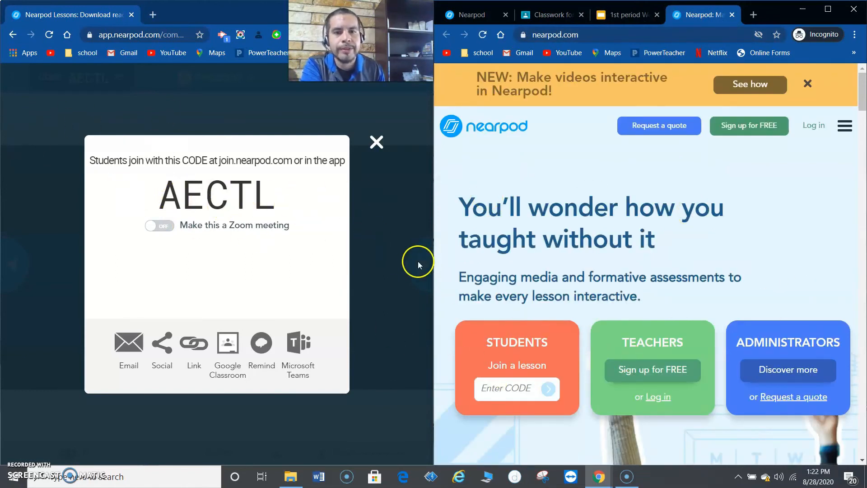
- Copy the lesson's join code from the teacher window into the student code field on the Nearpod homepage and join
{"action": "left_click", "coordinate": [500, 388]}
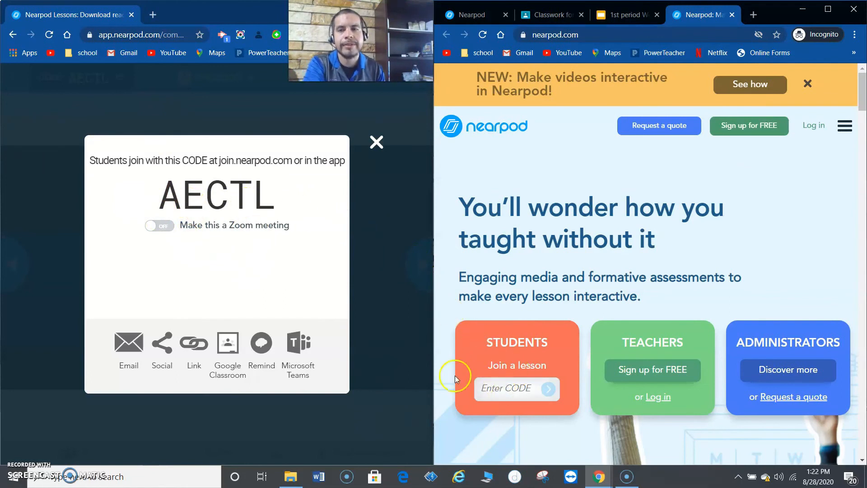
{"action": "double_click", "coordinate": [210, 203]}
{"action": "right_click", "coordinate": [208, 207]}
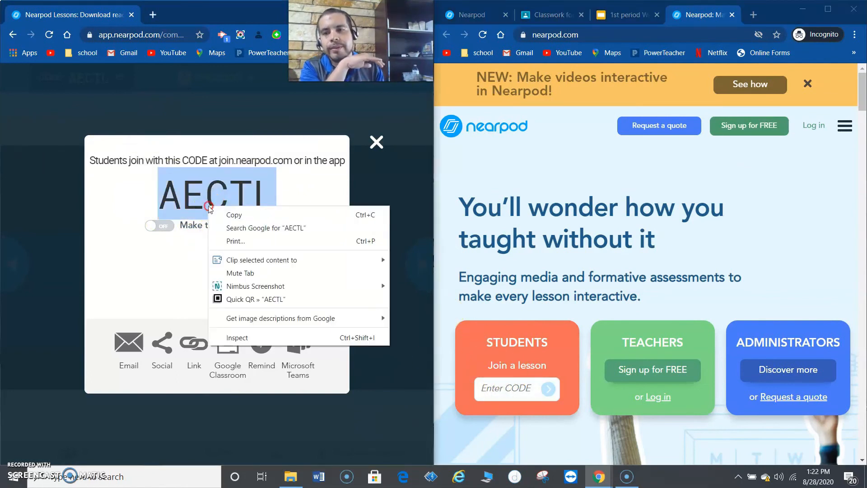
{"action": "left_click", "coordinate": [235, 220]}
{"action": "left_click", "coordinate": [485, 388]}
{"action": "right_click", "coordinate": [485, 389]}
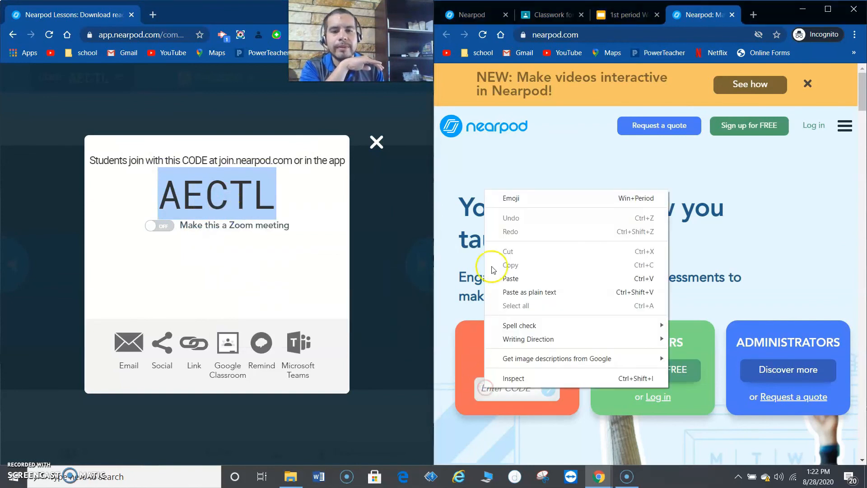
{"action": "left_click", "coordinate": [518, 276]}
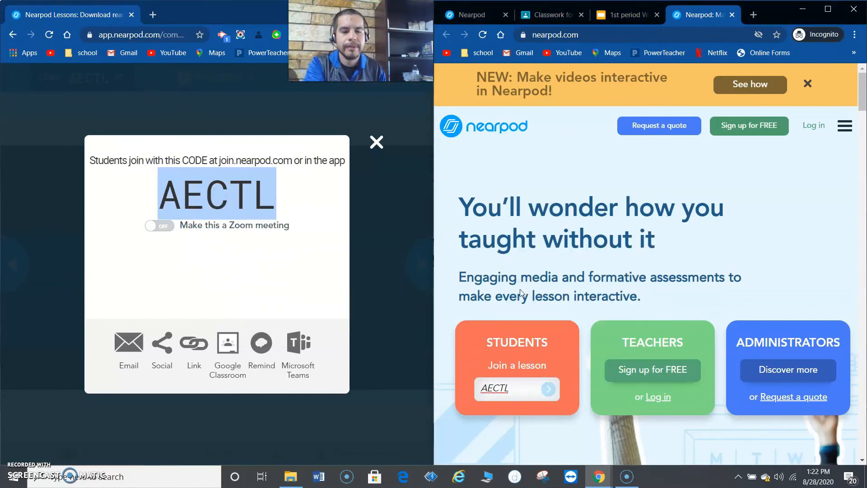
{"action": "left_click", "coordinate": [548, 389]}
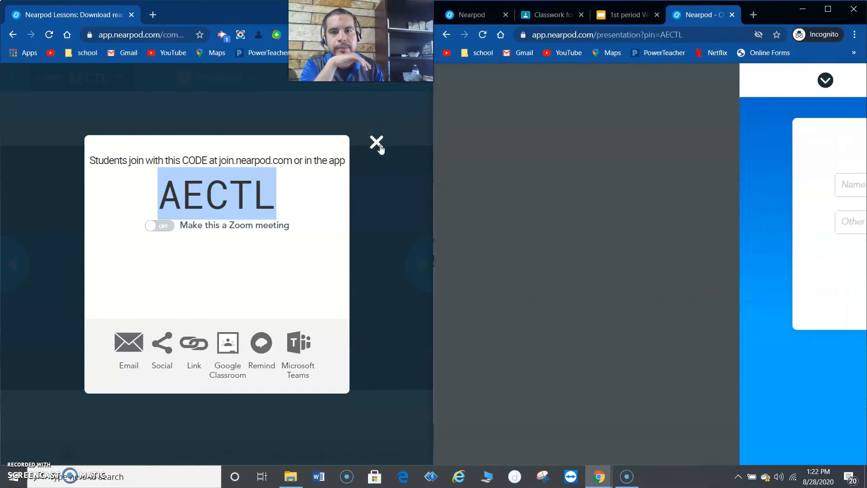
- Dismiss the teacher's join code window, fill in the student name with a saved entry, and enter the lesson as a student
{"action": "left_click", "coordinate": [378, 144]}
{"action": "left_click", "coordinate": [573, 175]}
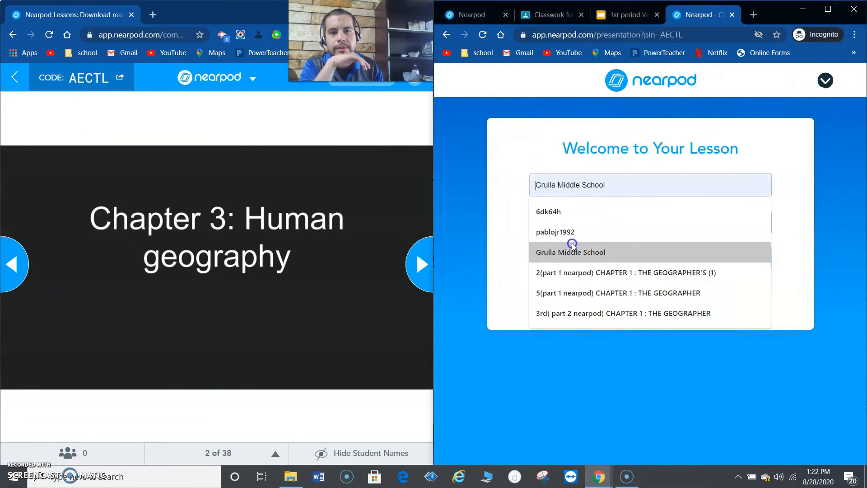
{"action": "left_click", "coordinate": [571, 239]}
{"action": "left_click", "coordinate": [704, 254]}
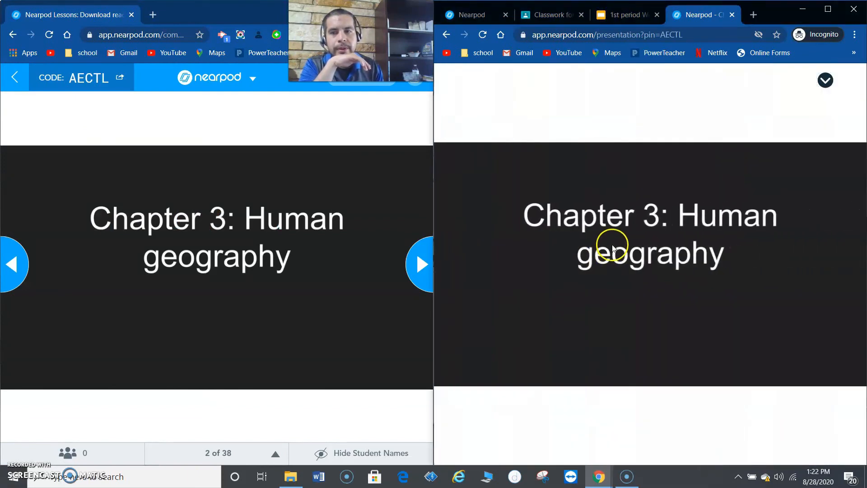
- Advance the live lesson from the teacher window through the population slides and quiz to slide 6 on birth-rate
{"action": "left_click", "coordinate": [419, 265]}
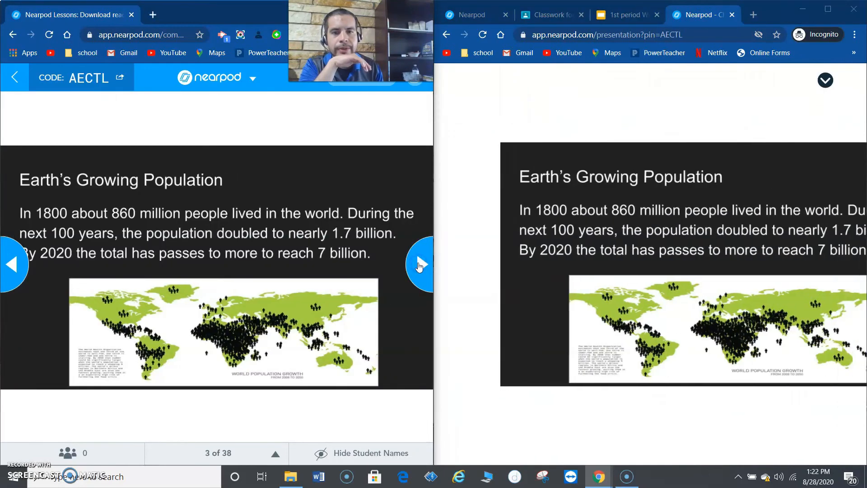
{"action": "left_click", "coordinate": [419, 265]}
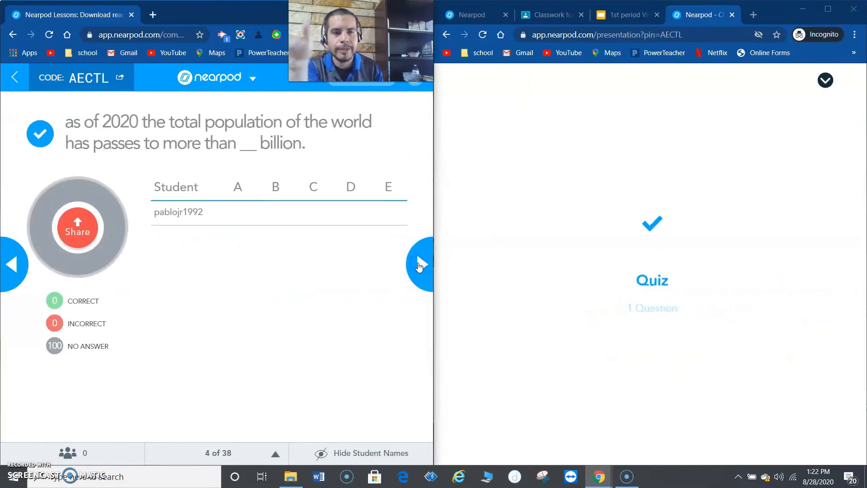
{"action": "left_click", "coordinate": [419, 265]}
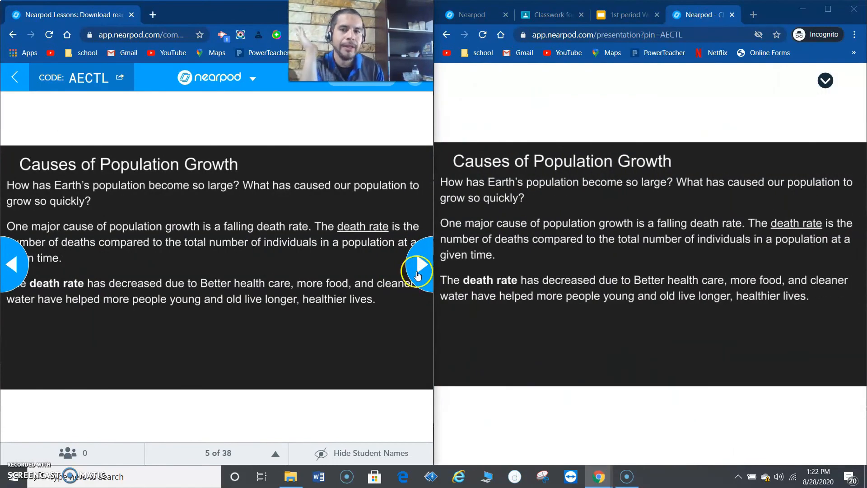
{"action": "left_click", "coordinate": [419, 267]}
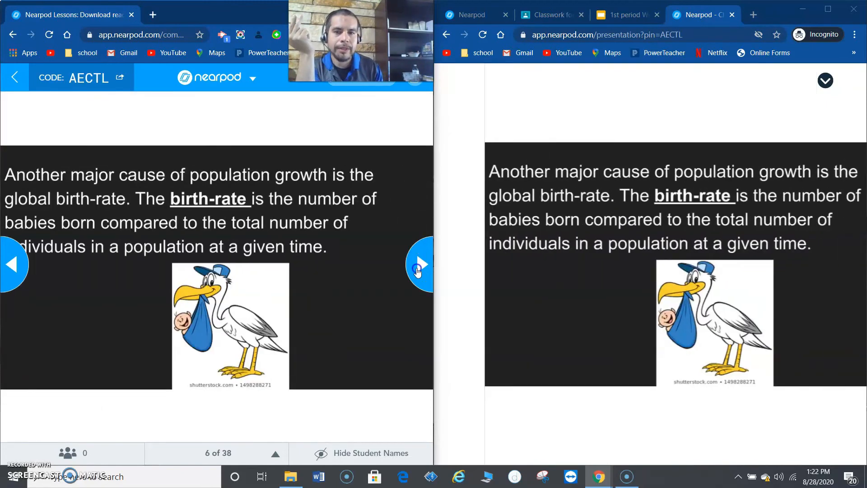
- Advance the live lesson from the teacher window past the death rate question to the birthrate question on slide 8
{"action": "left_click", "coordinate": [419, 267]}
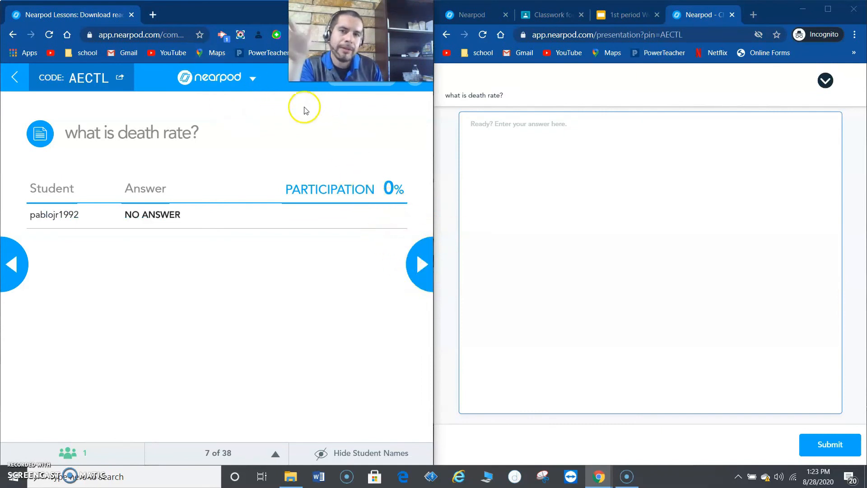
{"action": "left_click", "coordinate": [425, 273]}
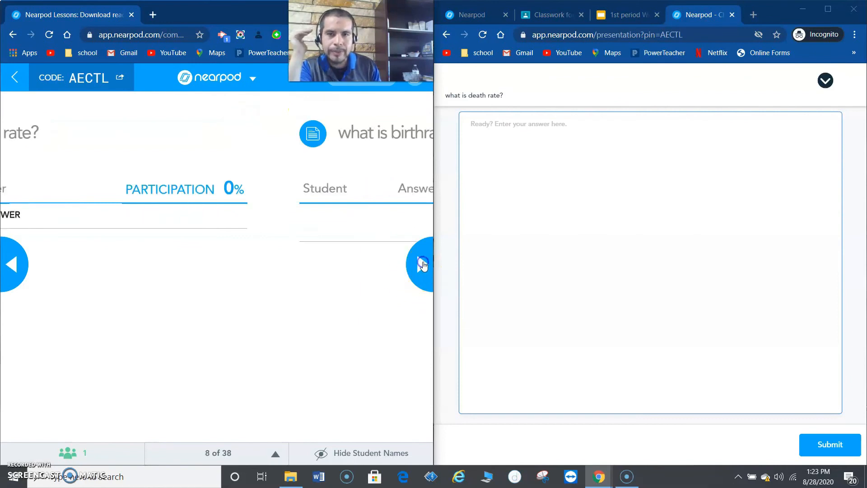
- End the live lesson session in the teacher window and close the student's incognito window
{"action": "left_click", "coordinate": [229, 77]}
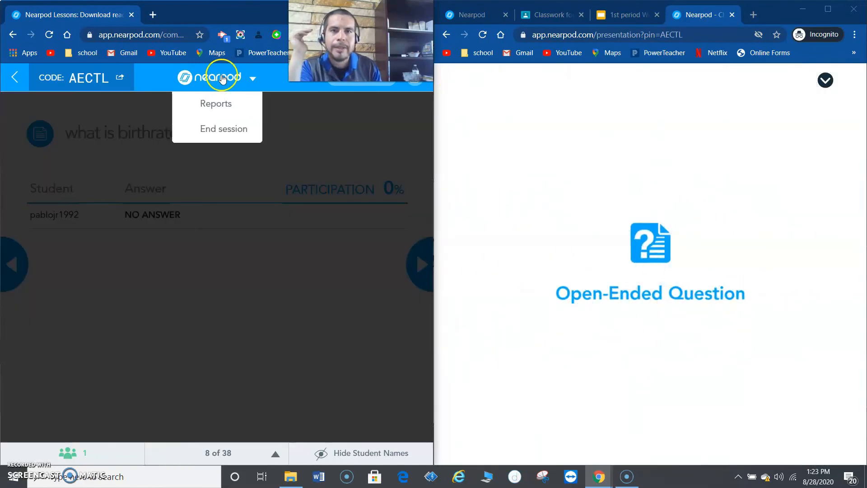
{"action": "left_click", "coordinate": [732, 14]}
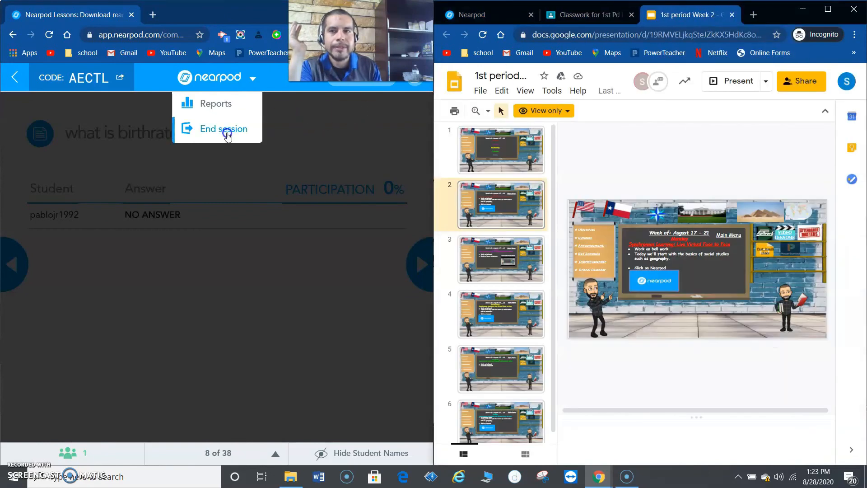
{"action": "left_click", "coordinate": [227, 134]}
{"action": "left_click", "coordinate": [264, 211]}
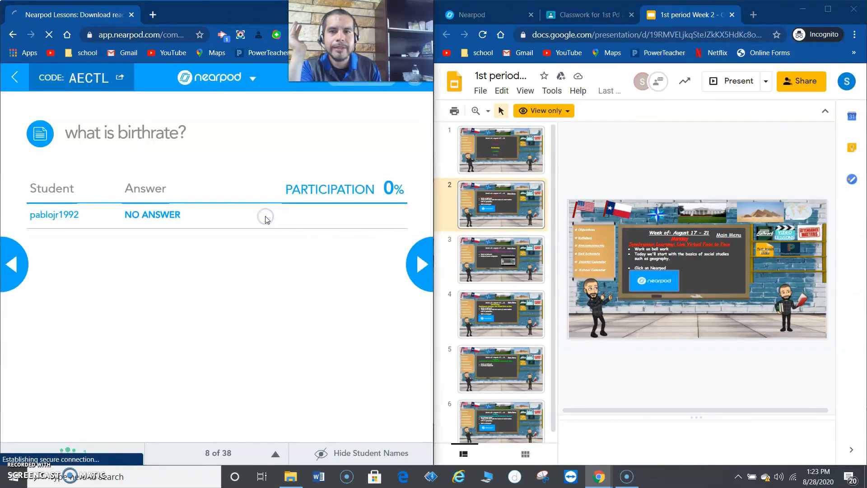
{"action": "left_click", "coordinate": [854, 9]}
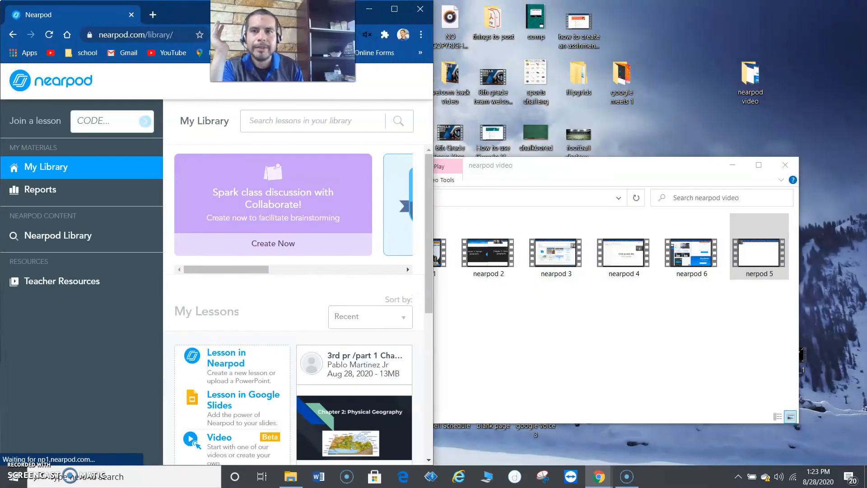
- Maximize the teacher's browser window and open the reports for the "3rd pr /part 1 Chapter 2: Physical Geography" lesson
{"action": "left_click", "coordinate": [394, 10]}
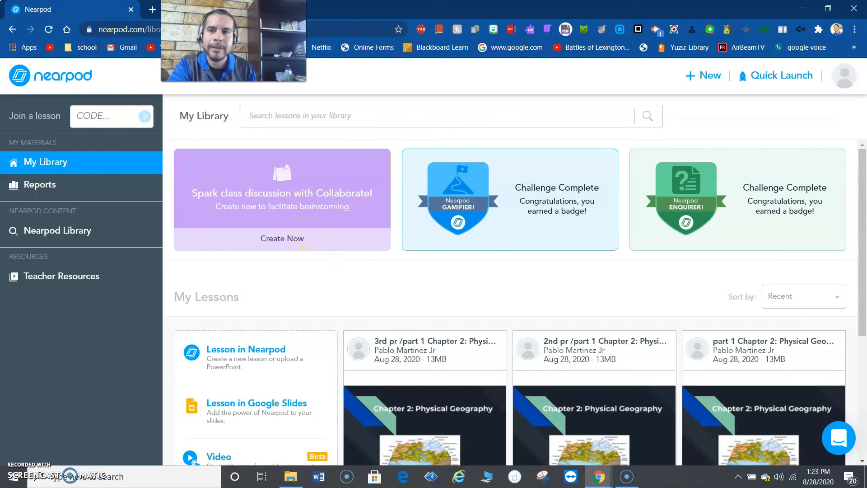
{"action": "key", "text": "alt+p"}
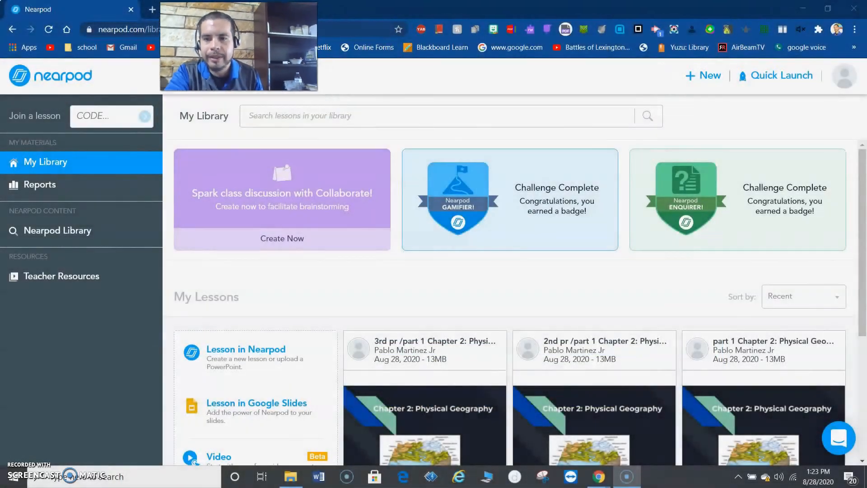
{"action": "mouse_move", "coordinate": [397, 379]}
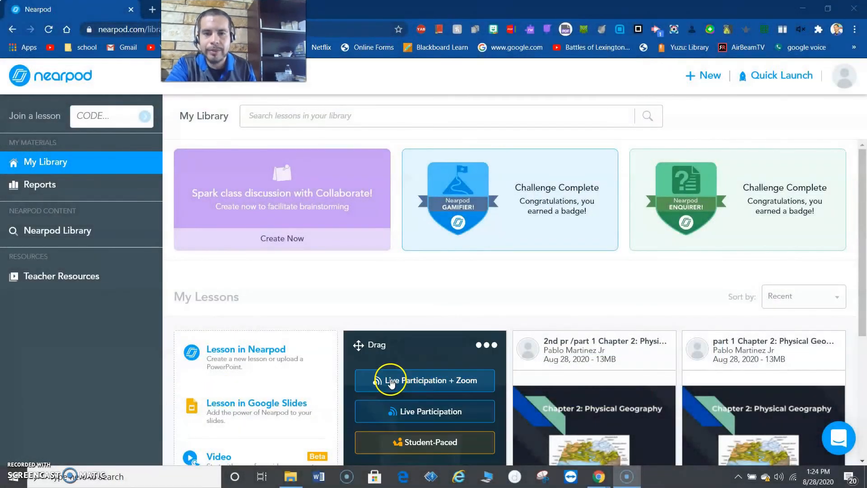
{"action": "scroll", "coordinate": [413, 355], "scroll_direction": "down", "scroll_amount": 2}
{"action": "scroll", "coordinate": [412, 354], "scroll_direction": "down", "scroll_amount": 3}
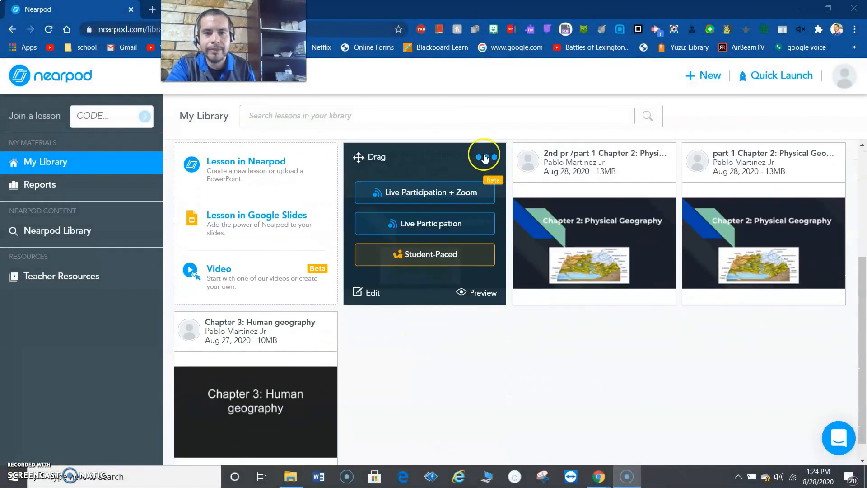
{"action": "left_click", "coordinate": [487, 158]}
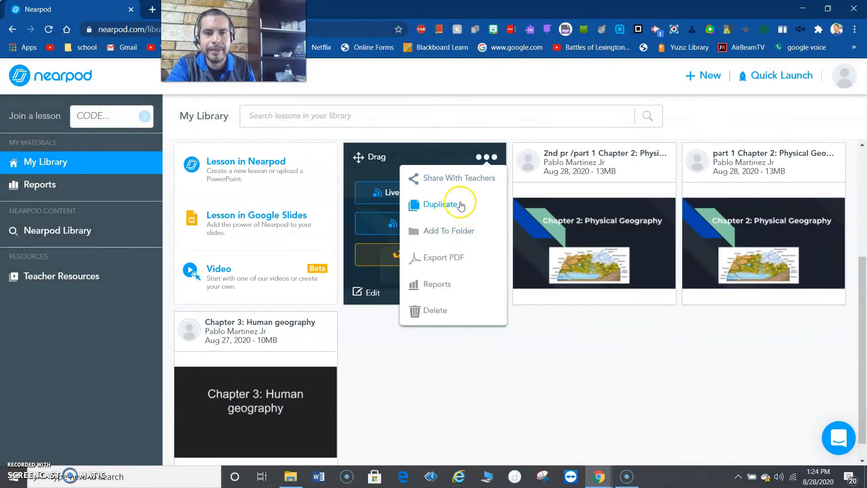
{"action": "left_click", "coordinate": [449, 291]}
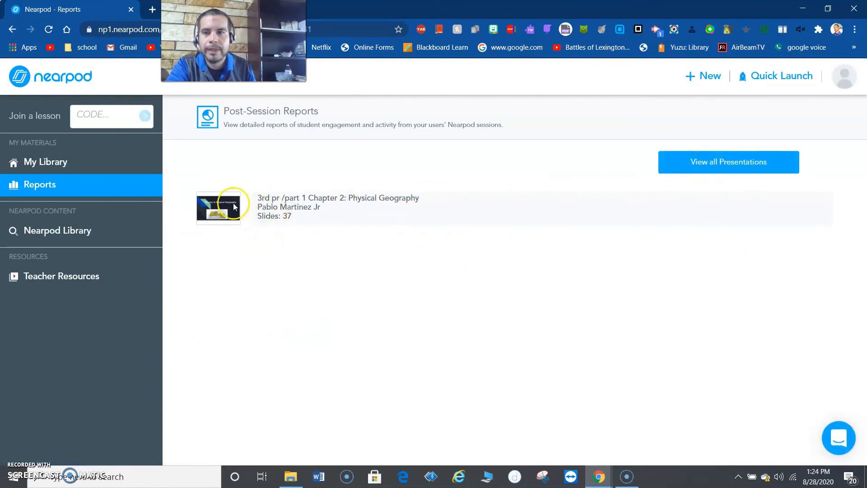
- Open the session report from 2020-8-28 11:27 am, review its summary charts and student engagement details, and close it
{"action": "left_click", "coordinate": [473, 204]}
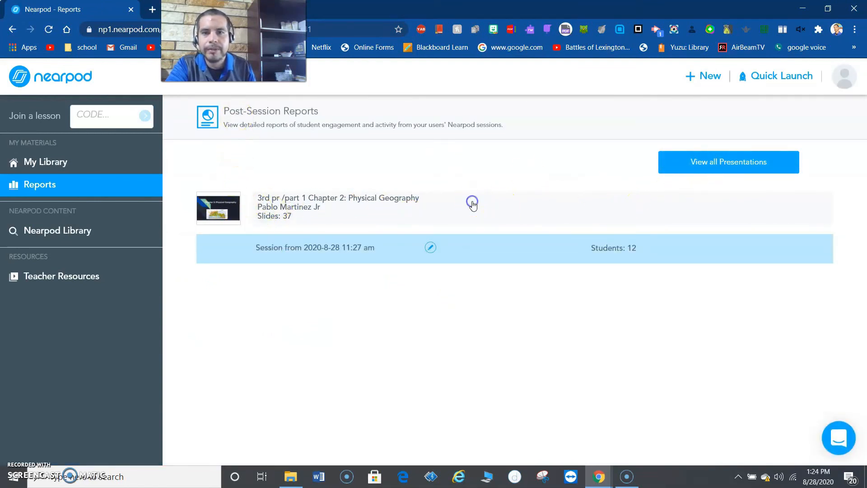
{"action": "left_click", "coordinate": [322, 253]}
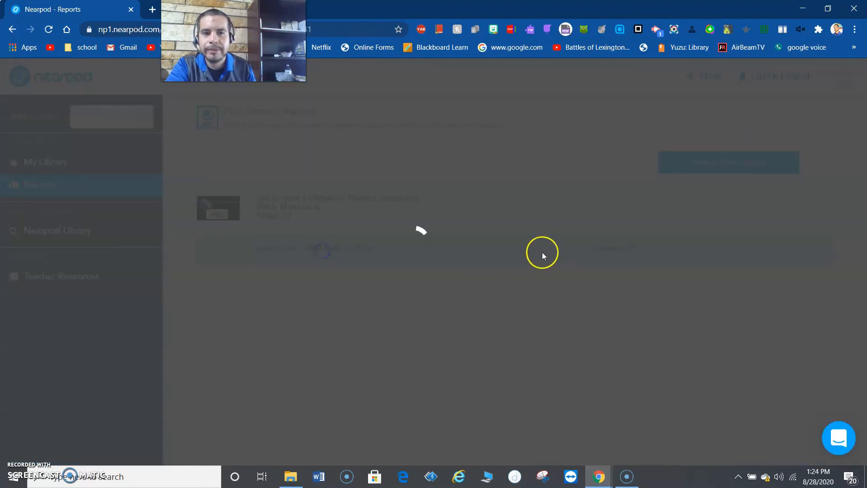
{"action": "scroll", "coordinate": [345, 256], "scroll_direction": "down", "scroll_amount": 2}
{"action": "scroll", "coordinate": [345, 256], "scroll_direction": "down", "scroll_amount": 2}
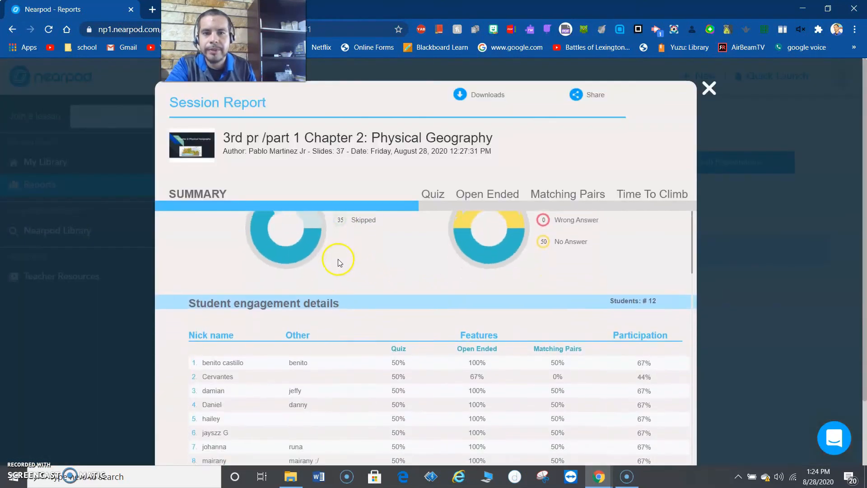
{"action": "scroll", "coordinate": [389, 356], "scroll_direction": "down", "scroll_amount": 1}
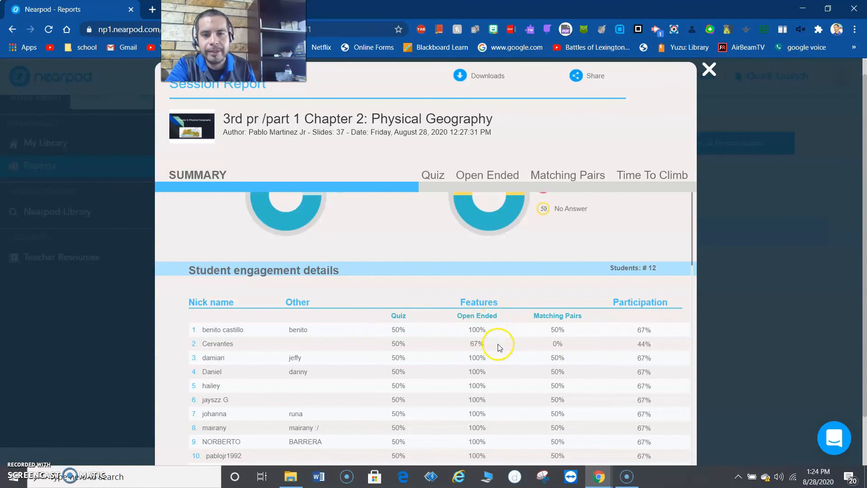
{"action": "scroll", "coordinate": [653, 327], "scroll_direction": "up", "scroll_amount": 3}
{"action": "scroll", "coordinate": [649, 320], "scroll_direction": "down", "scroll_amount": 3}
{"action": "left_click", "coordinate": [693, 250]}
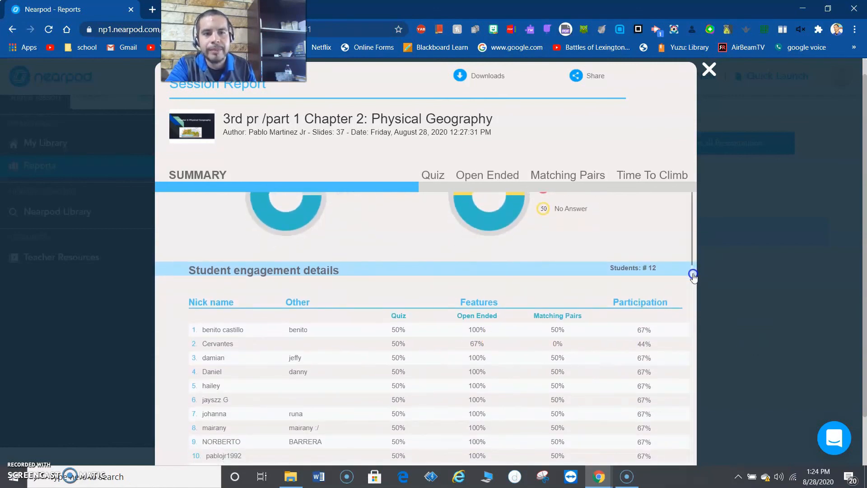
{"action": "scroll", "coordinate": [685, 274], "scroll_direction": "up", "scroll_amount": 3}
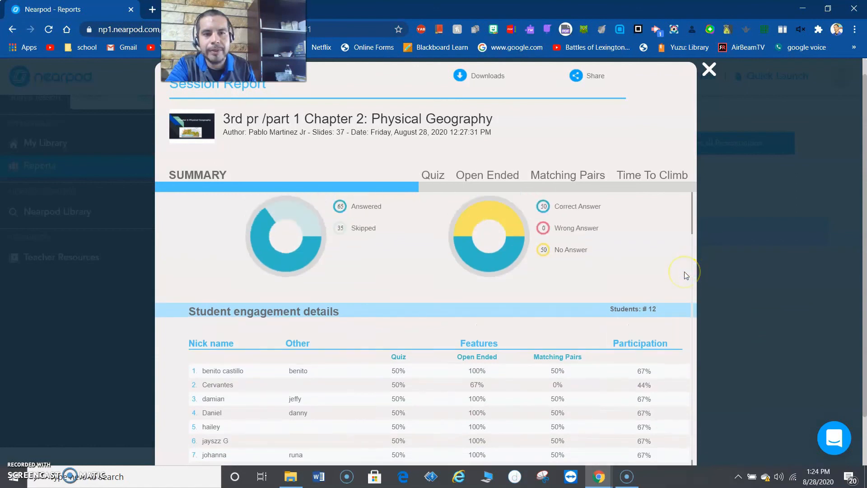
{"action": "scroll", "coordinate": [684, 274], "scroll_direction": "down", "scroll_amount": 3}
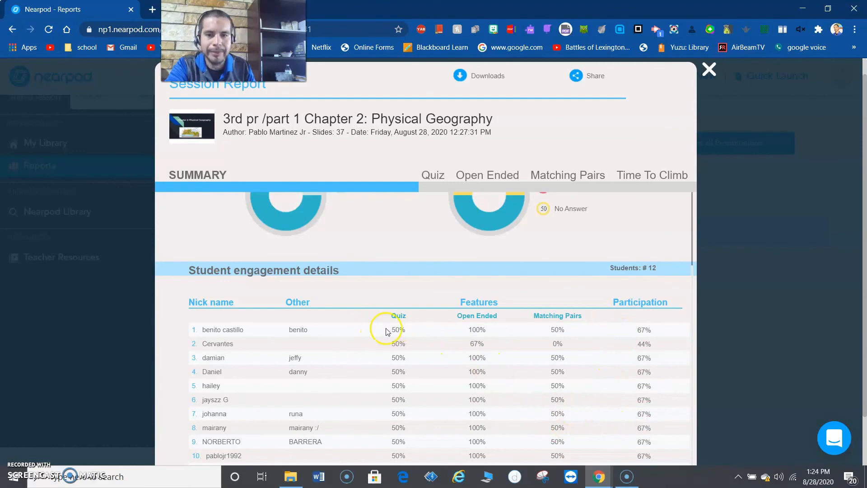
{"action": "scroll", "coordinate": [409, 319], "scroll_direction": "up", "scroll_amount": 2}
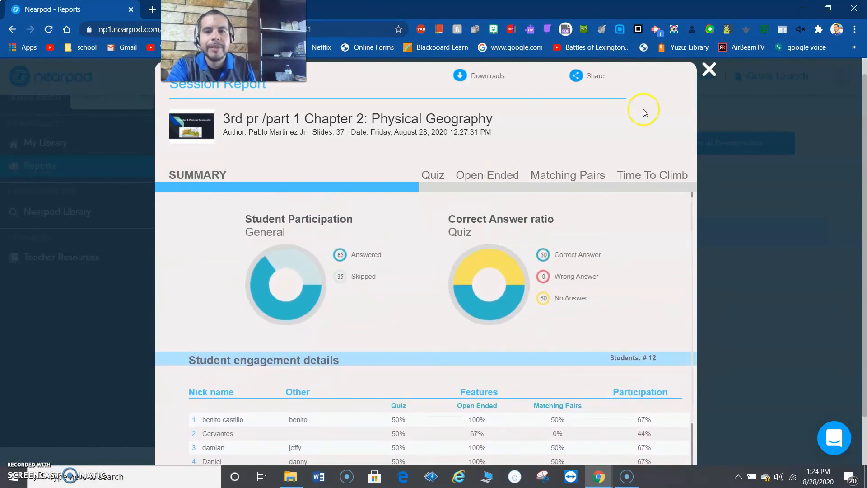
{"action": "left_click", "coordinate": [713, 73]}
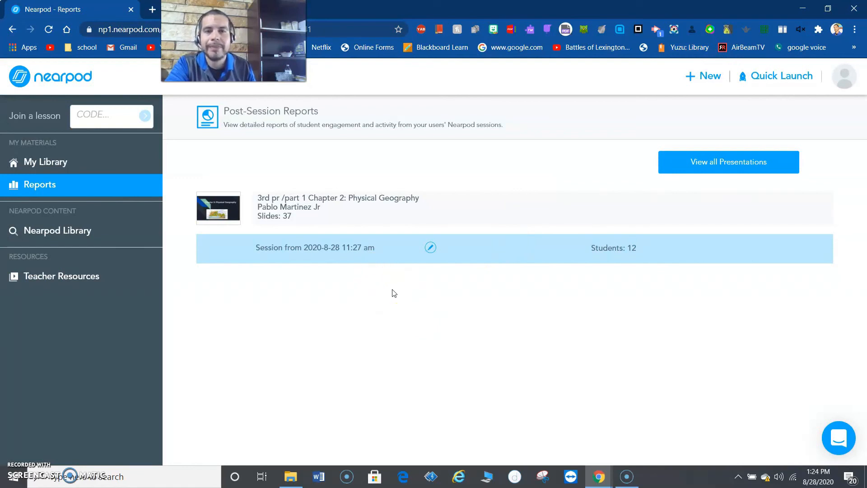
- Open Google Classroom in a new browser tab
{"action": "left_click_drag", "start_coordinate": [298, 74], "coordinate": [640, 173]}
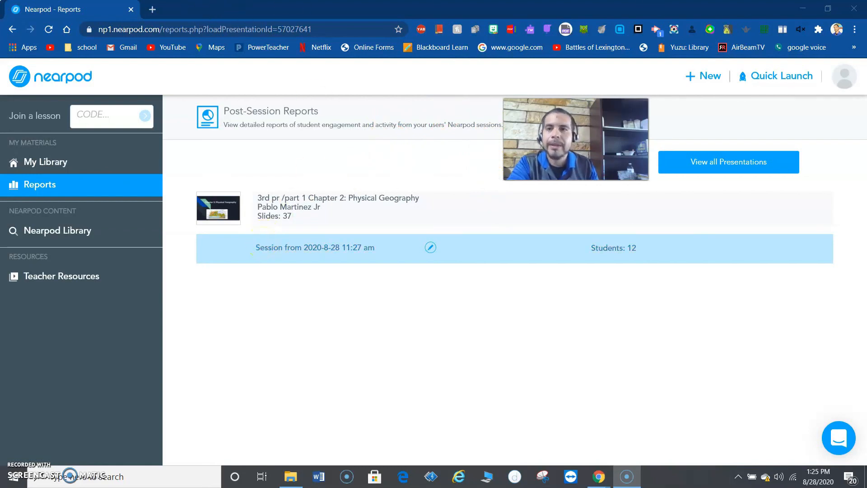
{"action": "left_click", "coordinate": [153, 13]}
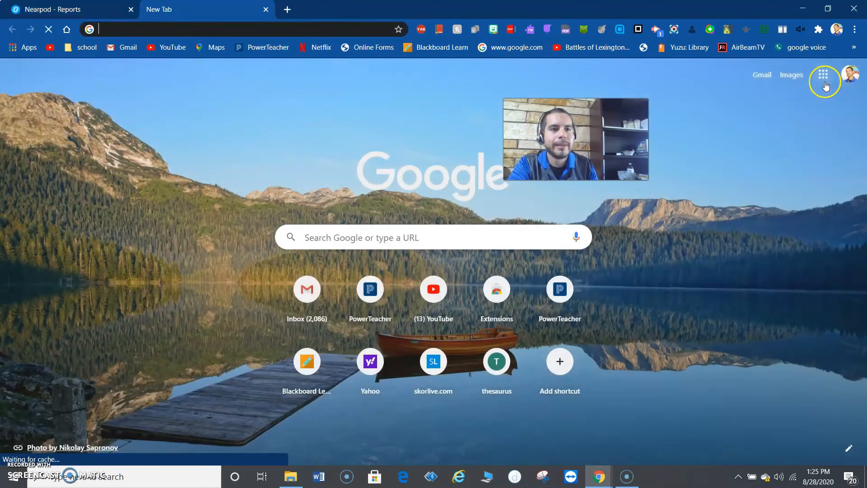
{"action": "left_click", "coordinate": [824, 76]}
{"action": "left_click", "coordinate": [716, 173]}
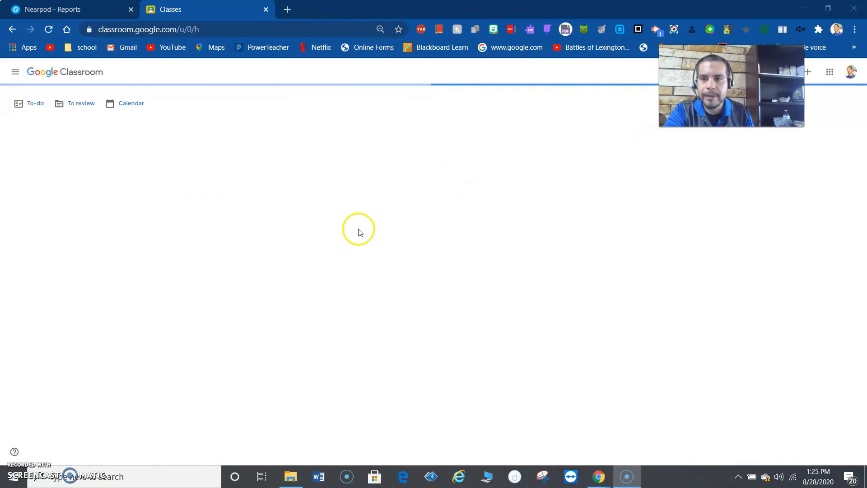
{"action": "scroll", "coordinate": [293, 262], "scroll_direction": "down", "scroll_amount": 3}
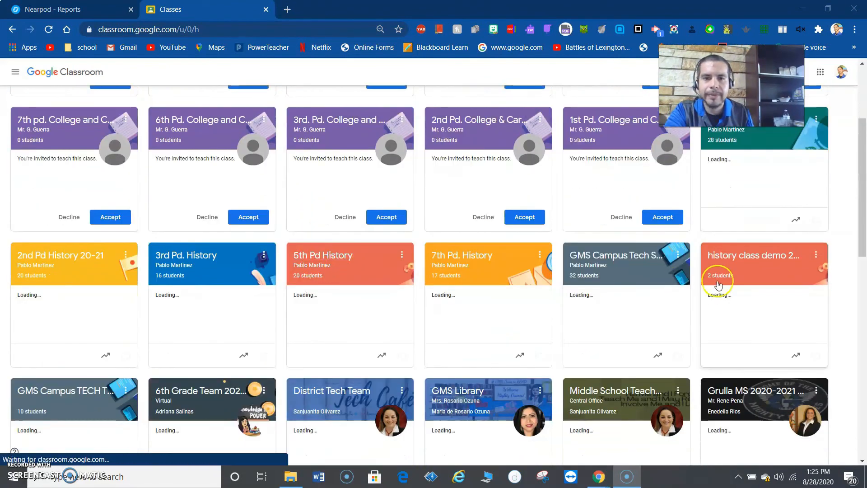
{"action": "scroll", "coordinate": [633, 288], "scroll_direction": "down", "scroll_amount": 1}
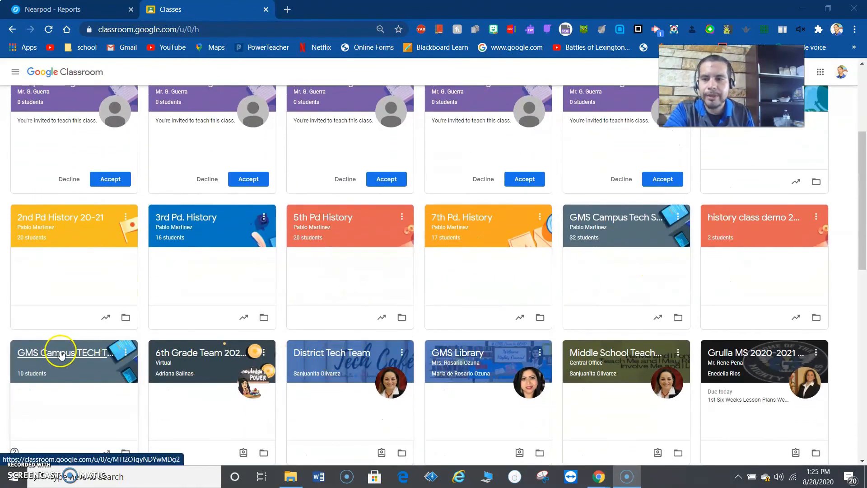
{"action": "left_click", "coordinate": [61, 354]}
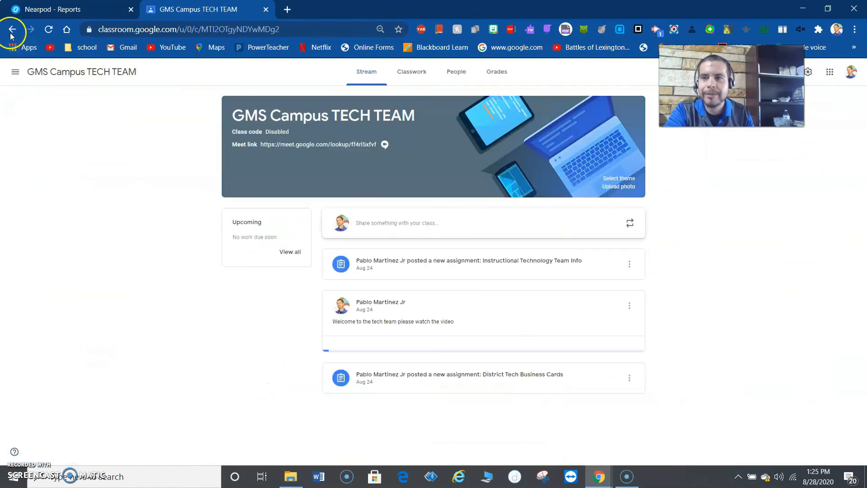
{"action": "left_click", "coordinate": [13, 29]}
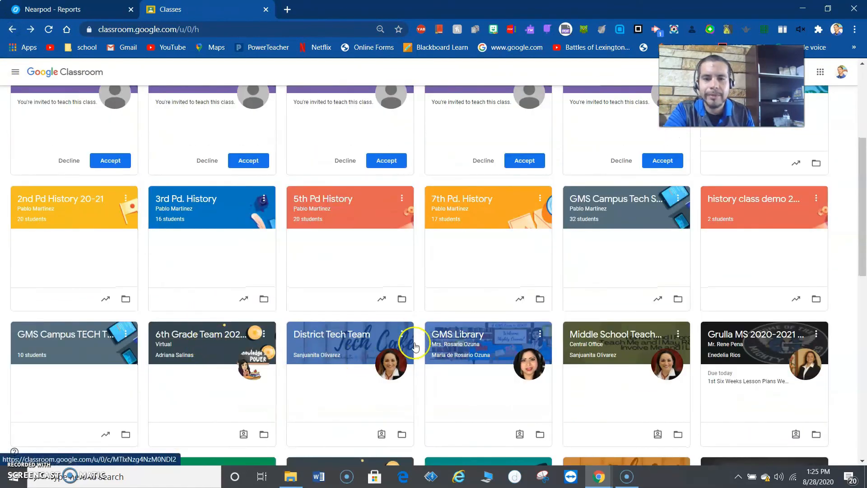
- Open the GMS Campus Tech Support class and go to its classwork
{"action": "scroll", "coordinate": [420, 345], "scroll_direction": "down", "scroll_amount": 2}
{"action": "scroll", "coordinate": [417, 347], "scroll_direction": "up", "scroll_amount": 3}
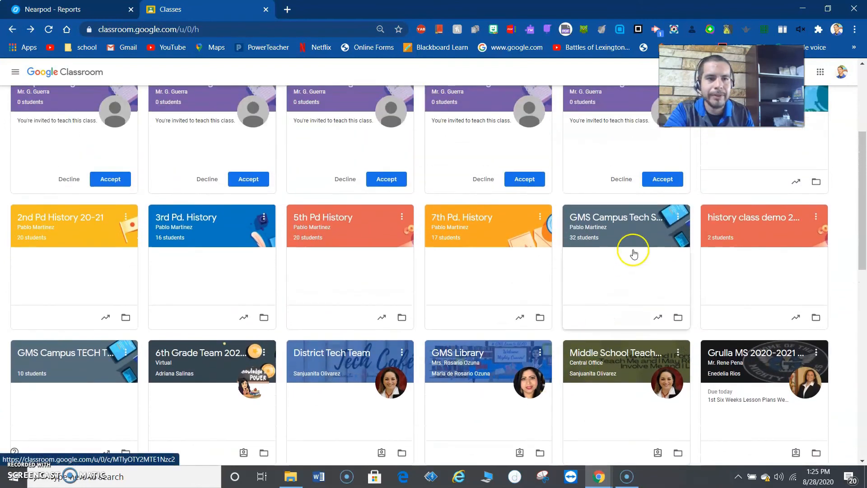
{"action": "left_click", "coordinate": [622, 219]}
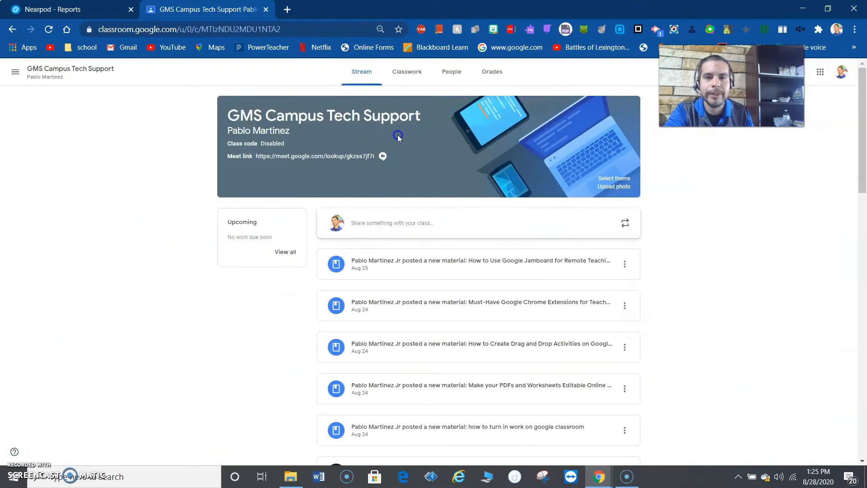
{"action": "left_click", "coordinate": [409, 70]}
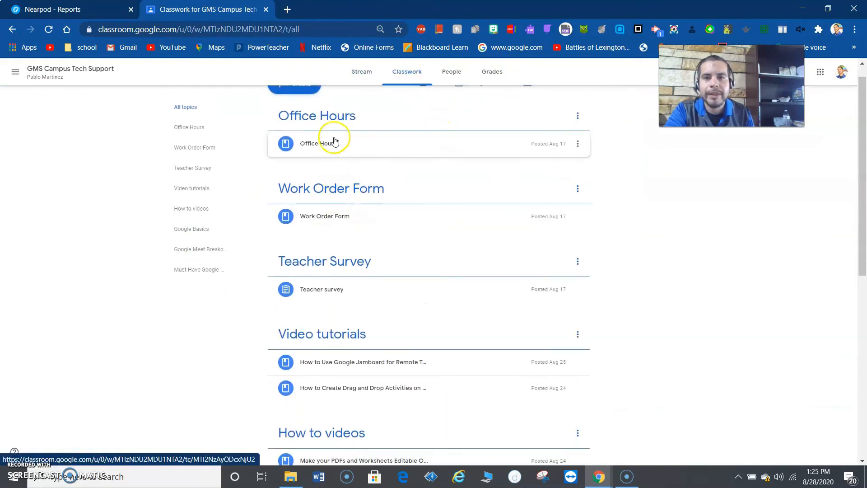
- Expand the Office Hours, Work Order Form and Teacher survey posts to examine their contents
{"action": "left_click", "coordinate": [334, 142]}
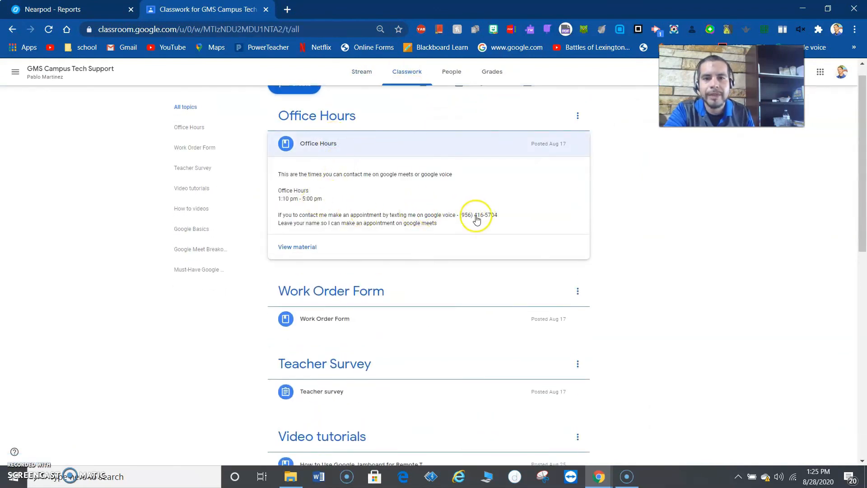
{"action": "scroll", "coordinate": [344, 244], "scroll_direction": "down", "scroll_amount": 1}
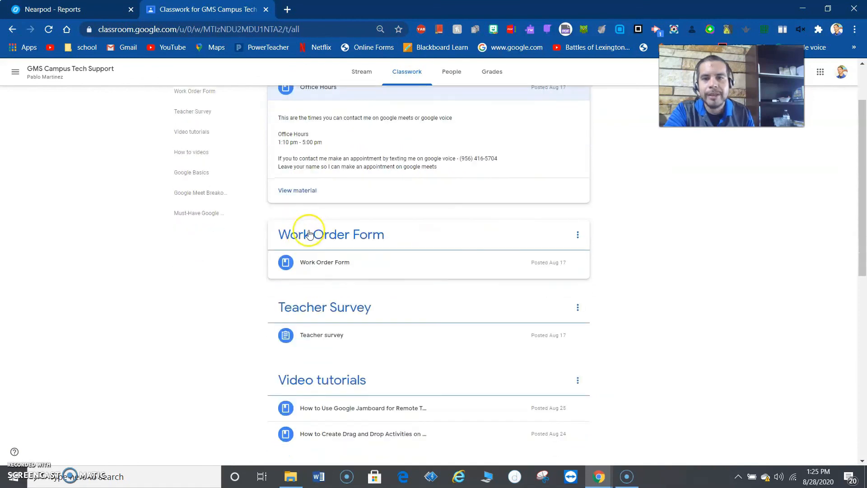
{"action": "left_click", "coordinate": [351, 256]}
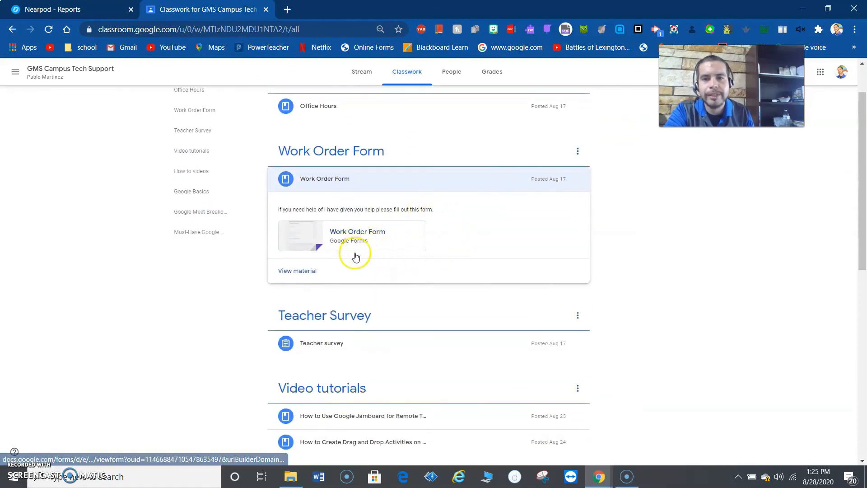
{"action": "scroll", "coordinate": [341, 293], "scroll_direction": "down", "scroll_amount": 1}
{"action": "left_click", "coordinate": [338, 304]}
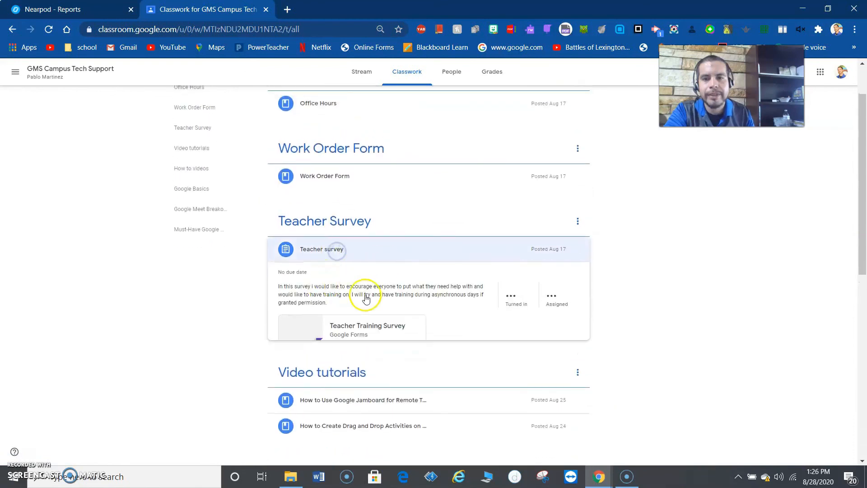
- Expand the Google brake out rooms Template post, view its attached Google Slides file, and close the file
{"action": "scroll", "coordinate": [417, 320], "scroll_direction": "down", "scroll_amount": 2}
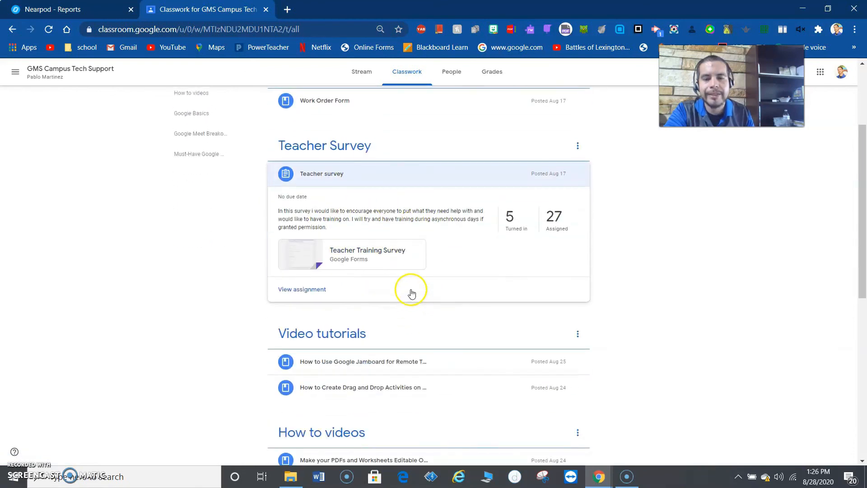
{"action": "scroll", "coordinate": [414, 296], "scroll_direction": "down", "scroll_amount": 4}
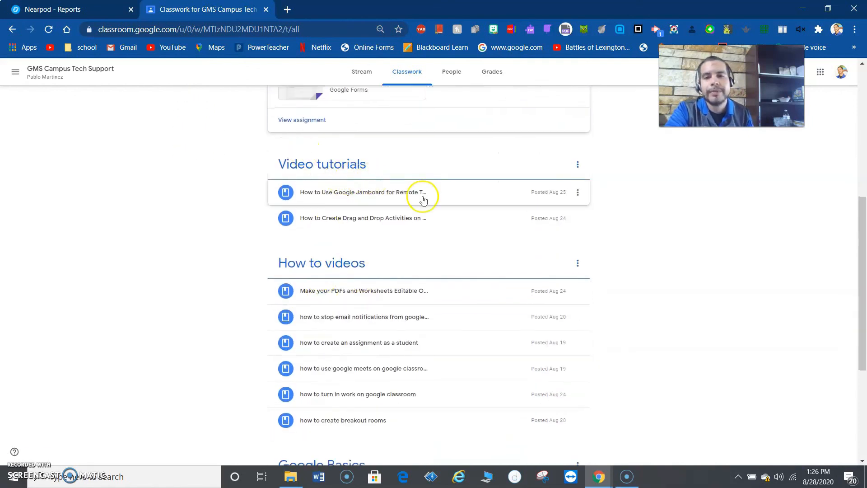
{"action": "scroll", "coordinate": [370, 231], "scroll_direction": "down", "scroll_amount": 1}
{"action": "scroll", "coordinate": [369, 229], "scroll_direction": "down", "scroll_amount": 1}
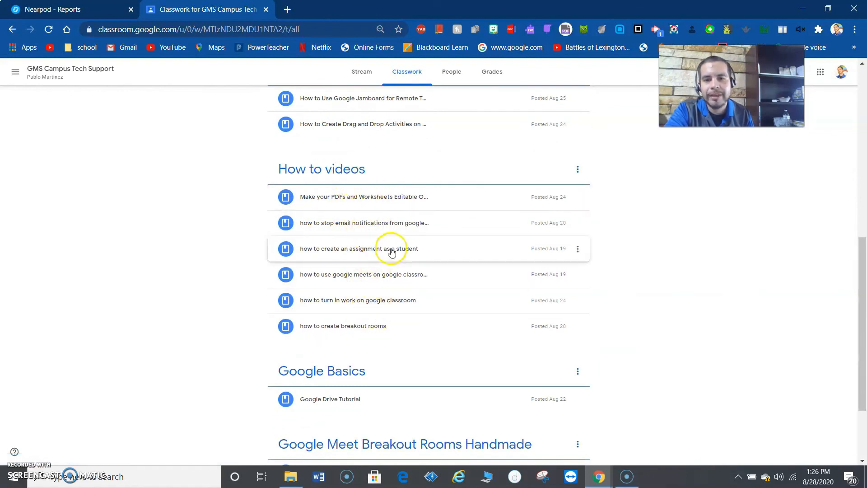
{"action": "scroll", "coordinate": [387, 235], "scroll_direction": "down", "scroll_amount": 2}
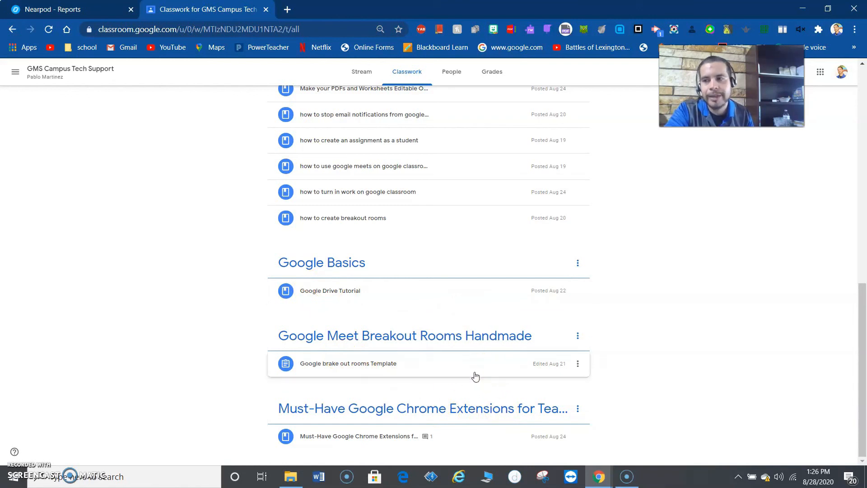
{"action": "left_click", "coordinate": [397, 363]}
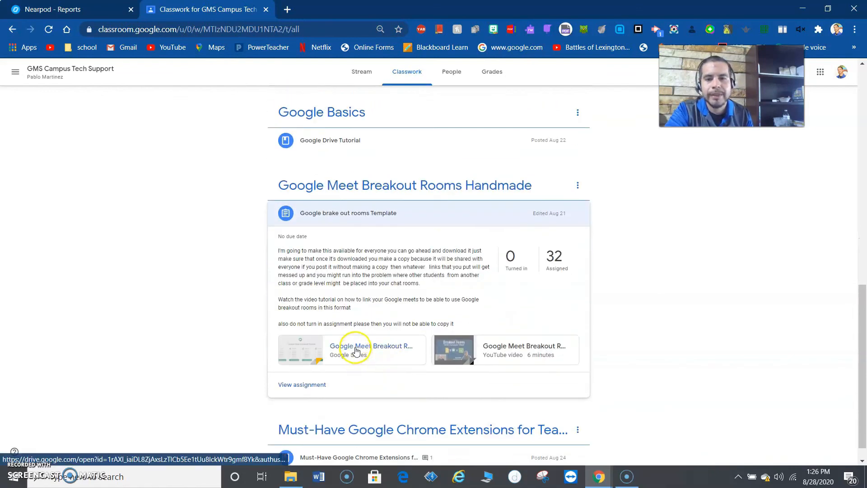
{"action": "left_click", "coordinate": [353, 356]}
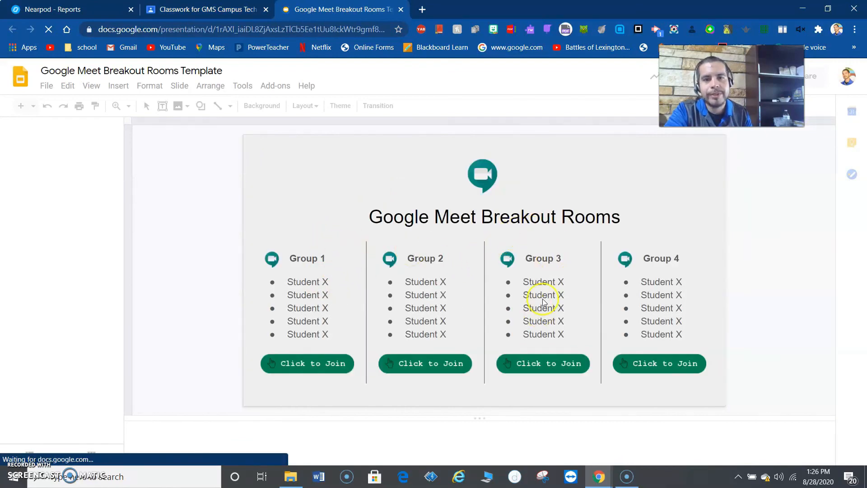
{"action": "left_click", "coordinate": [401, 10]}
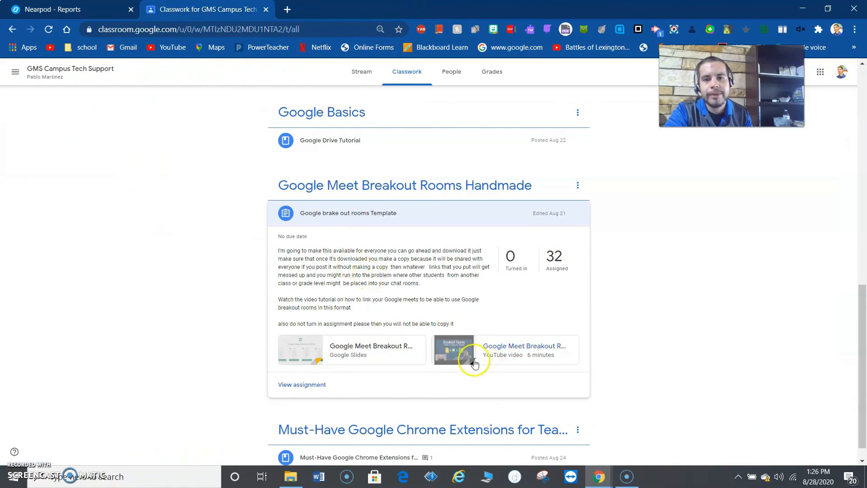
- Reopen the attached Google Meet Breakout Rooms Template, look through its second and third slides, and close it
{"action": "left_click", "coordinate": [378, 348]}
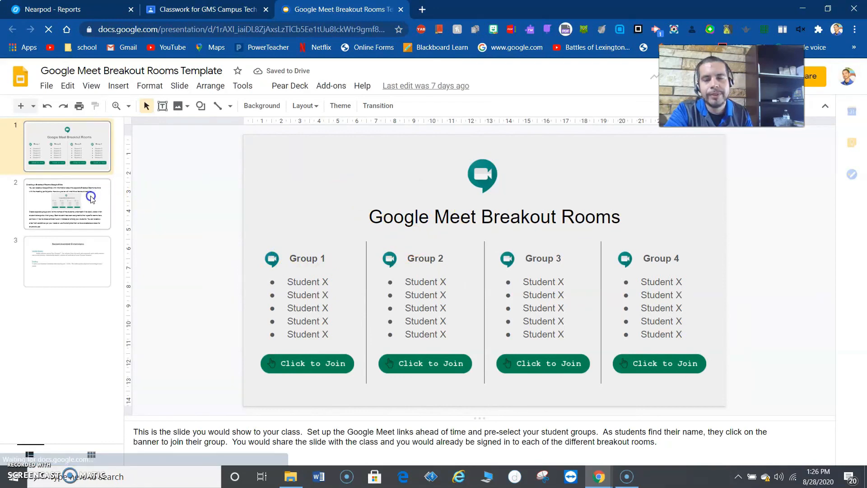
{"action": "left_click", "coordinate": [92, 198]}
{"action": "left_click", "coordinate": [89, 263]}
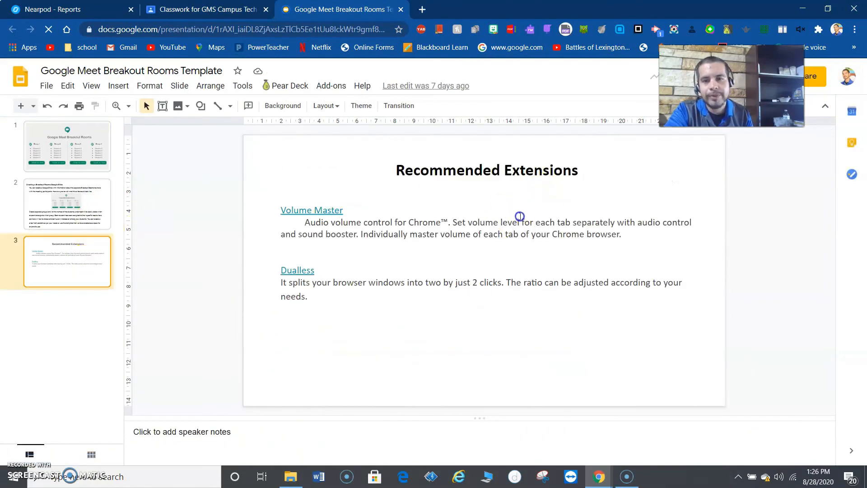
{"action": "left_click", "coordinate": [401, 10]}
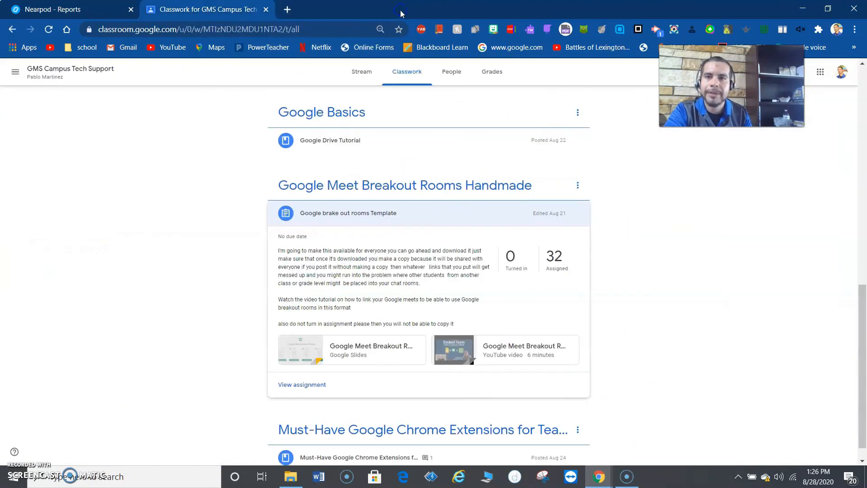